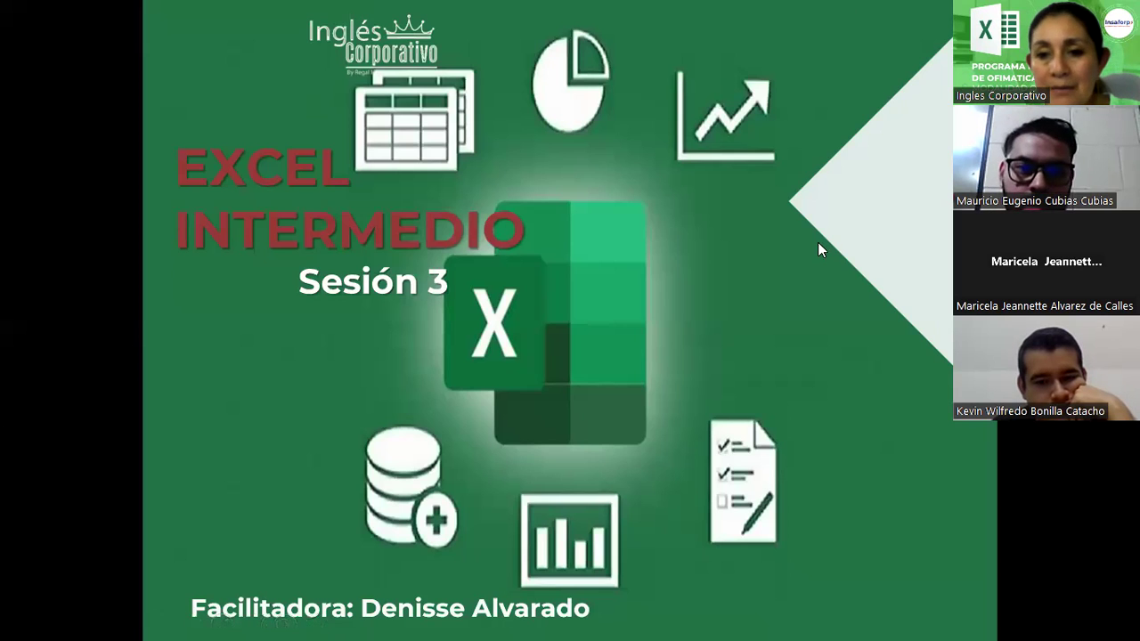
Advance the slideshow to the 'Objetivo de la sesión' slide
click(788, 298)
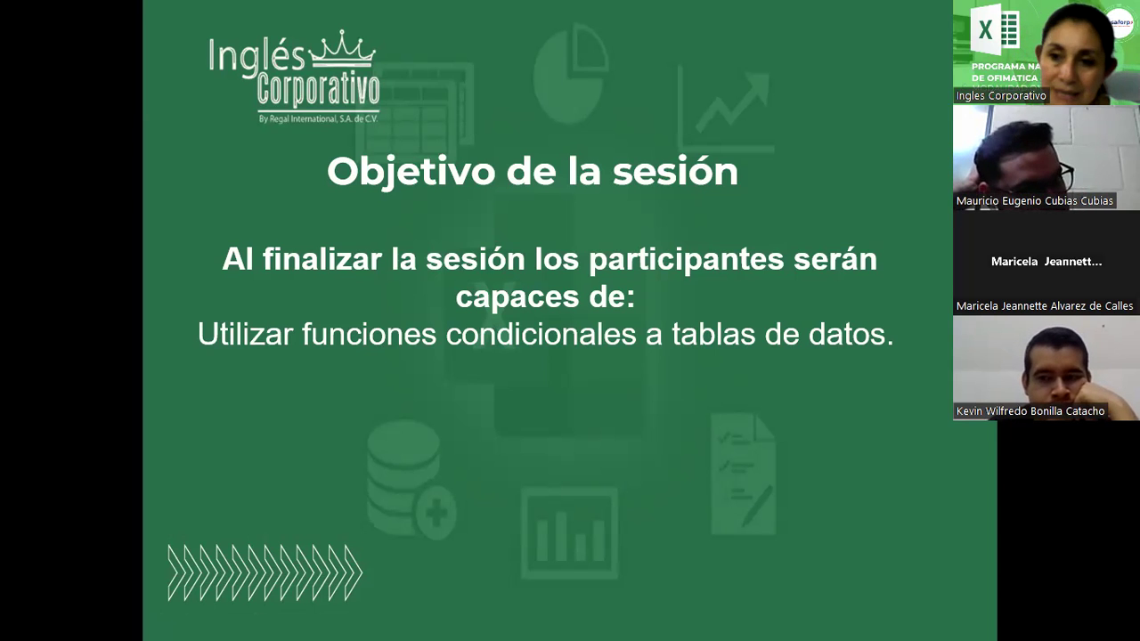
Advance two slides to reach 'Funciones condicionales (Sumar.si, contar.si)' with the SUMAR.SI examples
click(307, 439)
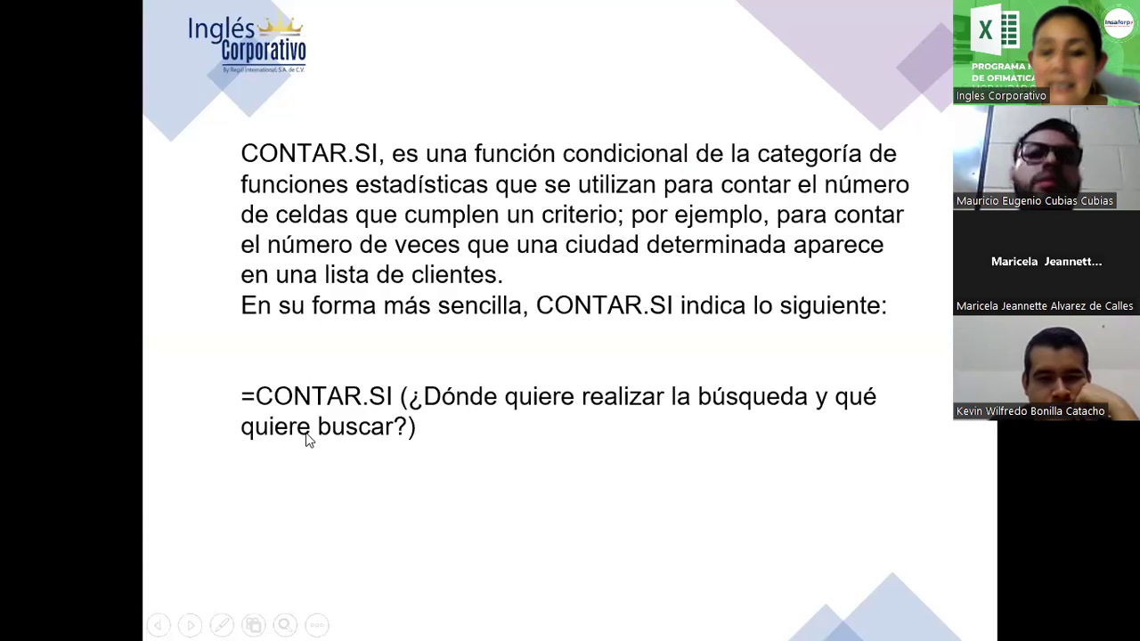
click(308, 439)
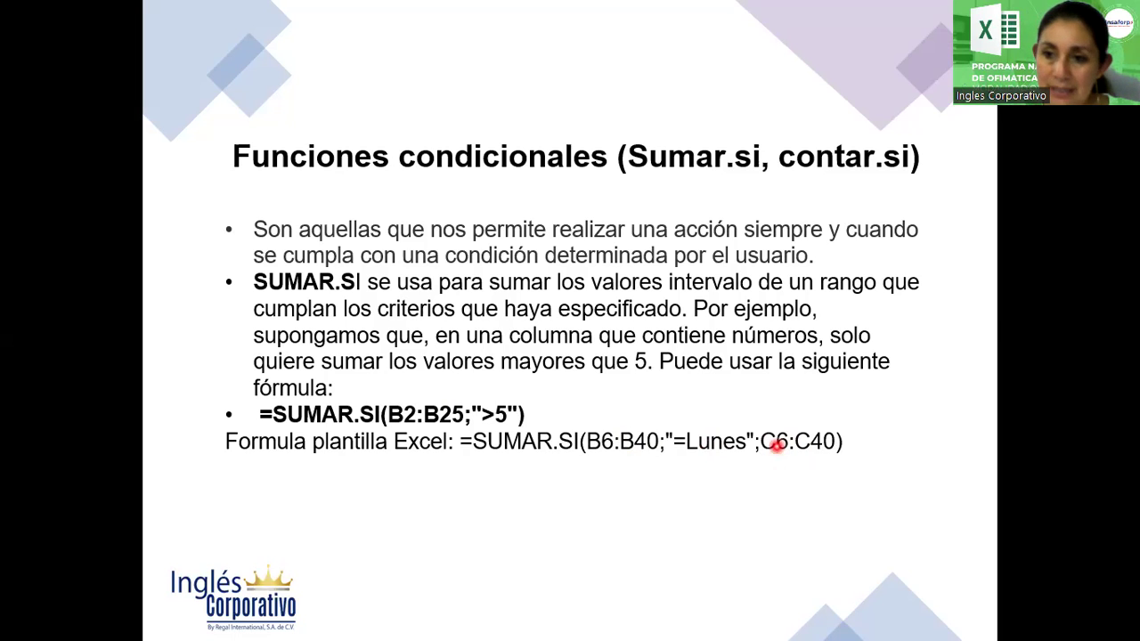
Show the CONTAR.SI definition slide, then advance past the last slide to end the show
key(Right)
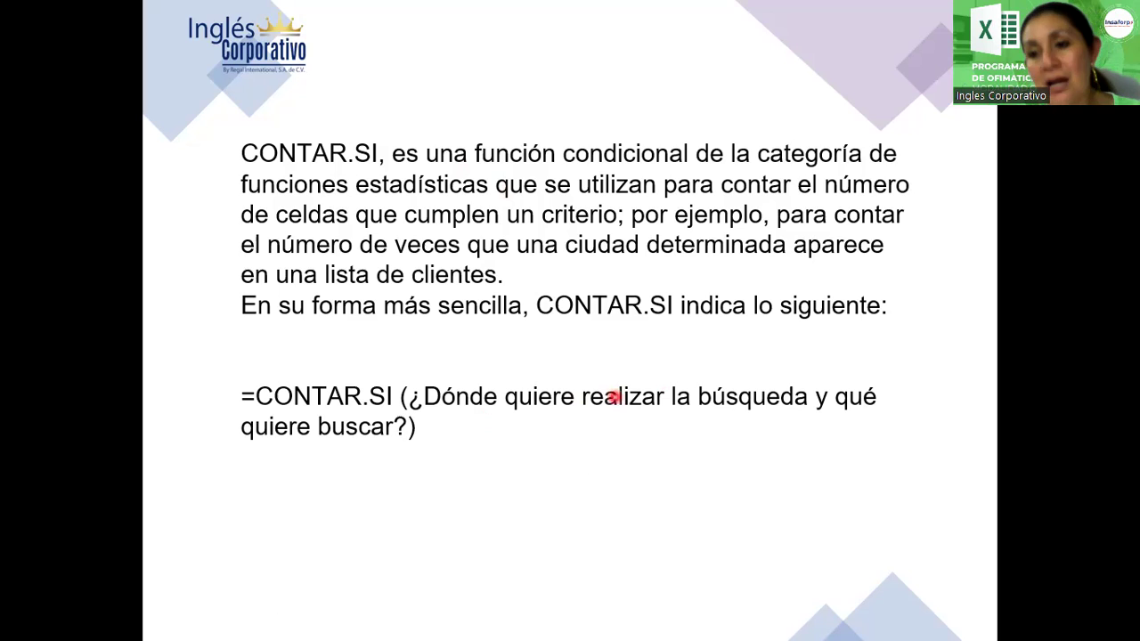
key(Right)
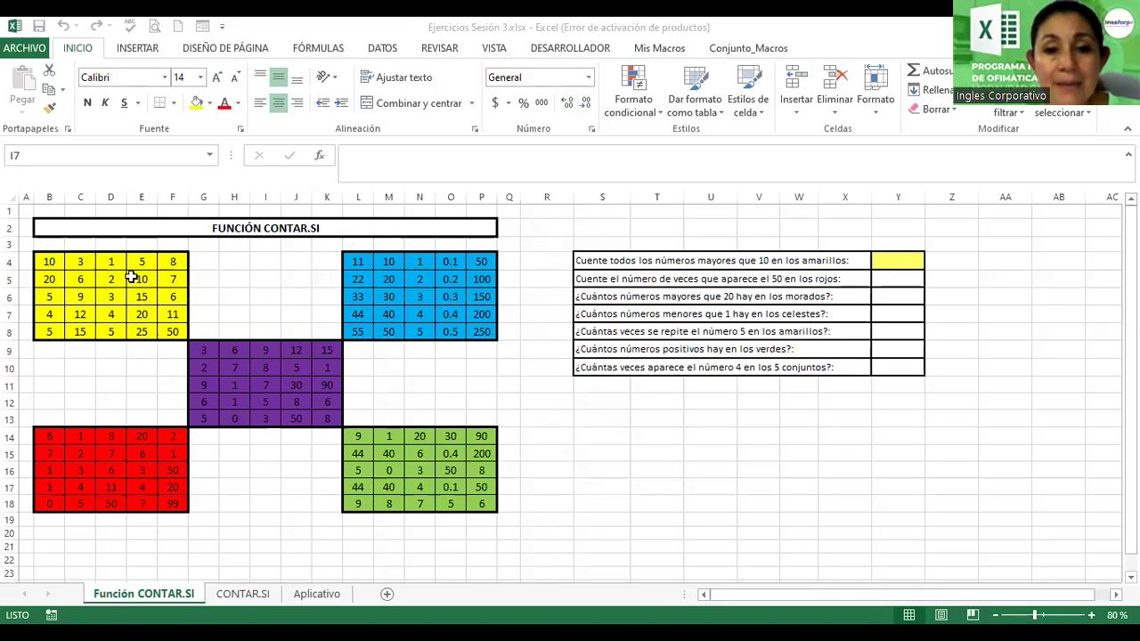
Begin a formula in answer cell Y4, then abandon it and move to Y6
click(234, 367)
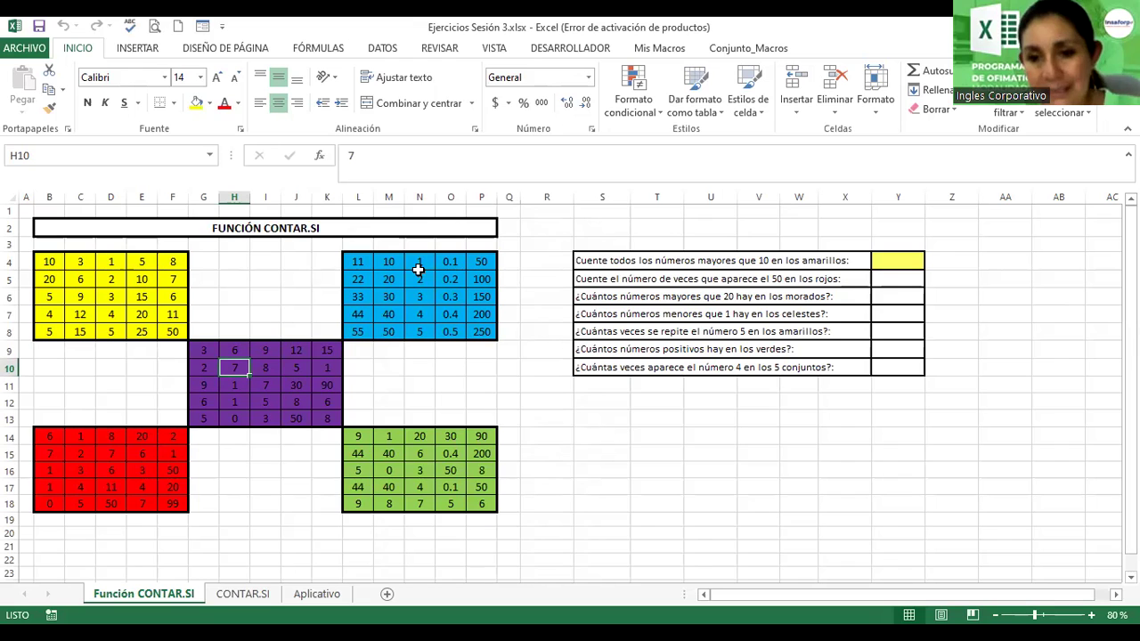
click(900, 260)
text(=)
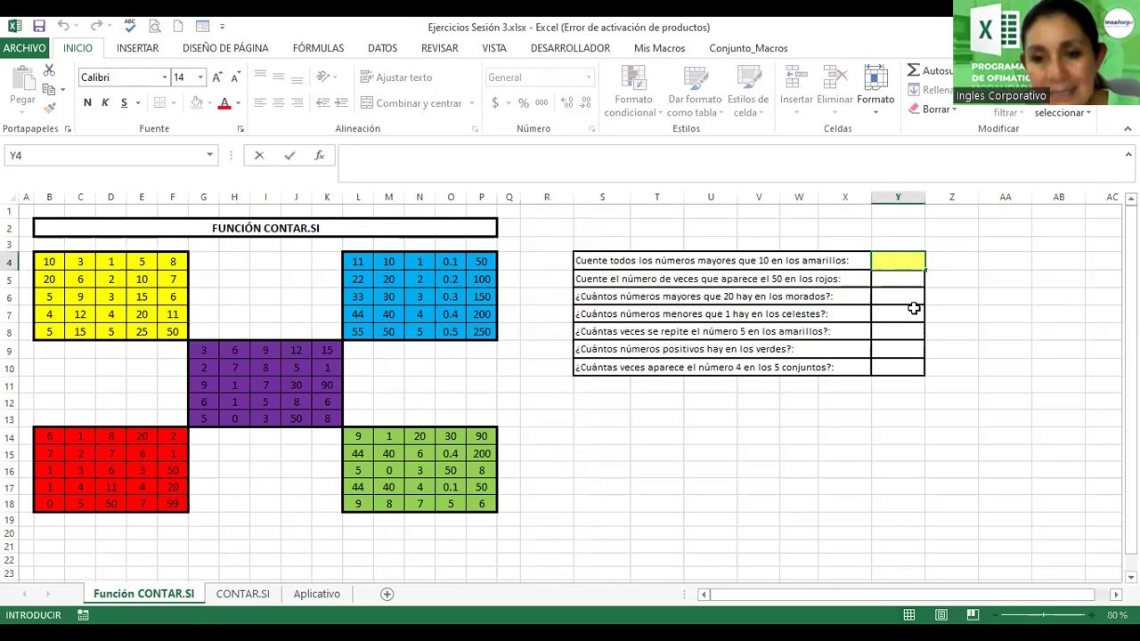
click(901, 294)
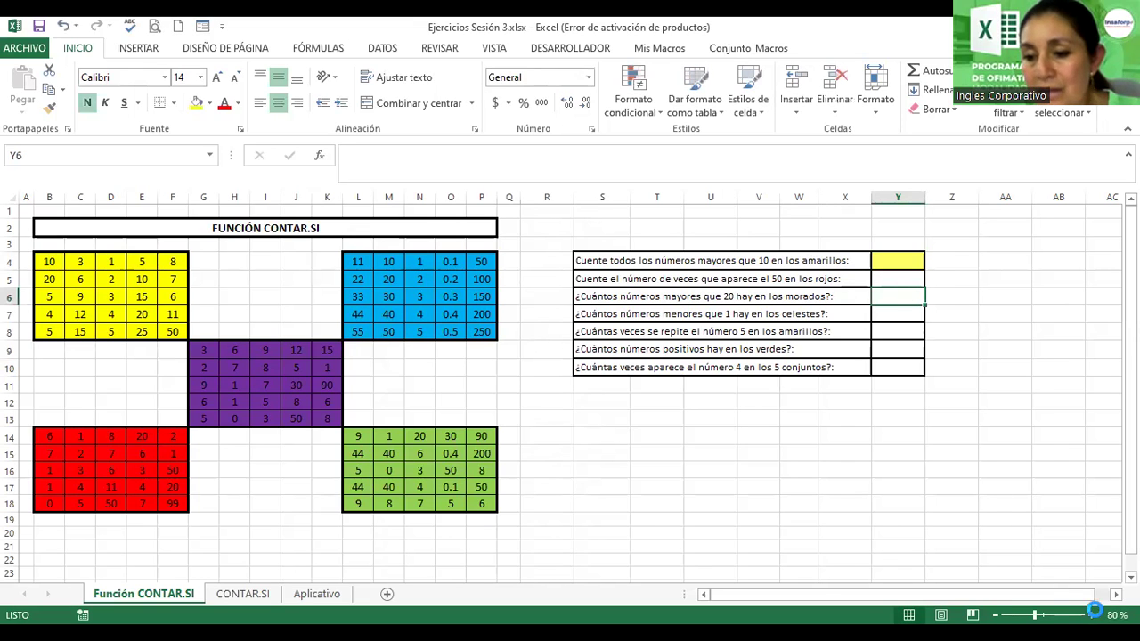
Zoom the Función CONTAR.SI sheet in to 120%
click(1094, 614)
click(1094, 615)
click(1093, 615)
click(1093, 615)
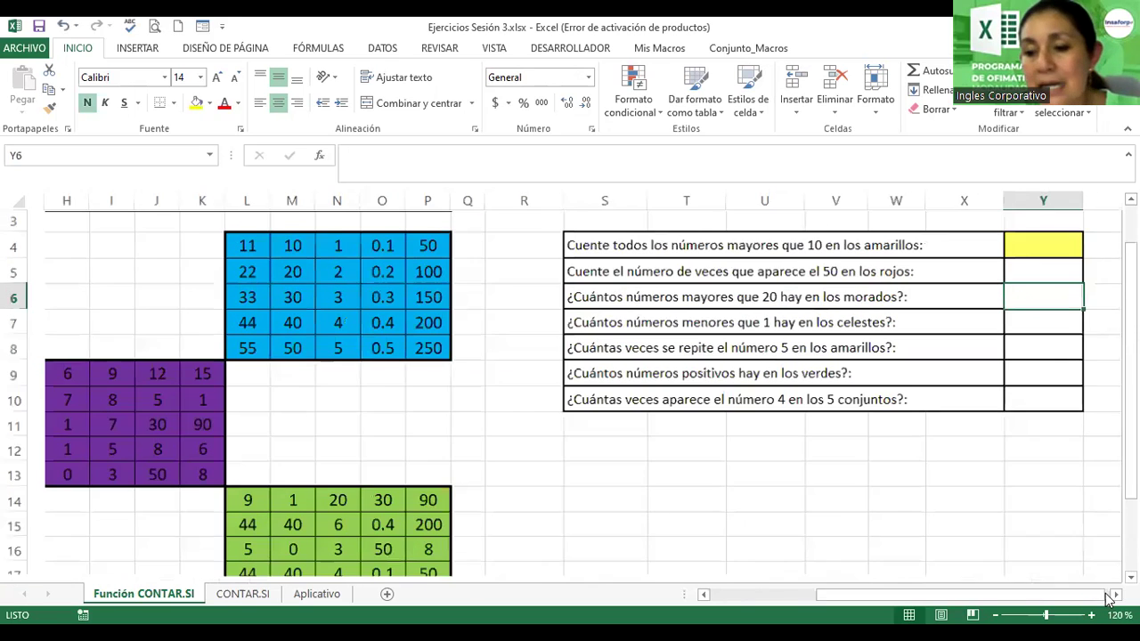
click(1115, 594)
click(1115, 594)
click(1115, 594)
click(1115, 594)
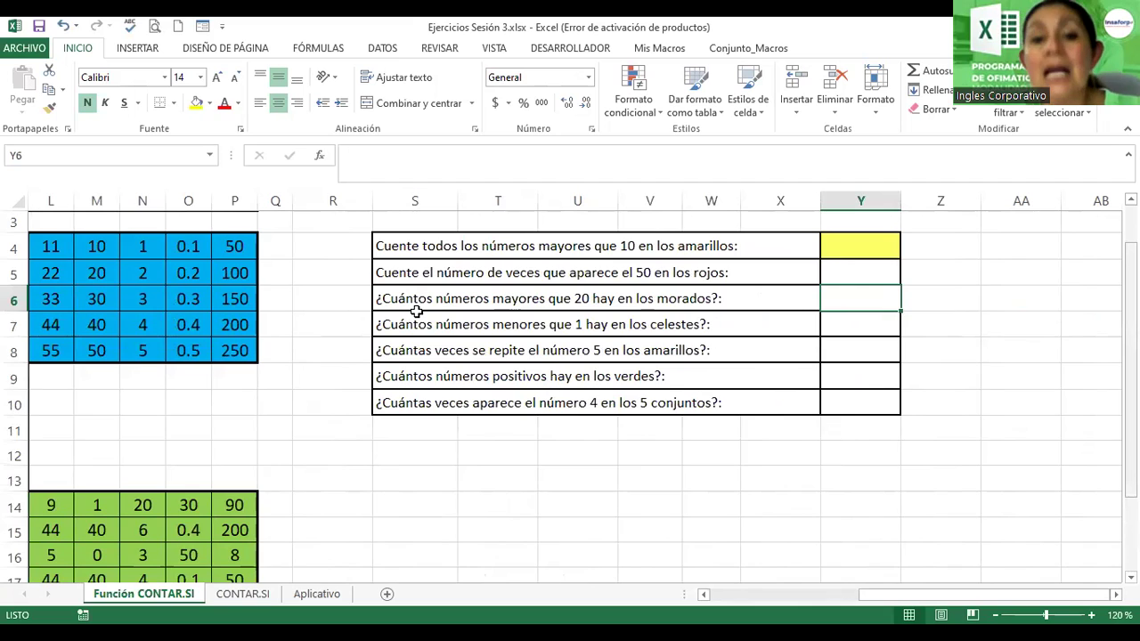
Start a formula with = in answer cell Y4 and scroll to review the data
scroll(400, 308, up, 1)
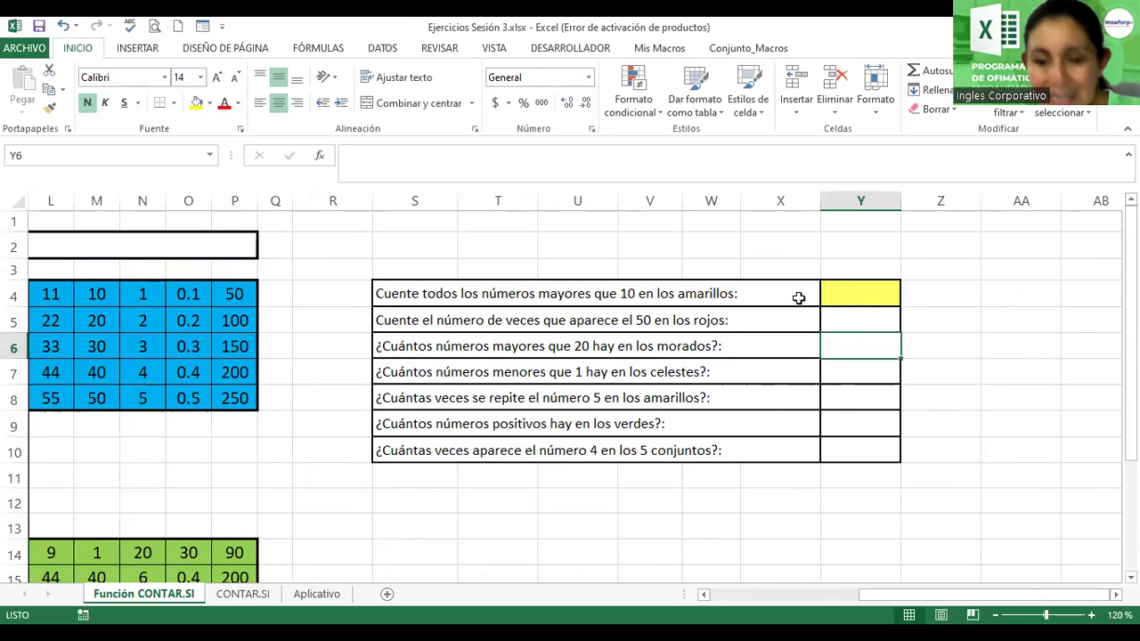
click(852, 291)
text(=)
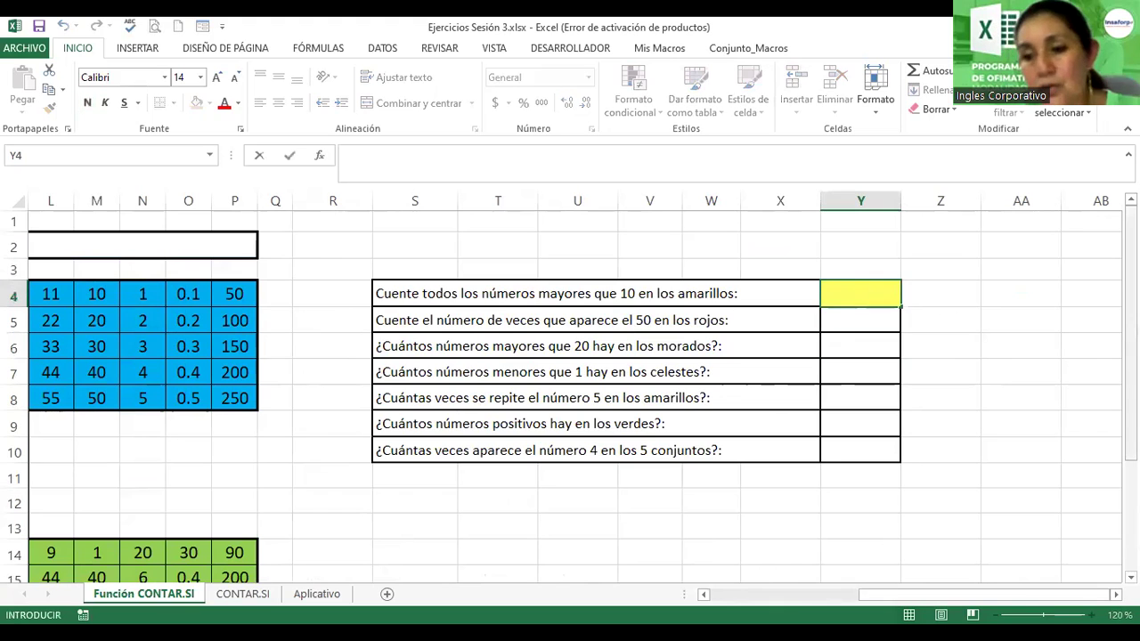
scroll(1030, 570, down, 2)
mouse_move(1030, 593)
mouse_down()
mouse_move(926, 594)
mouse_move(946, 594)
mouse_up()
drag(1129, 504, 1129, 411)
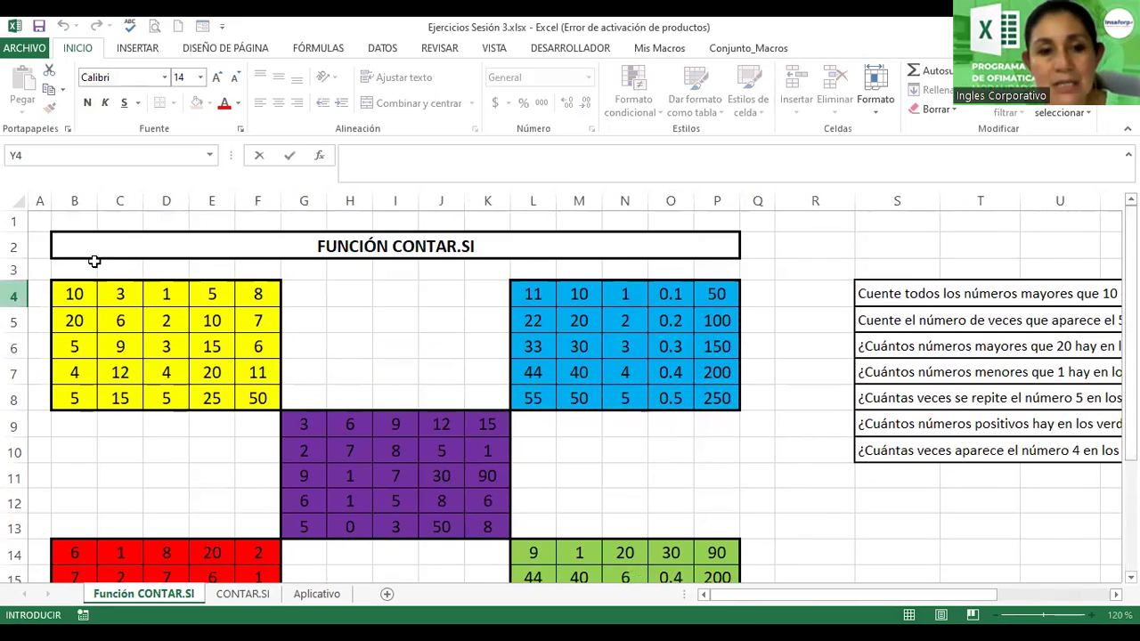
double_click(122, 323)
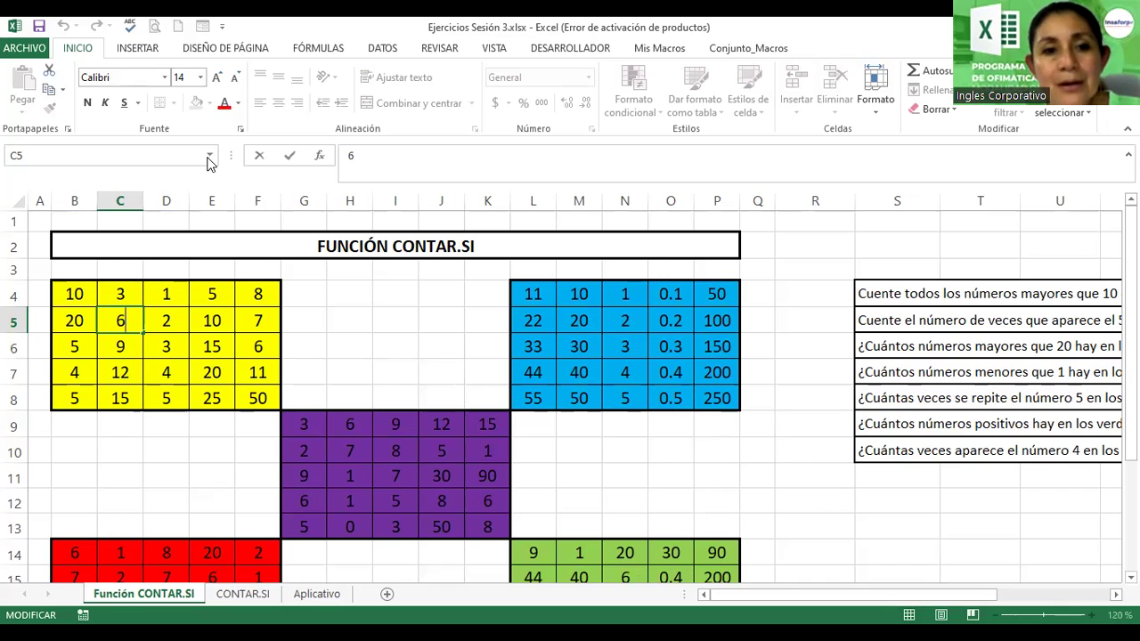
click(253, 325)
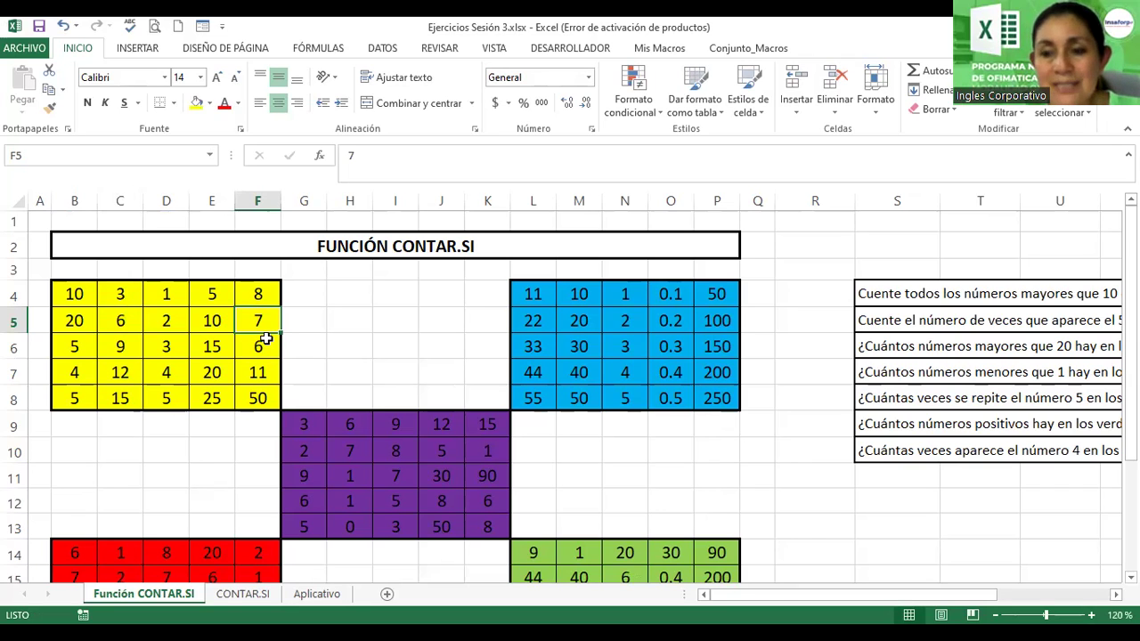
click(213, 155)
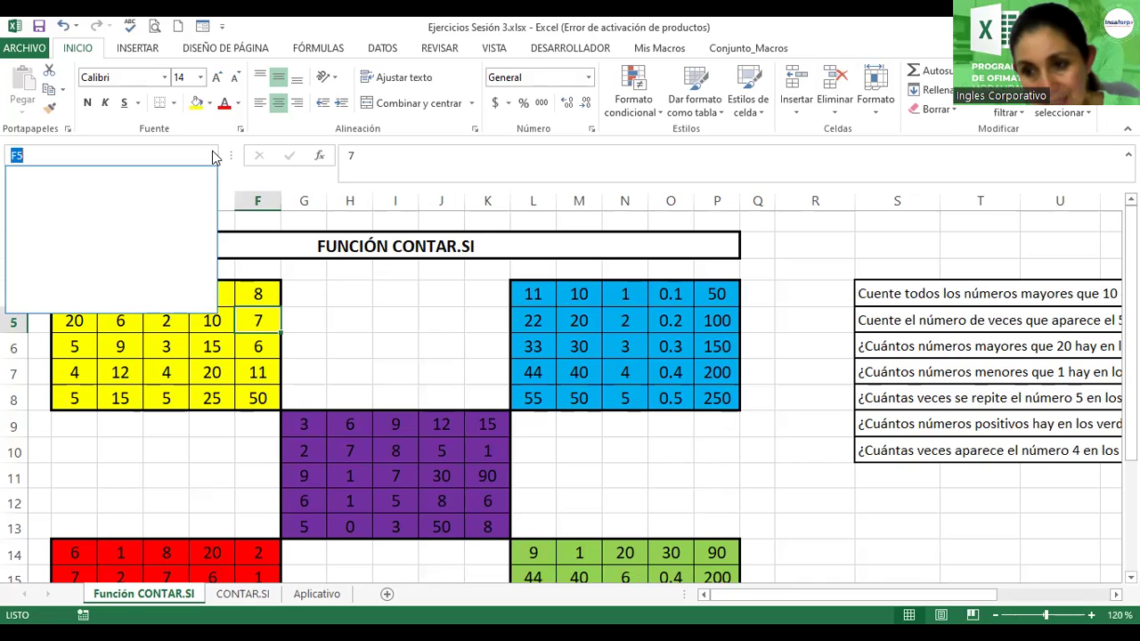
key(Escape)
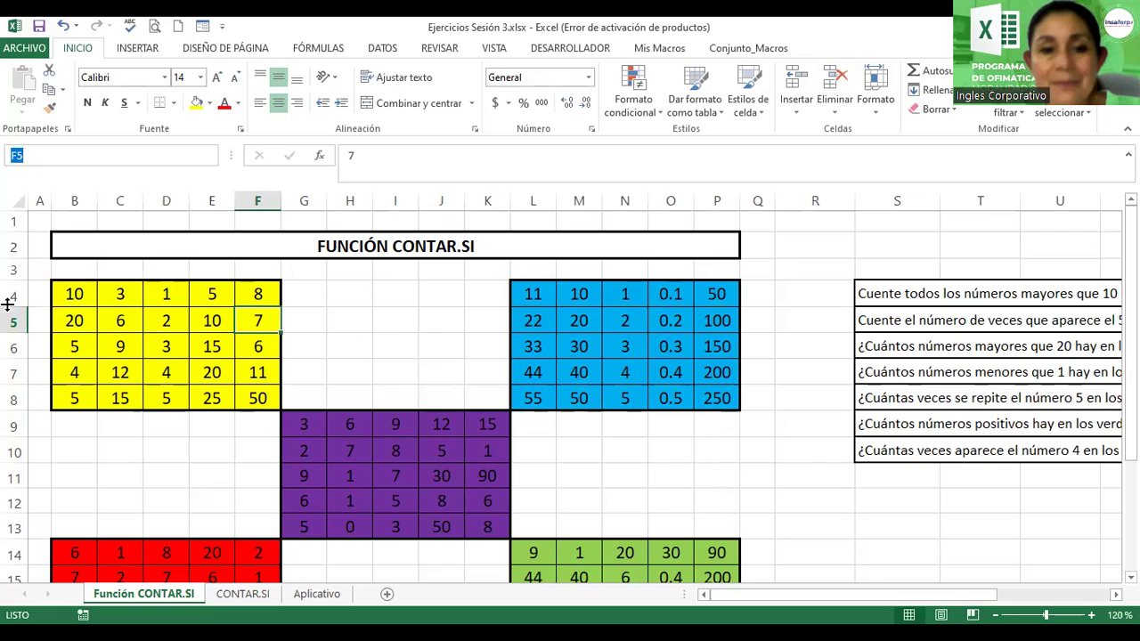
key(Escape)
Select the yellow block B4:F8 and name it amarillo in the Name Box
mouse_move(78, 294)
mouse_down()
mouse_move(212, 320)
mouse_move(257, 372)
mouse_up()
drag(75, 294, 89, 309)
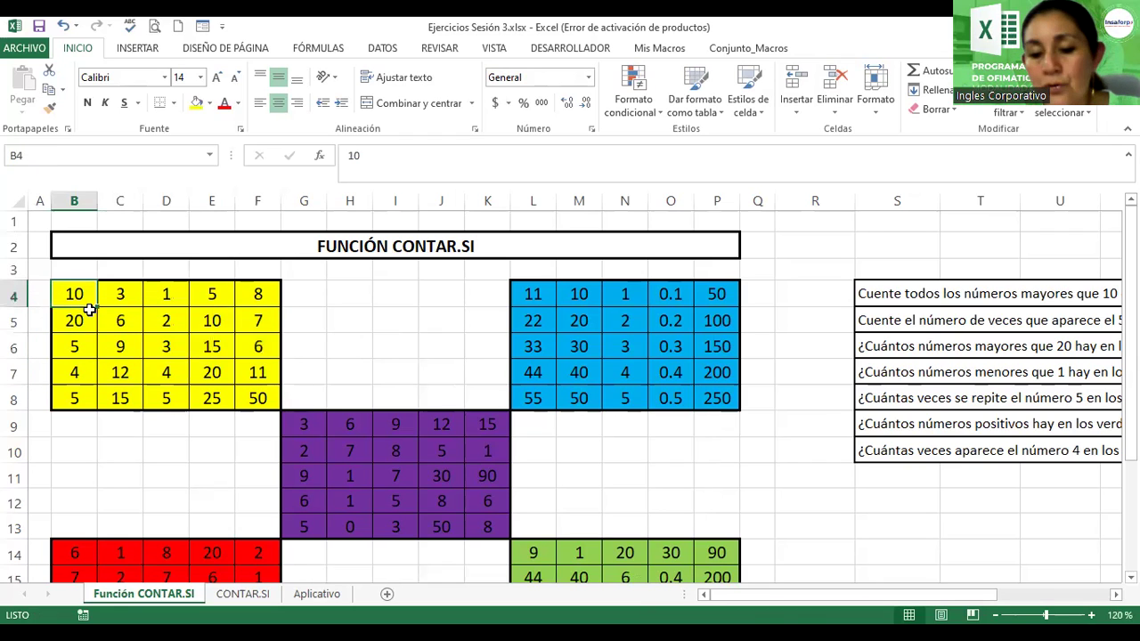
key(shift+Down)
key(shift+Down)
key(shift+Down)
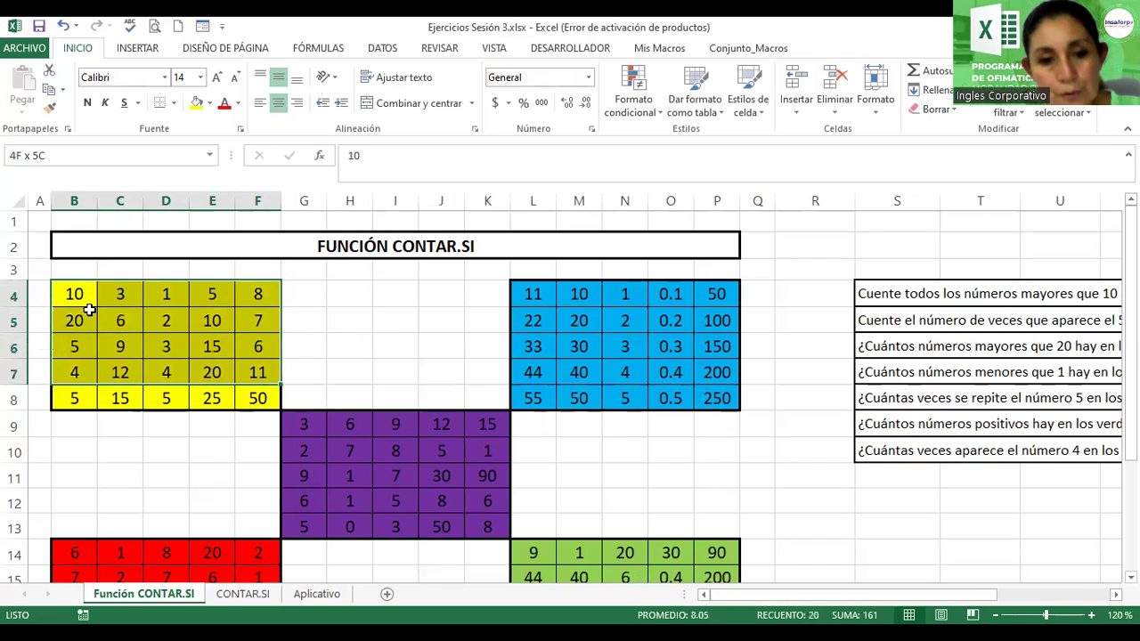
key(shift+Down)
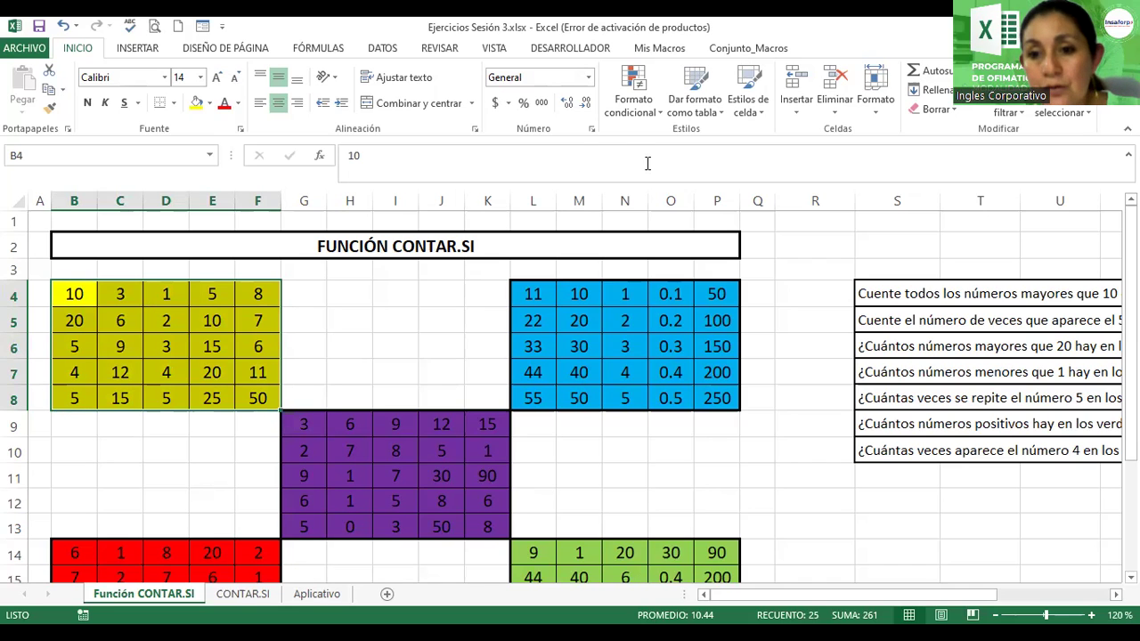
click(90, 154)
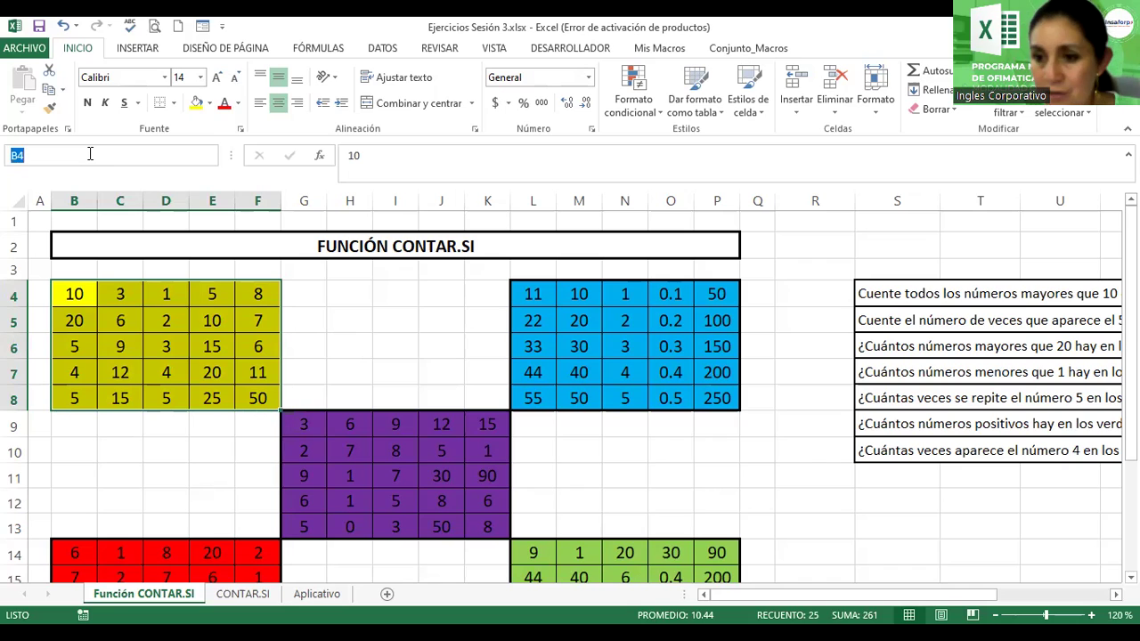
text(amarillo)
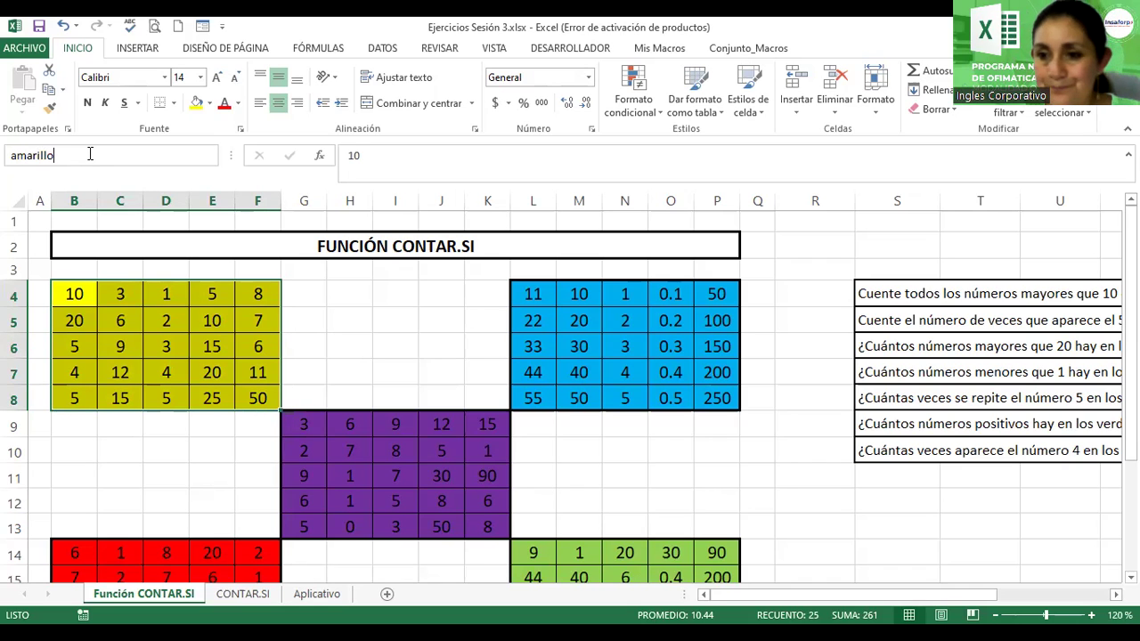
key(Return)
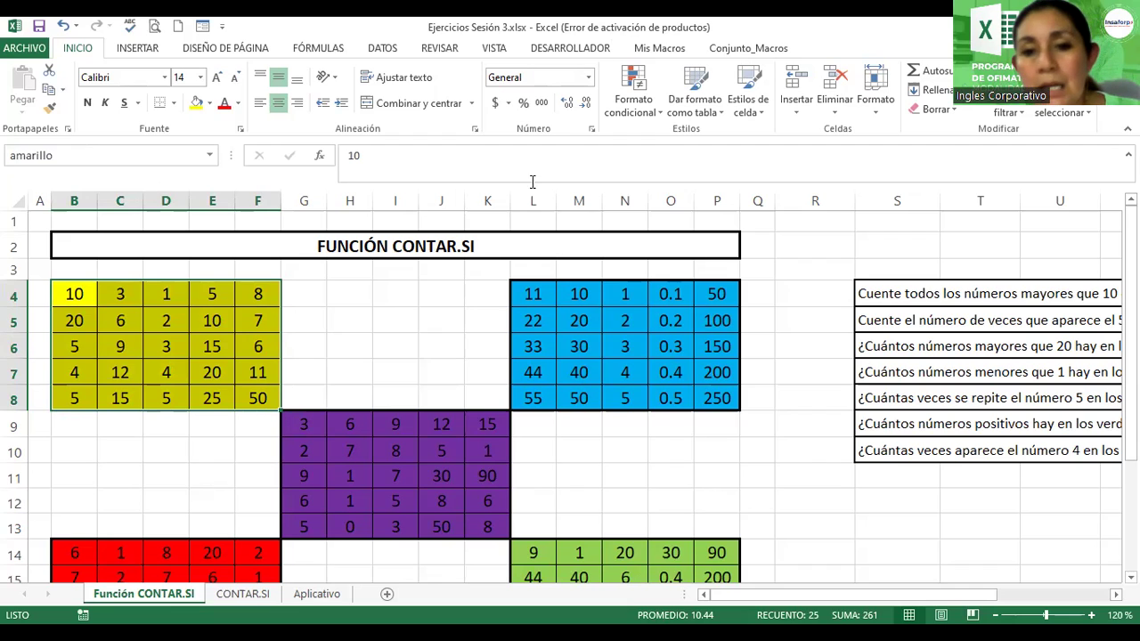
Name the blue block L4:P8 'celeste', then begin selecting the purple block from G9
click(538, 297)
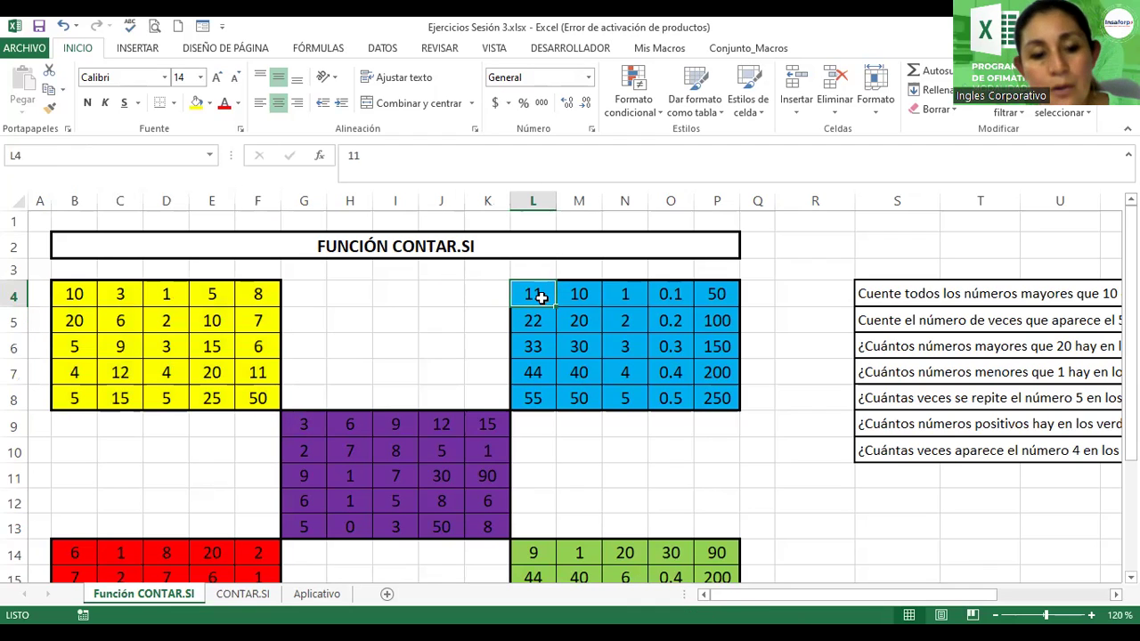
key(shift+Right)
key(shift+Right)
key(shift+Right)
key(shift+Right)
key(shift+Down)
key(shift+Down)
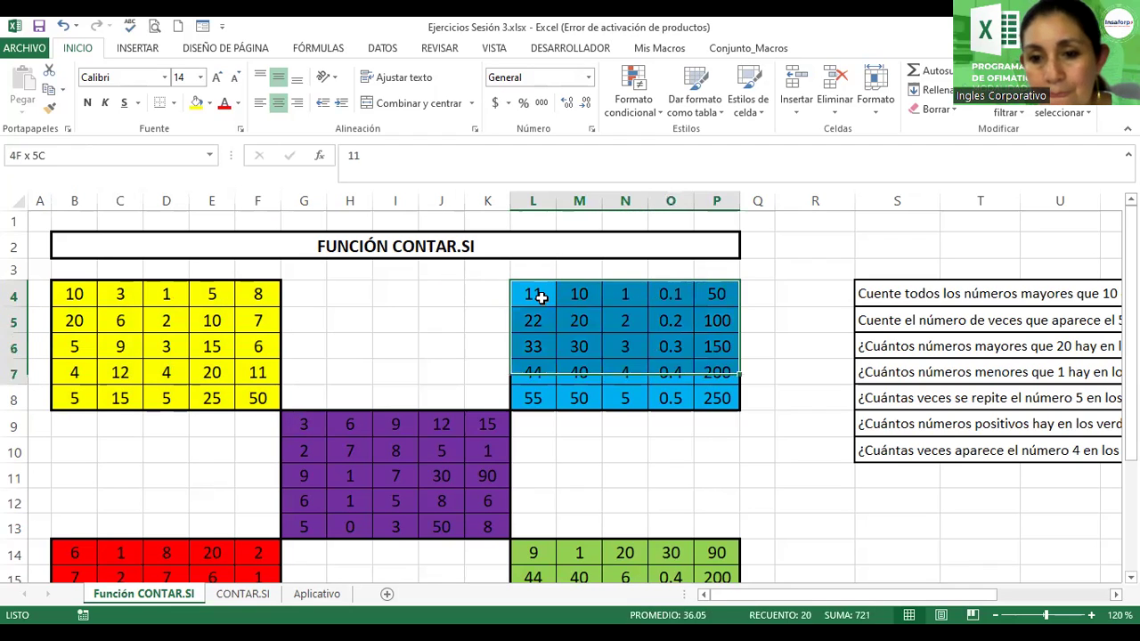
key(shift+Down)
key(shift+Down)
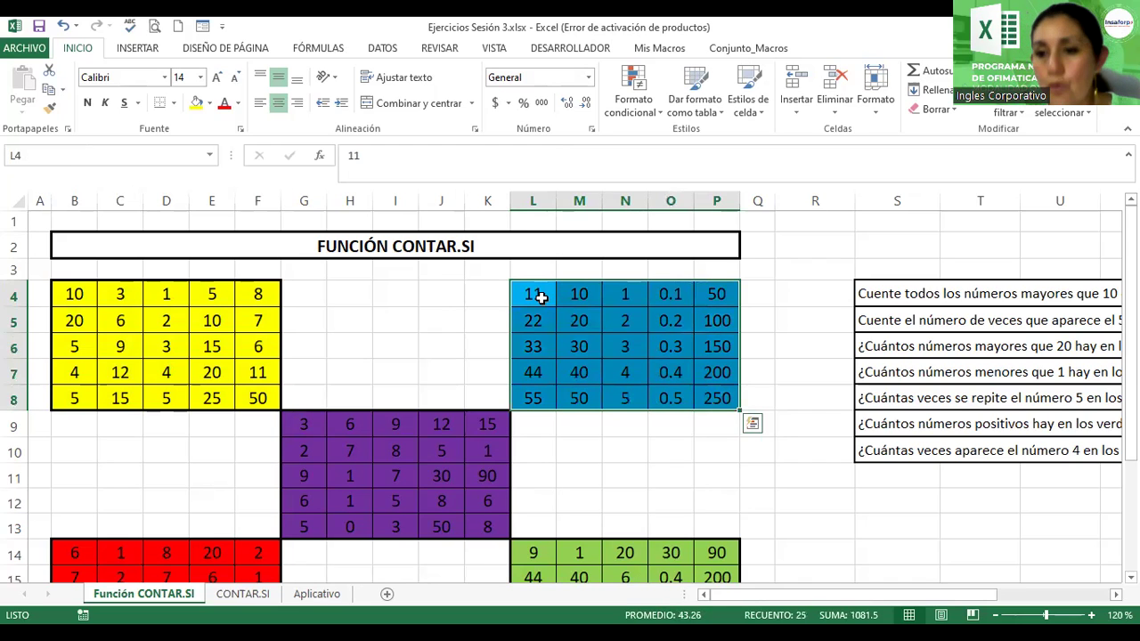
click(50, 155)
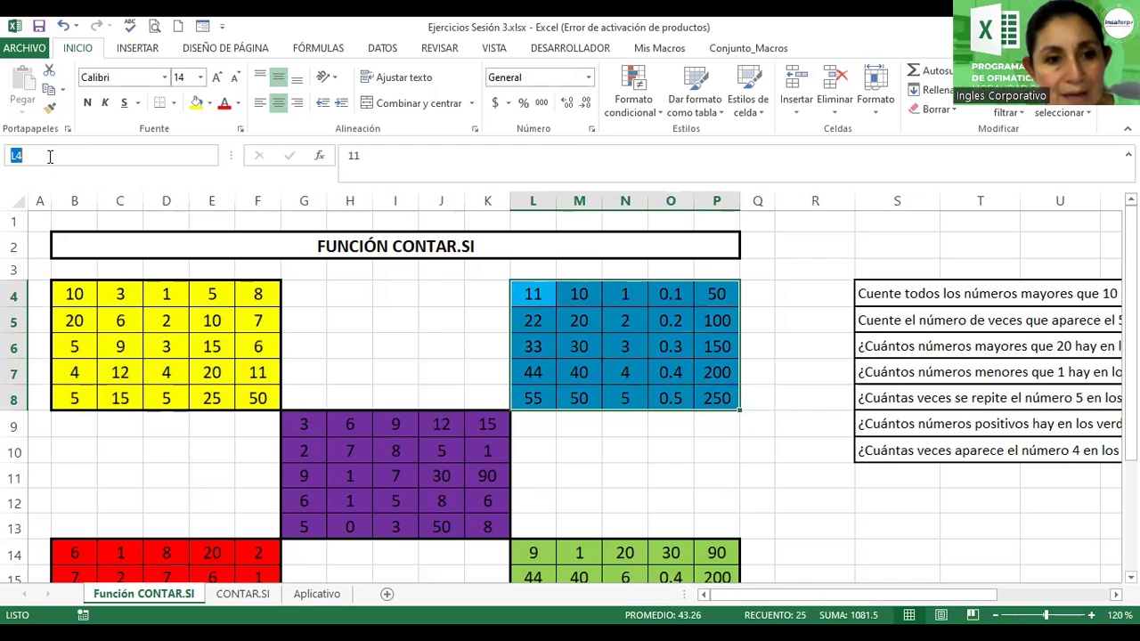
text(celeste)
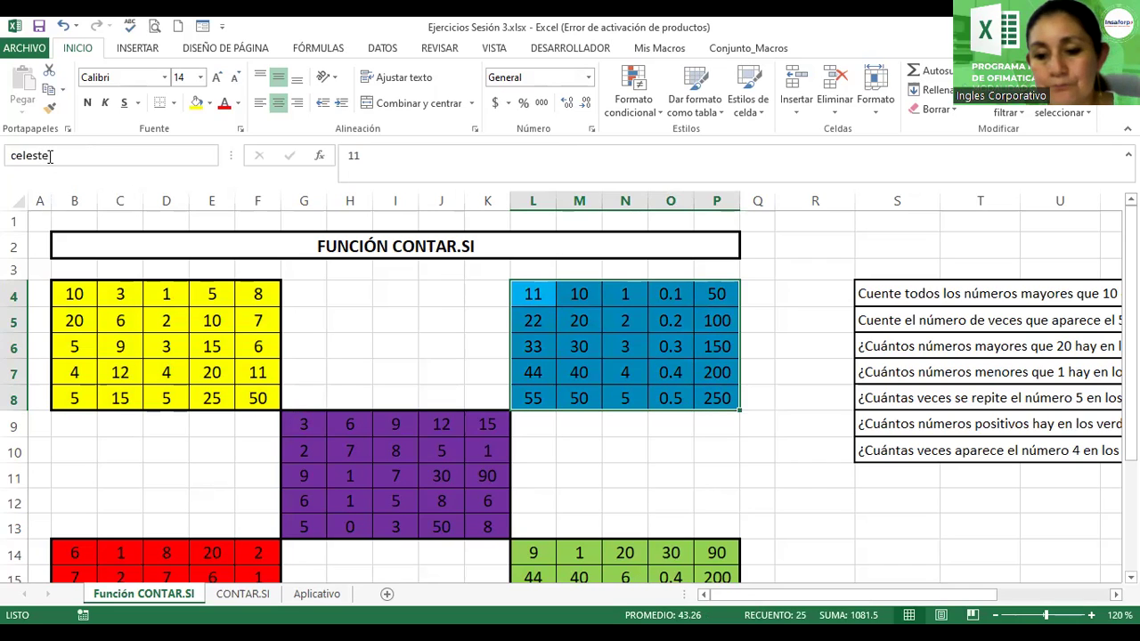
key(Return)
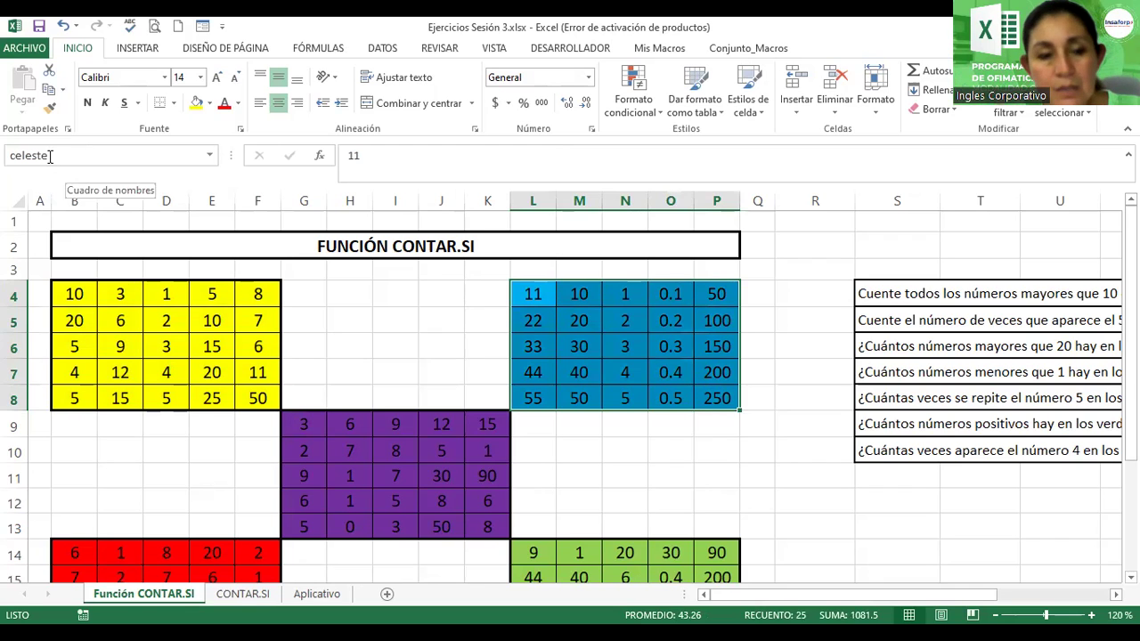
click(313, 427)
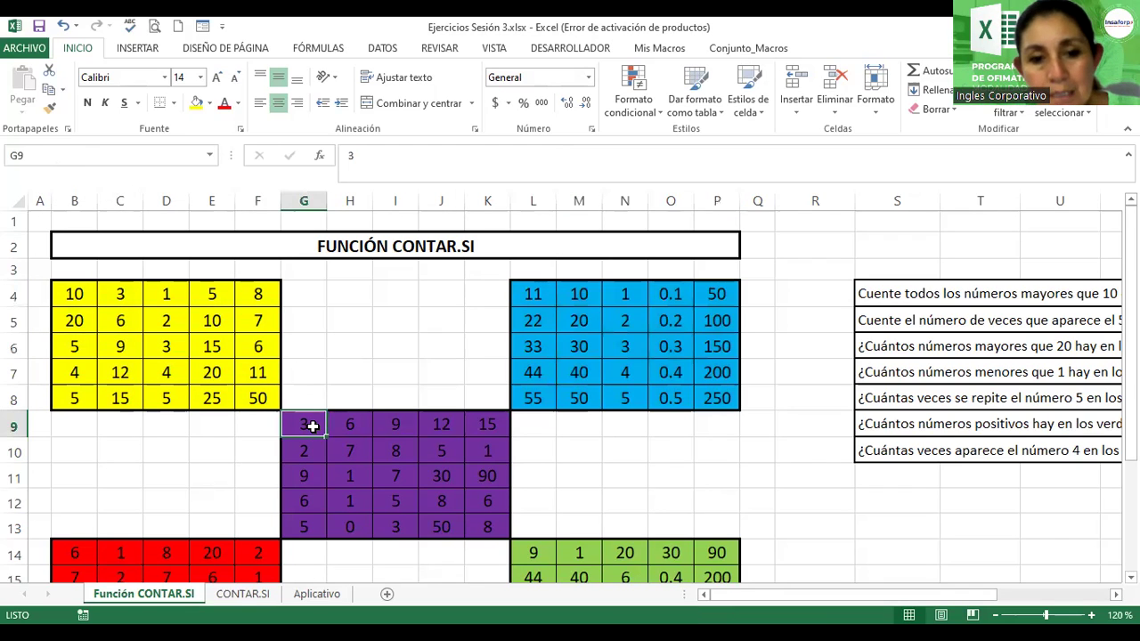
key(shift+Right)
key(shift+Right)
key(shift+Right)
key(shift+Right)
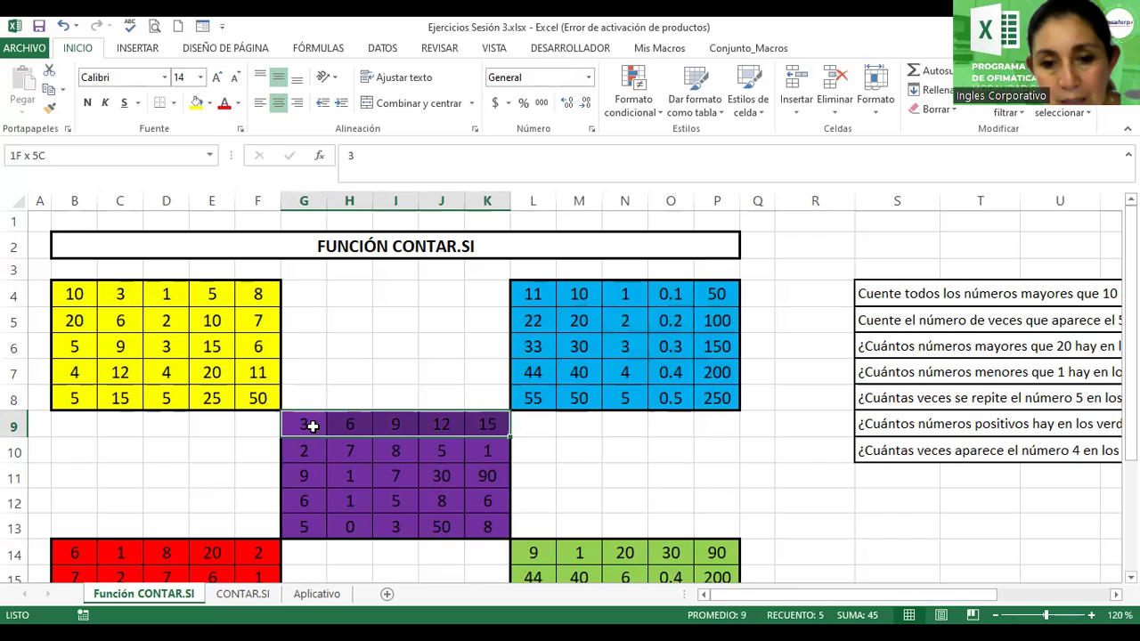
Extend the selection to G9:K13 and name it morado
key(shift+Down)
key(shift+Down)
key(shift+Down)
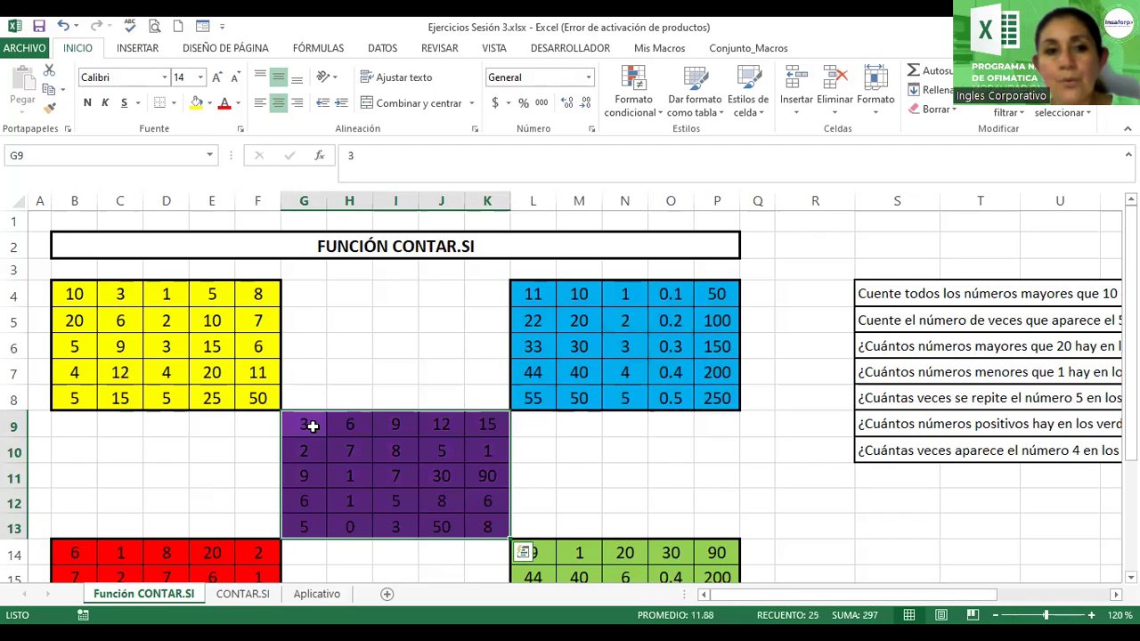
click(74, 157)
text(morado)
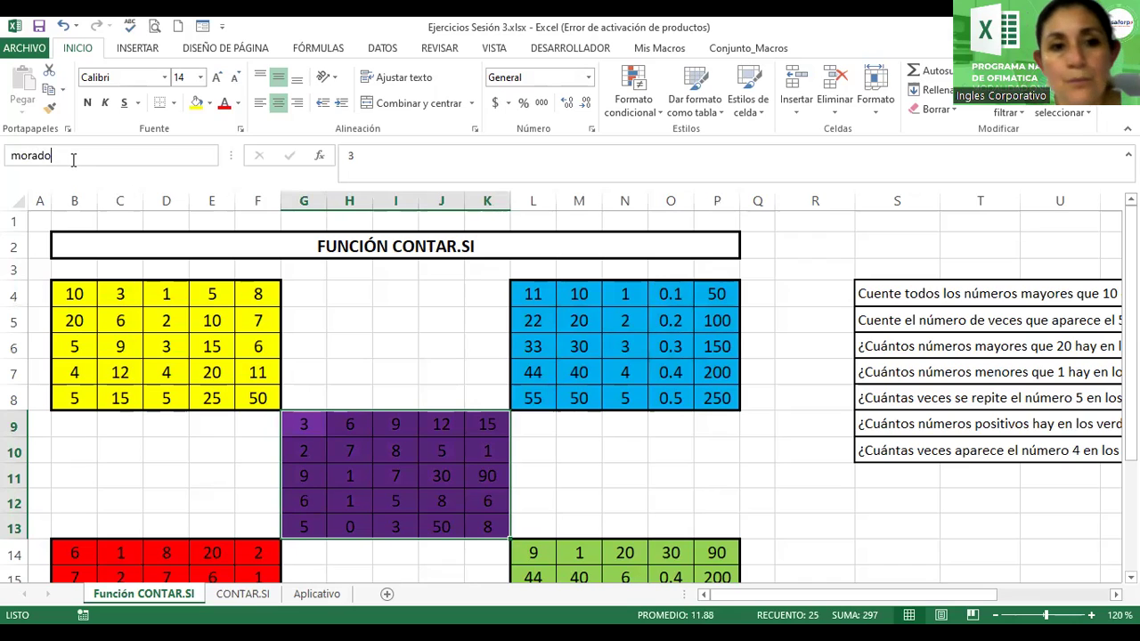
key(Return)
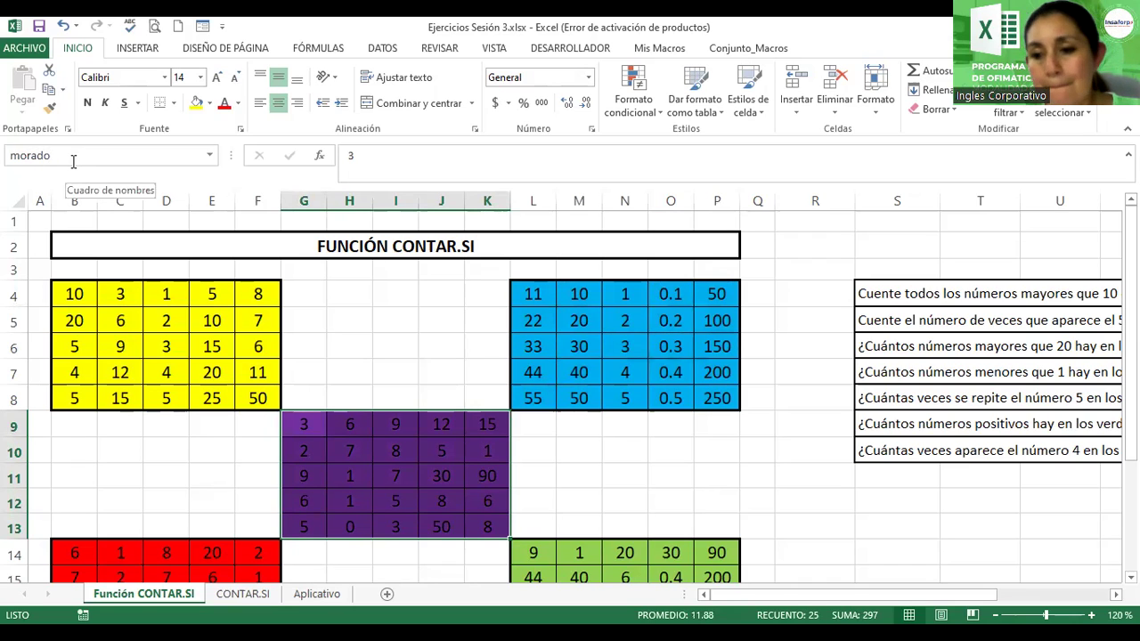
Select the red block B14:F18 and name it rojo
scroll(570, 392, down, 2)
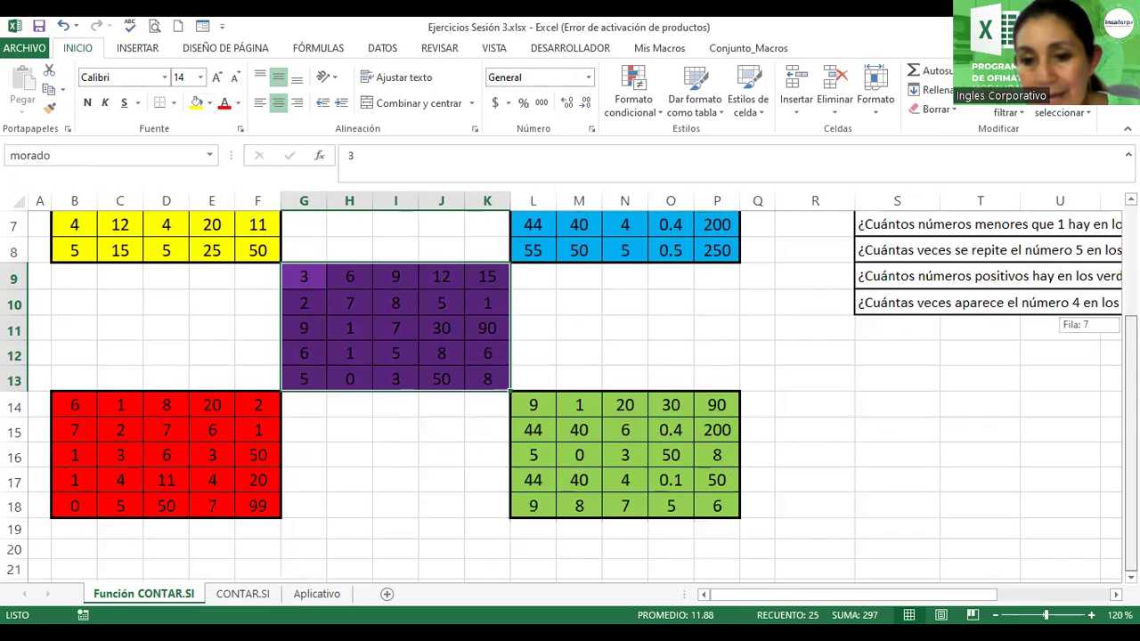
click(68, 406)
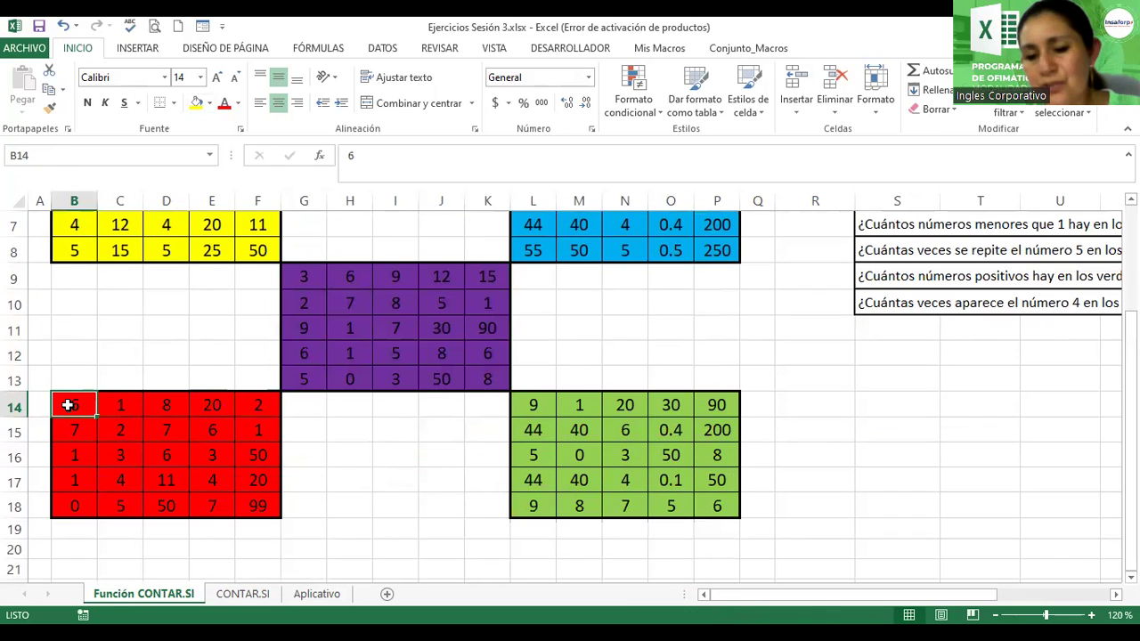
key(shift+Right)
key(shift+Right)
key(shift+Right)
key(shift+Right)
key(shift+Down)
key(shift+Down)
key(shift+Down)
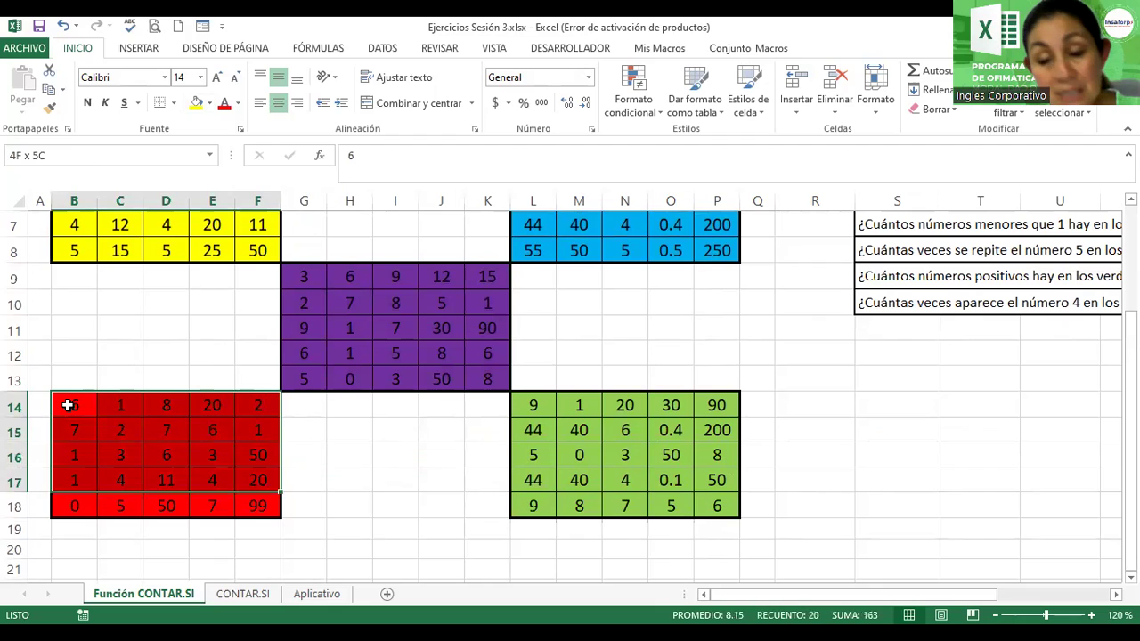
key(shift+Down)
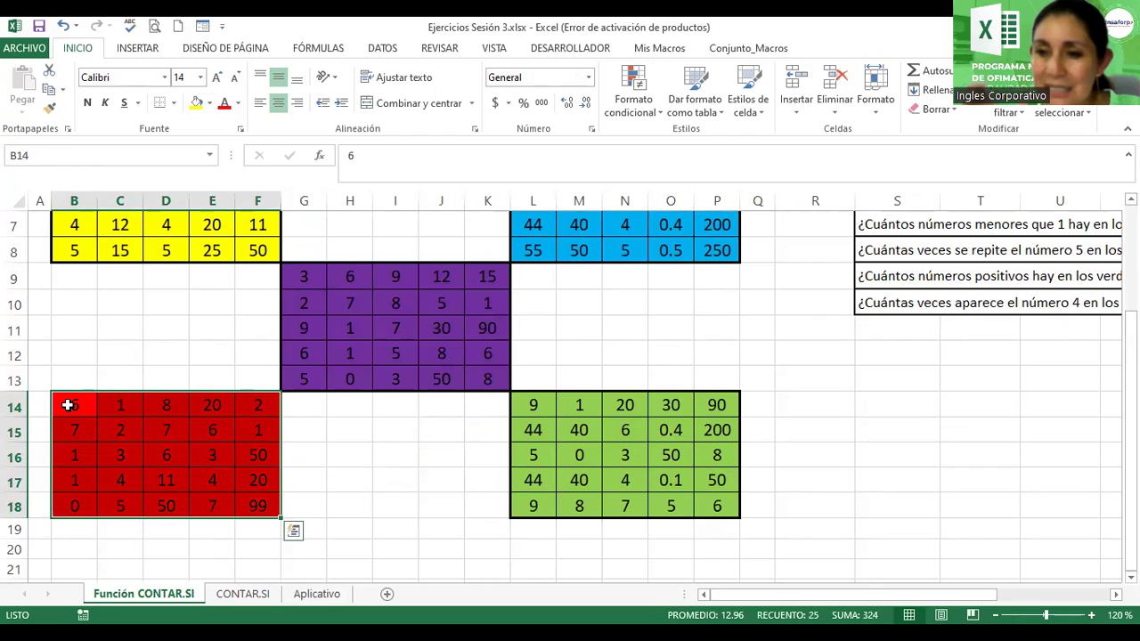
click(76, 159)
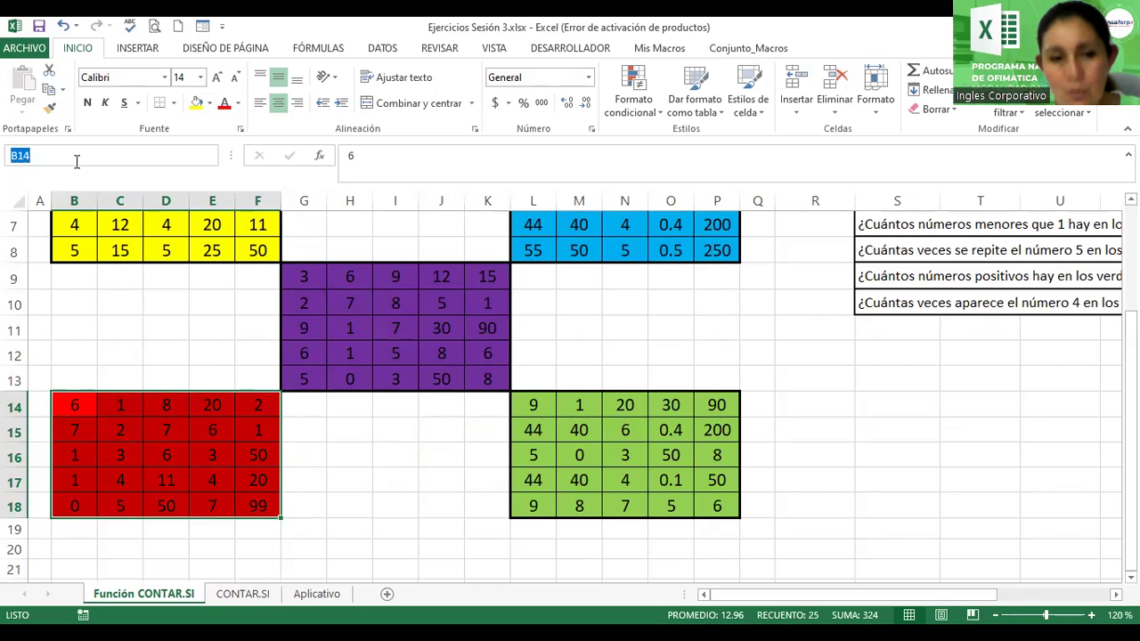
text(rojo)
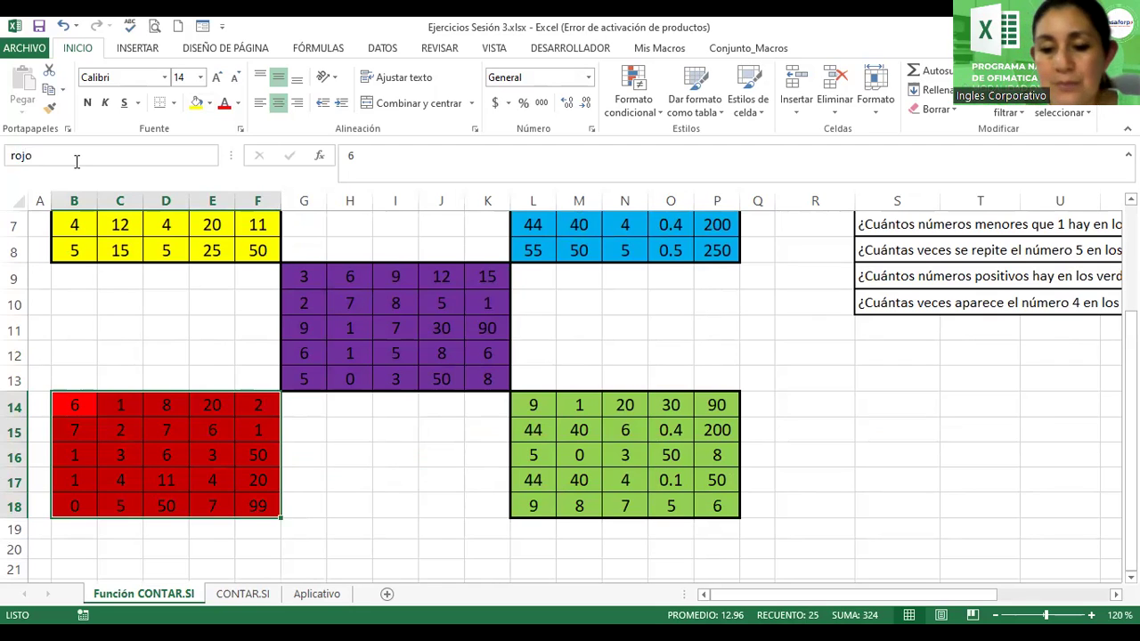
key(Return)
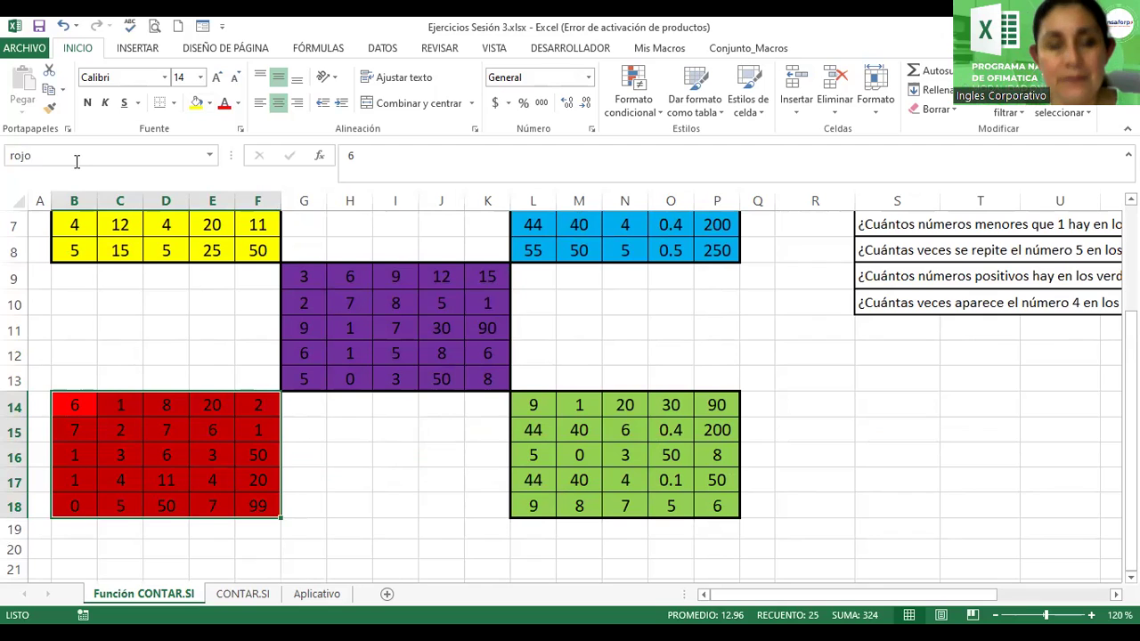
Select the green block L14:P18 and name it verde
click(540, 406)
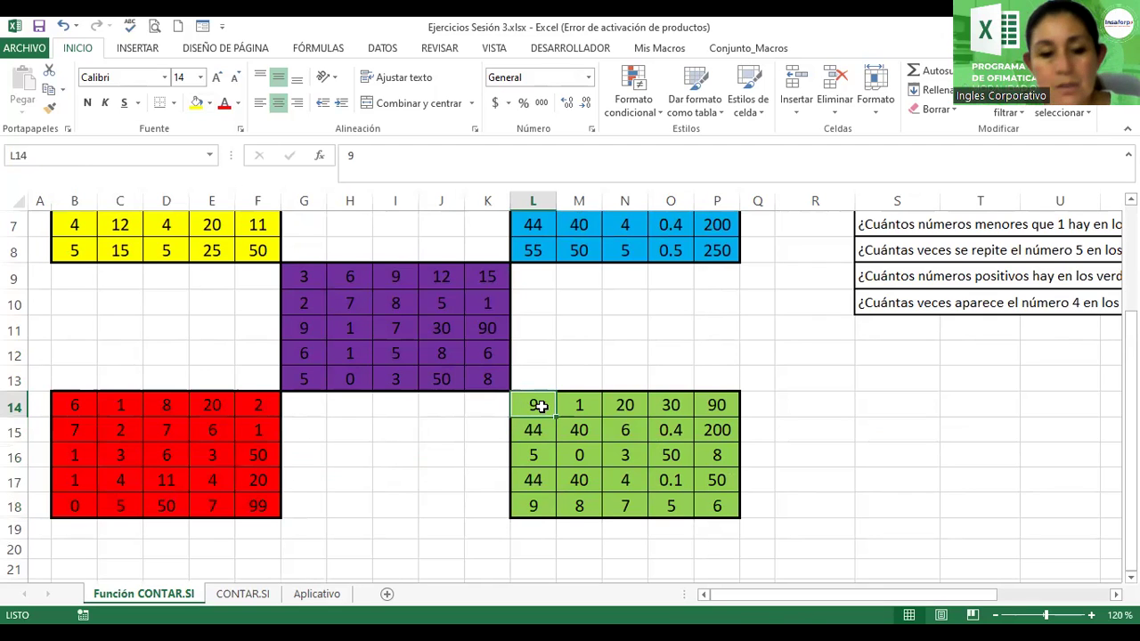
key(shift+Right)
key(shift+Right)
key(shift+Right)
key(shift+Right)
key(shift+Down)
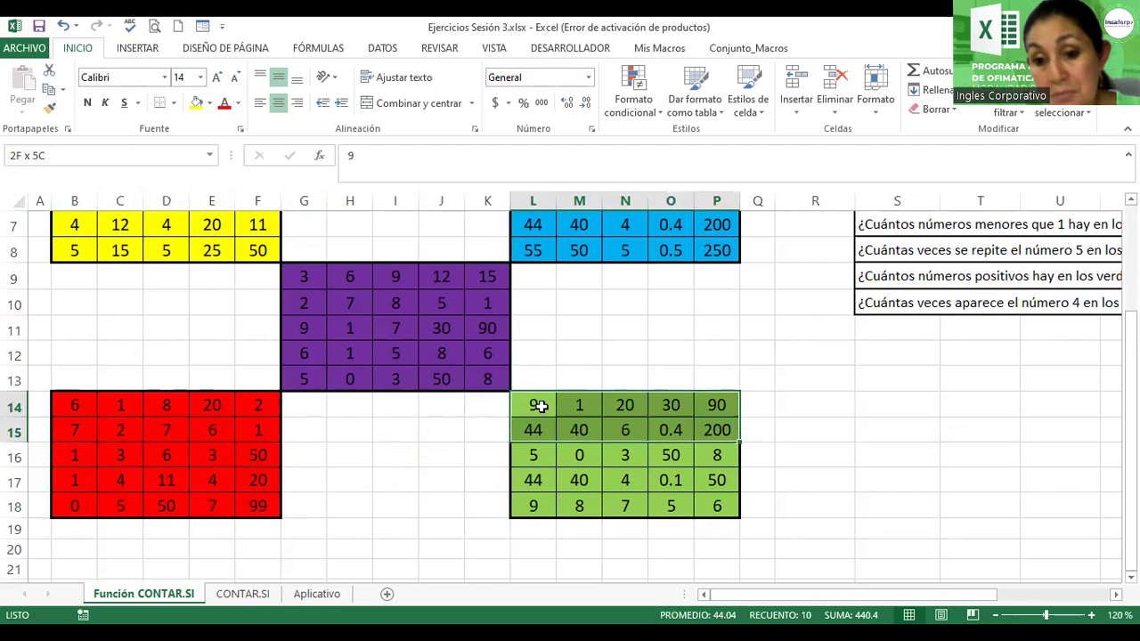
key(shift+Down)
key(shift+Down)
key(shift+Down)
key(shift+Up)
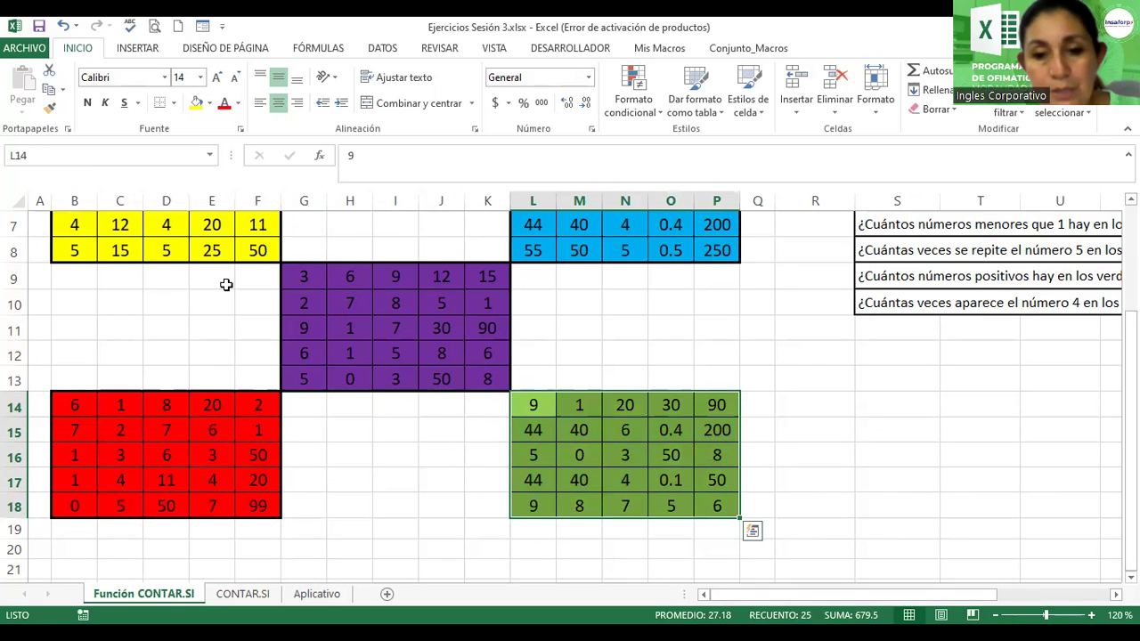
click(120, 161)
text(verde)
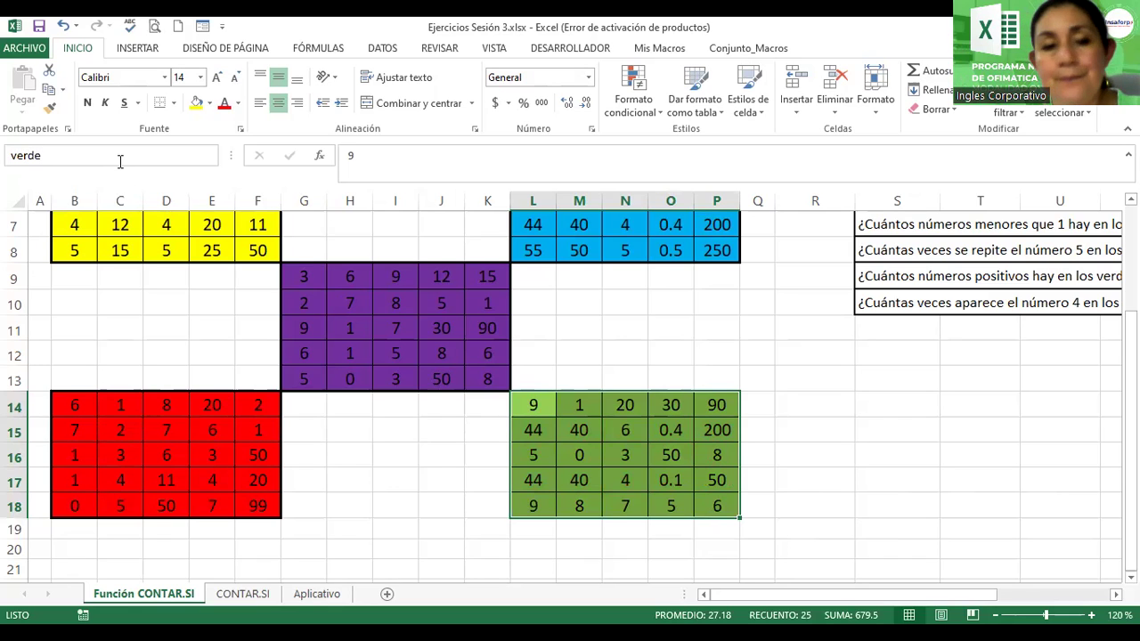
key(Return)
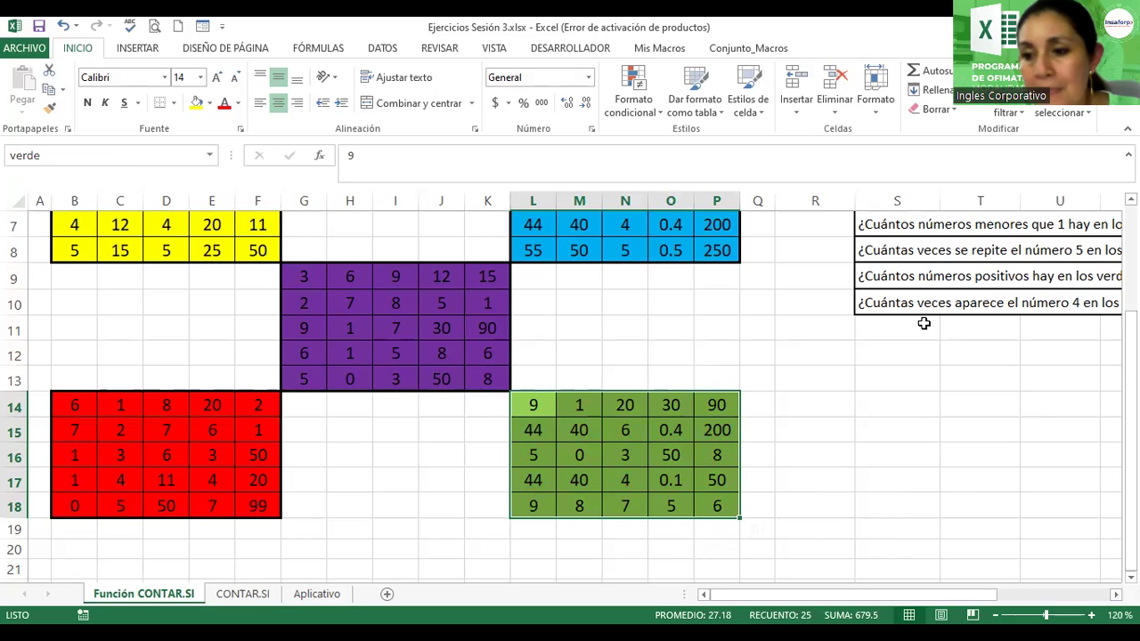
drag(1131, 392, 1130, 308)
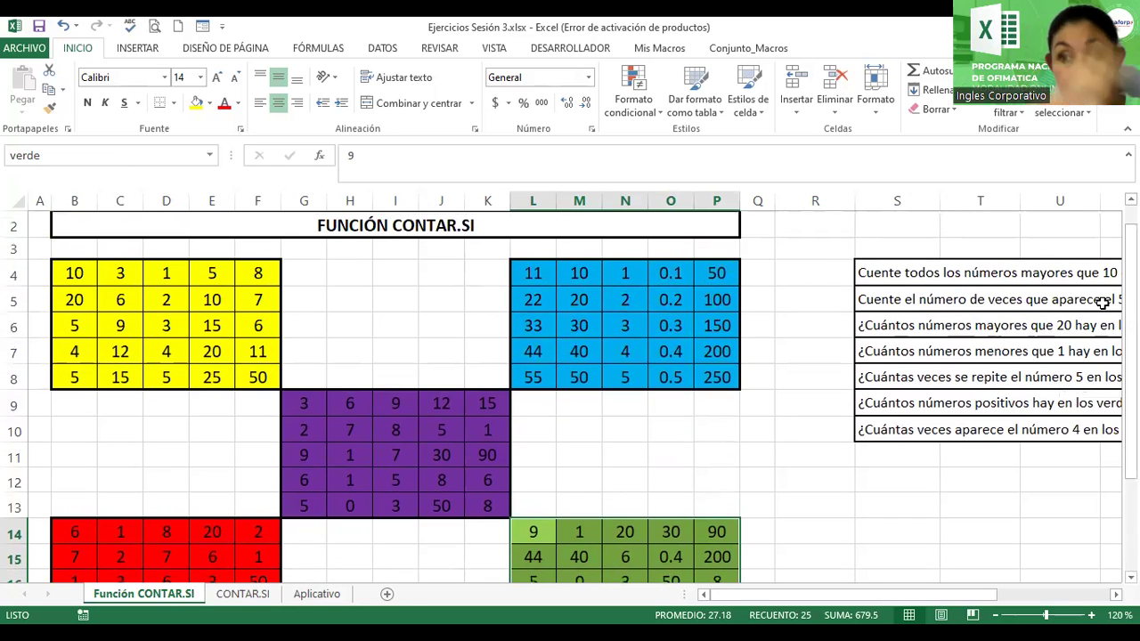
Select all the coloured blocks B4:P18 and name the range numeros
double_click(103, 268)
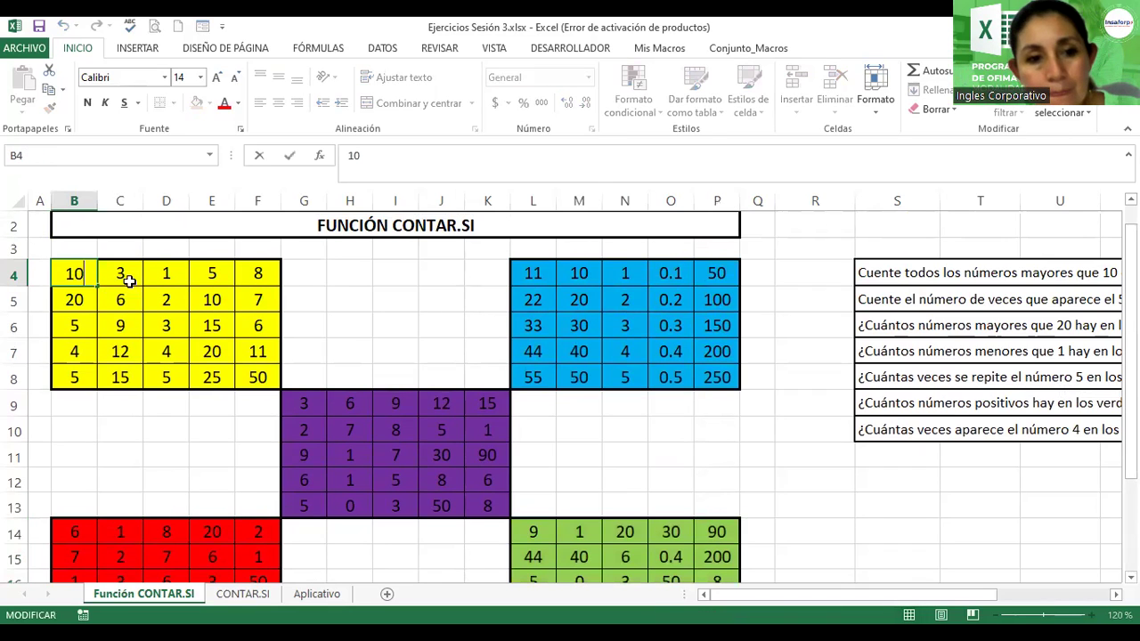
key(Escape)
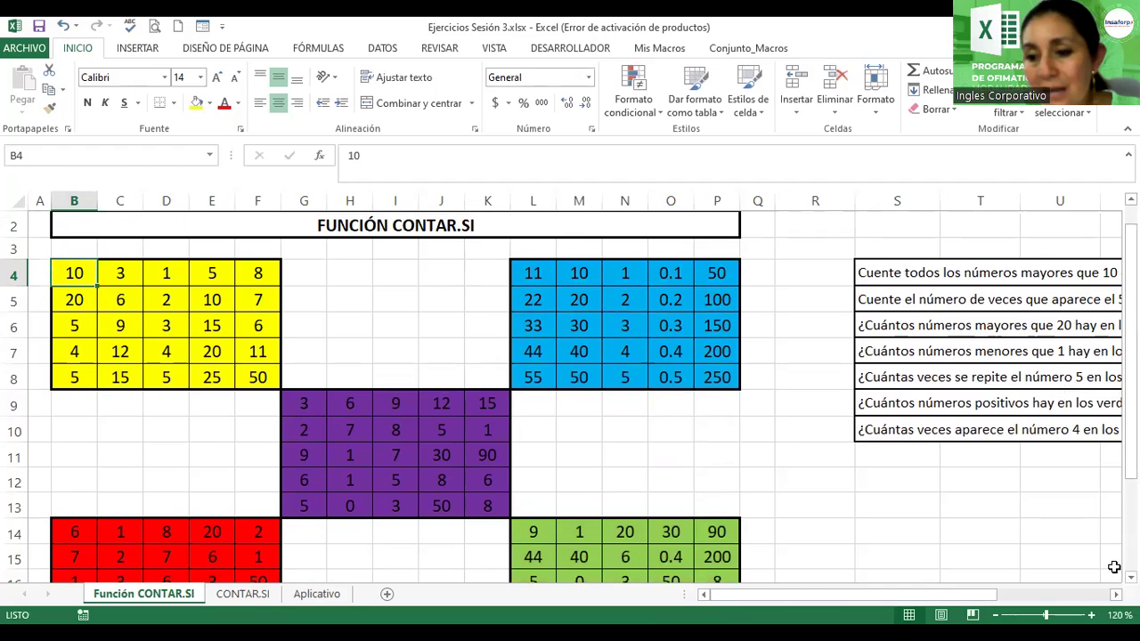
scroll(834, 509, down, 2)
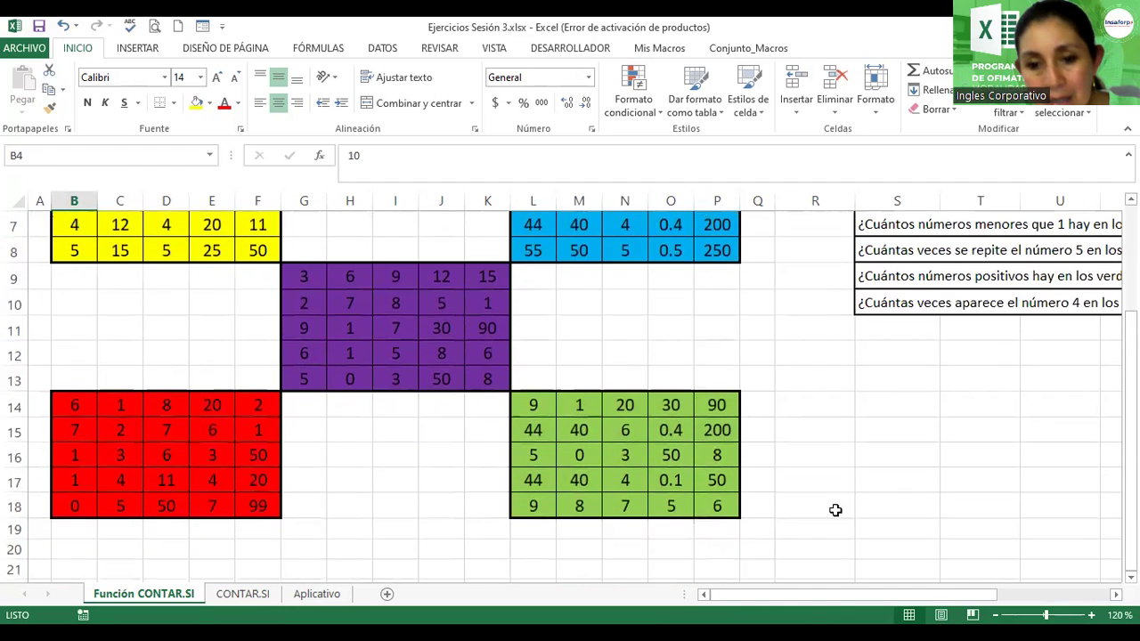
shift+click(710, 506)
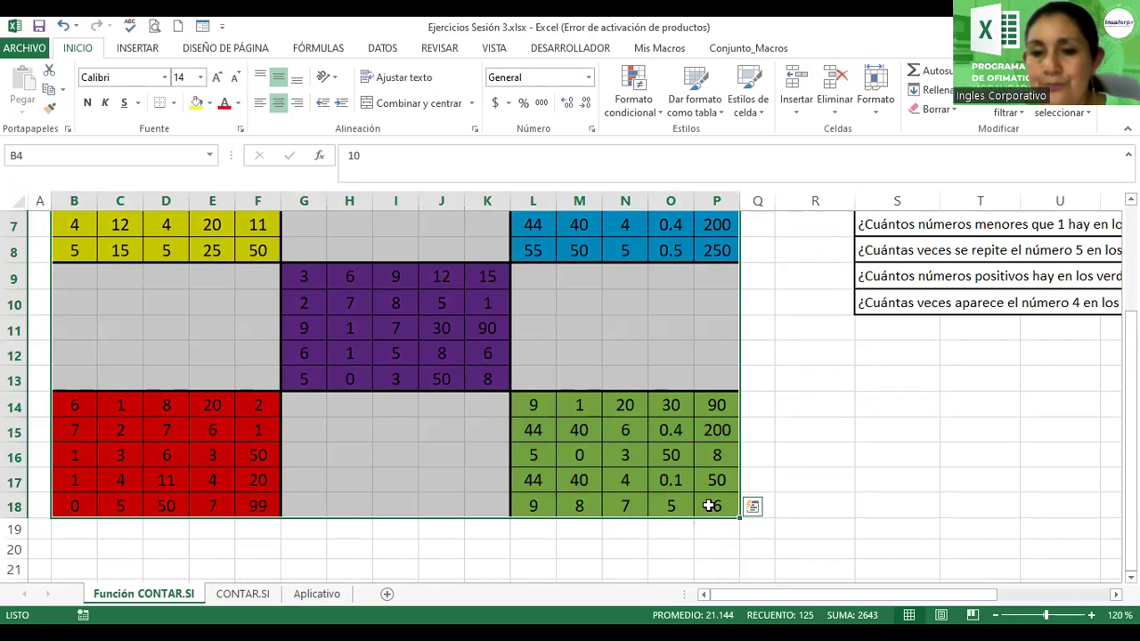
scroll(570, 392, up, 1)
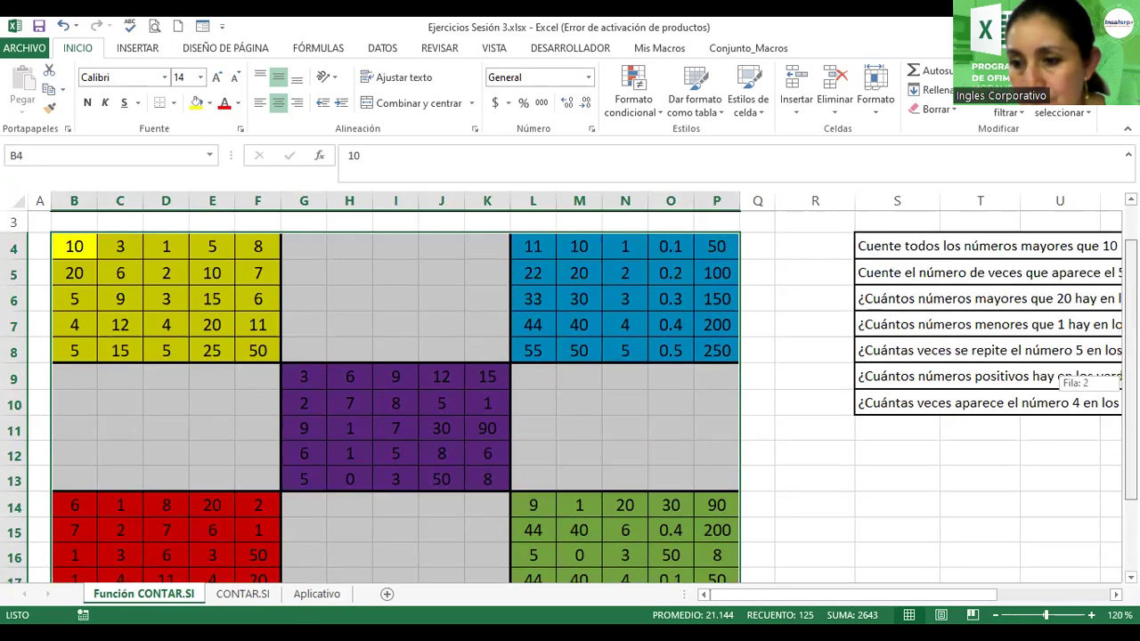
scroll(570, 392, up, 1)
click(73, 155)
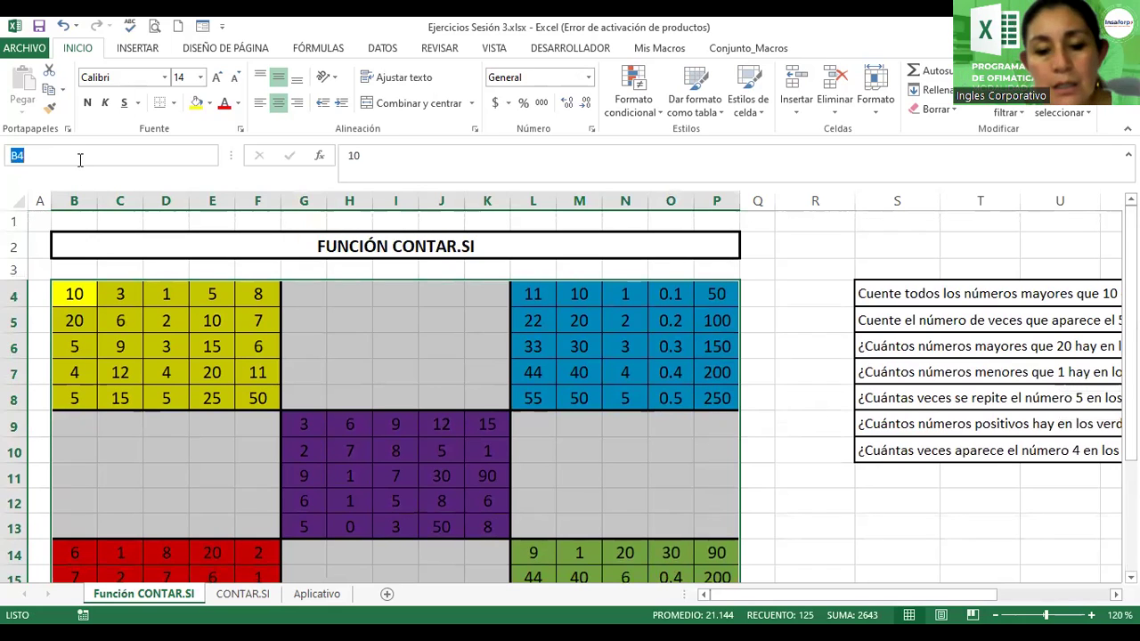
text(numeros)
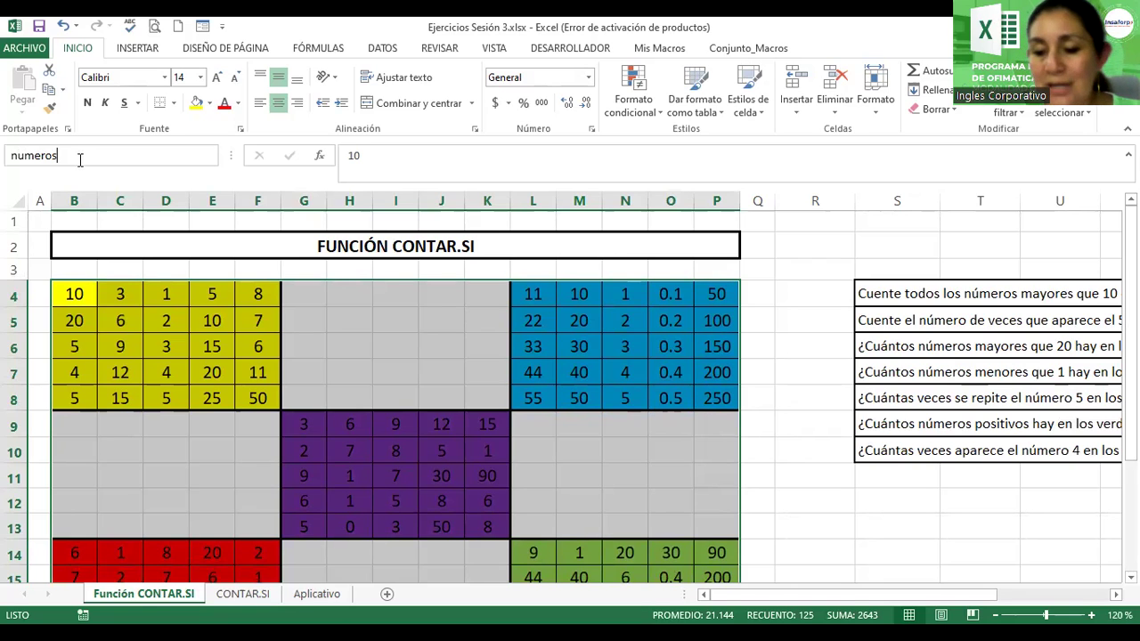
key(Return)
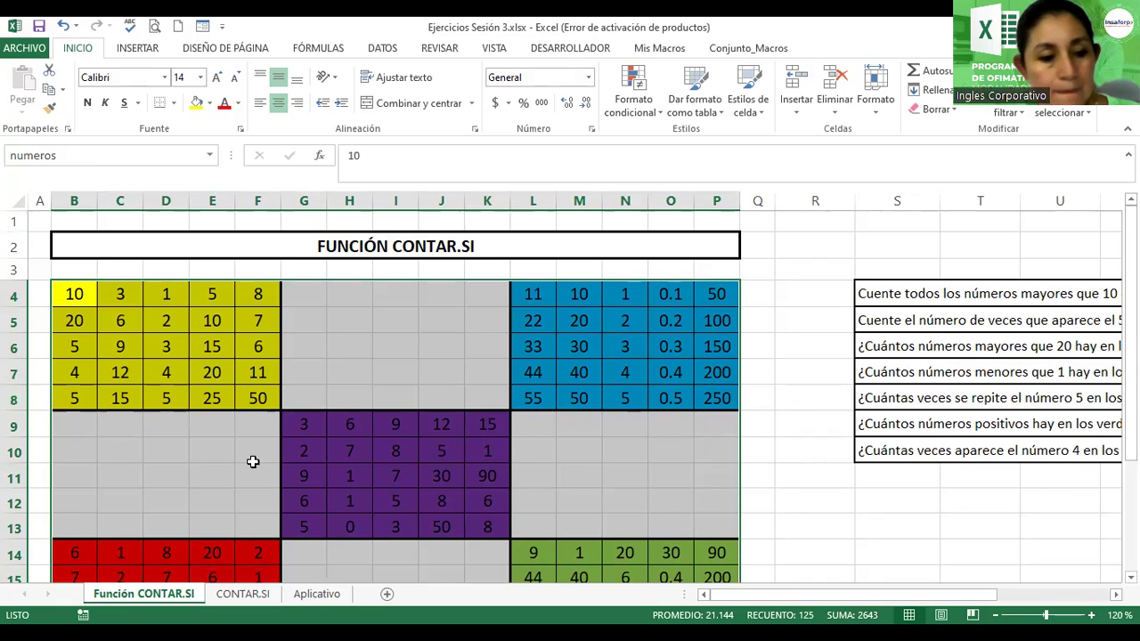
key(alt+Tab)
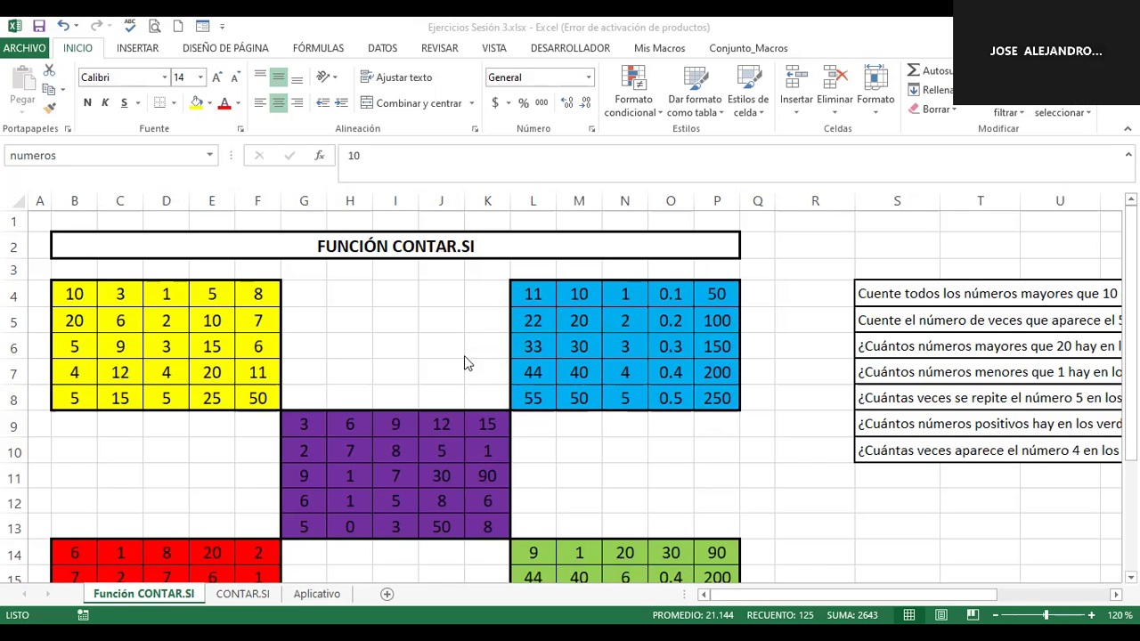
key(Return)
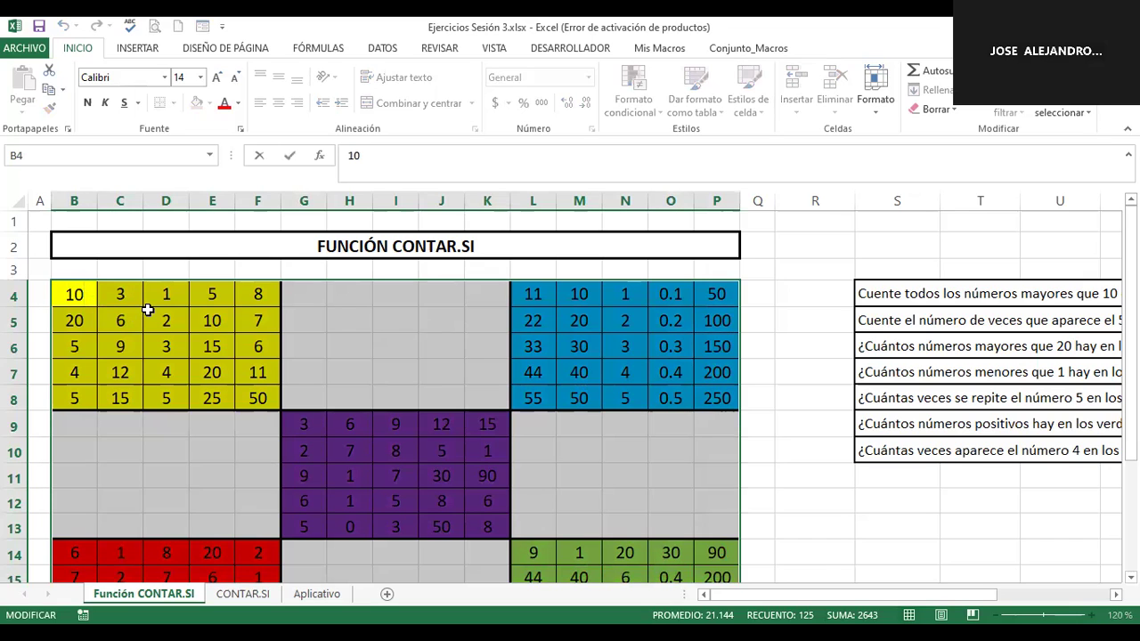
click(363, 376)
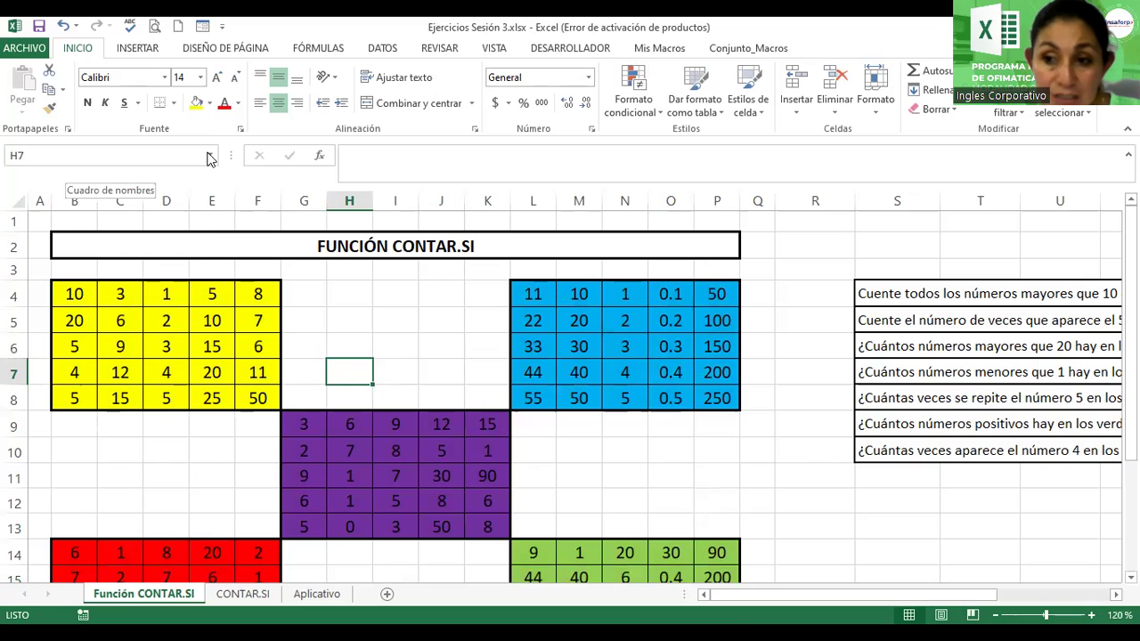
Jump through the named ranges celeste, morado, numeros, rojo and verde from the Name Box list
click(208, 158)
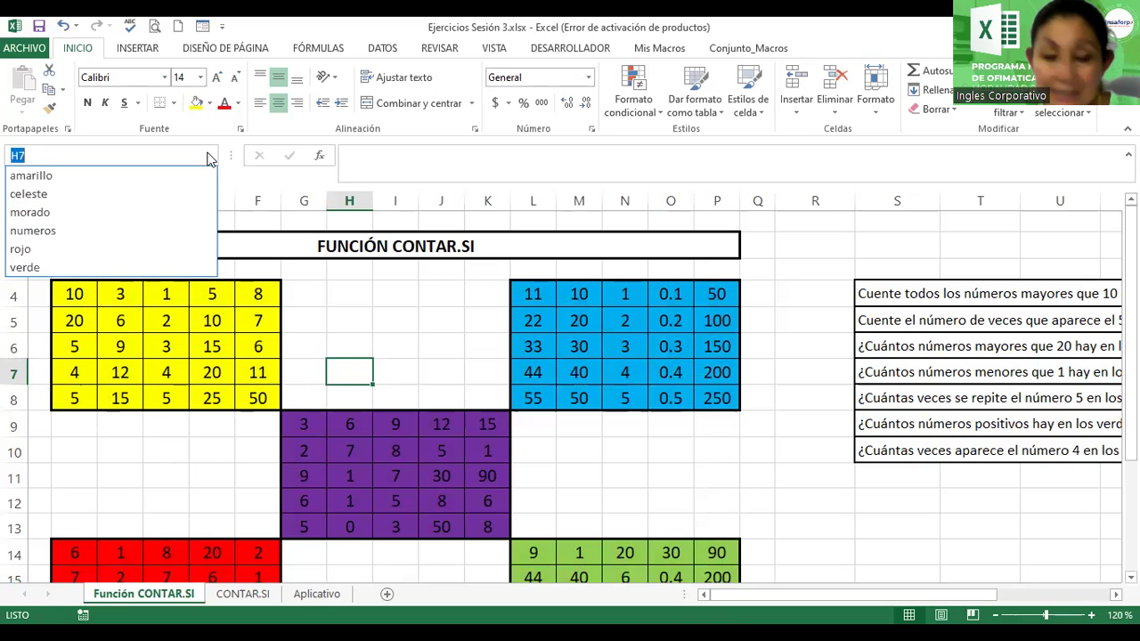
click(158, 195)
click(210, 156)
click(82, 191)
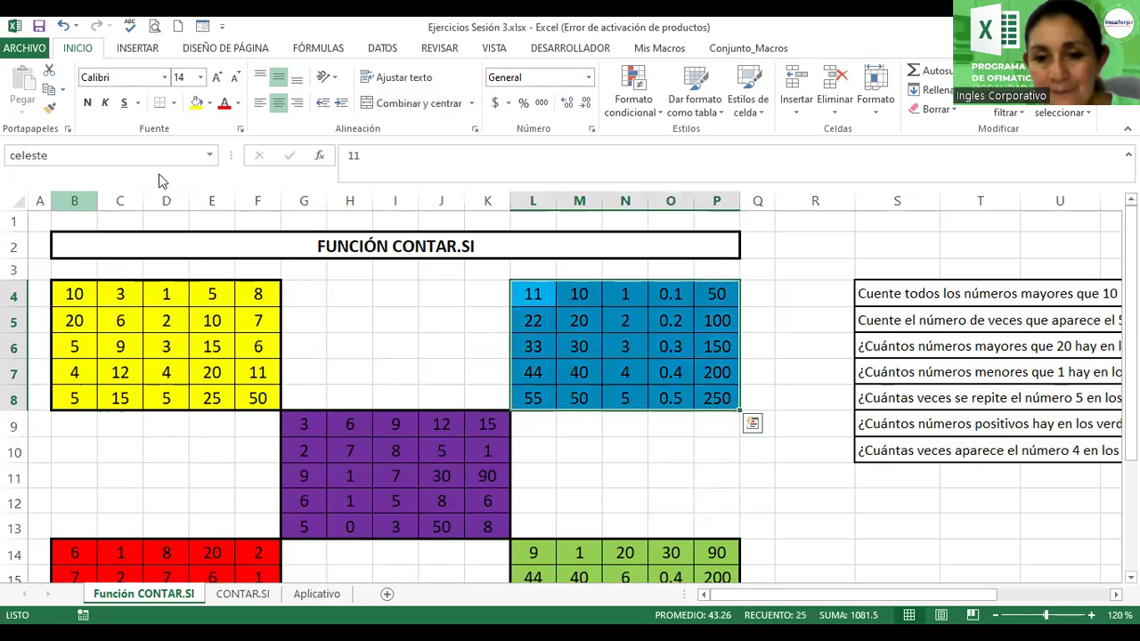
click(210, 156)
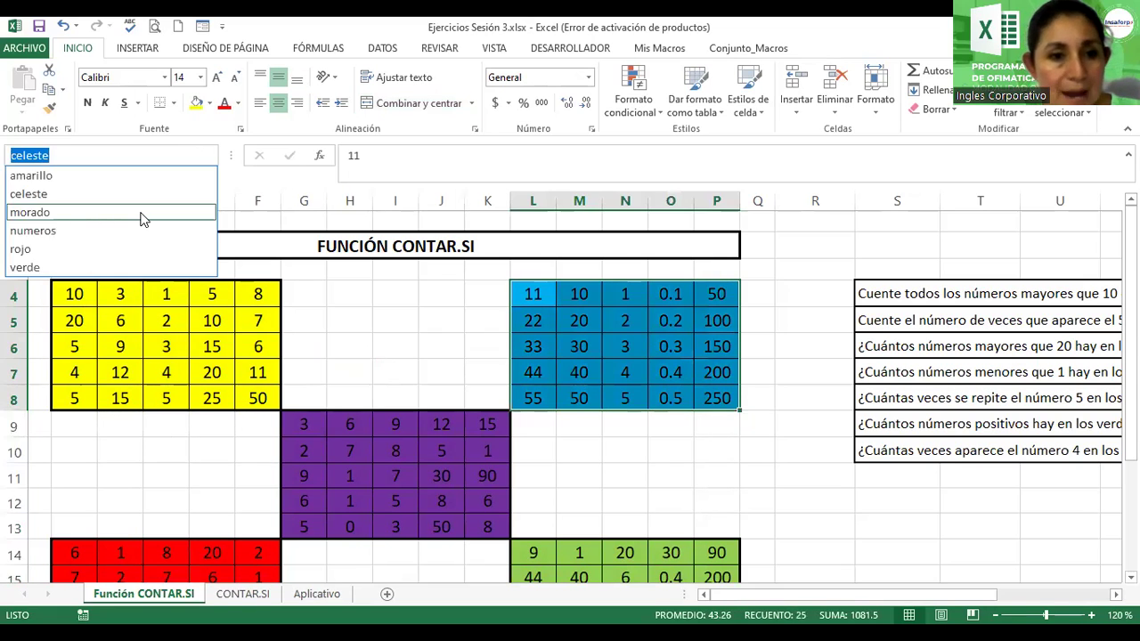
click(142, 215)
click(210, 156)
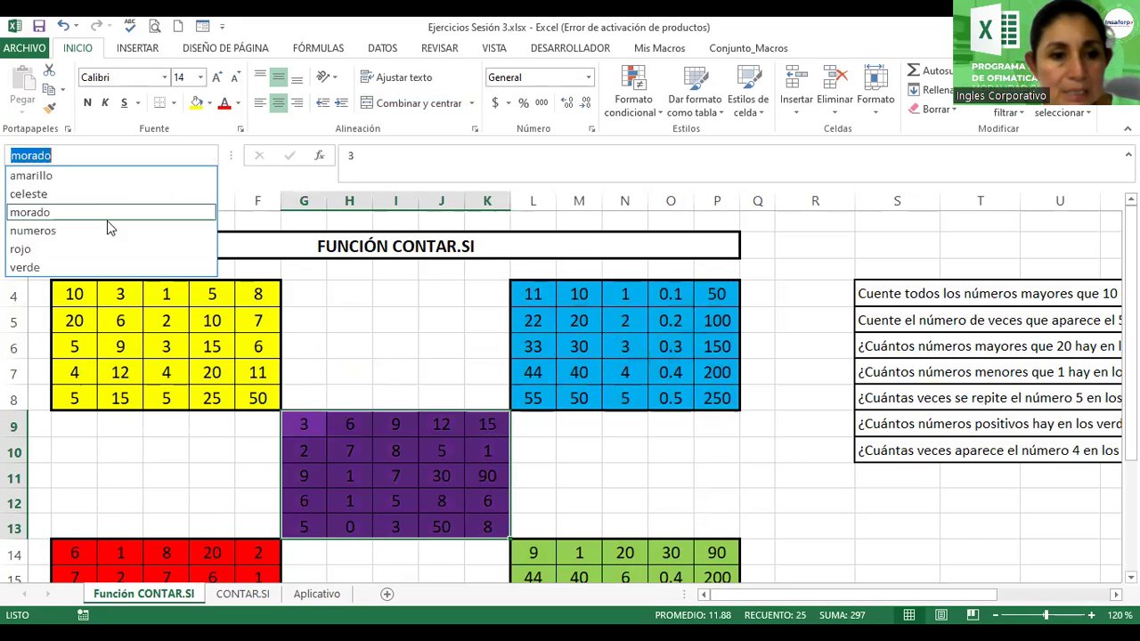
click(101, 230)
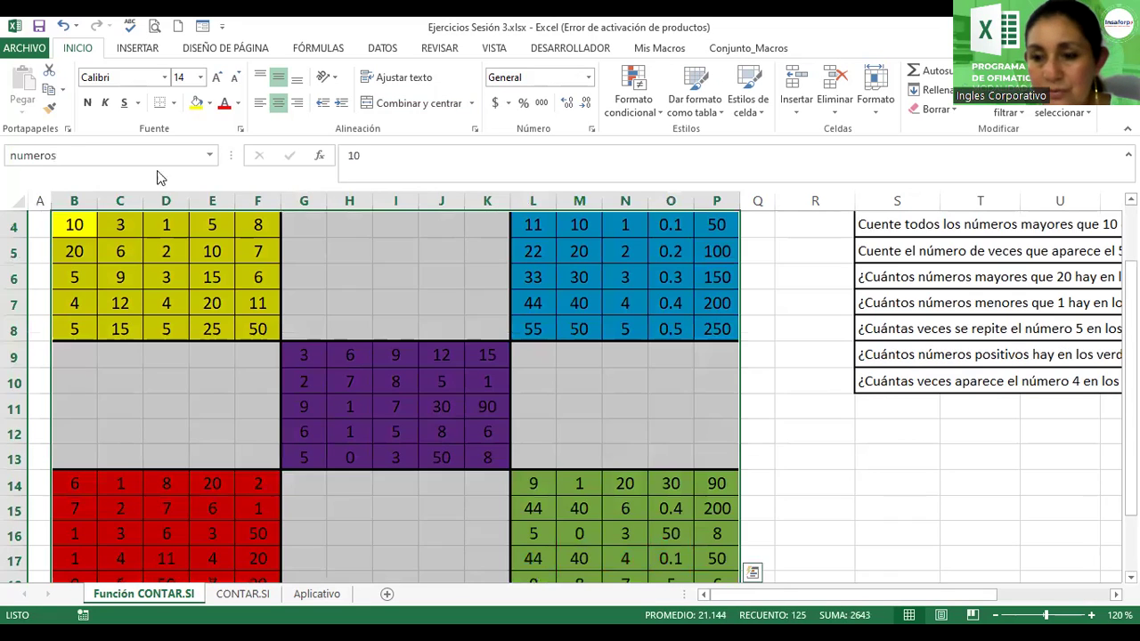
click(210, 156)
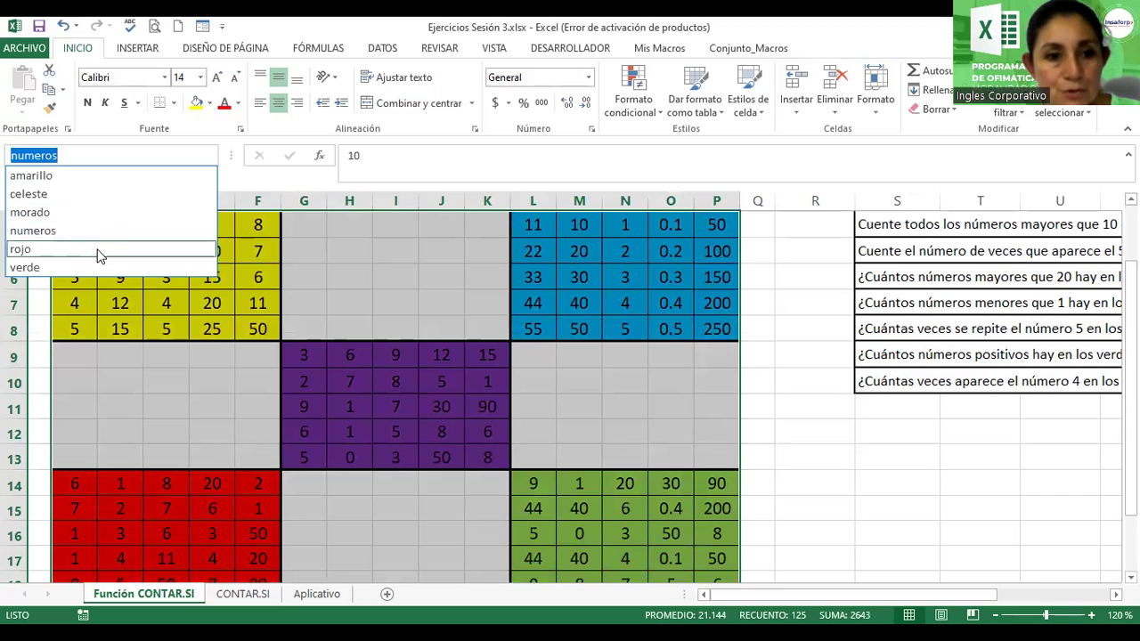
click(101, 250)
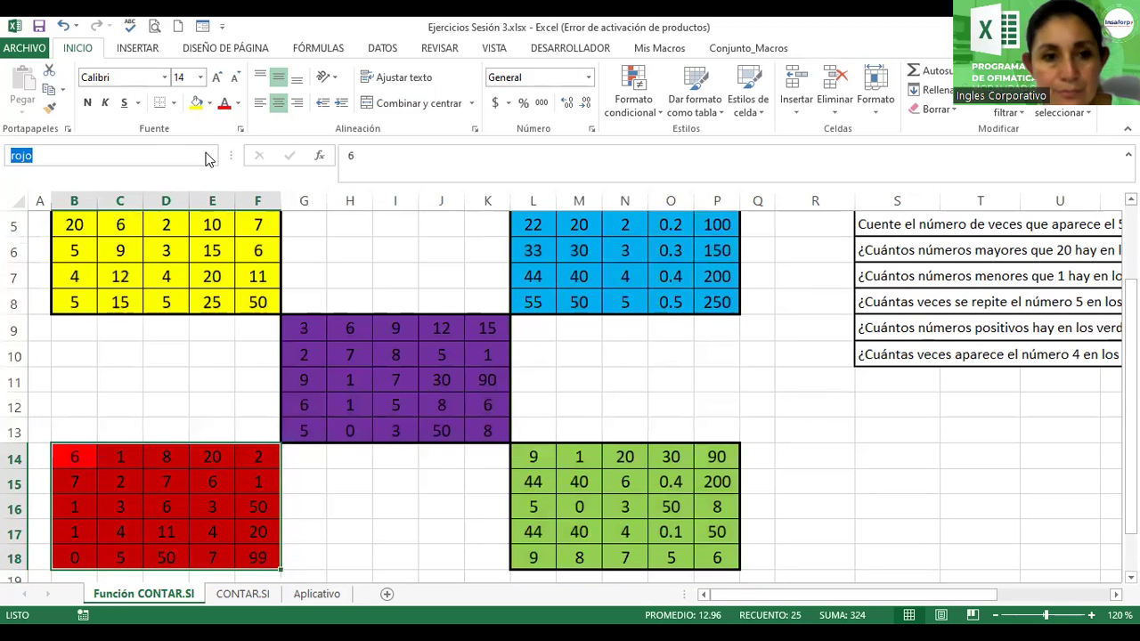
click(210, 156)
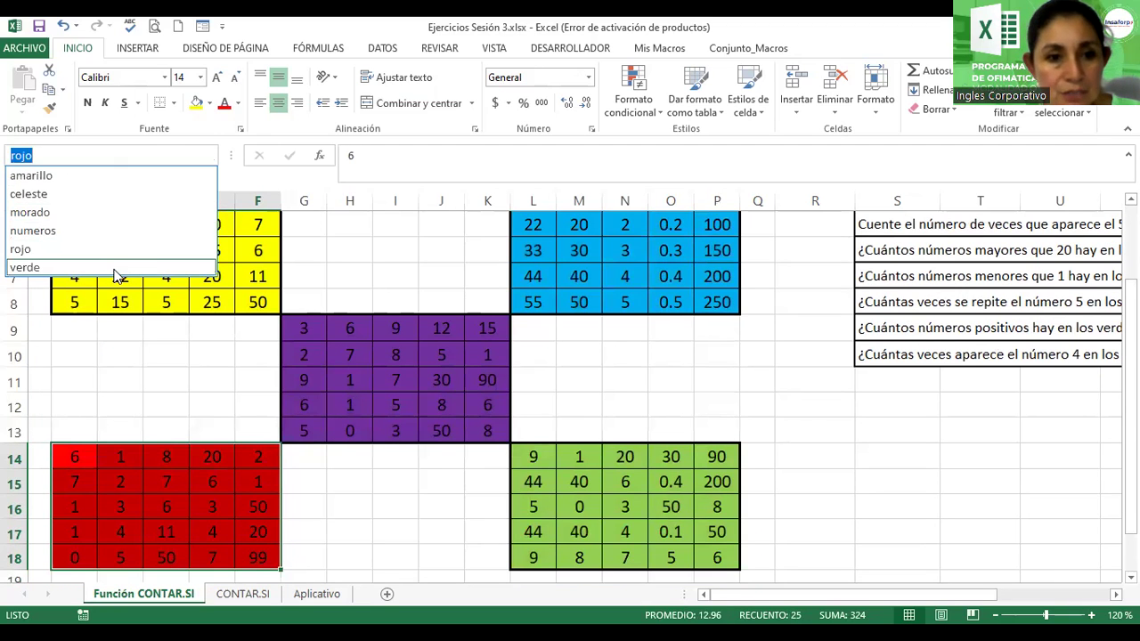
click(114, 268)
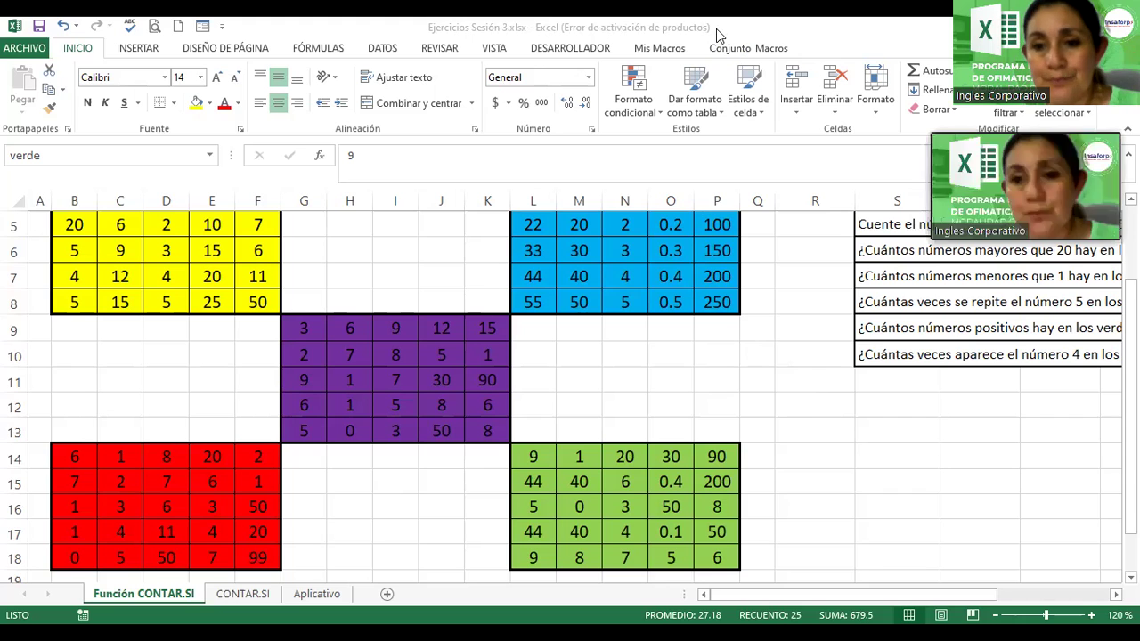
Select answer cell Y4 for the first question and launch Insert Function
key(Return)
scroll(630, 406, up, 2)
key(F2)
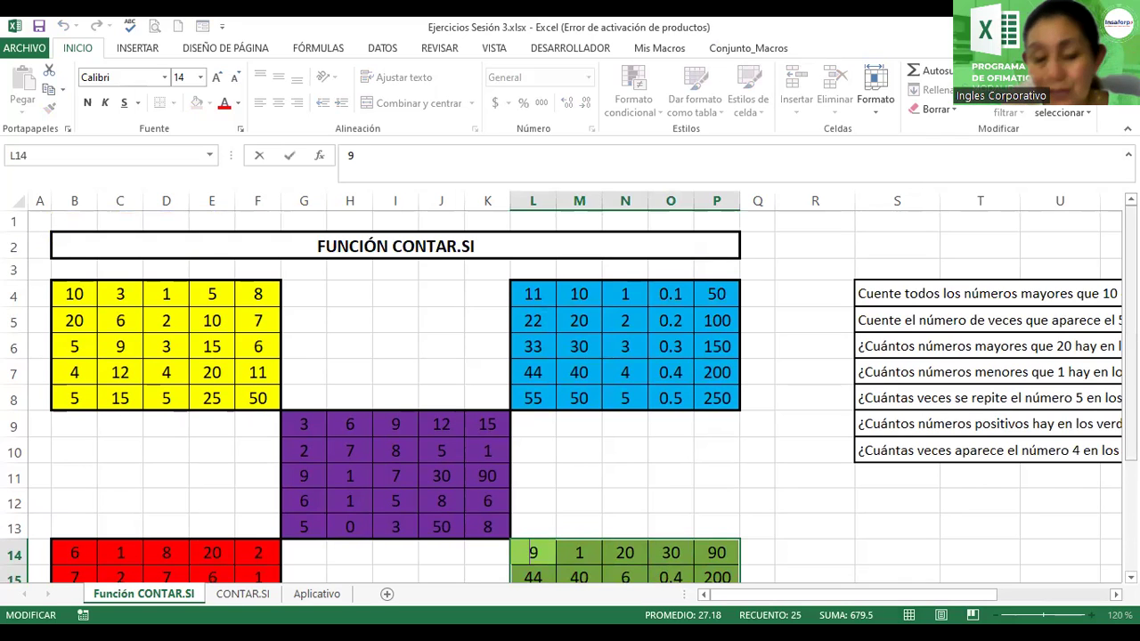
drag(940, 595, 1059, 606)
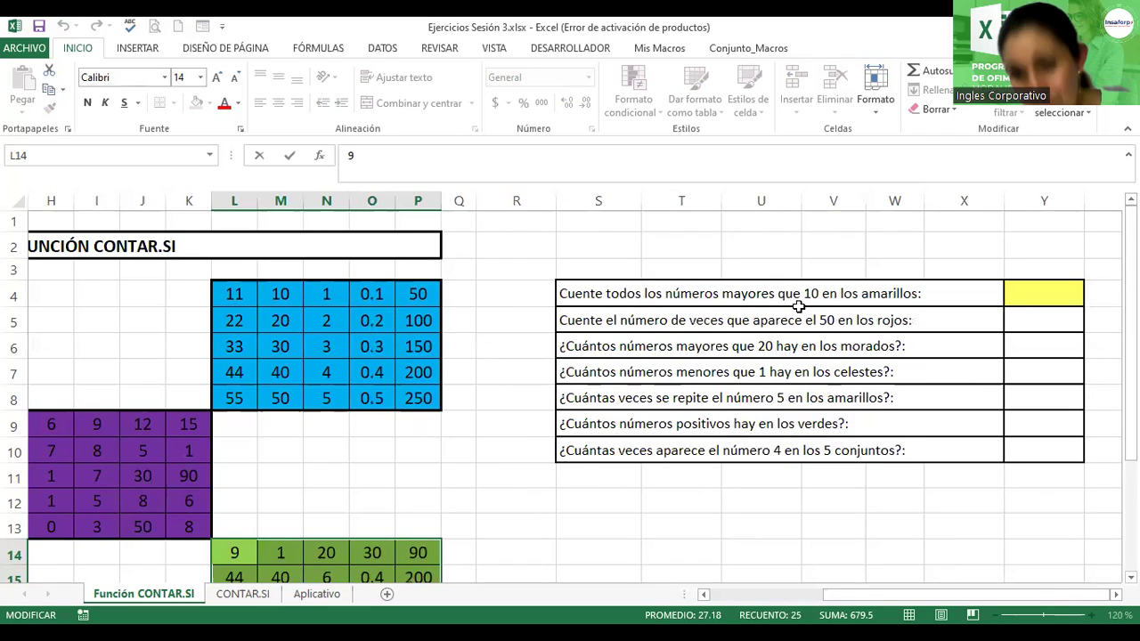
click(1036, 290)
scroll(570, 396, right, 8)
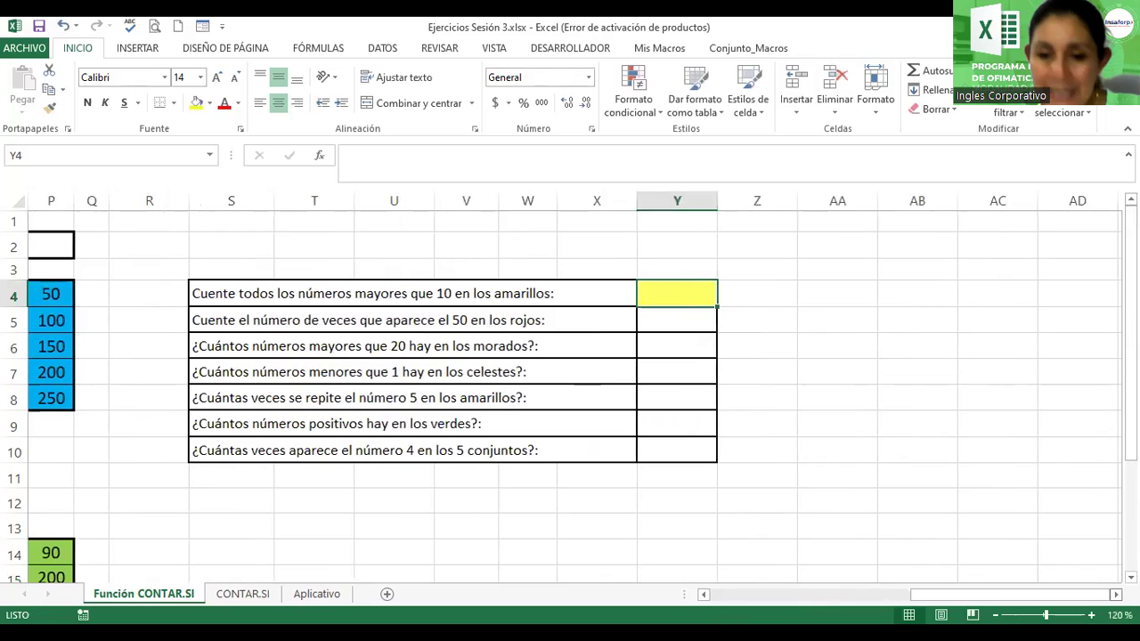
click(321, 155)
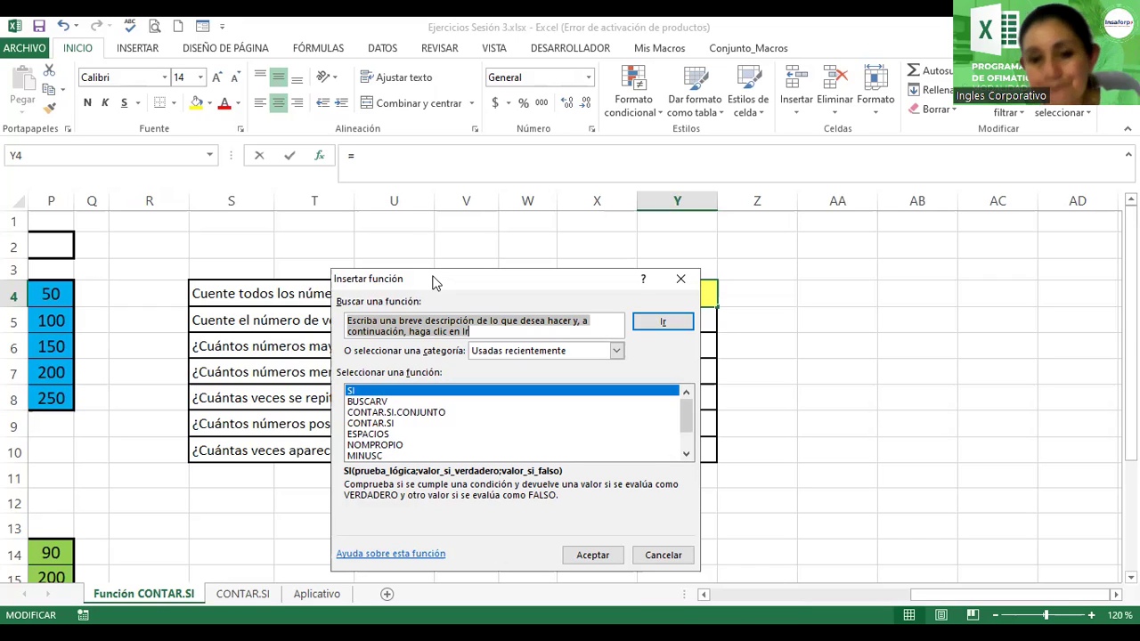
Search for 'contar.si' and insert the CONTAR.SI function
text(contar.si)
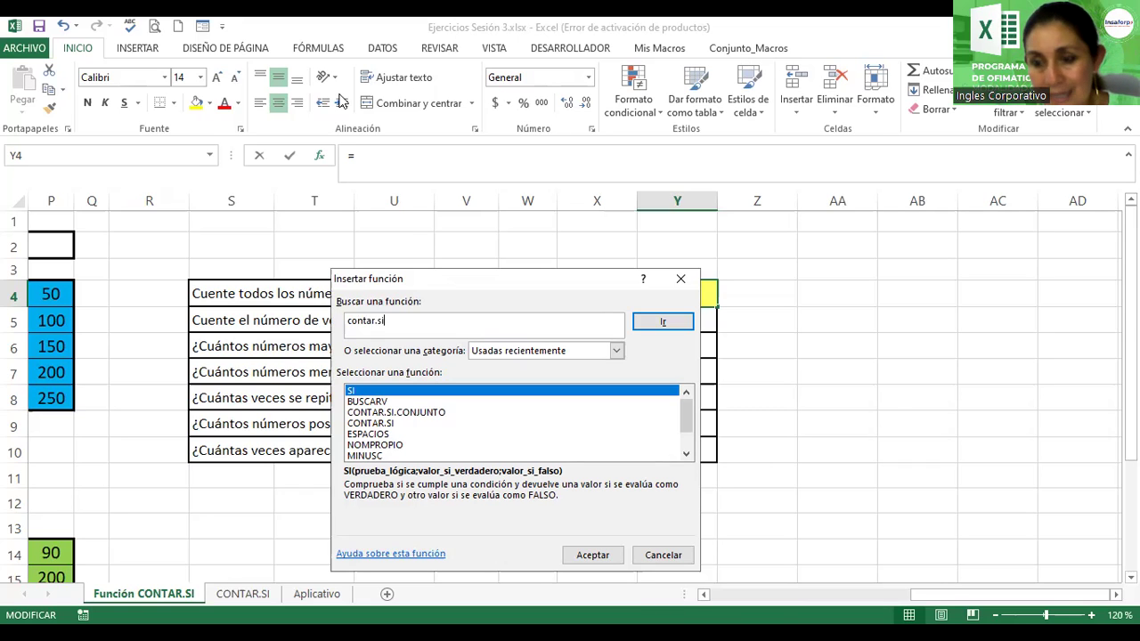
key(Return)
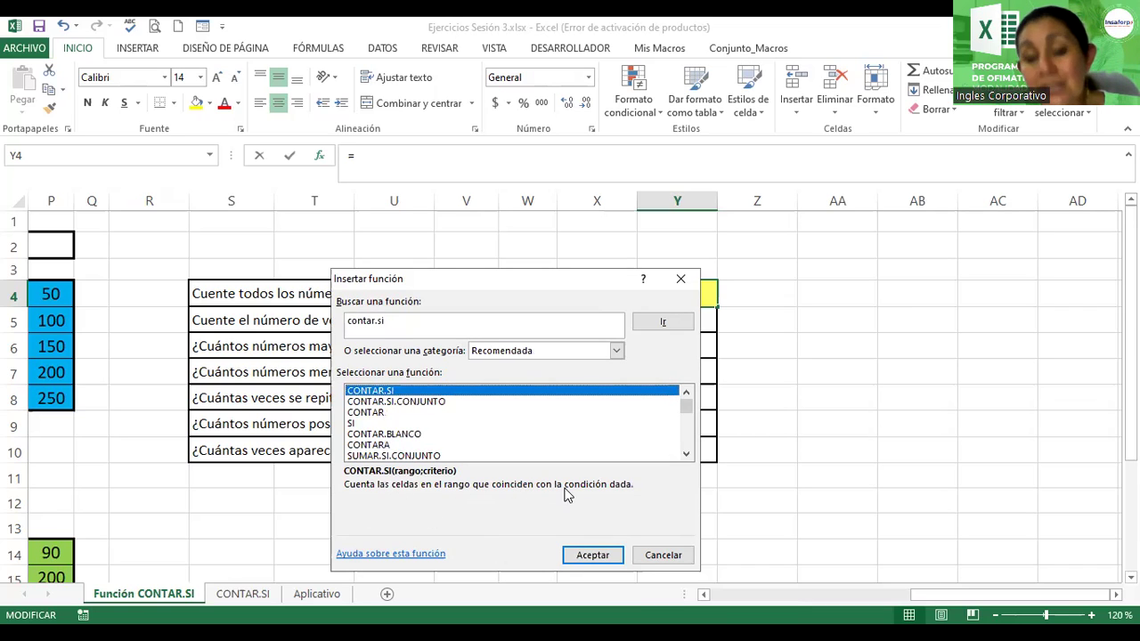
key(Tab)
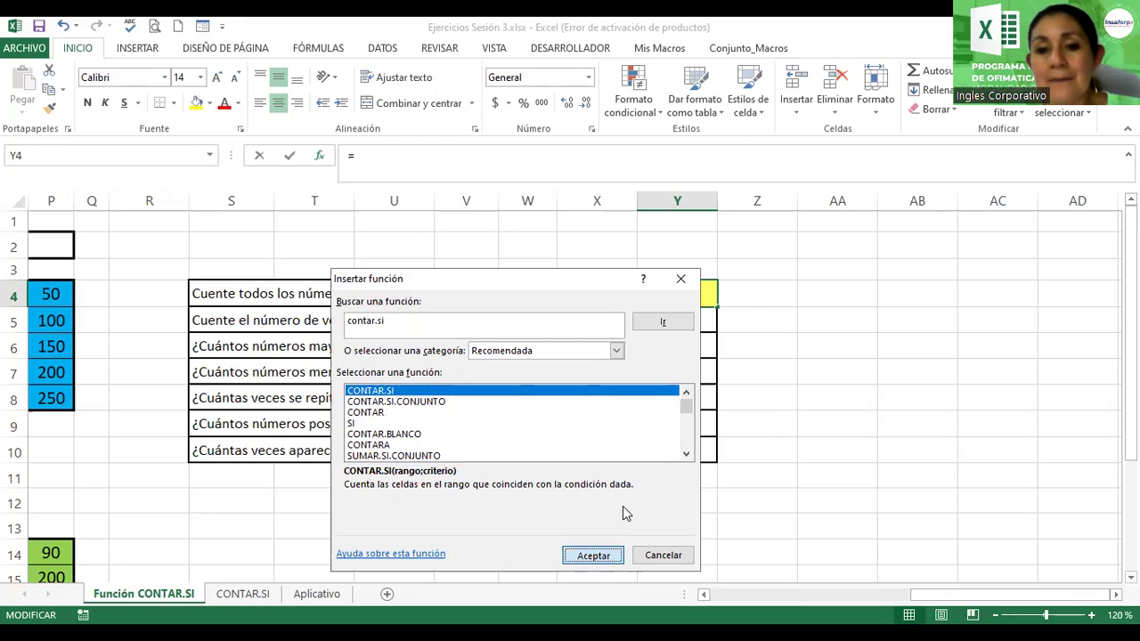
key(Return)
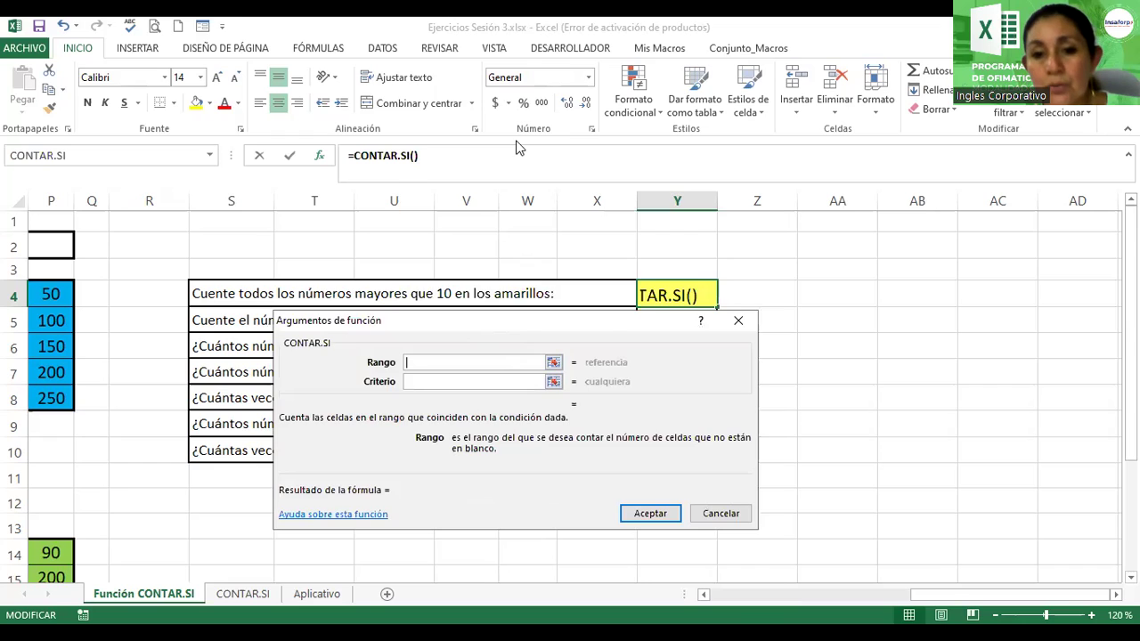
Replace the mistaken W1 Rango reference with 'amarillo', with the dialog moved clear of Y4
click(528, 221)
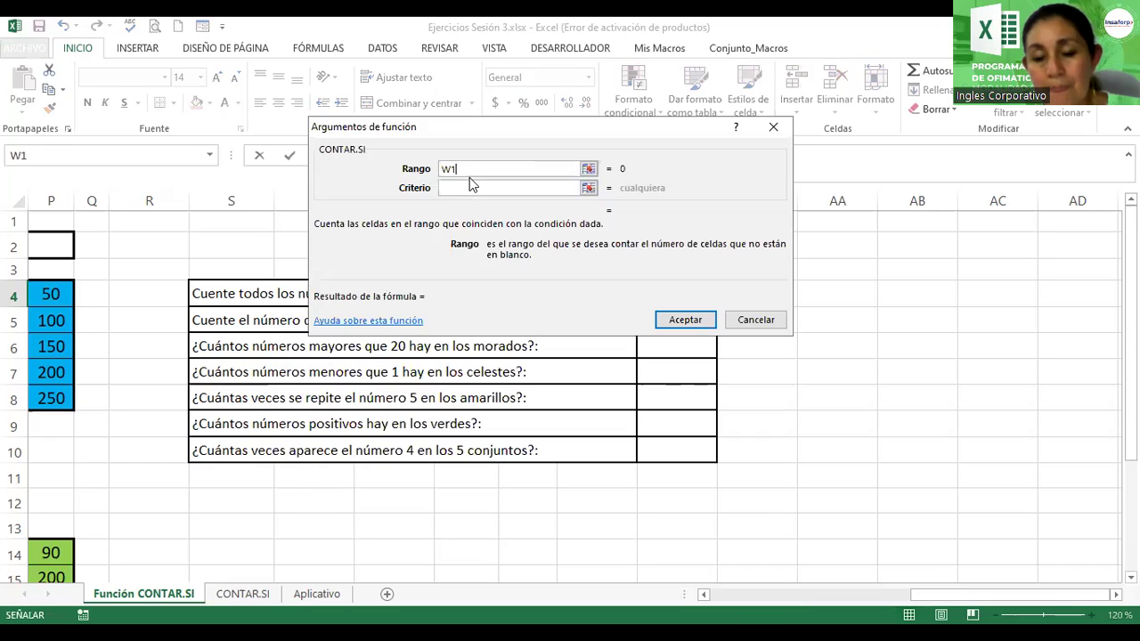
double_click(469, 169)
key(BackSpace)
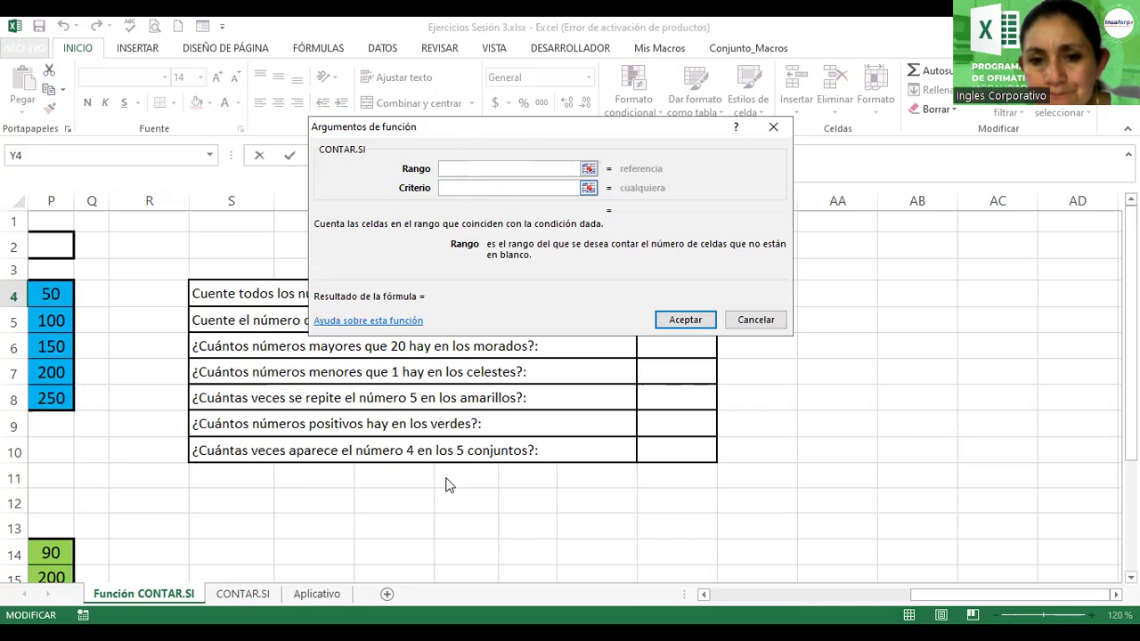
drag(470, 234, 422, 492)
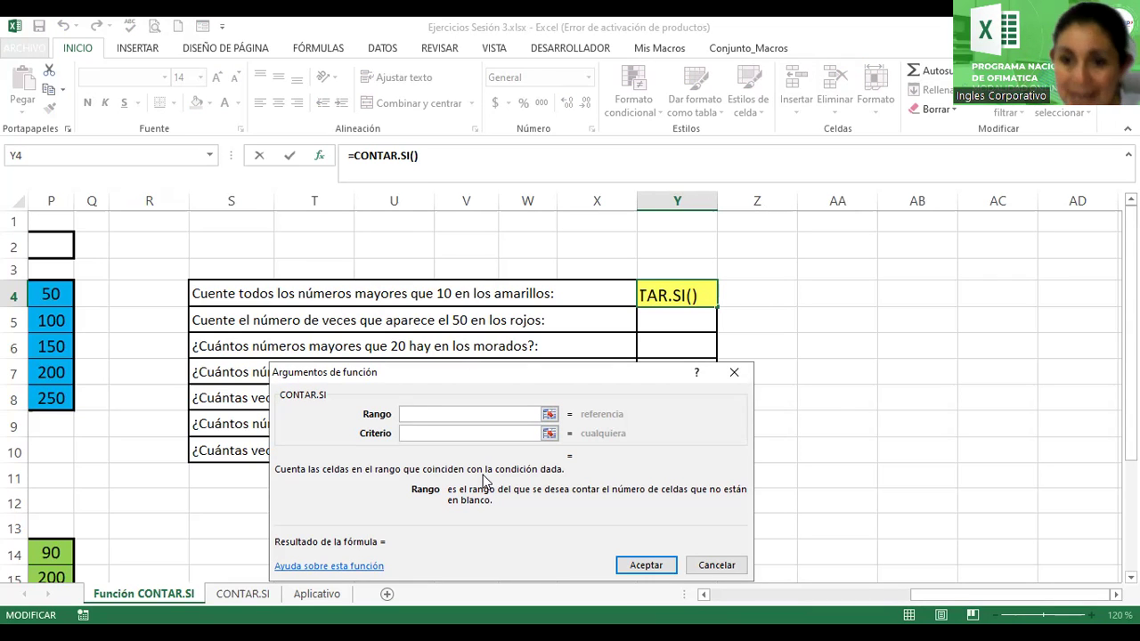
text(amarillo)
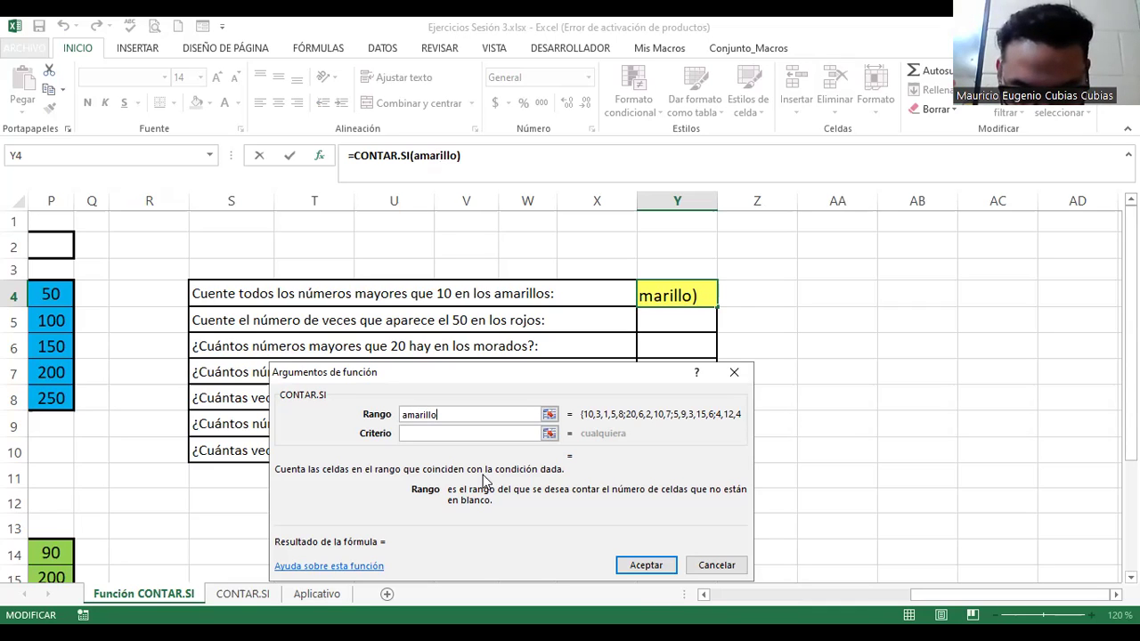
Cancel the unfinished formula and restart Insert Function for Y4
key(Escape)
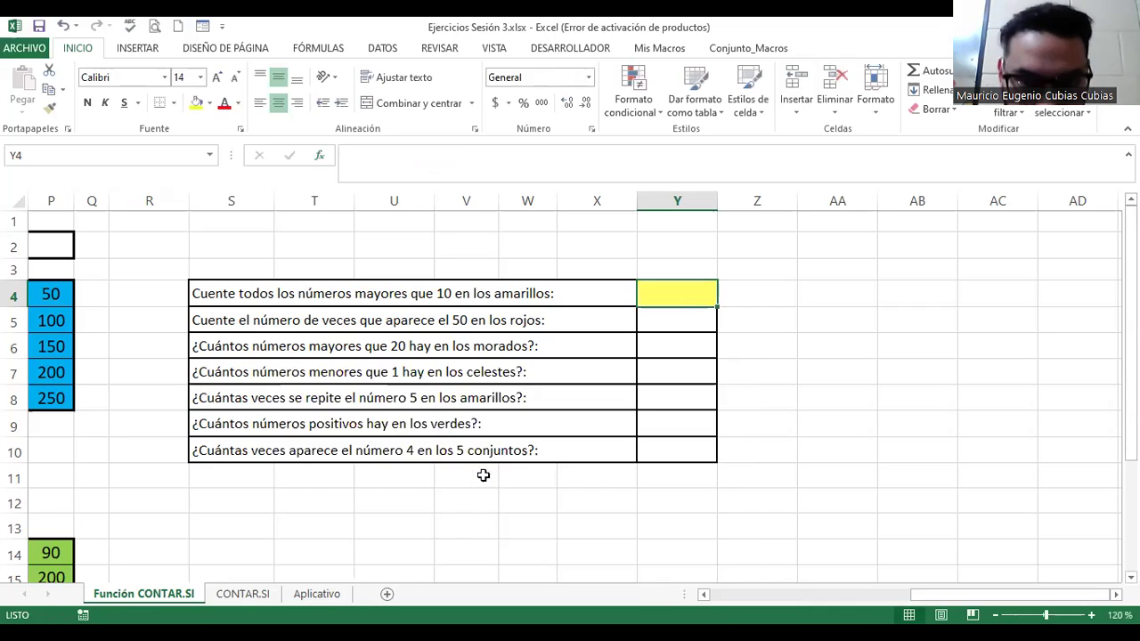
click(321, 158)
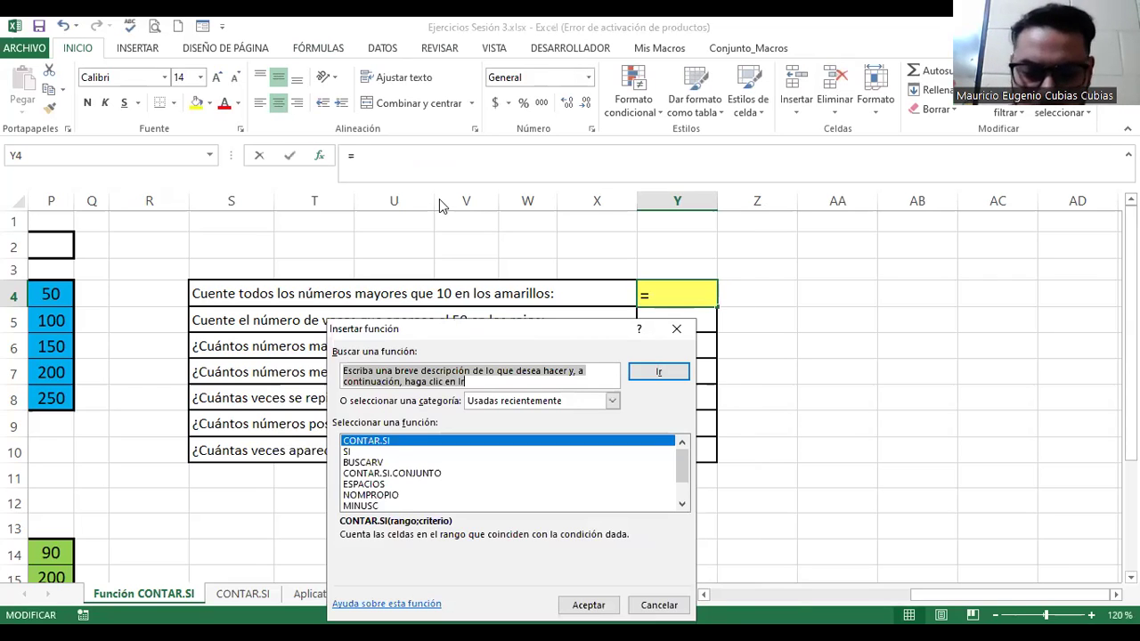
drag(450, 331, 429, 216)
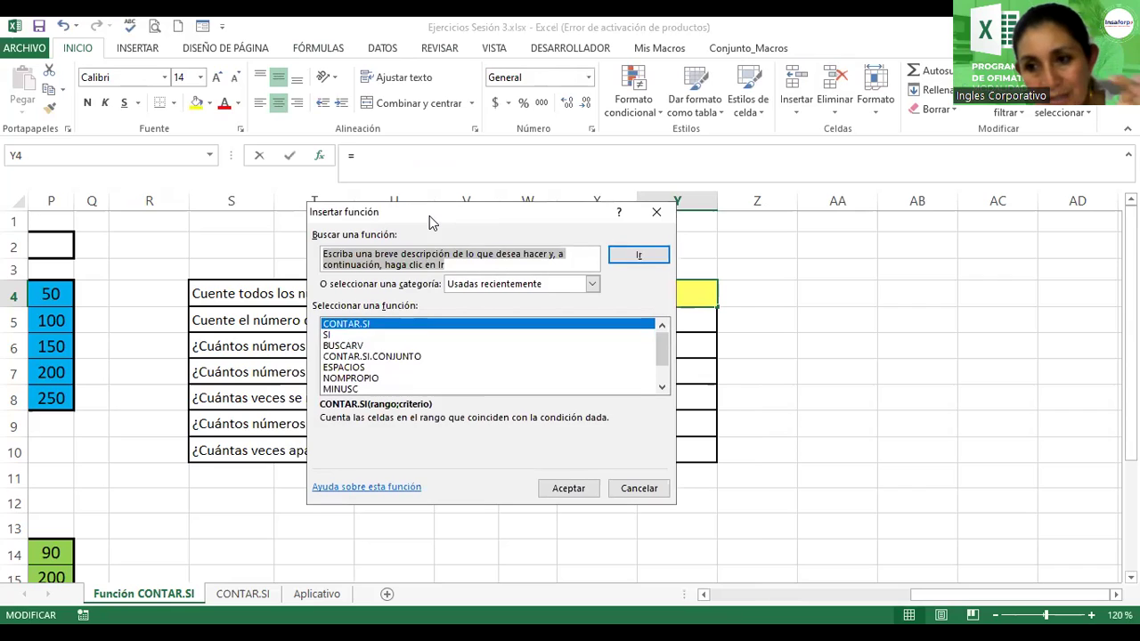
Pick CONTAR.SI from the Estadísticas category to open its arguments
click(590, 284)
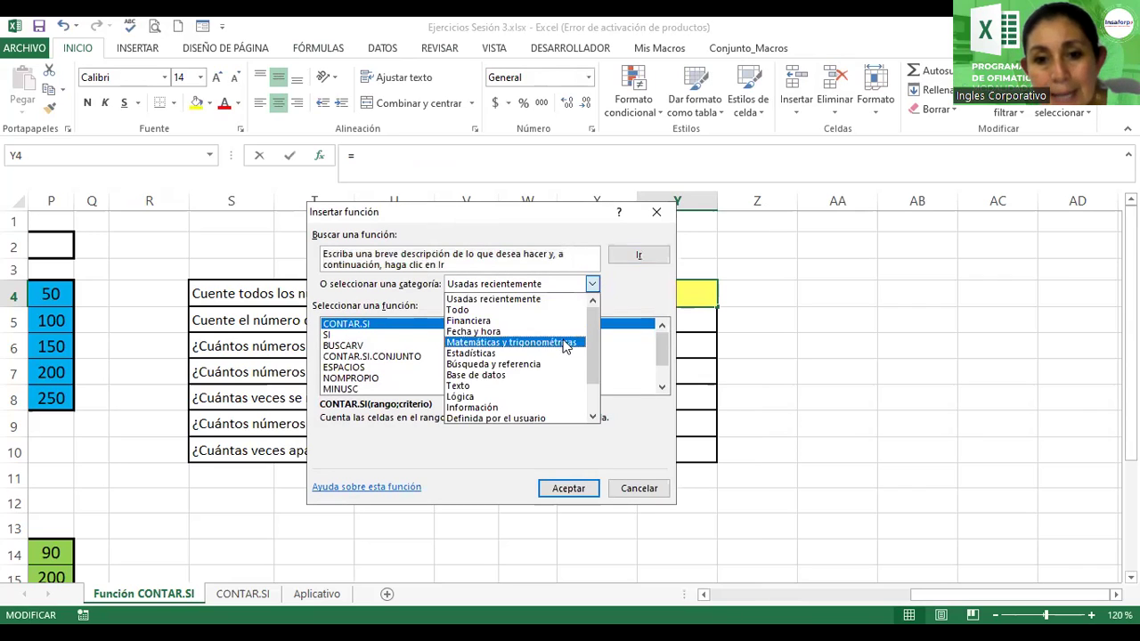
mouse_move(592, 330)
mouse_down()
mouse_move(597, 359)
mouse_move(592, 339)
mouse_up()
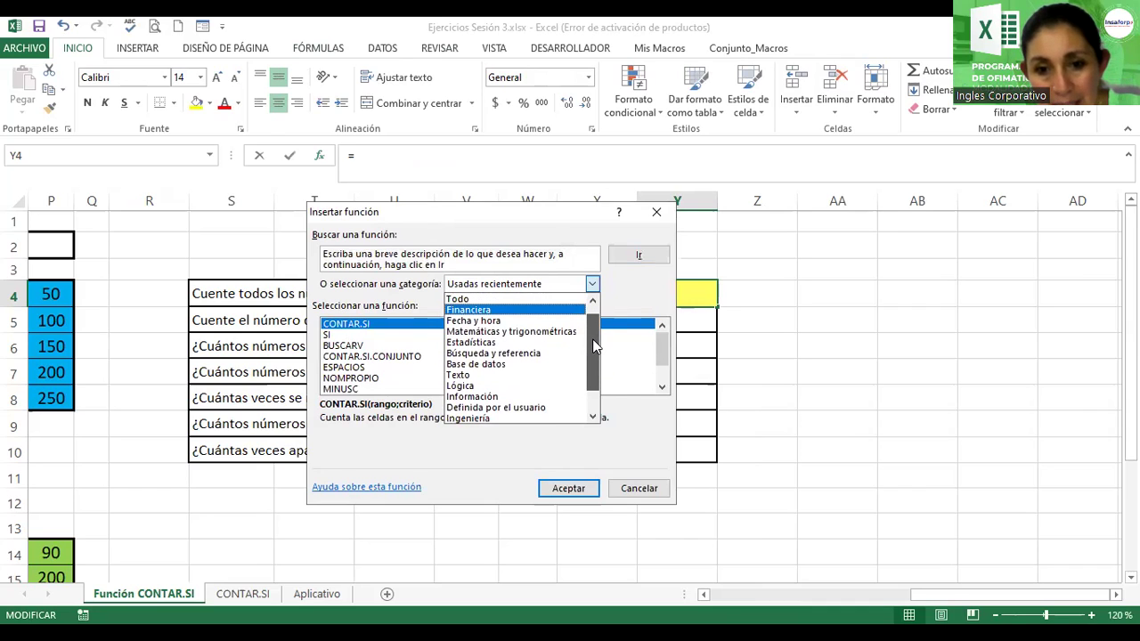
click(512, 346)
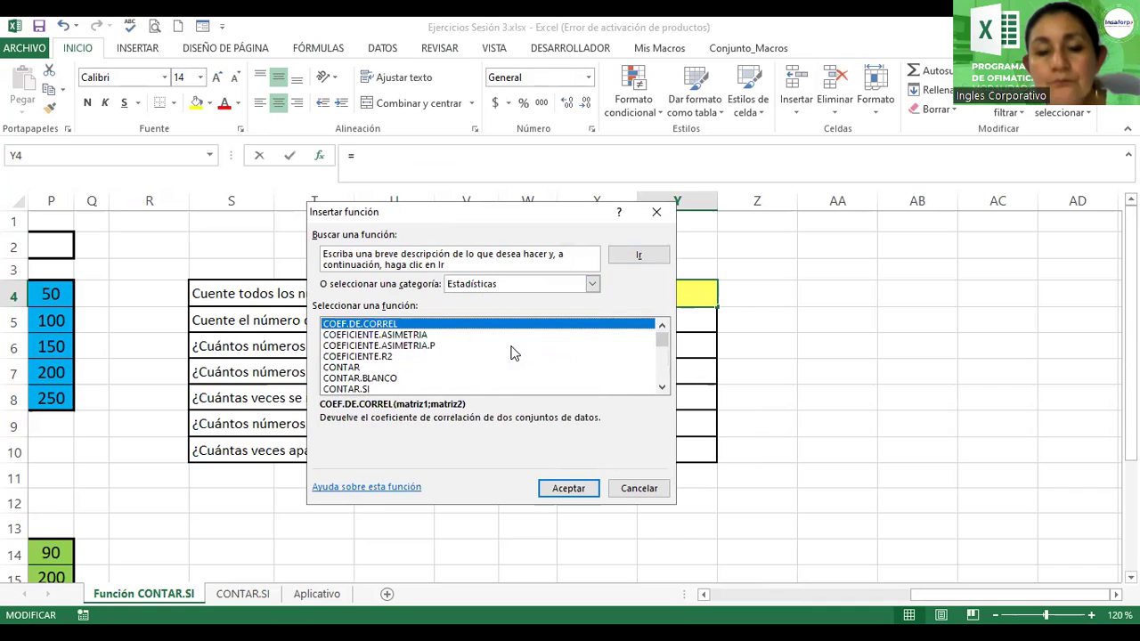
click(344, 390)
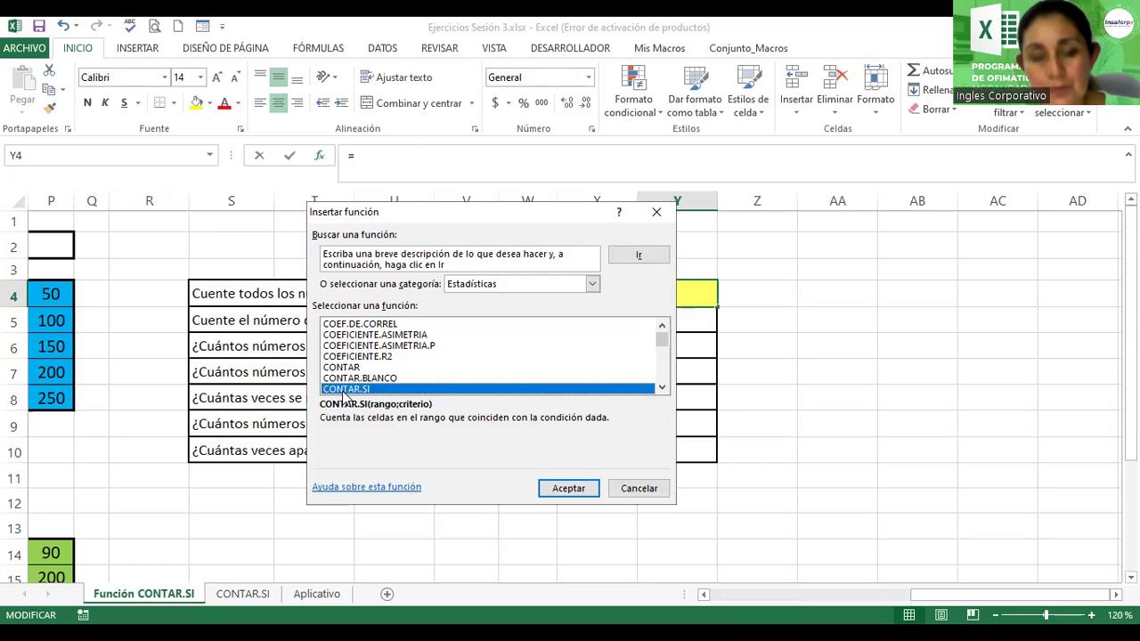
double_click(343, 390)
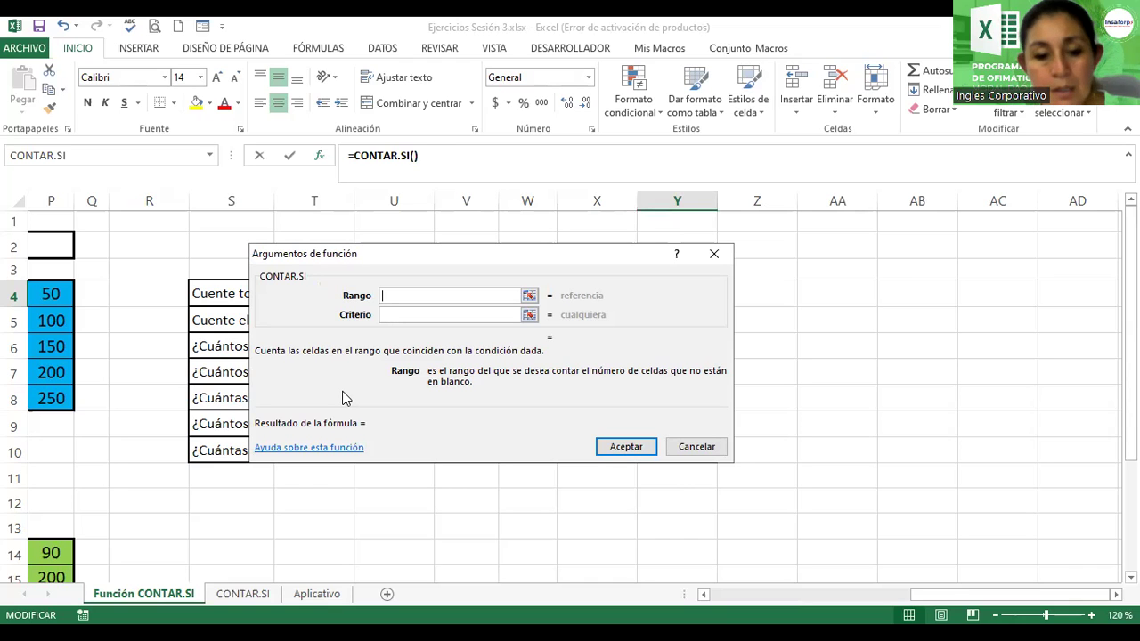
Give CONTAR.SI range amarillo and criterion >10, confirming so Y4 shows 8
text(amarillo)
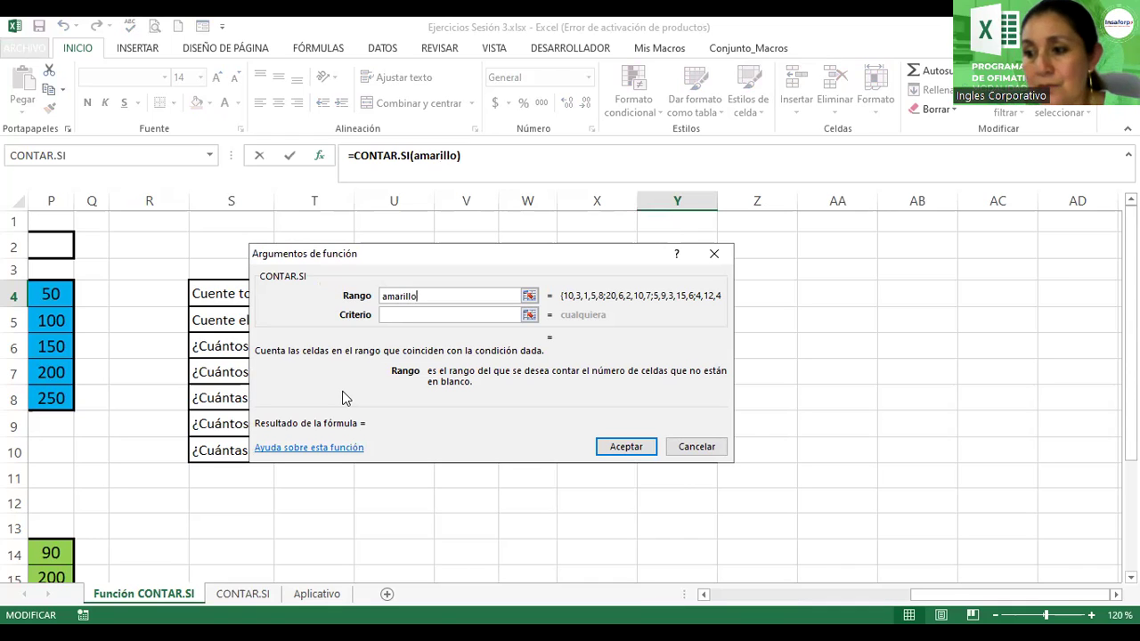
click(397, 316)
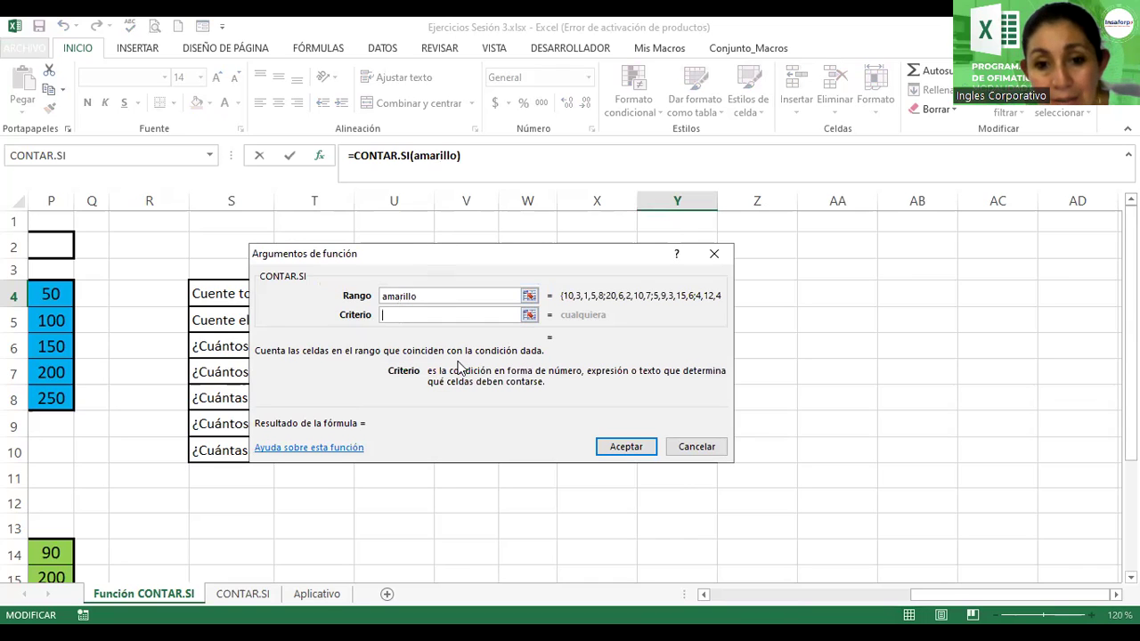
drag(459, 367, 477, 464)
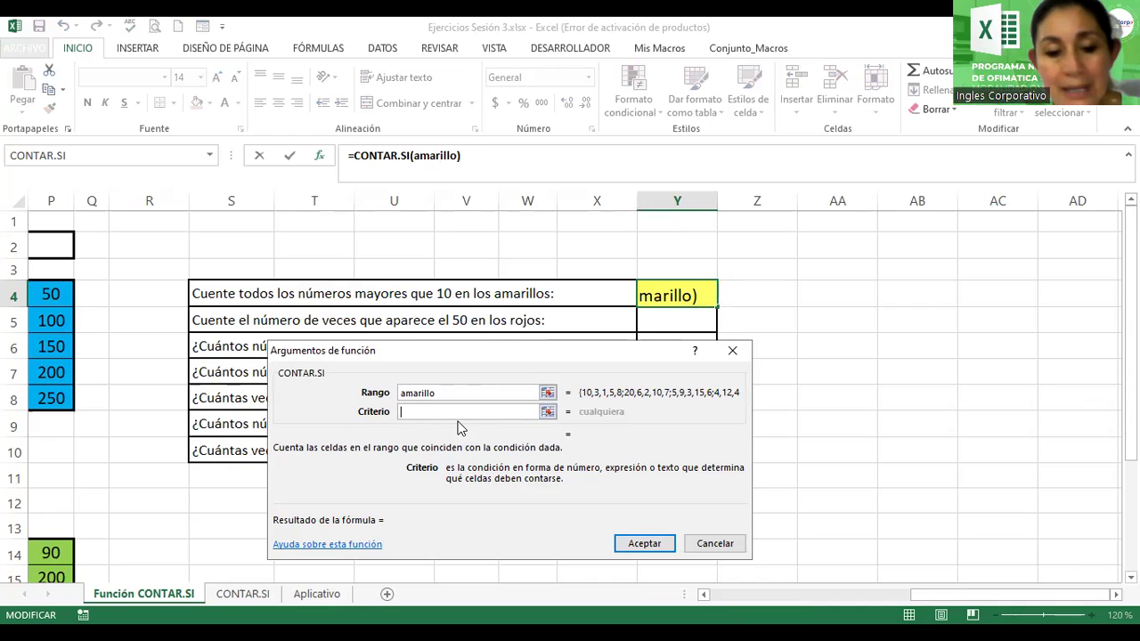
text(>10)
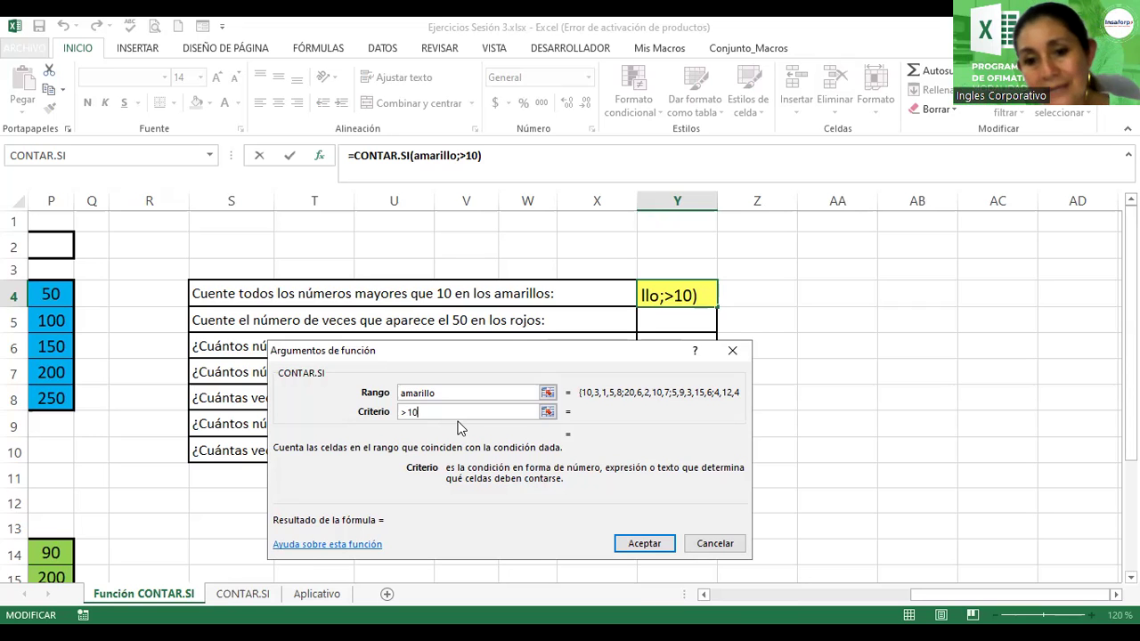
click(450, 392)
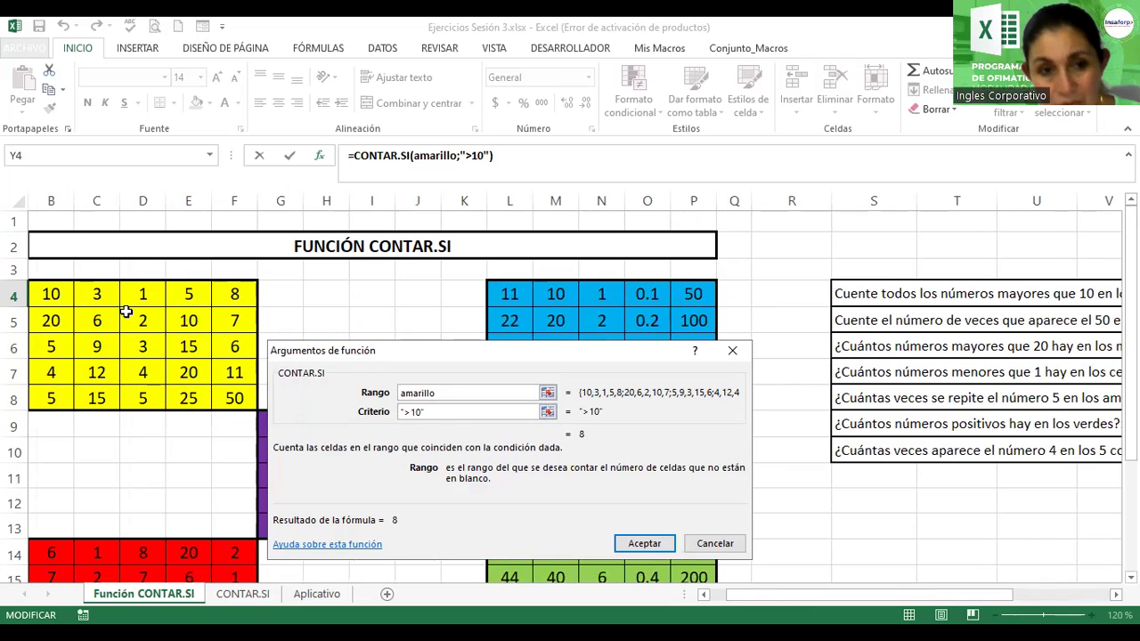
click(455, 412)
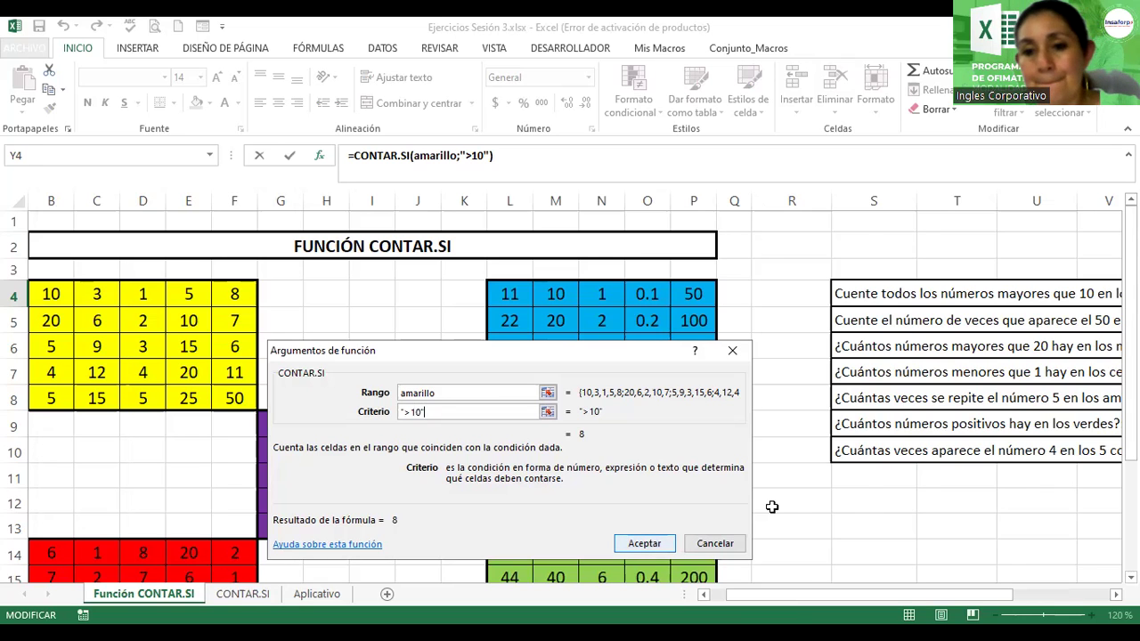
key(Return)
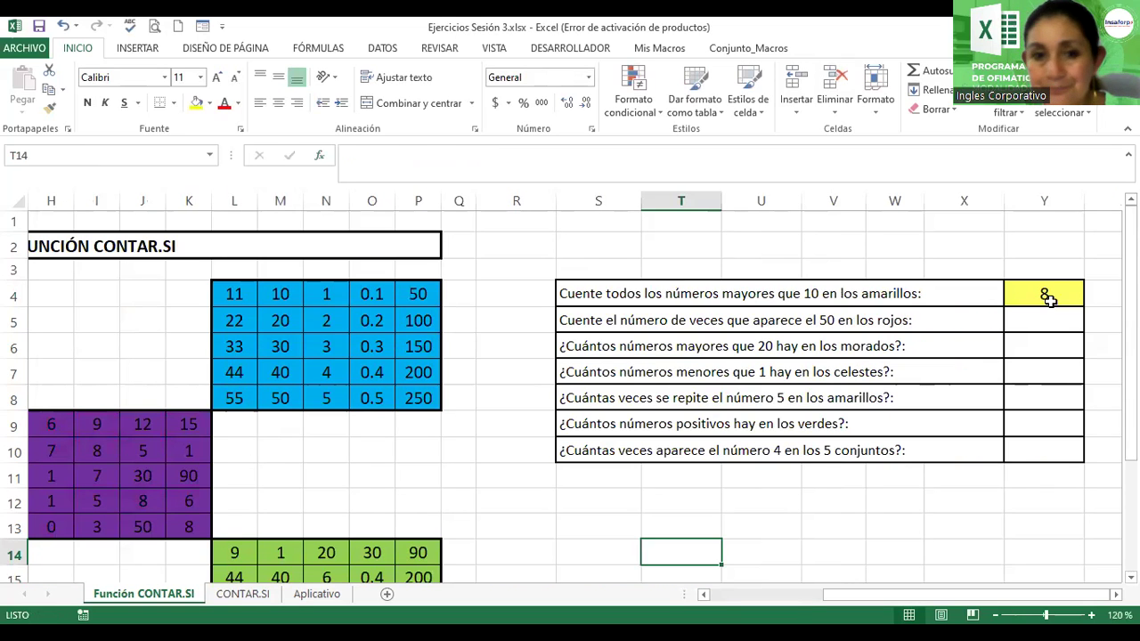
click(1051, 296)
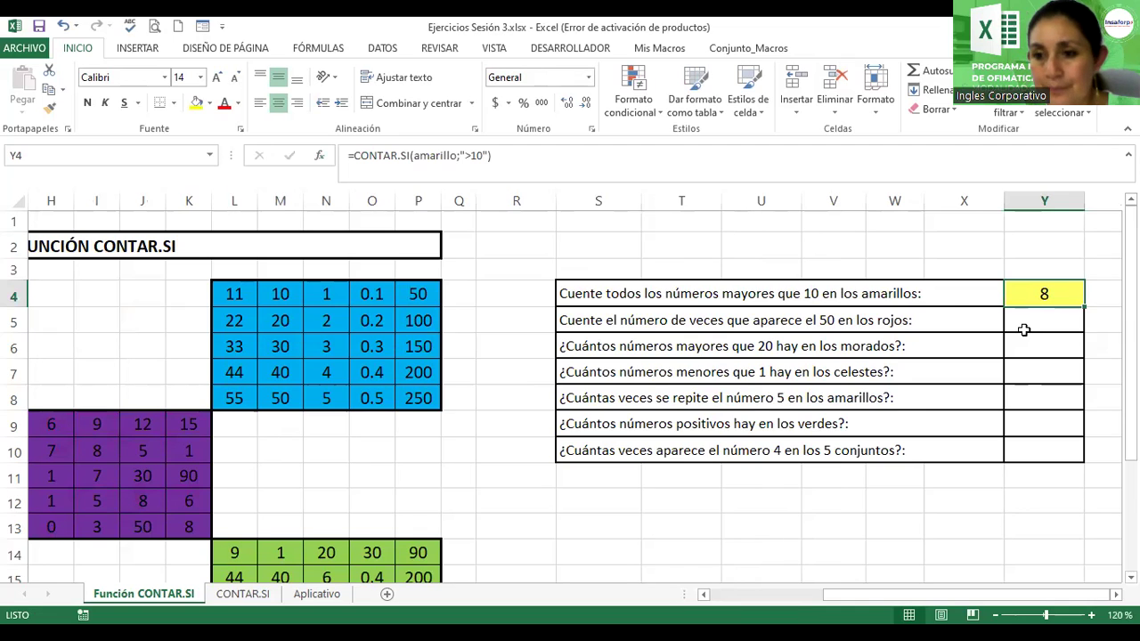
key(Return)
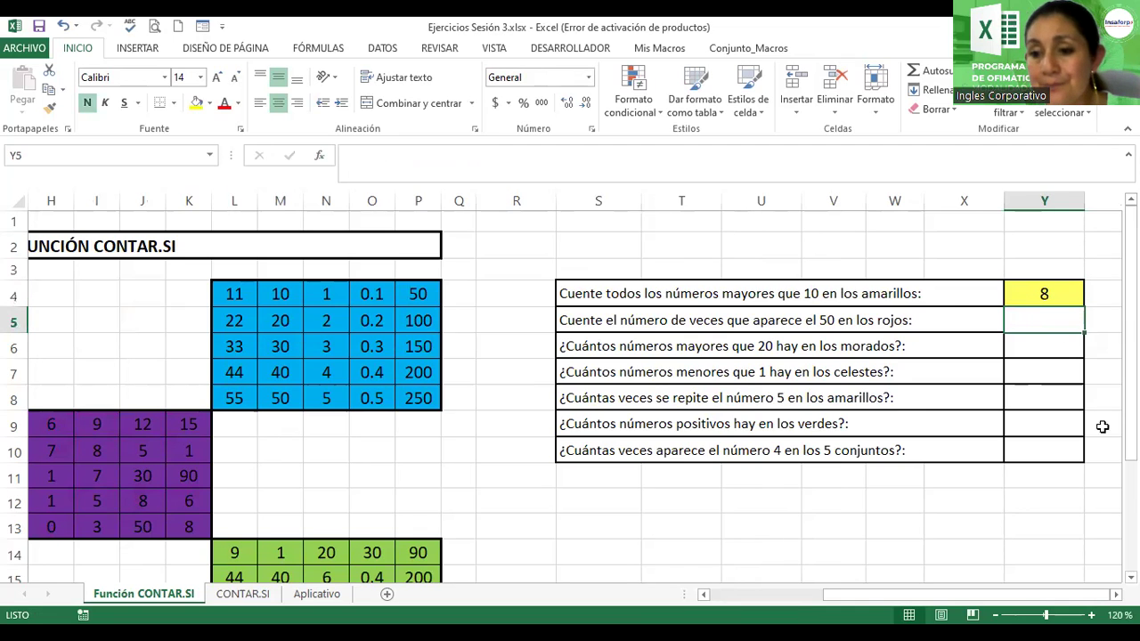
click(1115, 594)
click(1116, 594)
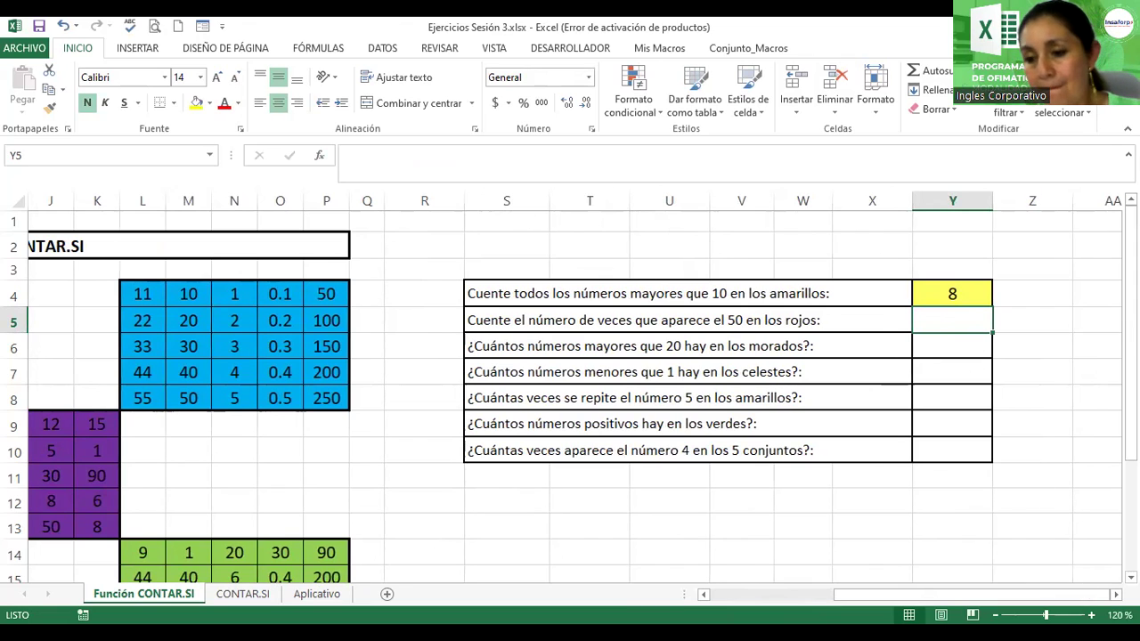
click(1116, 594)
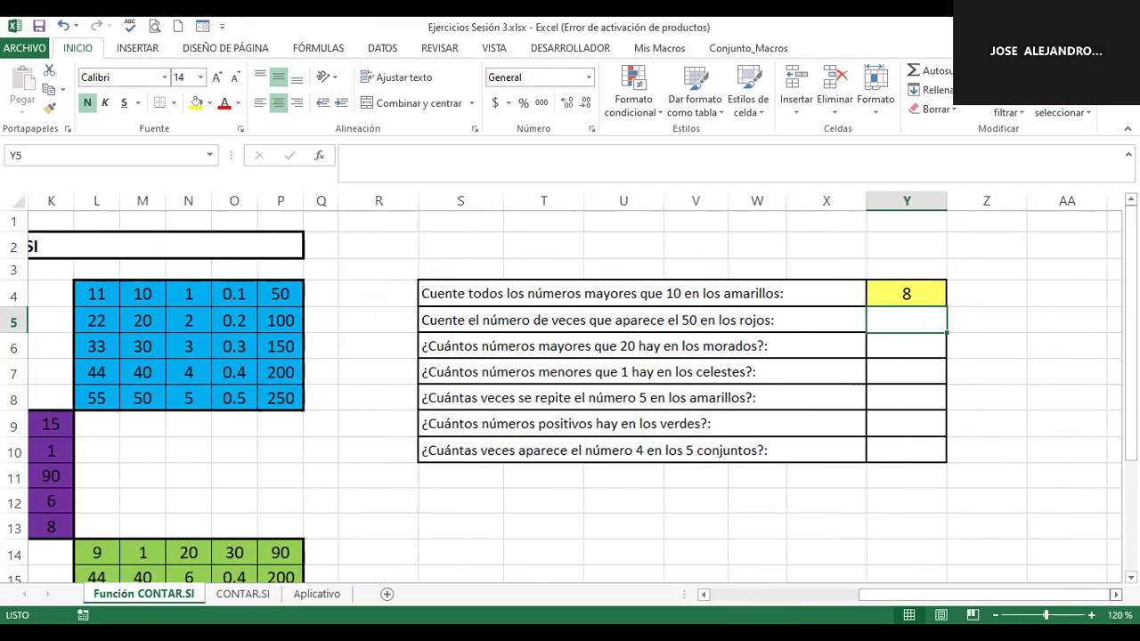
double_click(903, 292)
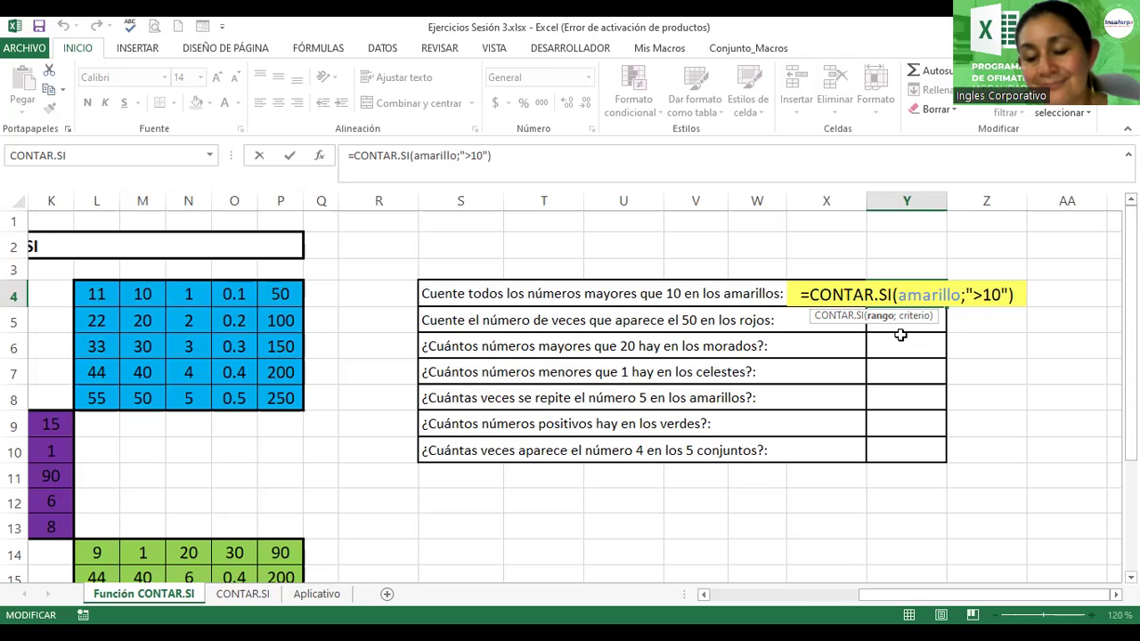
key(Return)
mouse_move(962, 595)
mouse_down()
mouse_move(828, 604)
mouse_move(940, 613)
mouse_up()
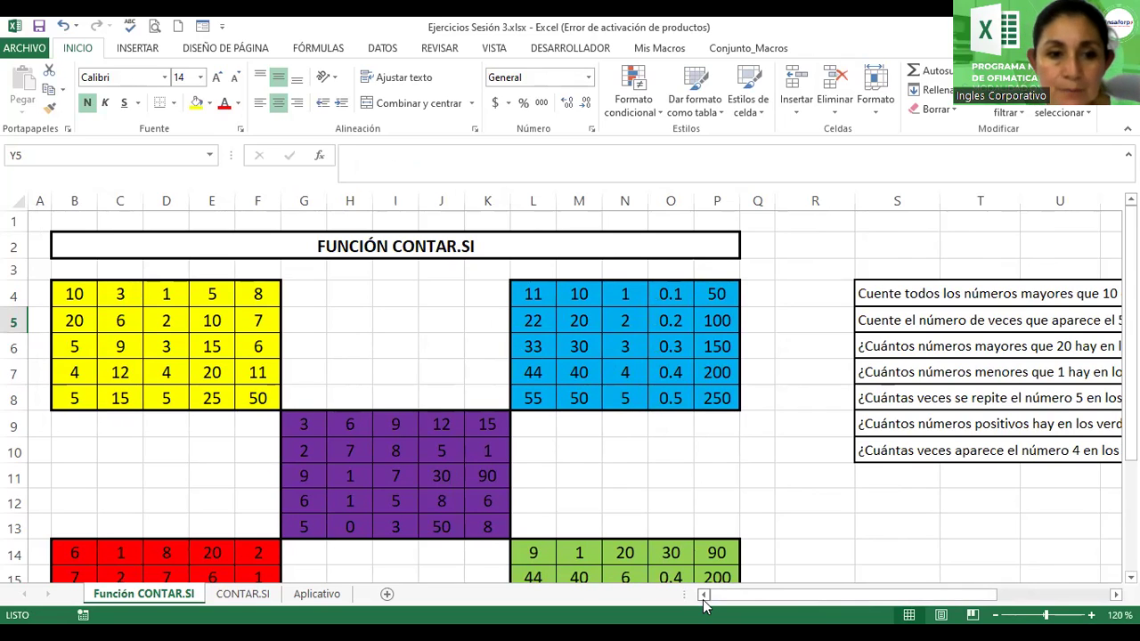
click(74, 294)
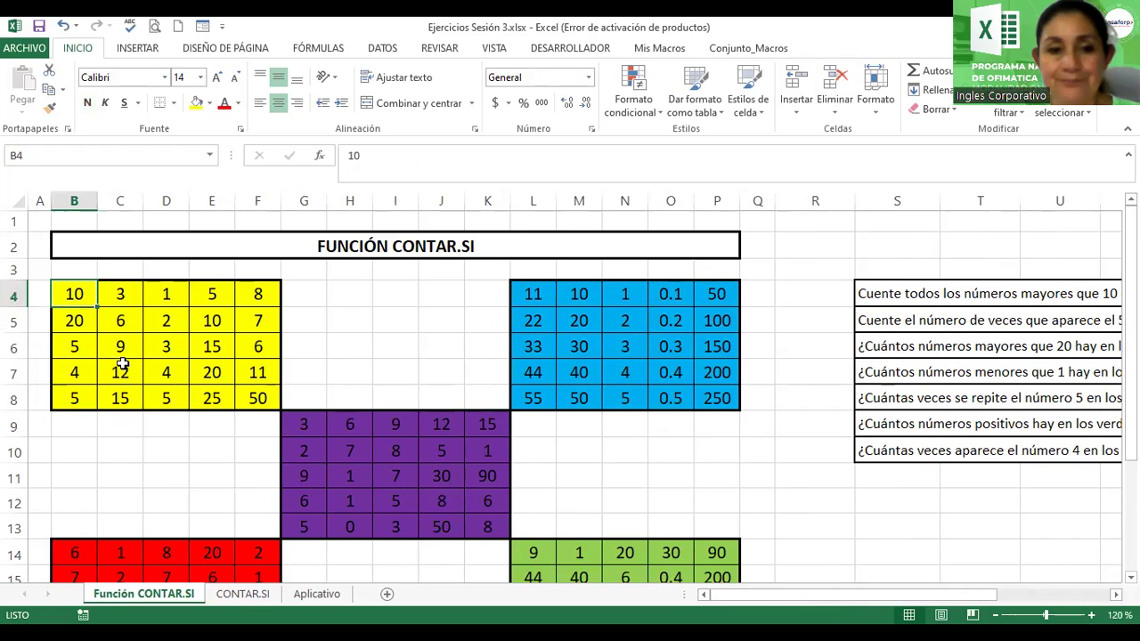
key(Right)
key(Right)
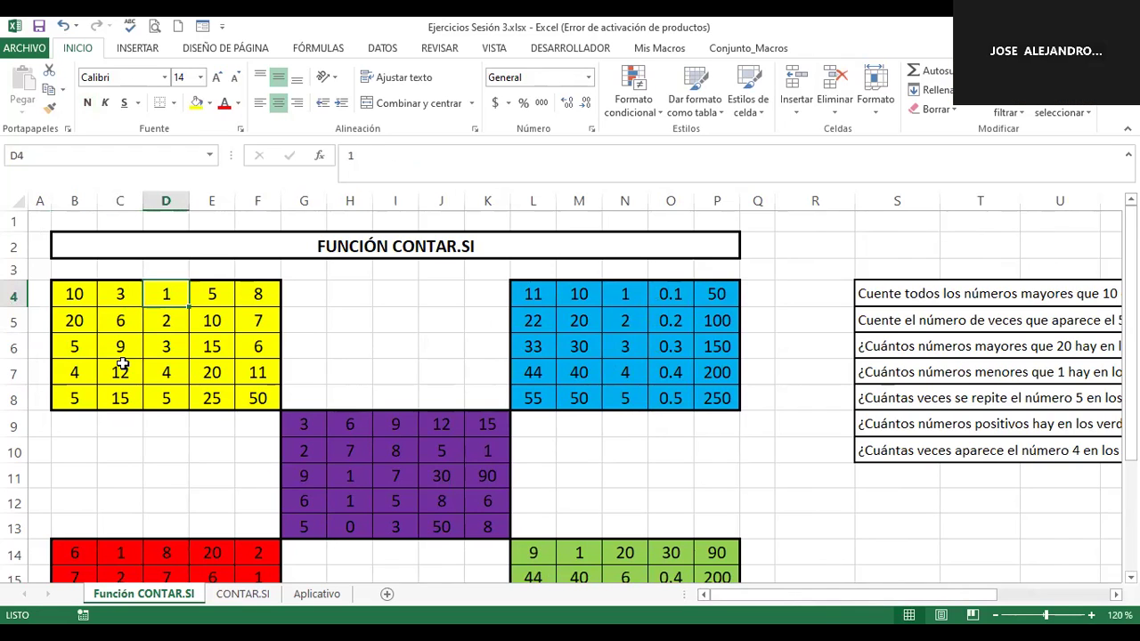
key(Right)
key(Down)
key(Left)
key(Left)
key(Left)
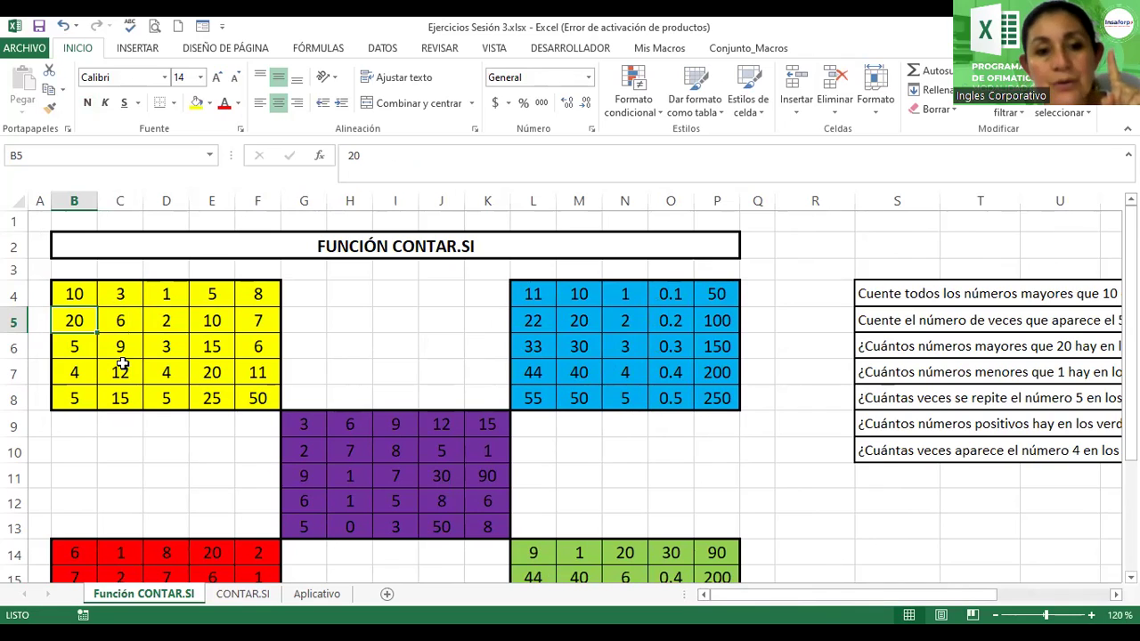
key(Right)
key(Right)
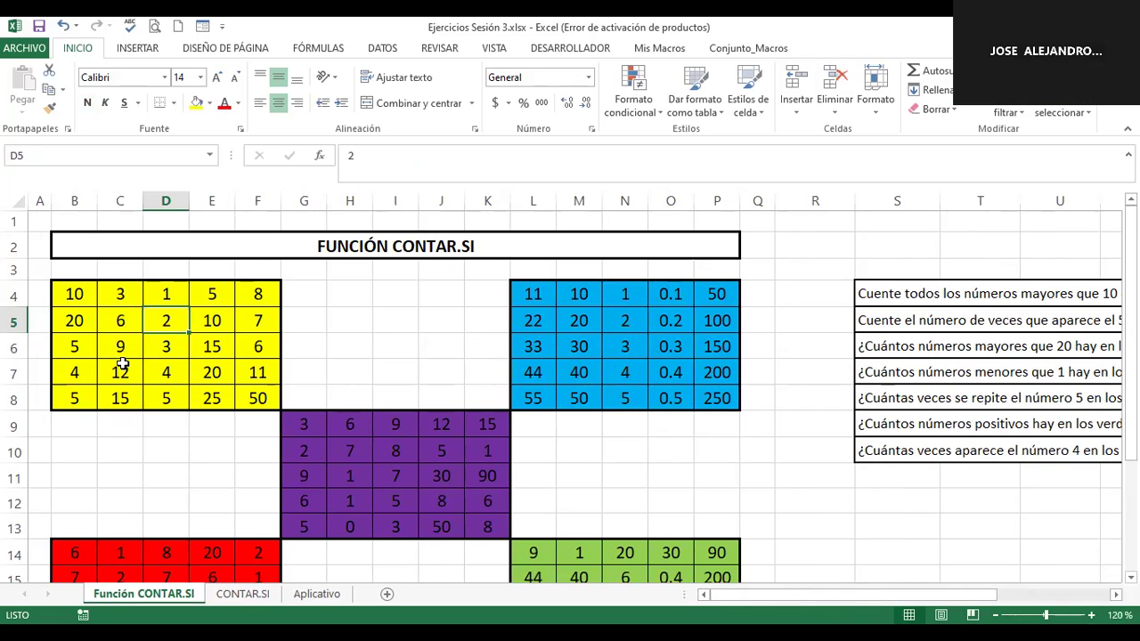
key(Right)
key(Right)
key(Right)
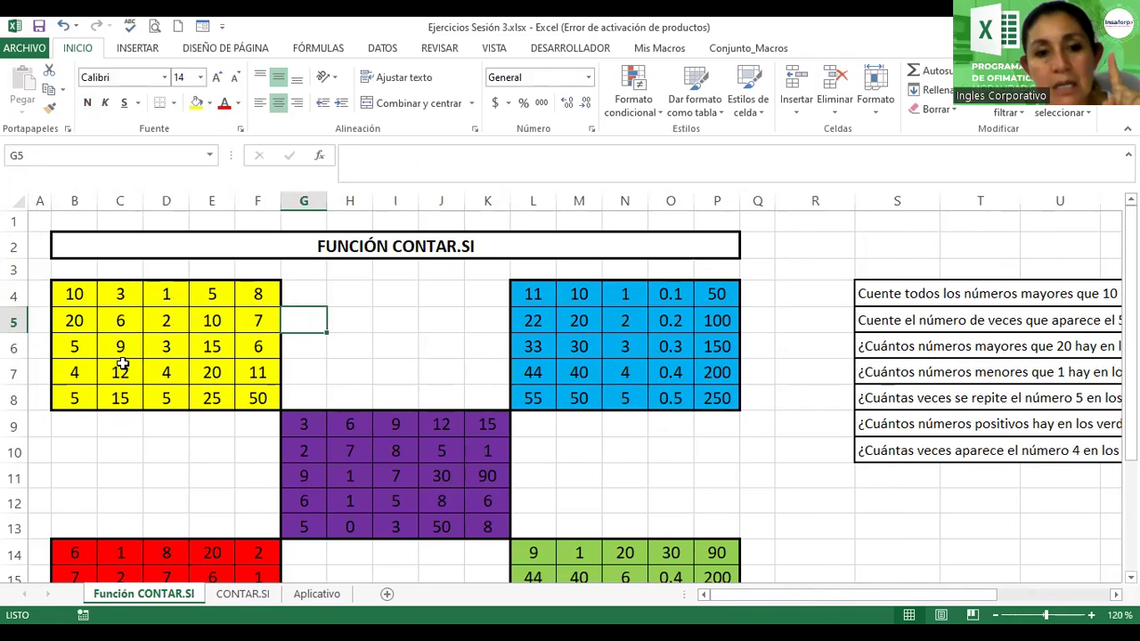
key(Left)
key(Left)
key(Down)
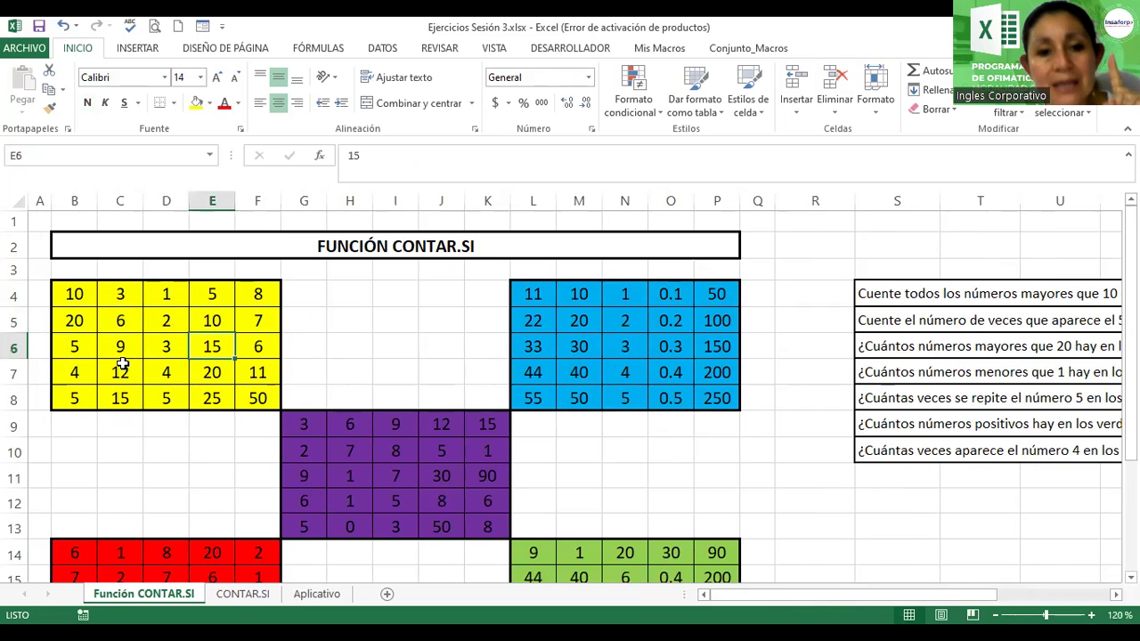
key(Right)
key(Down)
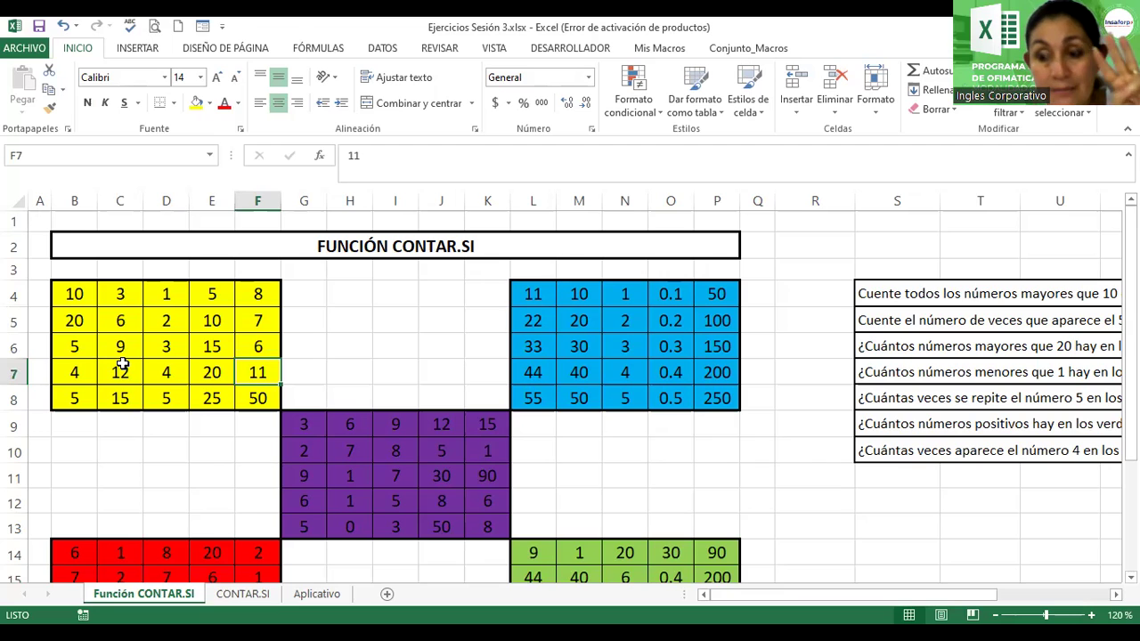
key(Left)
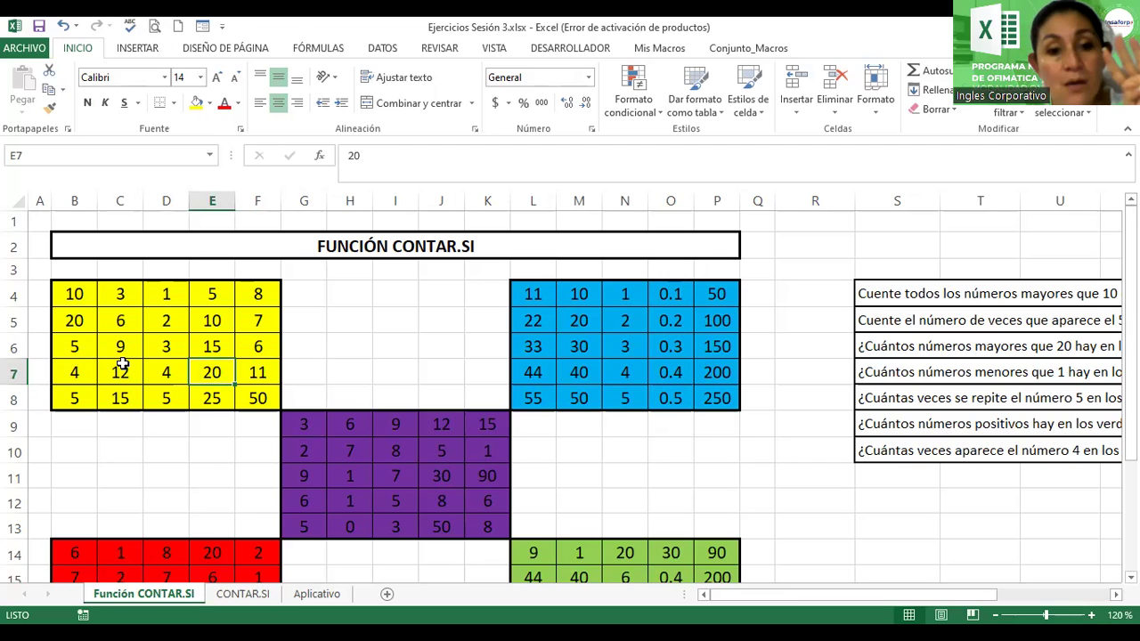
key(Left)
key(Left)
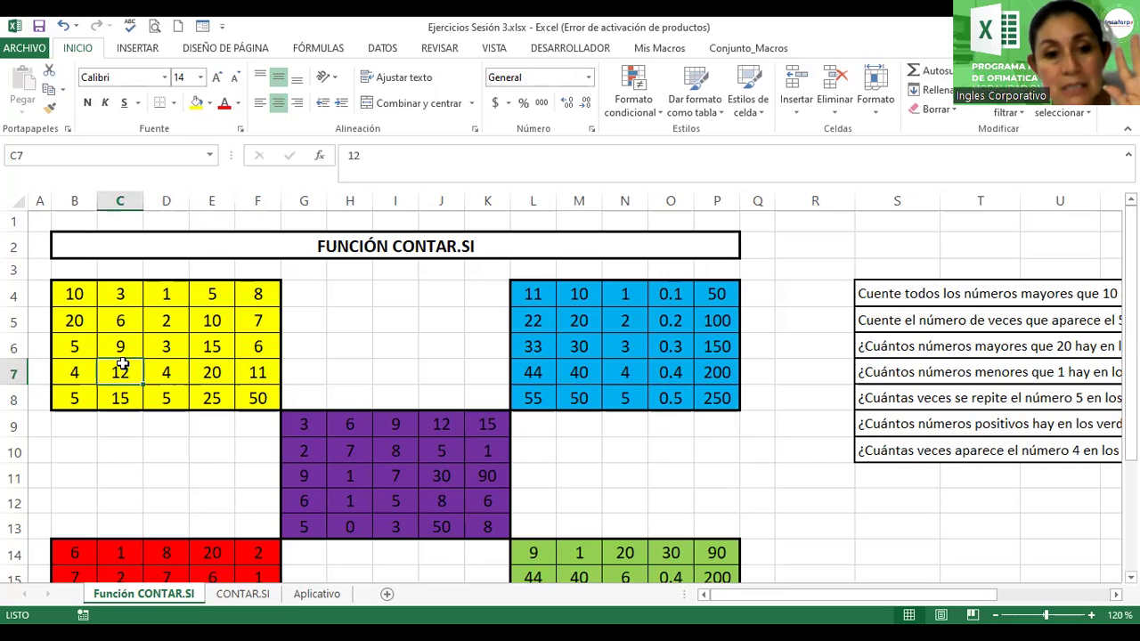
key(Down)
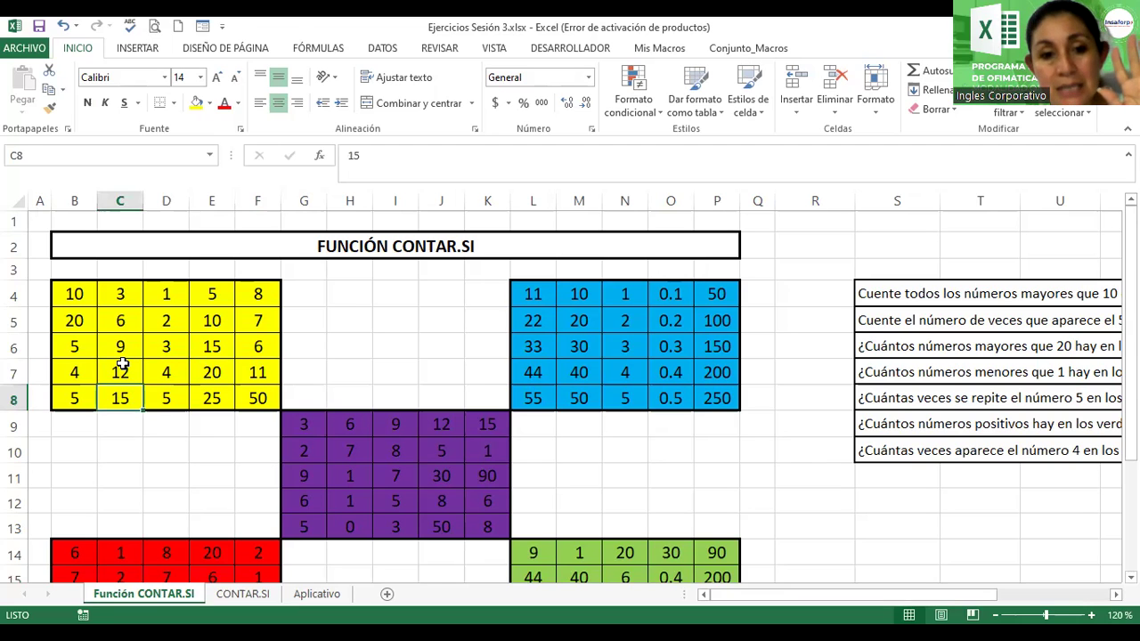
key(Right)
key(Right)
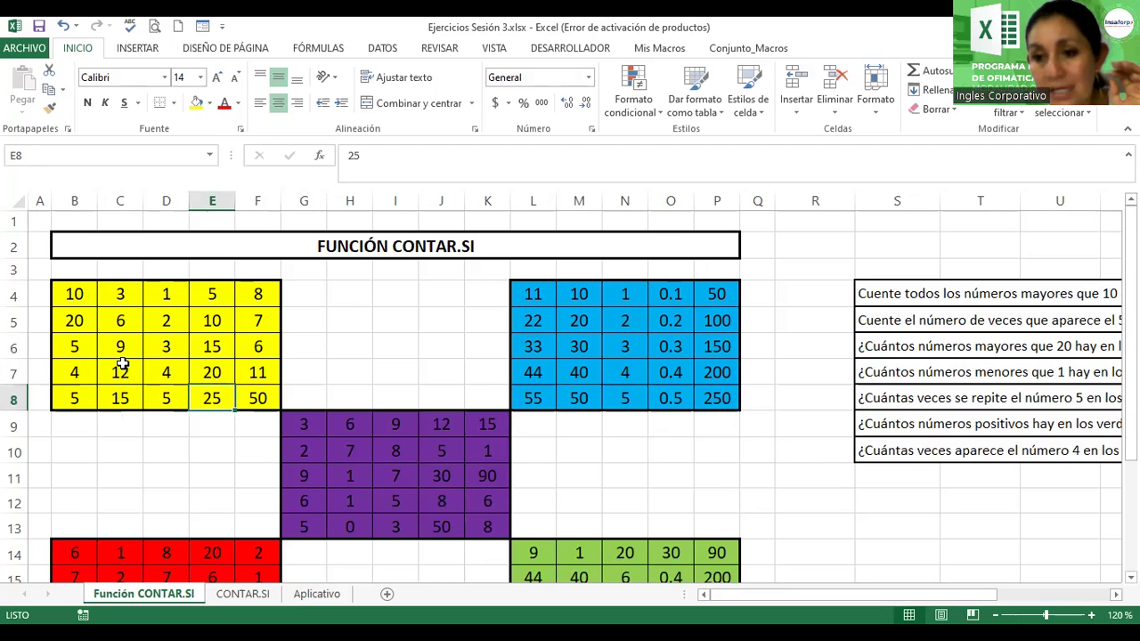
key(Right)
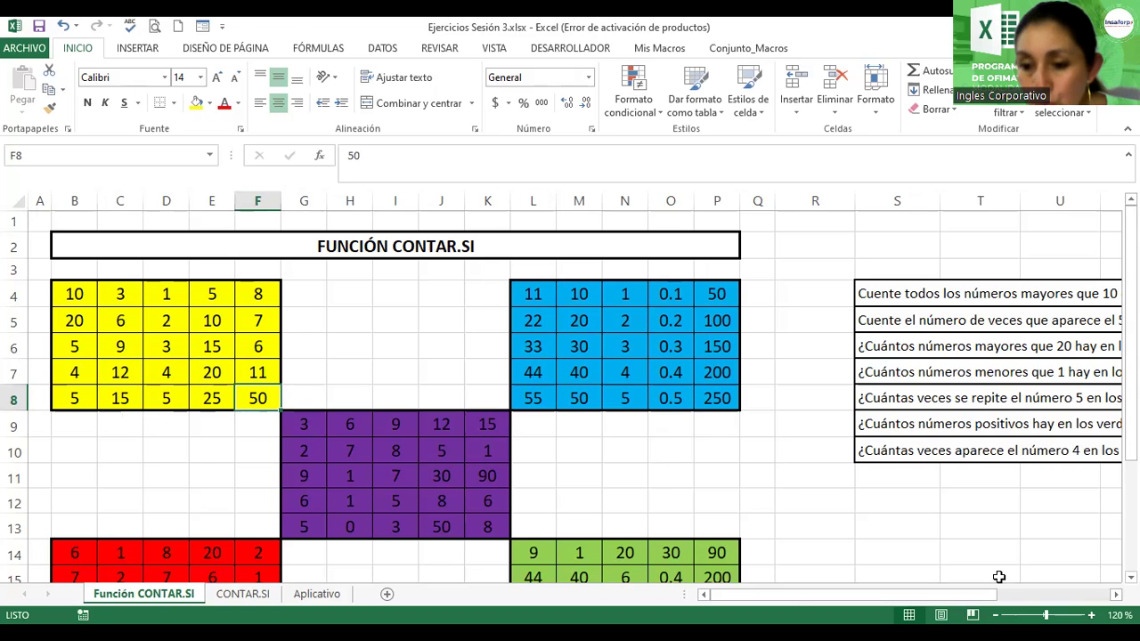
click(1116, 594)
scroll(979, 356, right, 7)
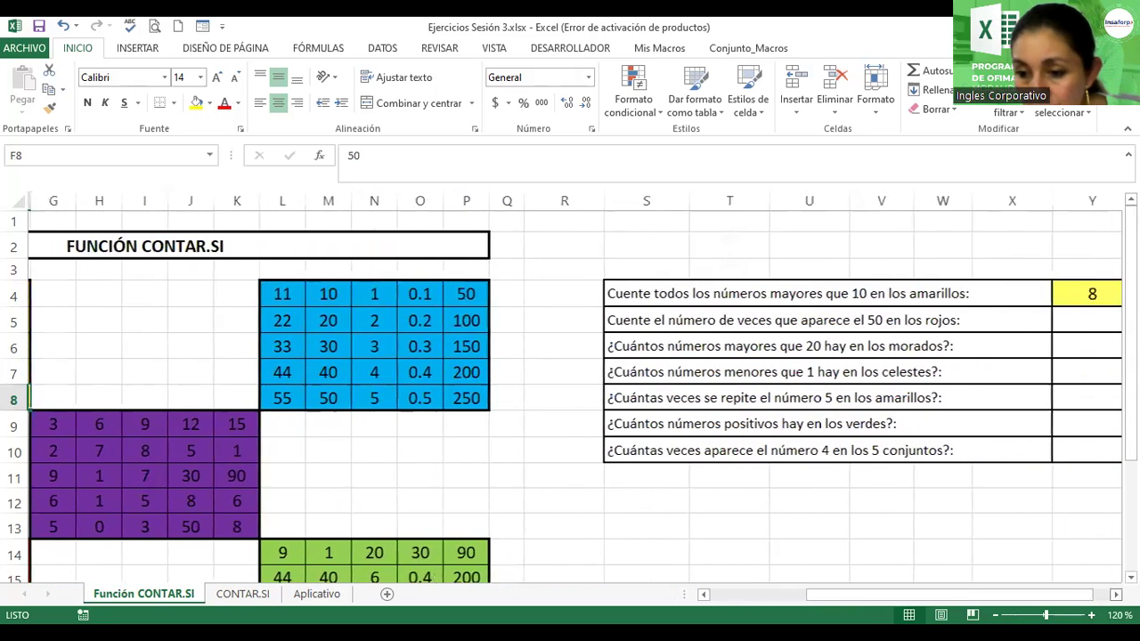
double_click(993, 293)
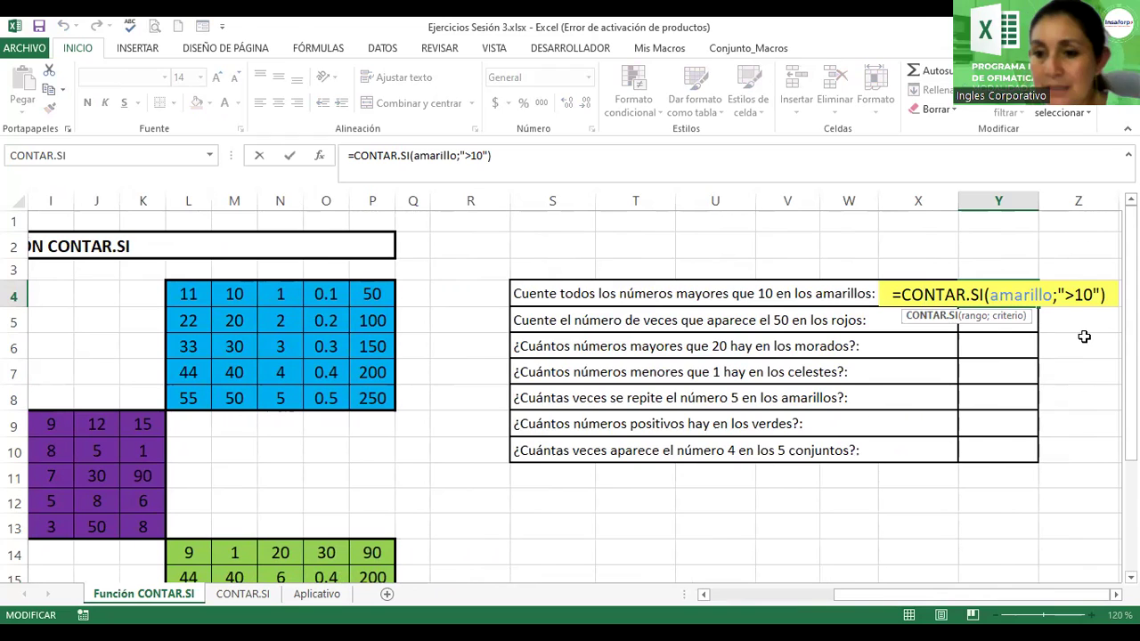
key(Return)
click(995, 294)
double_click(1014, 294)
double_click(1013, 294)
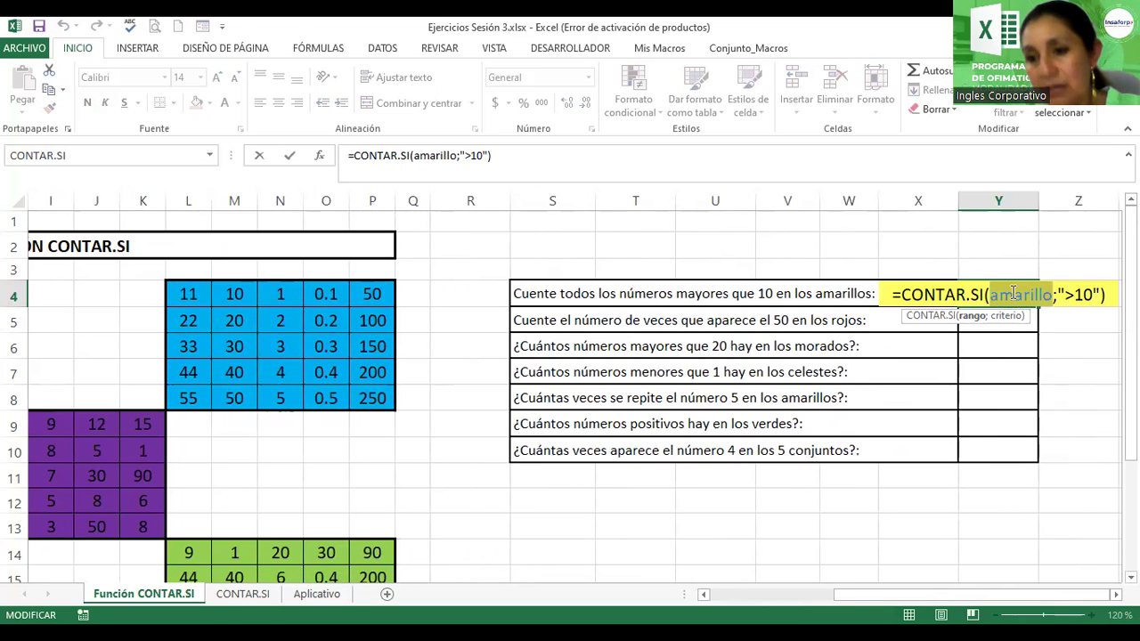
key(Return)
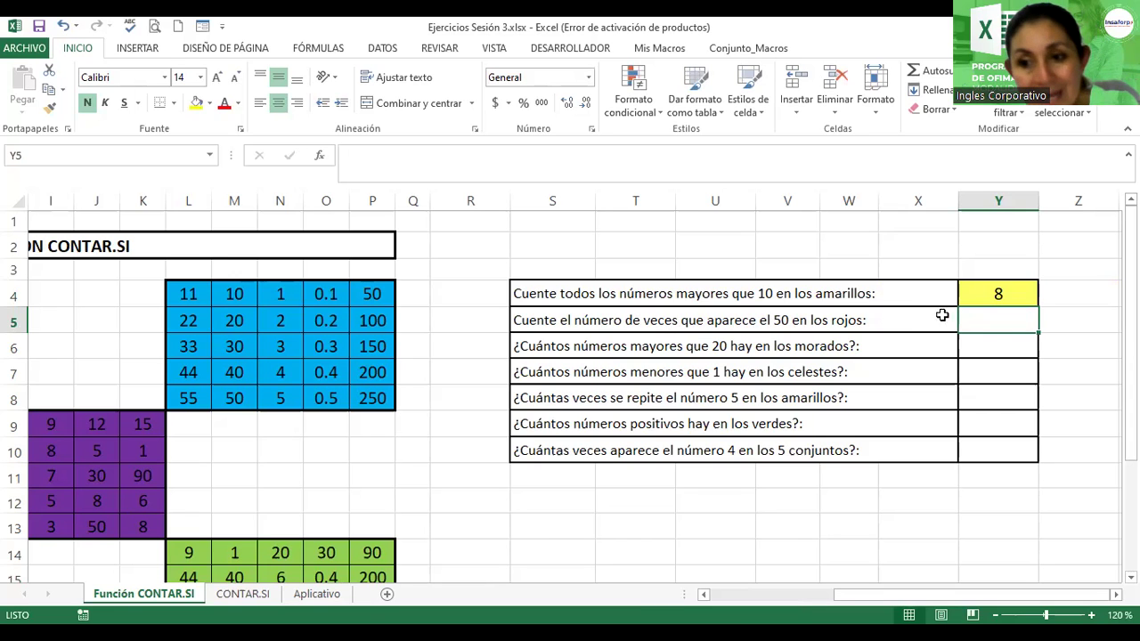
Enter =contar.si(rojos;"50") in Y5 and commit it
scroll(860, 342, right, 2)
scroll(860, 342, right, 1)
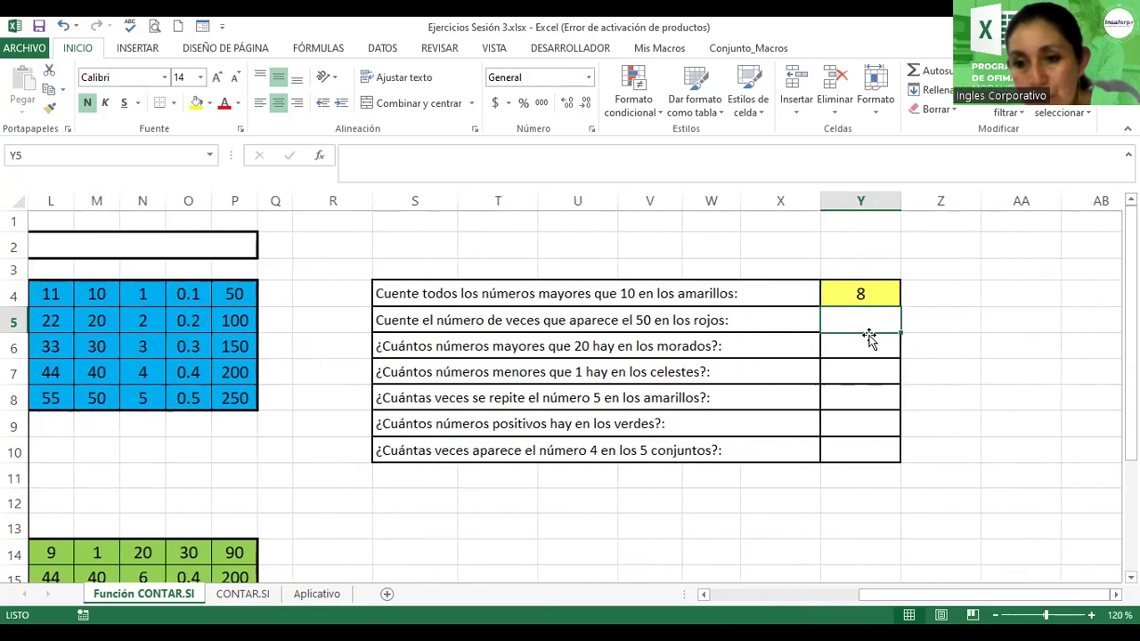
text(=)
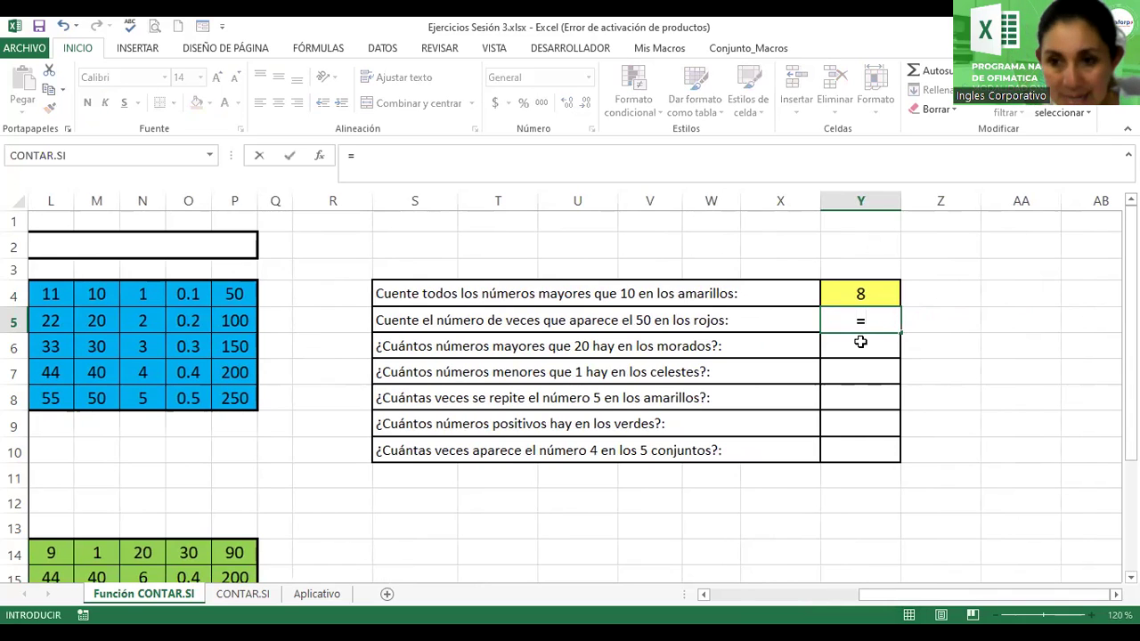
text(c)
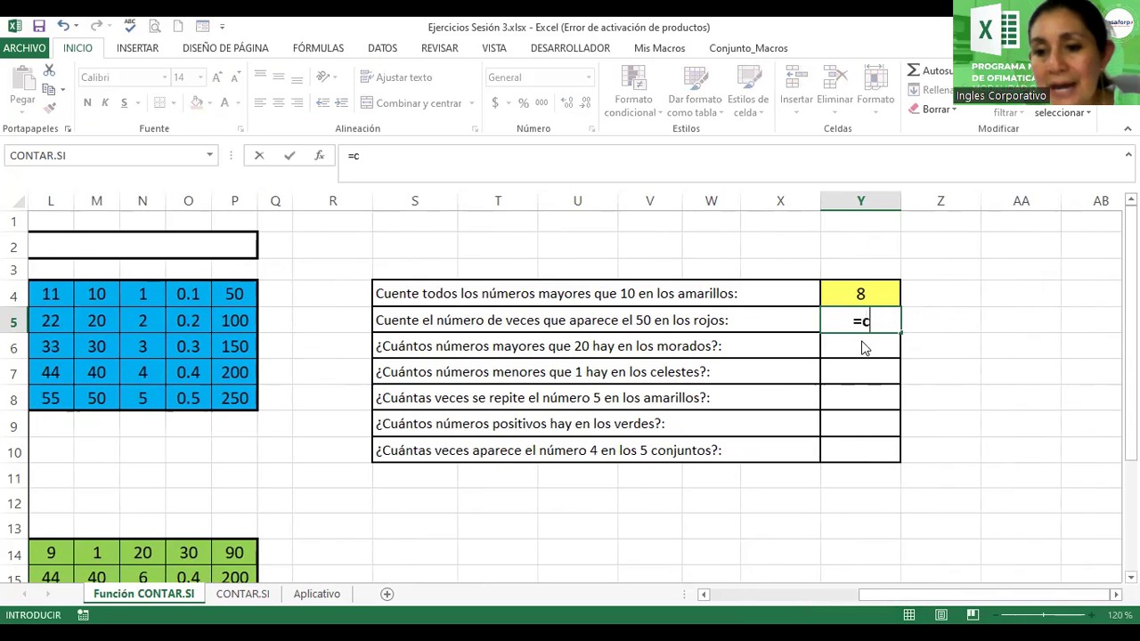
text(ontar.si)
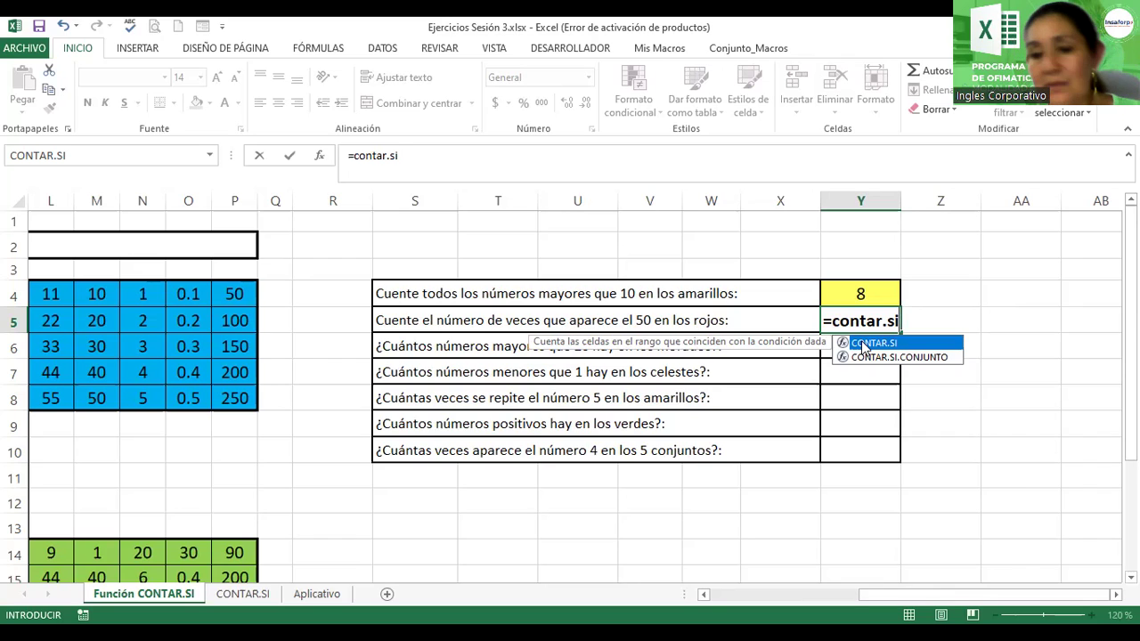
text(()
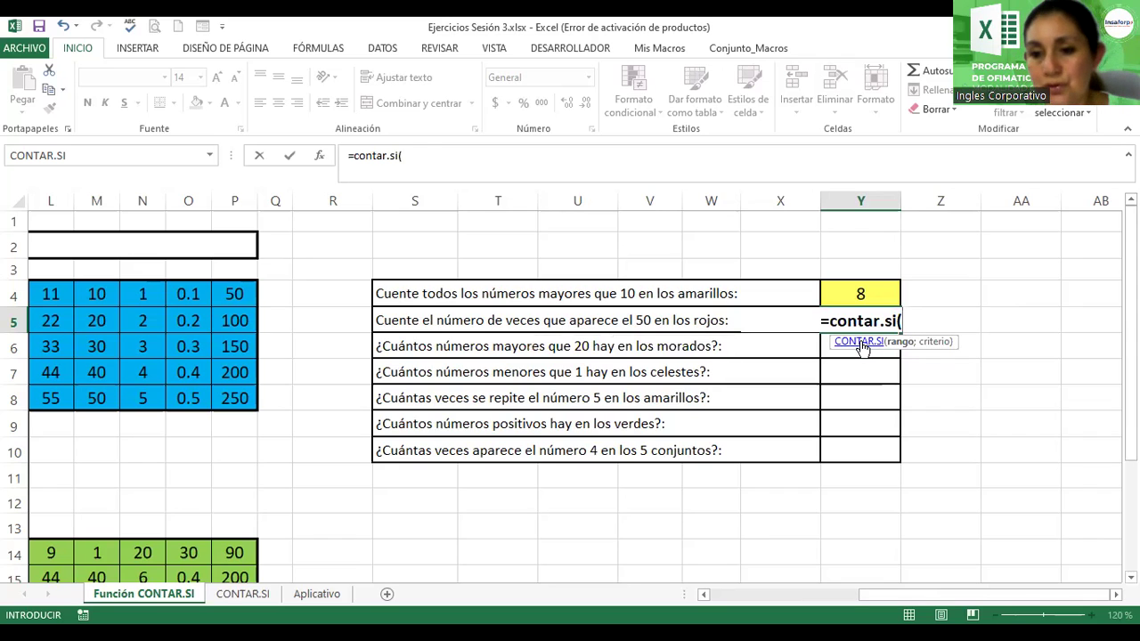
text(rojos)
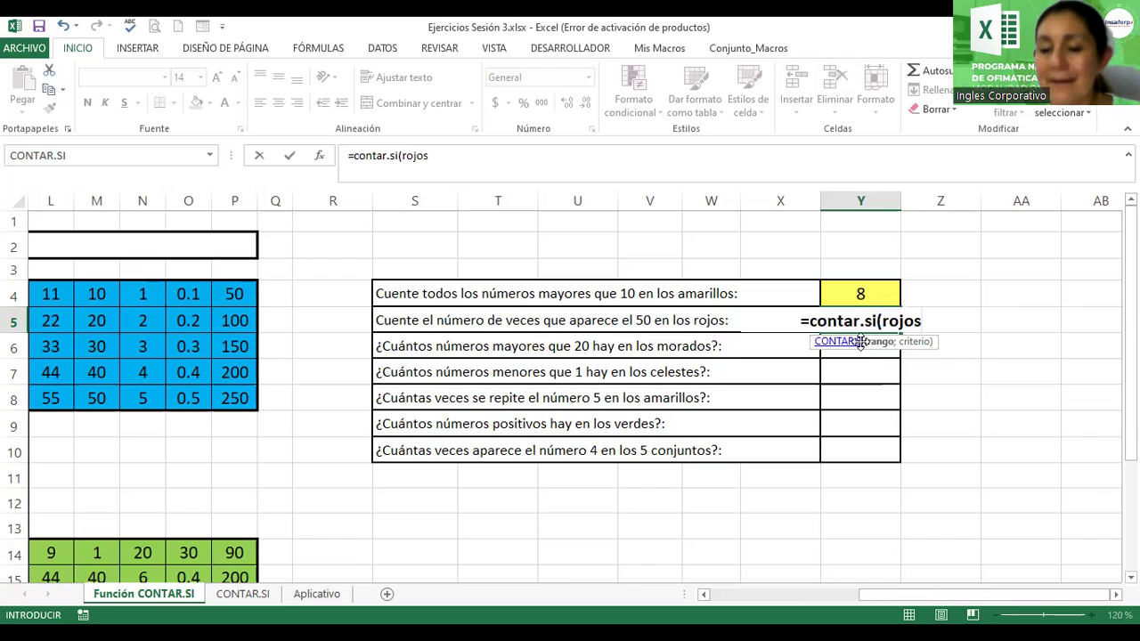
text(;)
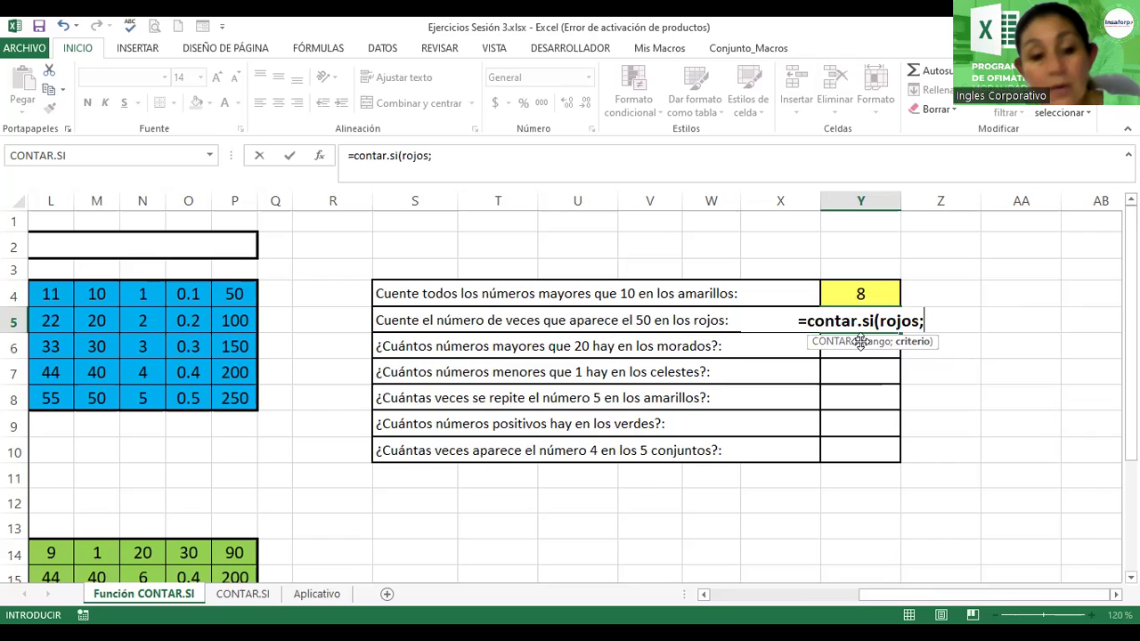
text(")
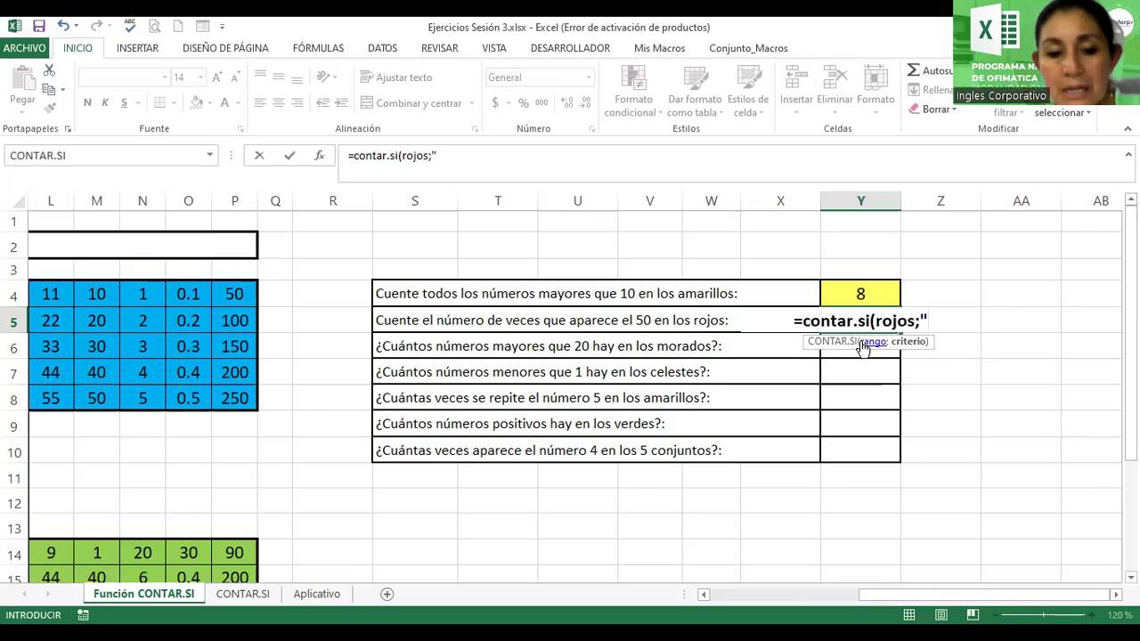
text(50"))
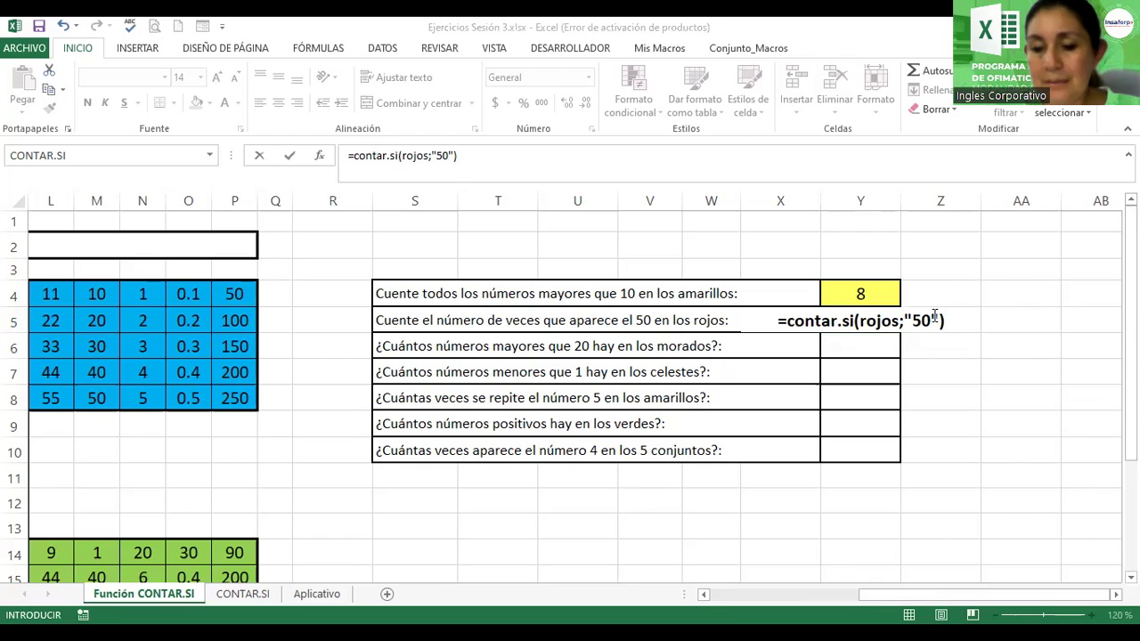
key(Return)
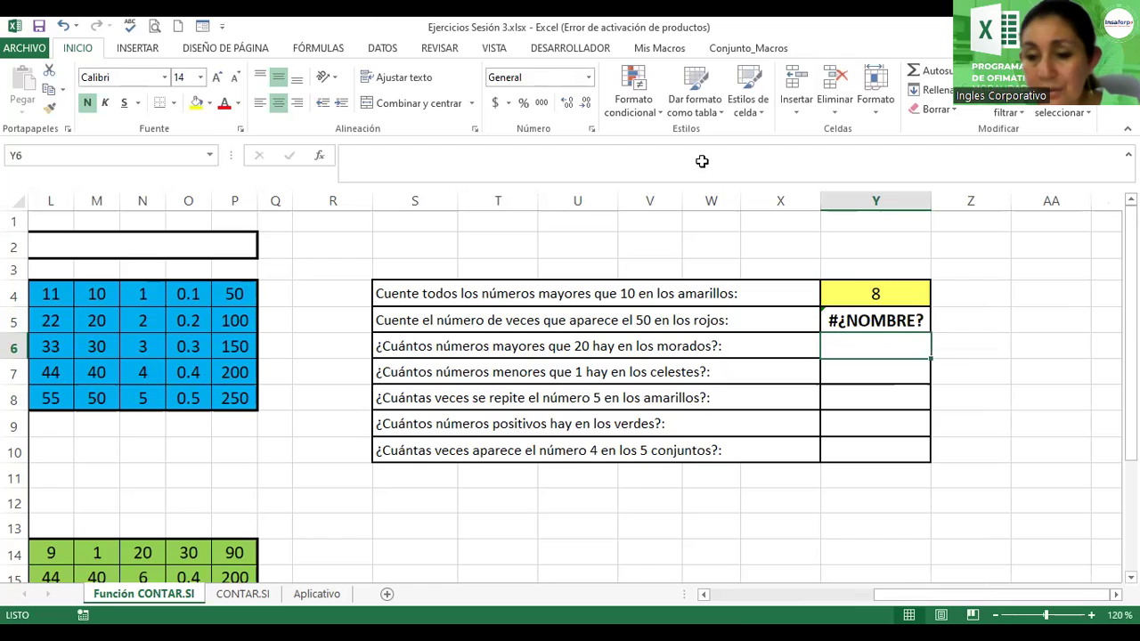
Reopen Y5's formula and remove the quotes around 50
double_click(853, 317)
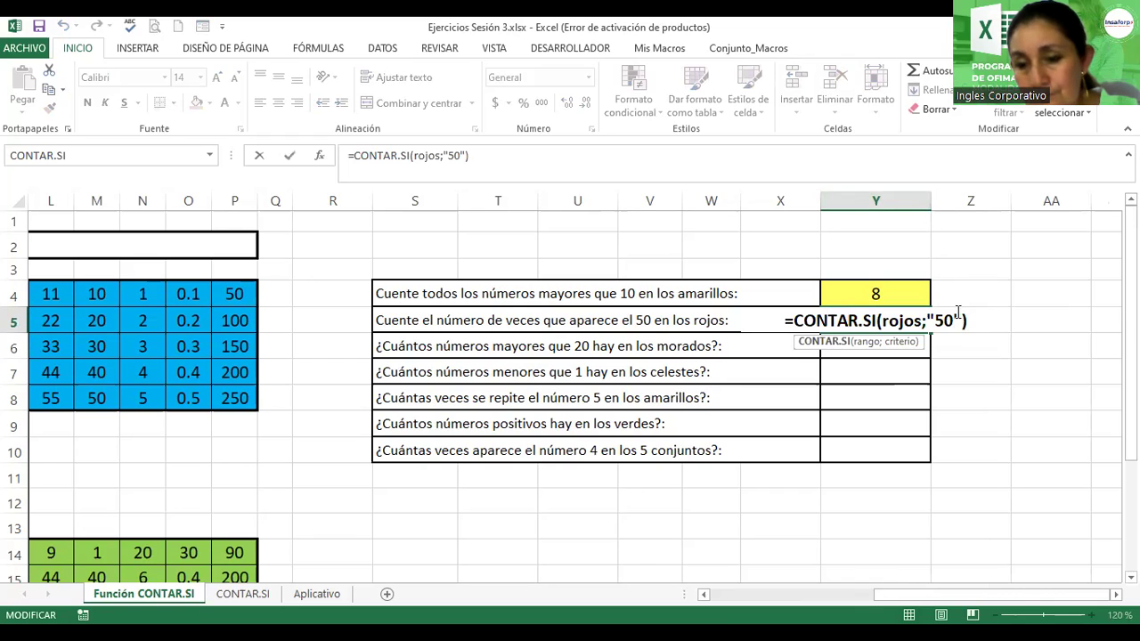
key(Return)
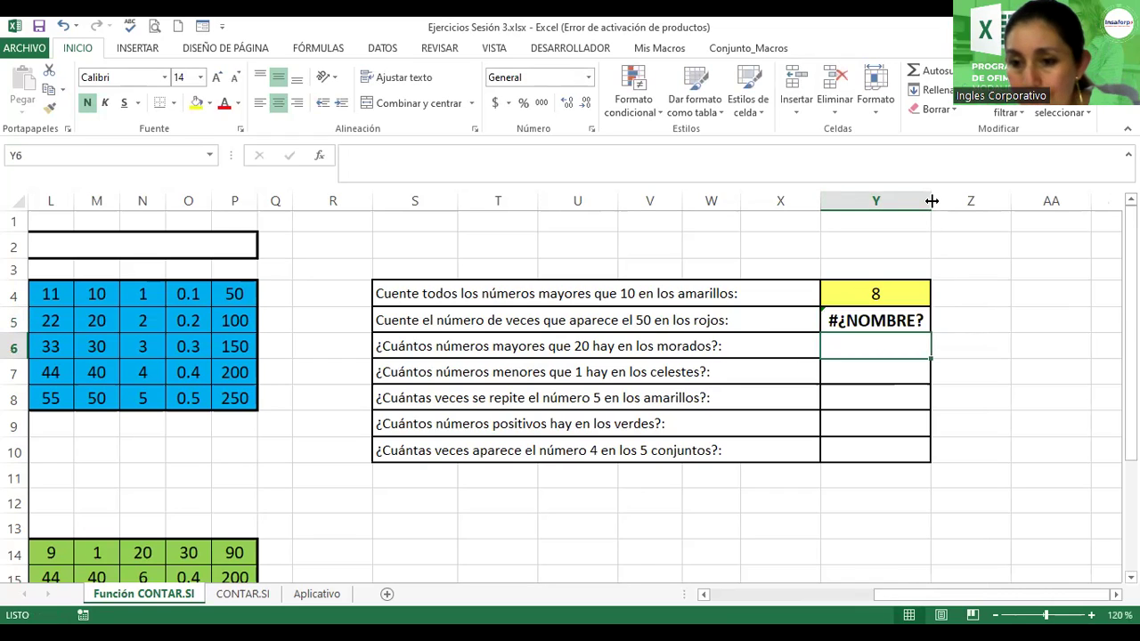
double_click(872, 321)
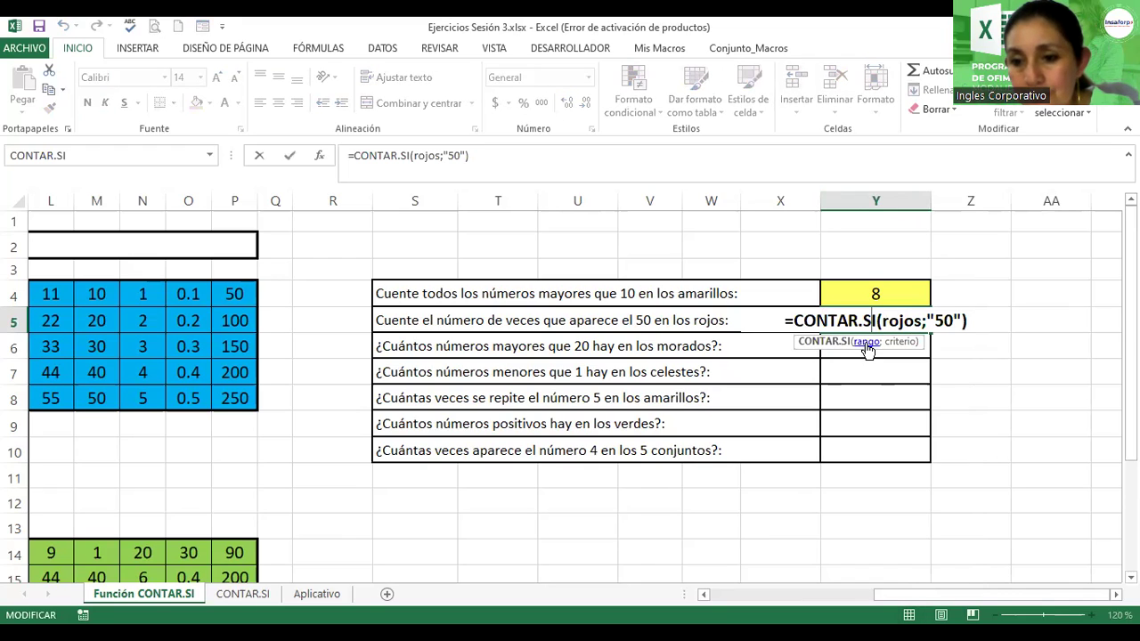
double_click(903, 322)
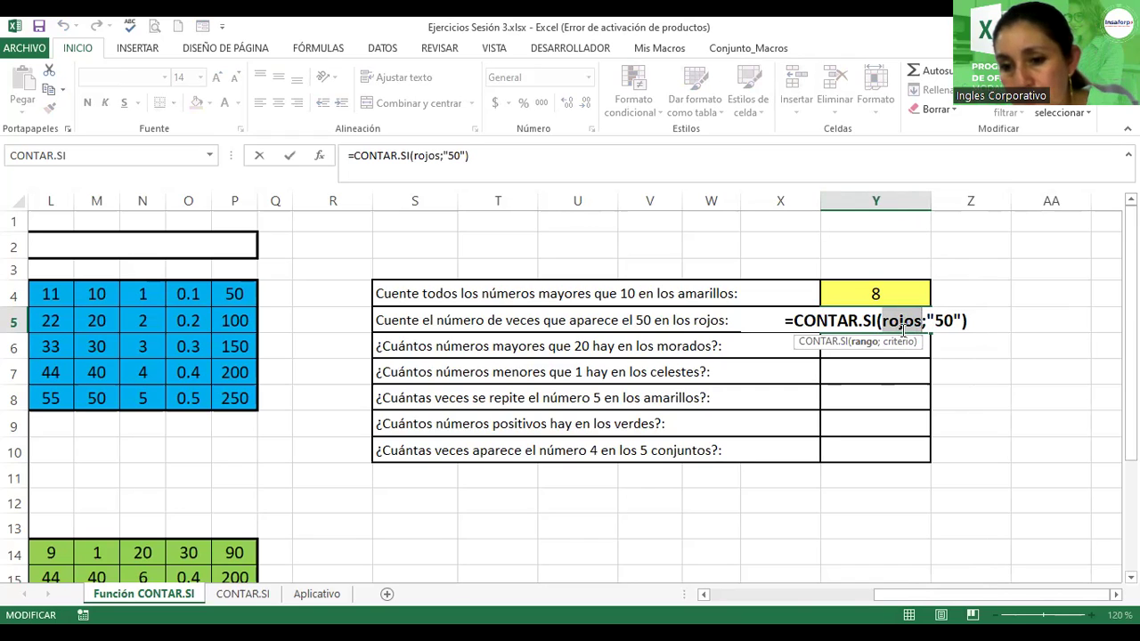
click(934, 313)
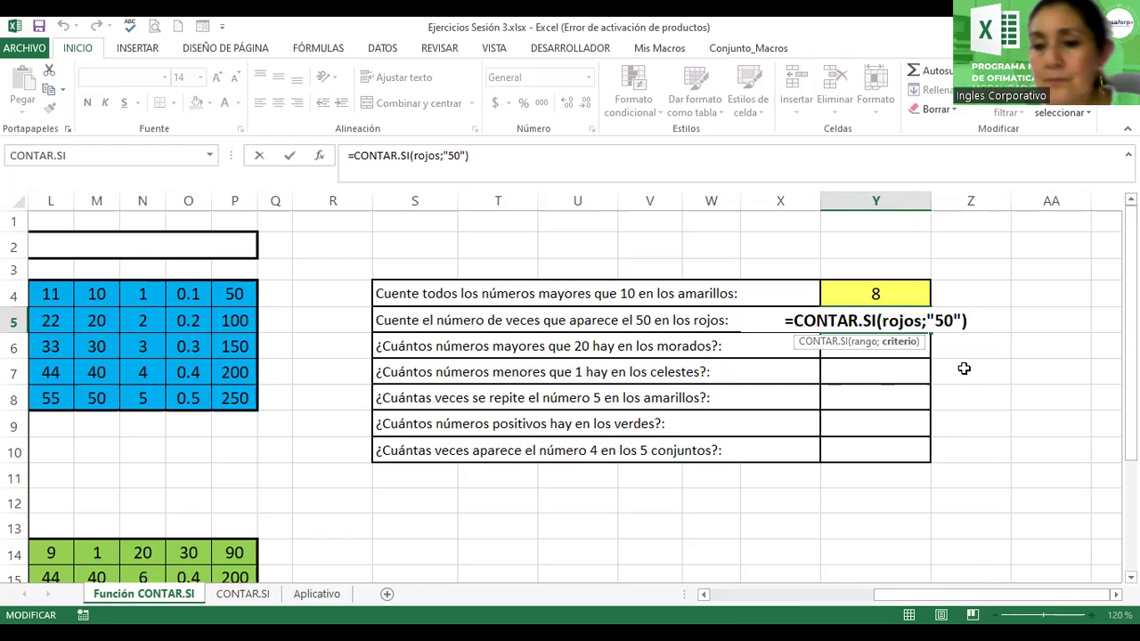
key(BackSpace)
key(Right)
key(Right)
key(Delete)
key(Return)
Change Y5's criterion to "=50" so the red-range count returns 2
key(Up)
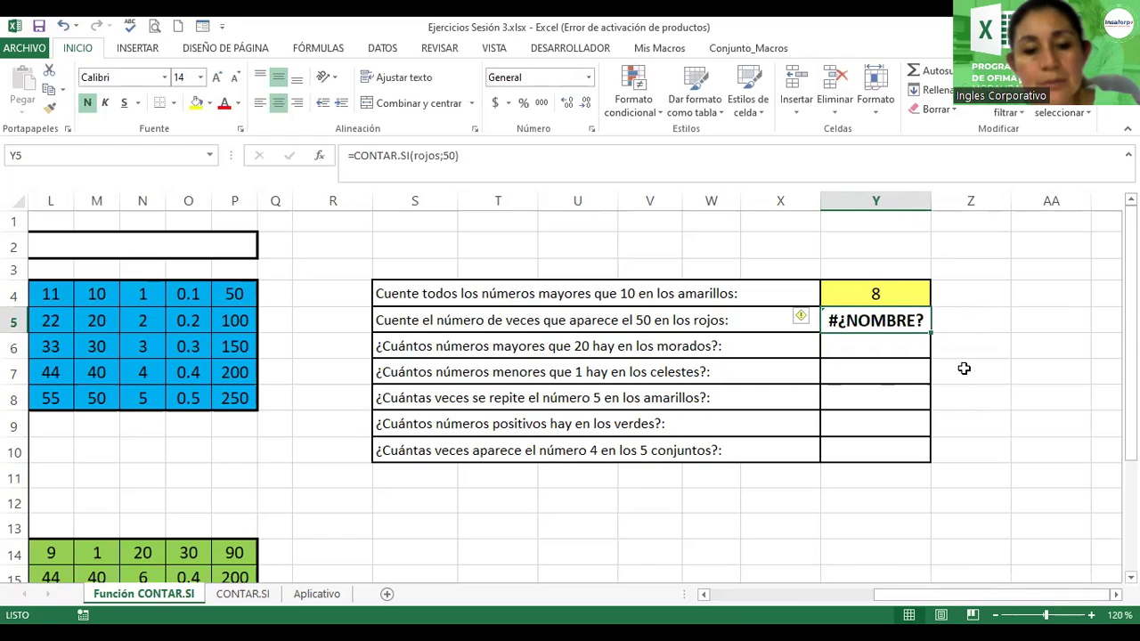
key(F2)
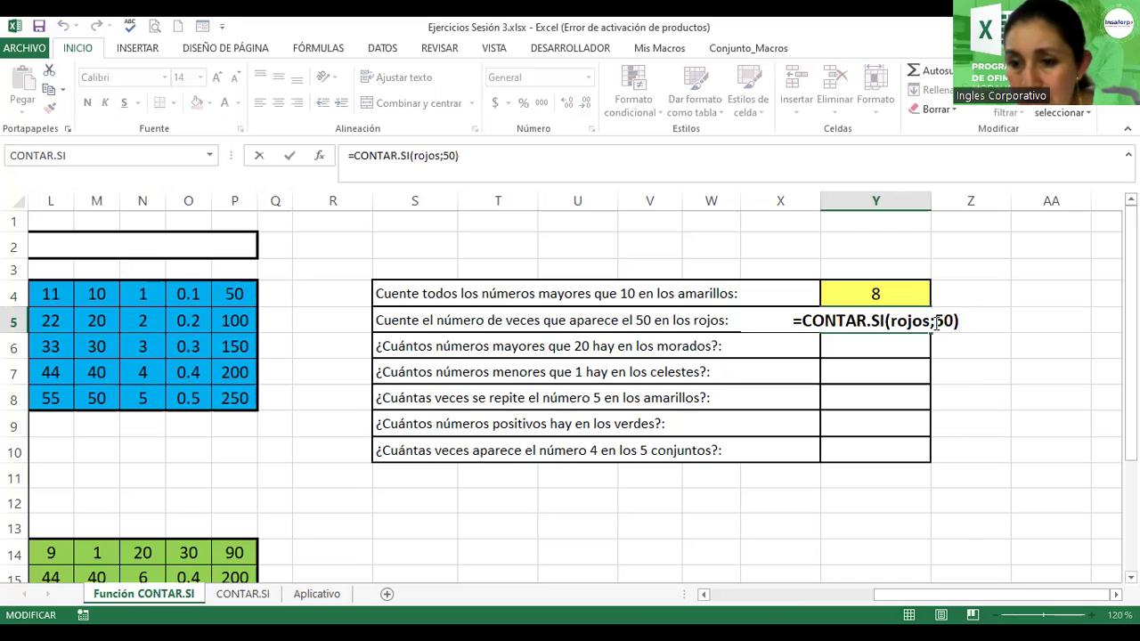
click(936, 322)
text(")
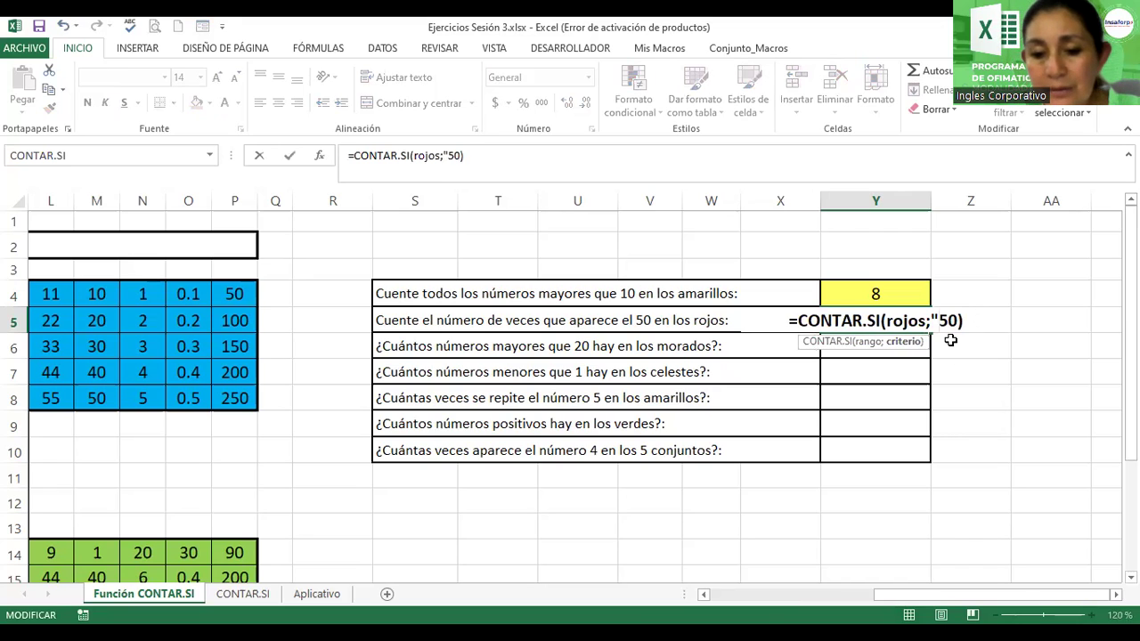
text(=50)
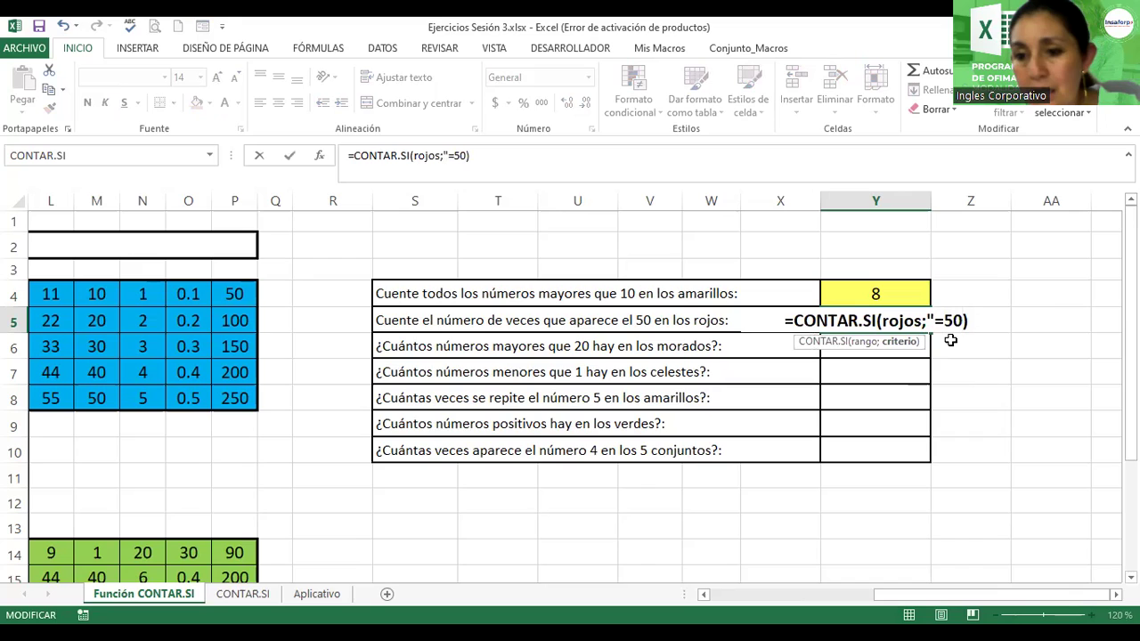
text(")
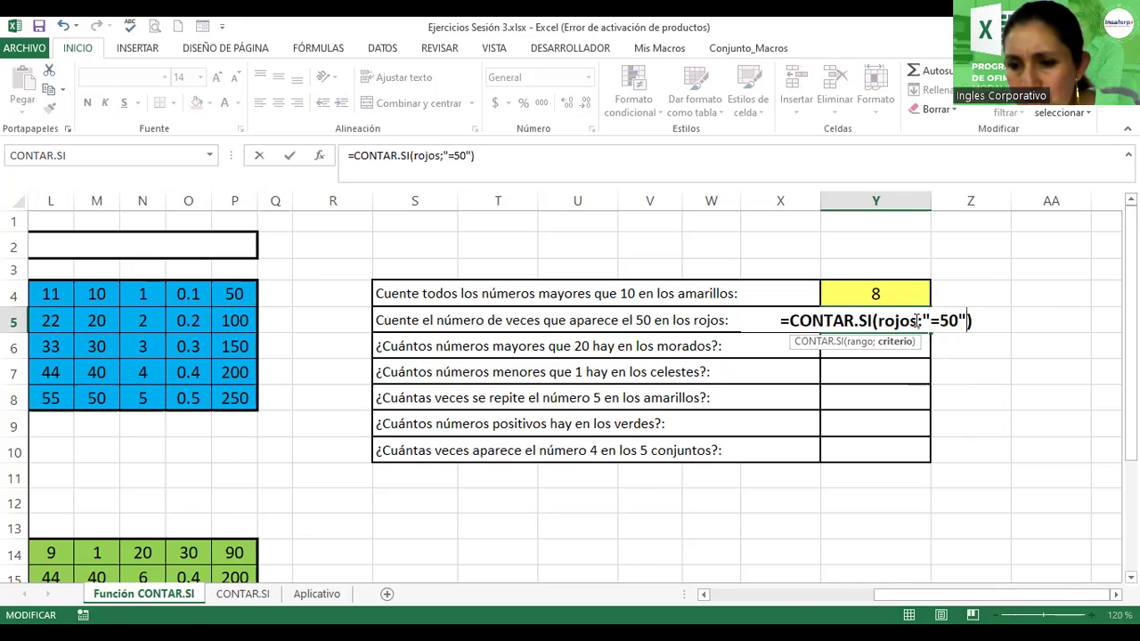
click(917, 321)
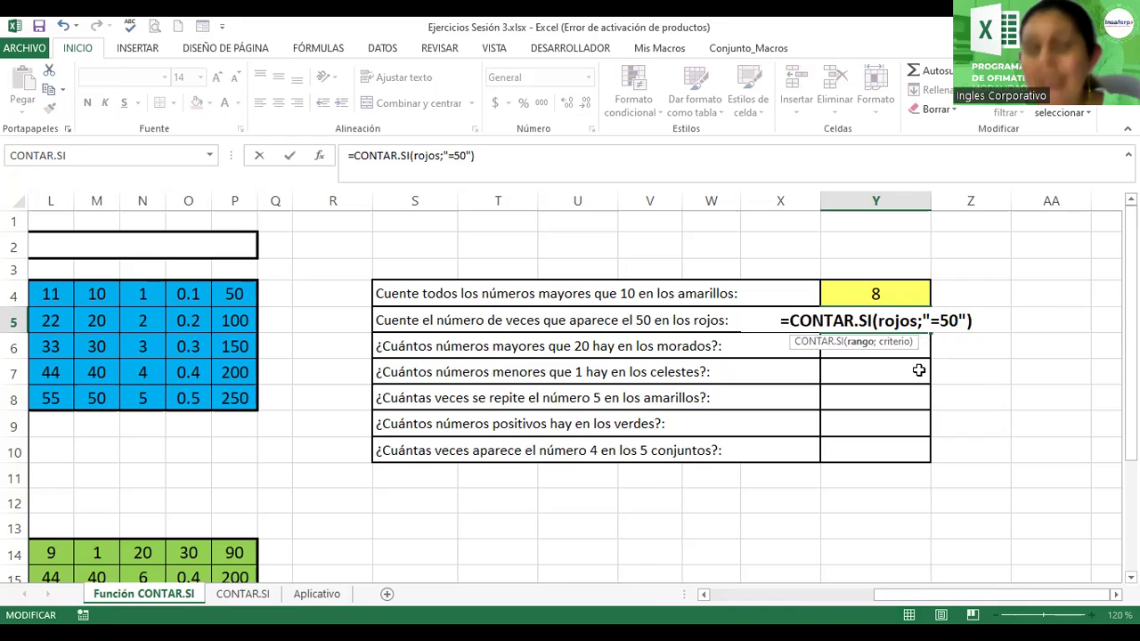
key(Return)
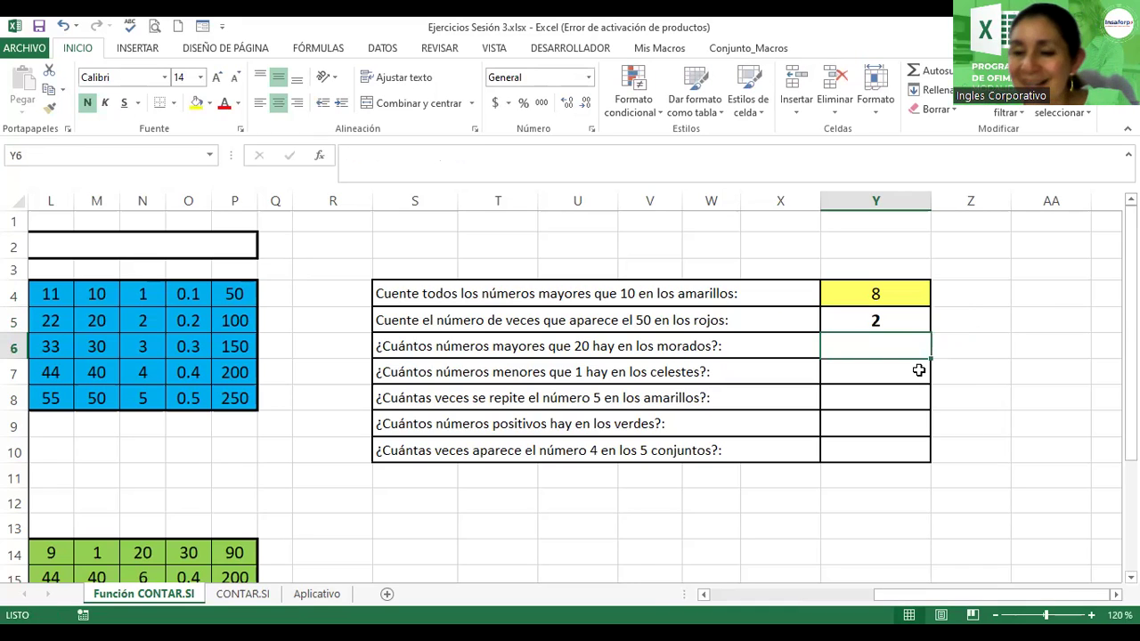
key(Up)
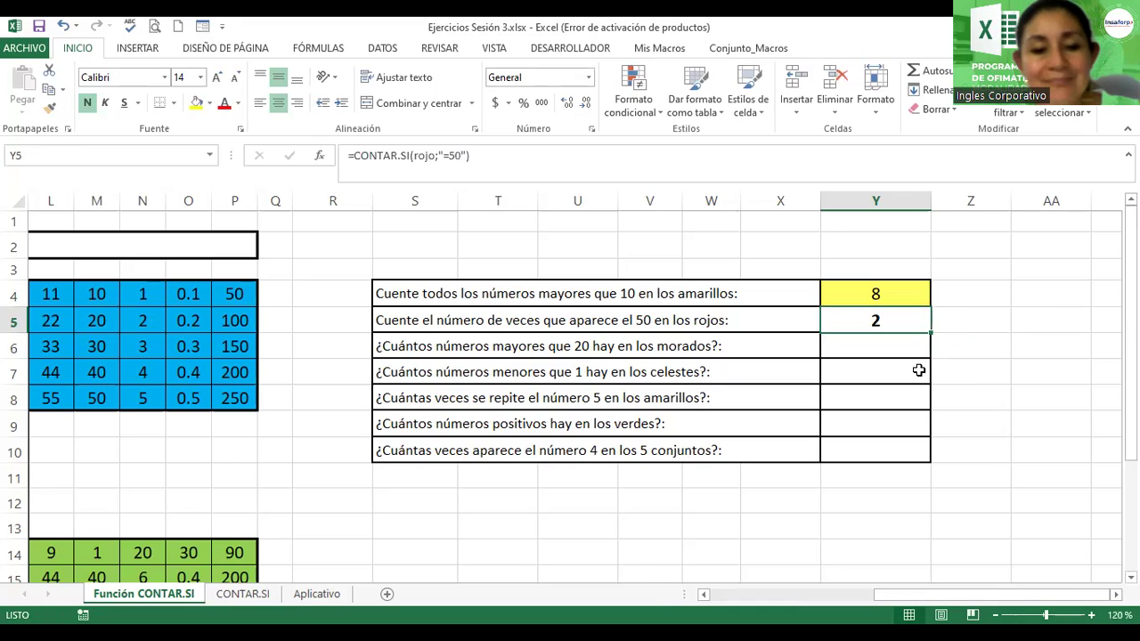
Re-edit and recommit Y5's formula, keeping the count of 50s at 2
key(F2)
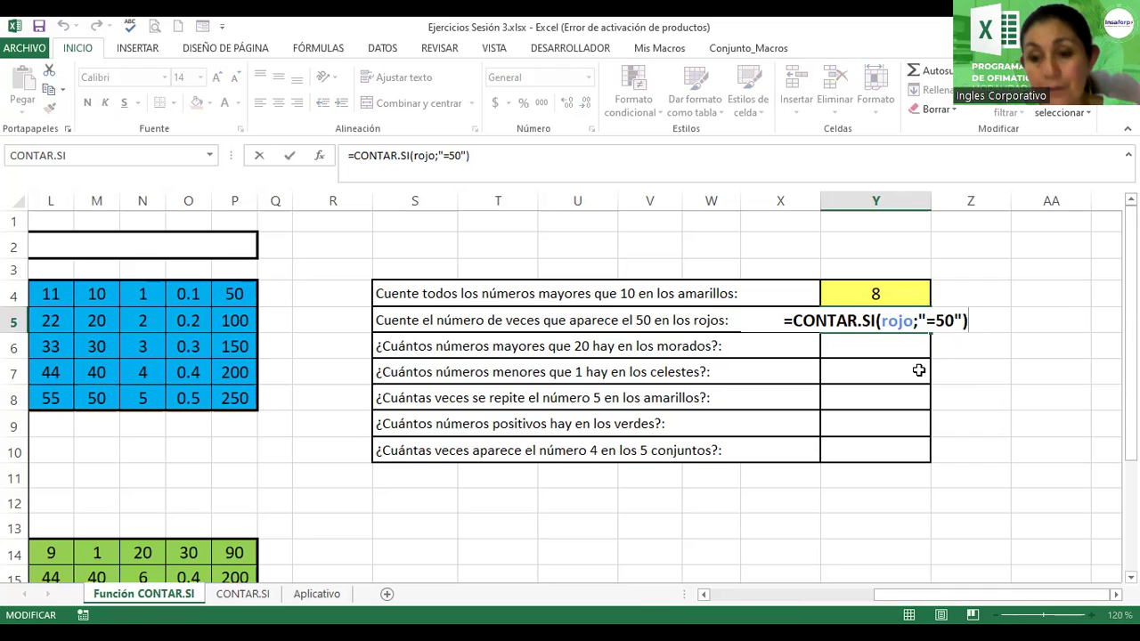
key(Return)
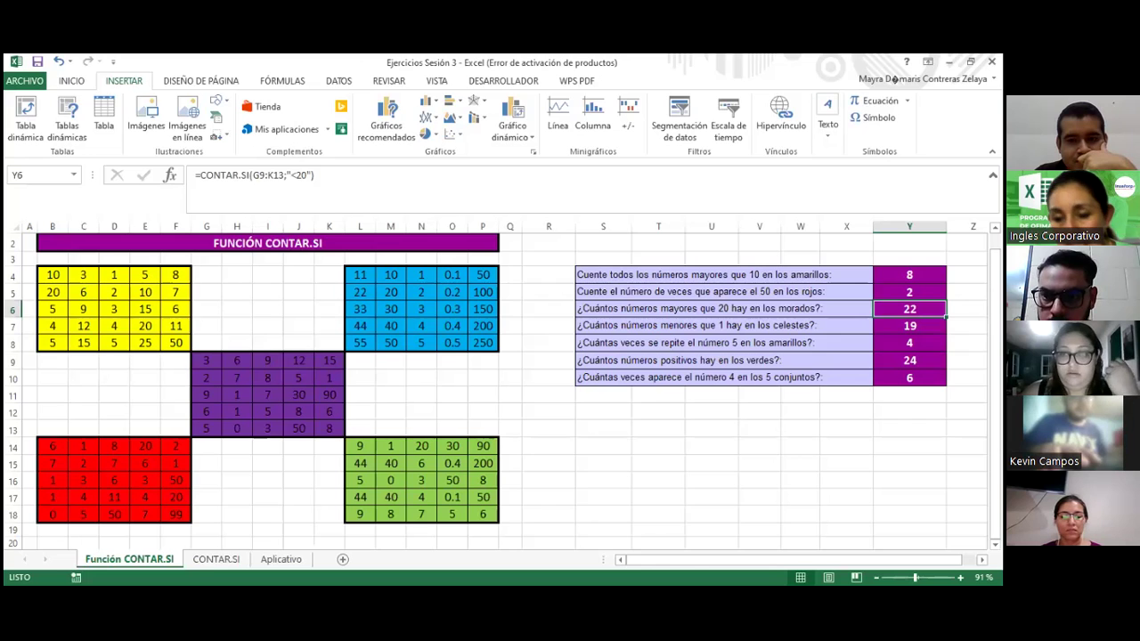
Review the answer formulas in Y8, Y7 and Y6
key(Down)
key(Down)
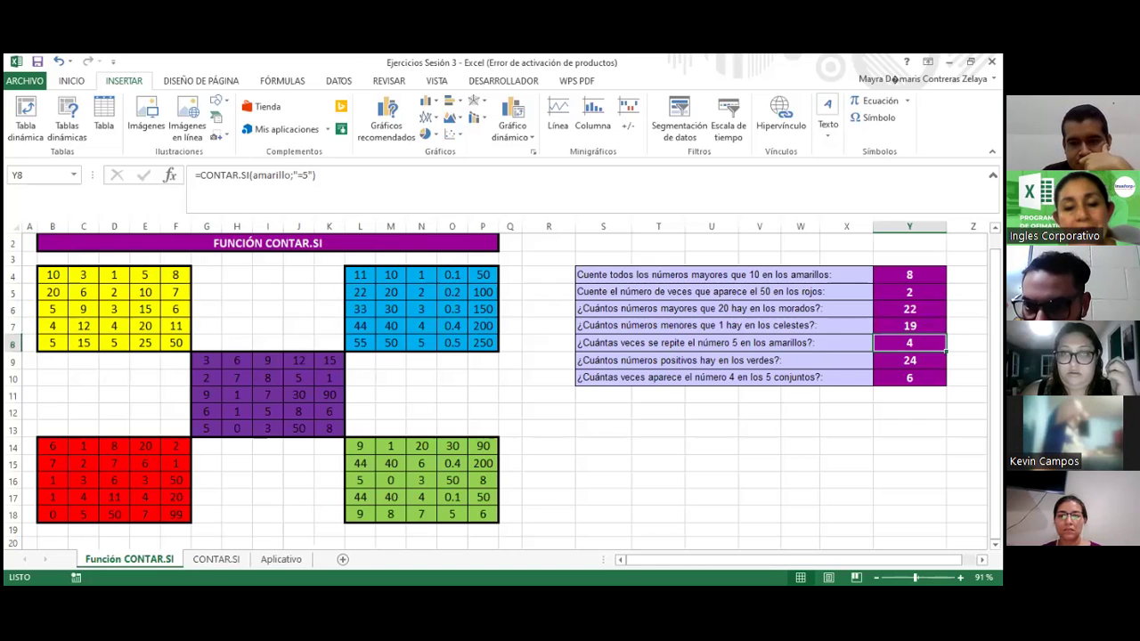
click(910, 326)
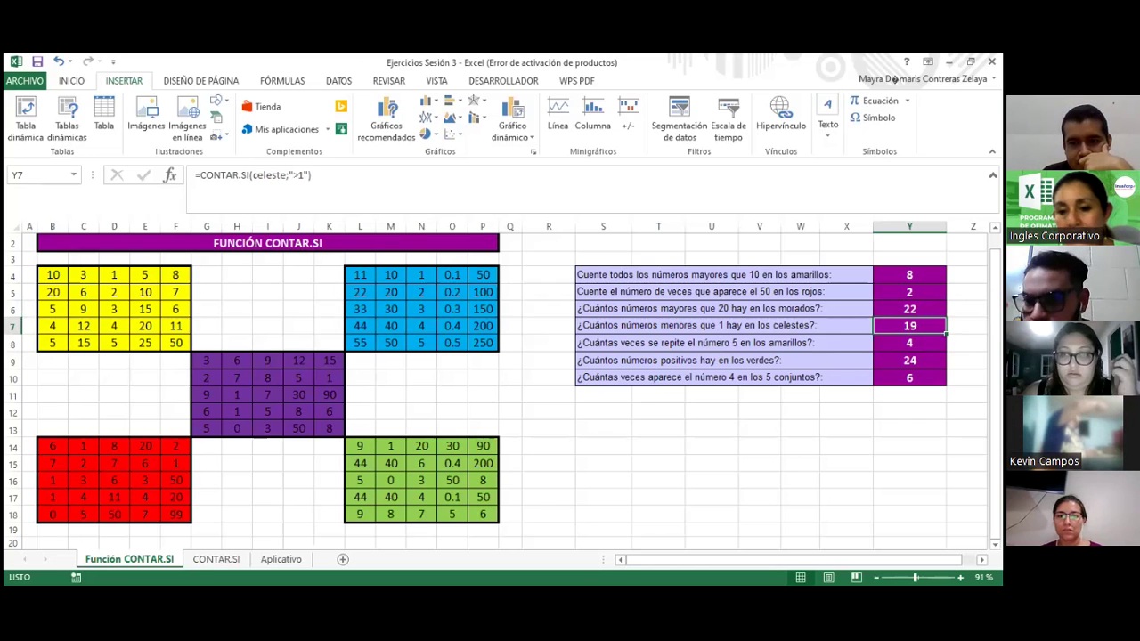
key(Up)
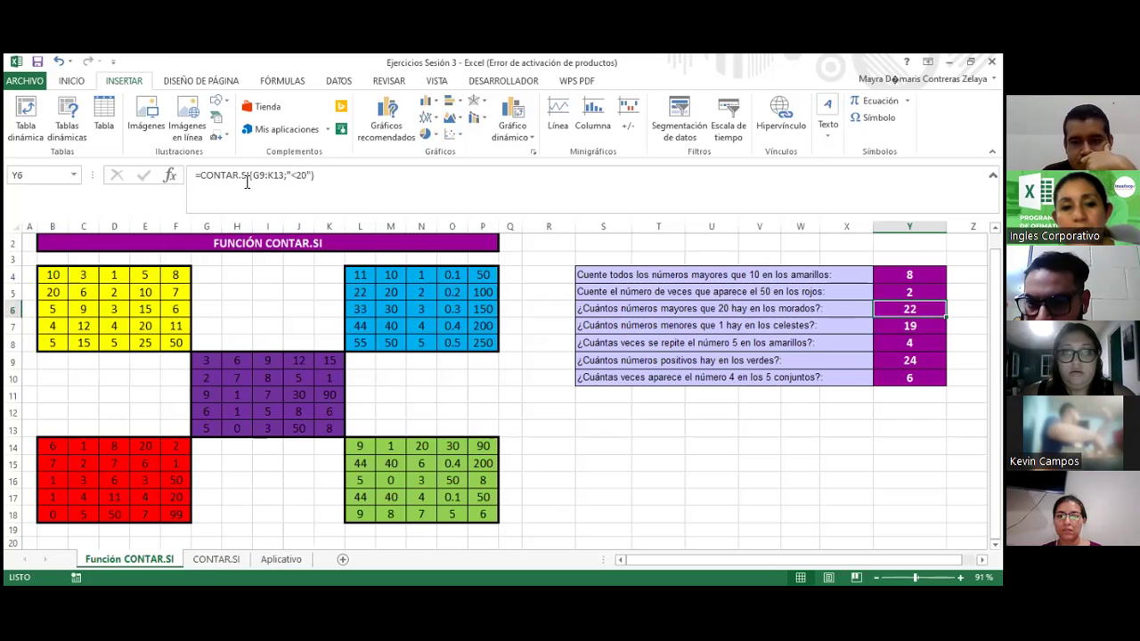
Delete the end of Y6's G9:K13 range reference in the formula bar
click(247, 178)
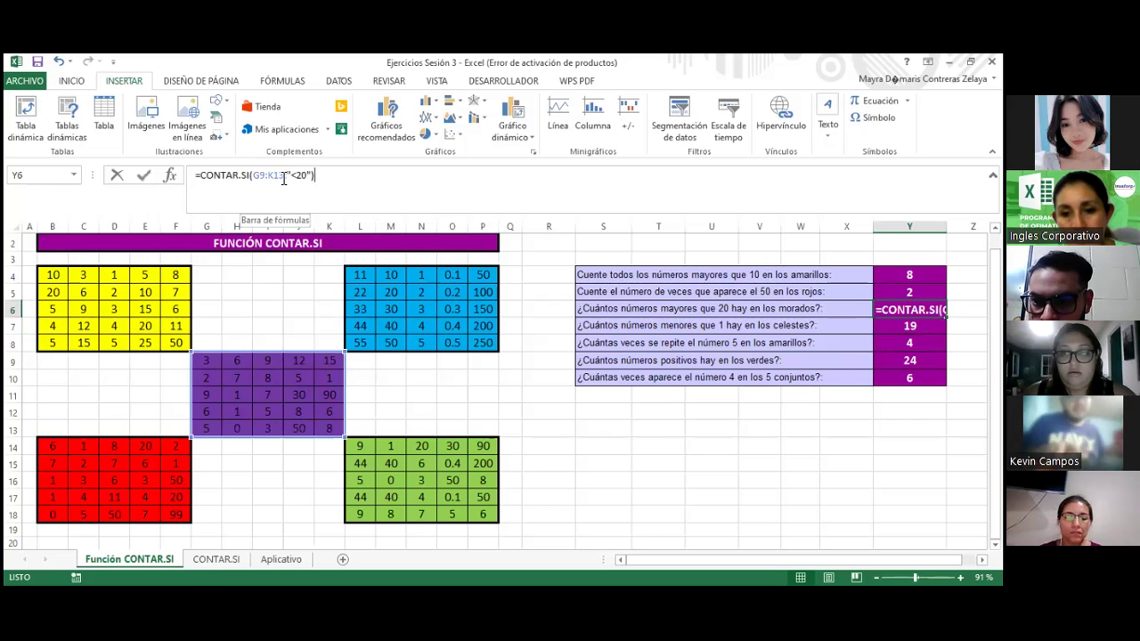
click(283, 176)
key(BackSpace)
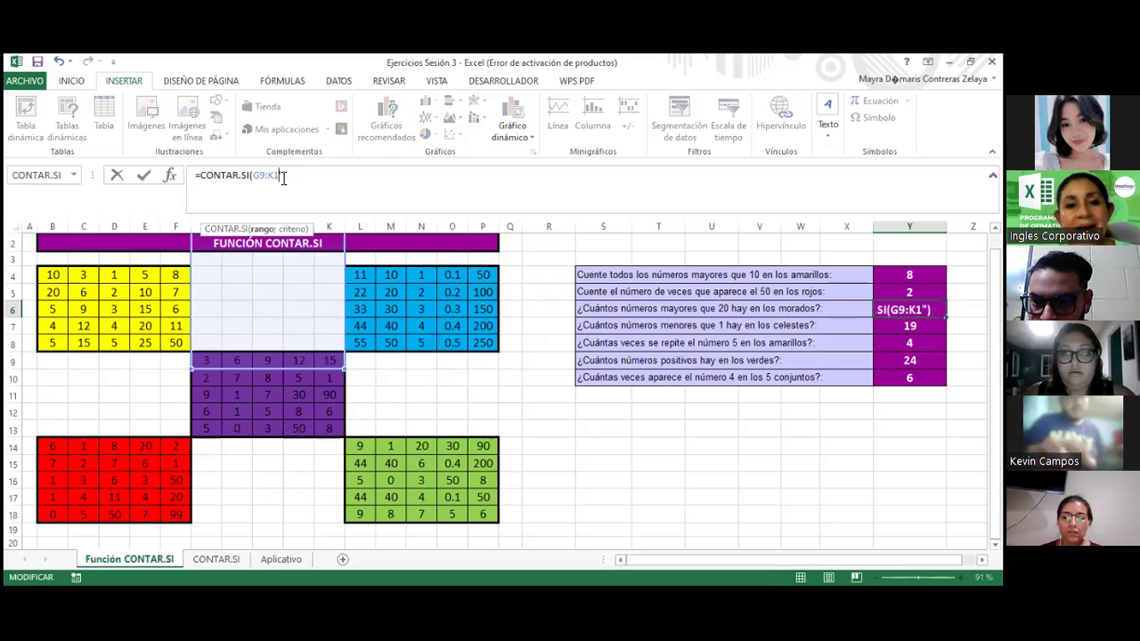
key(BackSpace)
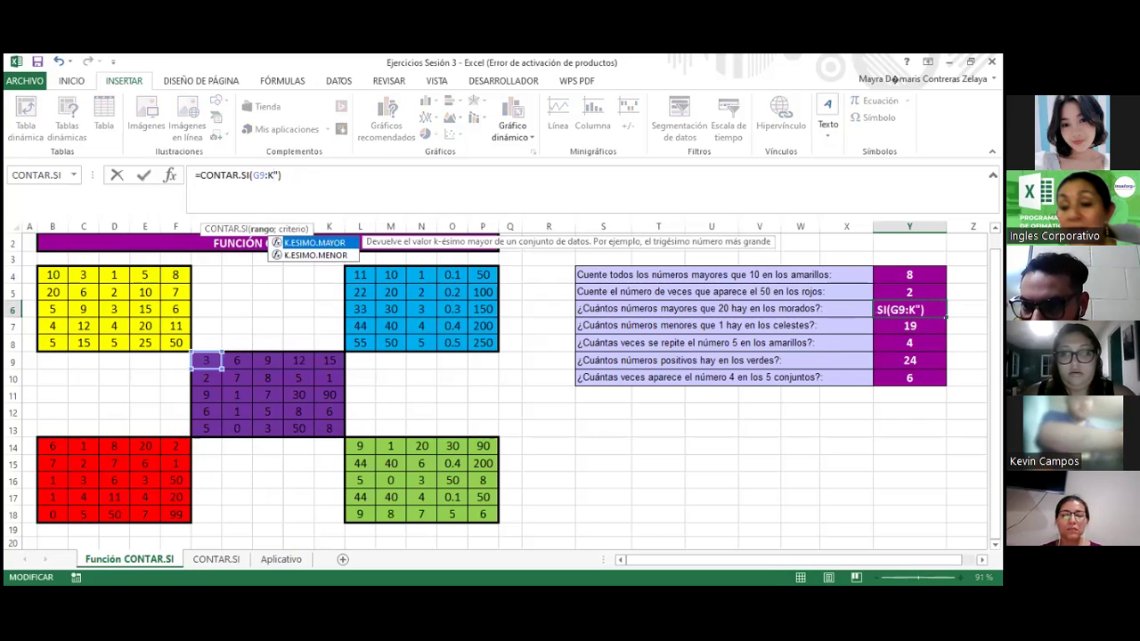
key(Escape)
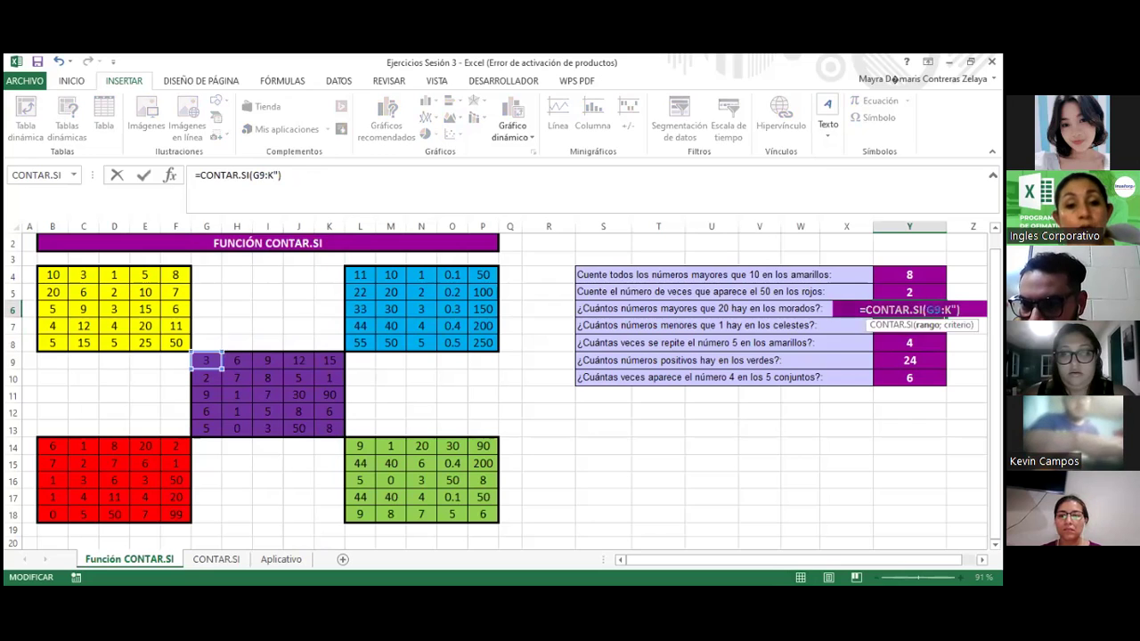
Discard the draft formula and review the green, five-sets, yellow and light-blue answer formulas
key(Escape)
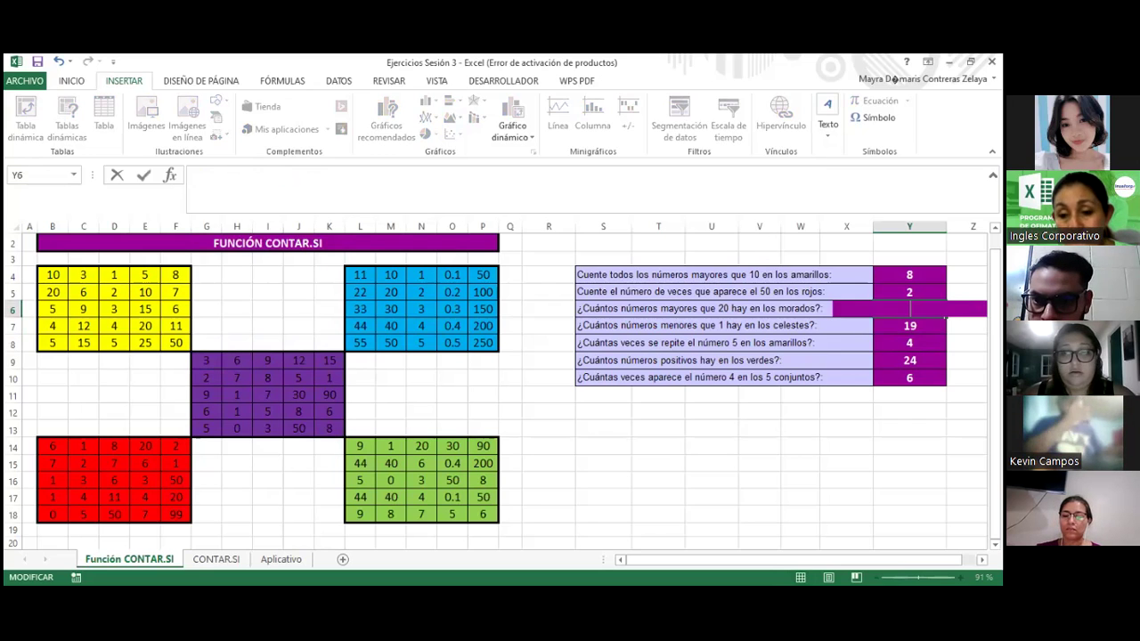
click(909, 443)
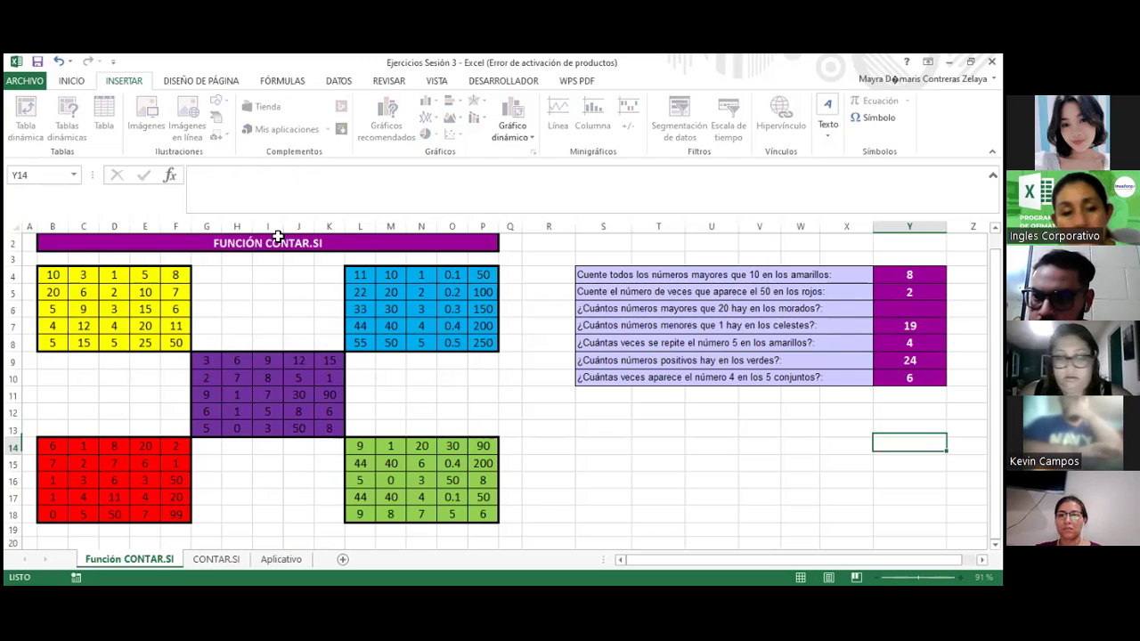
click(909, 360)
click(910, 377)
click(909, 360)
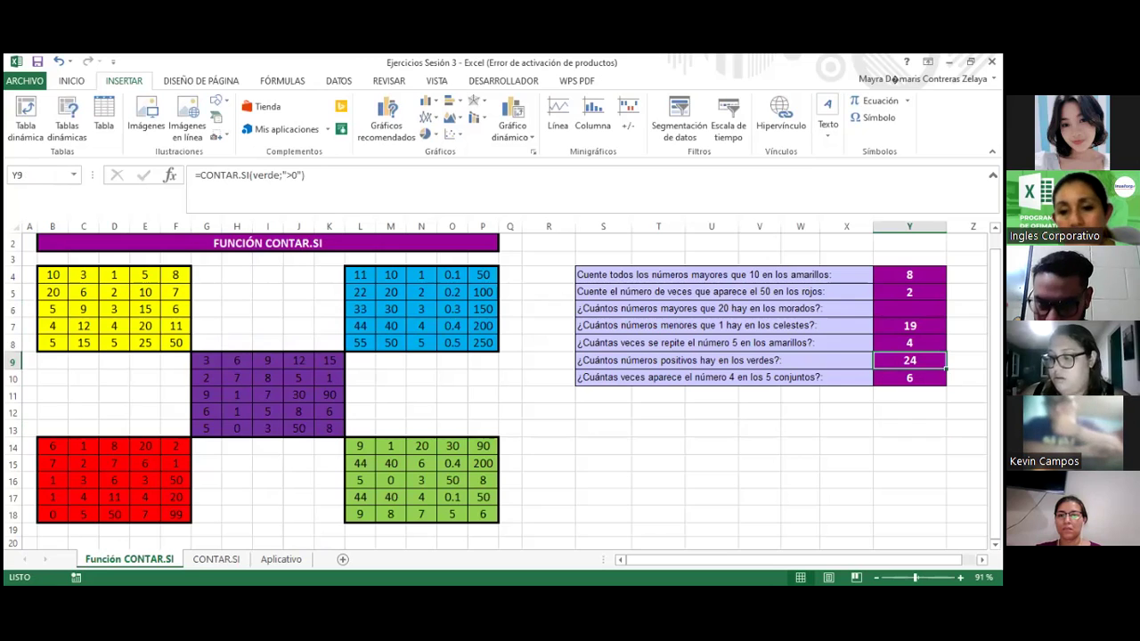
click(909, 343)
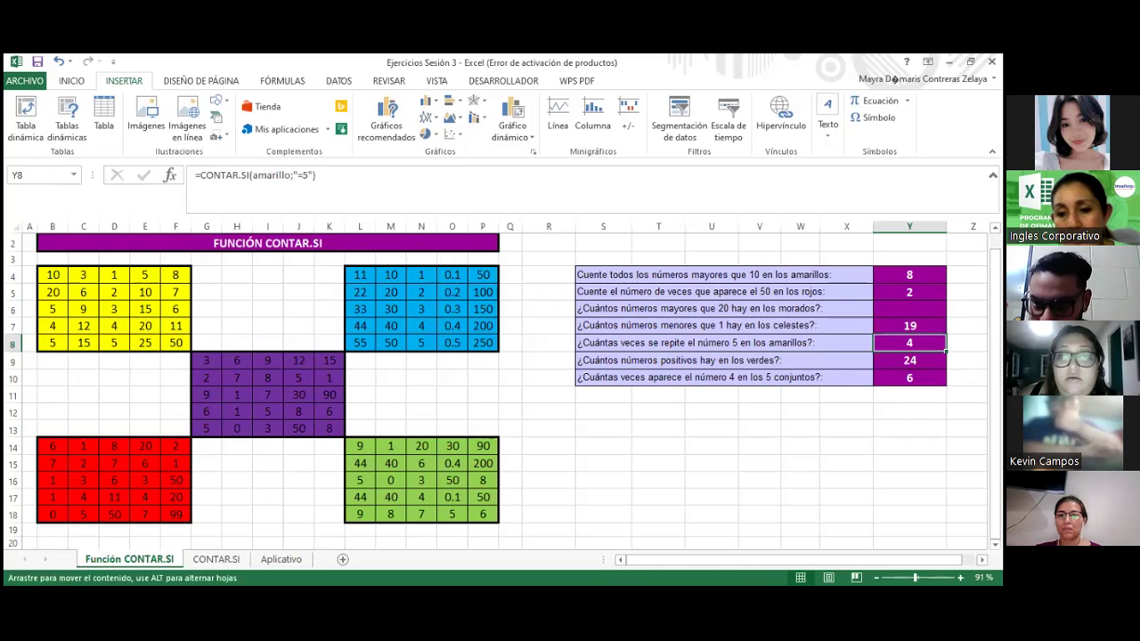
click(910, 326)
key(Up)
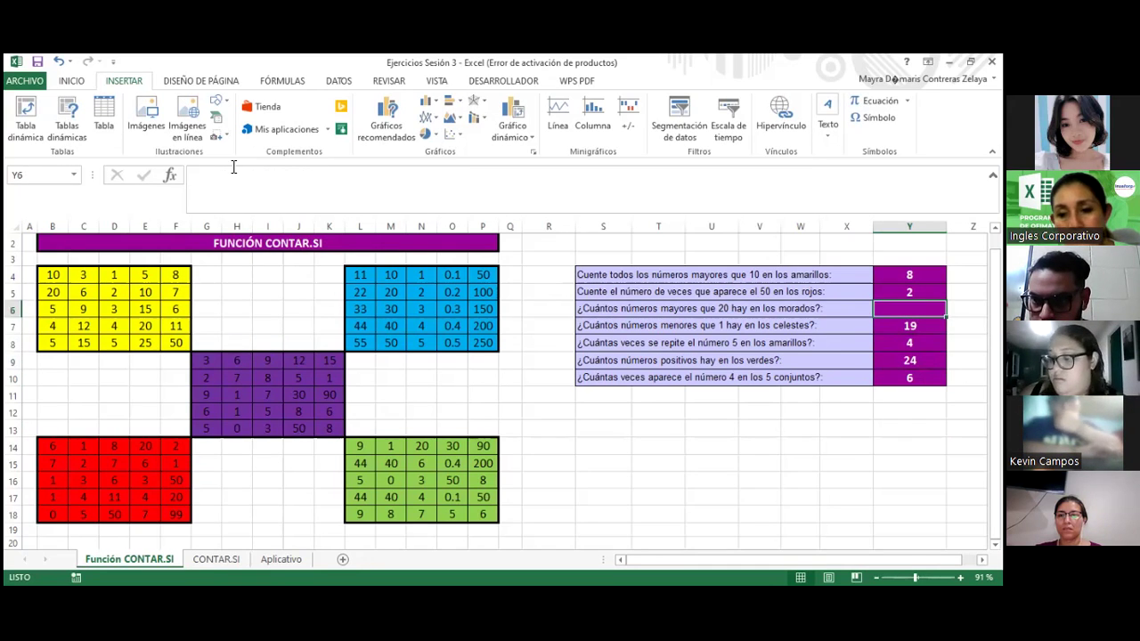
Enter =CONTAR.SI(morado;">20") in Y6 via the function wizard, returning 3
click(167, 181)
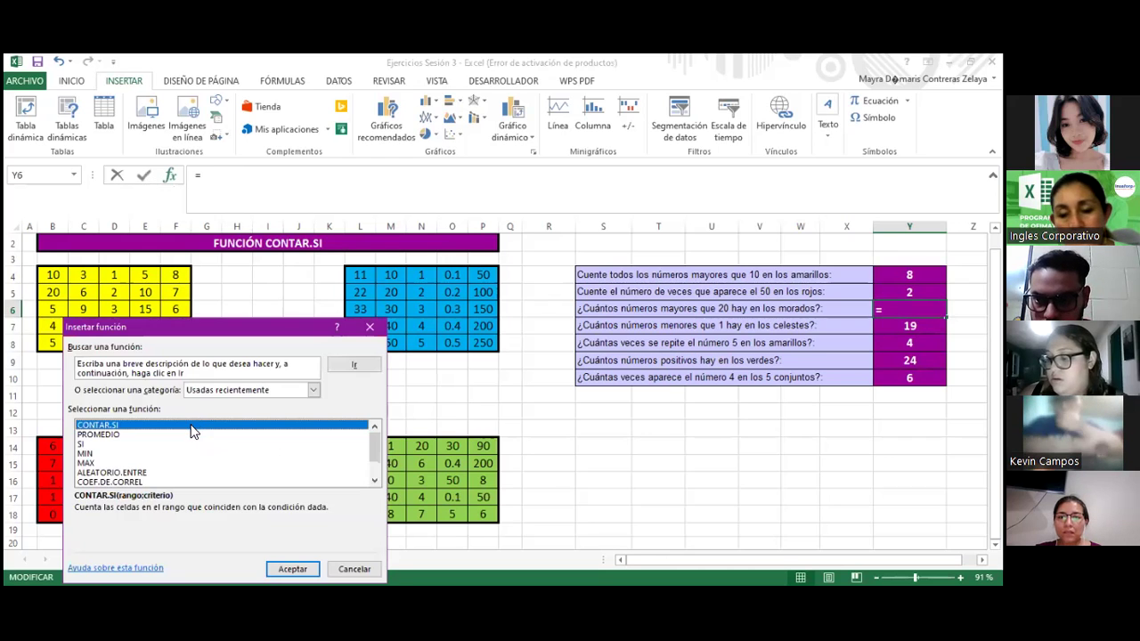
double_click(195, 431)
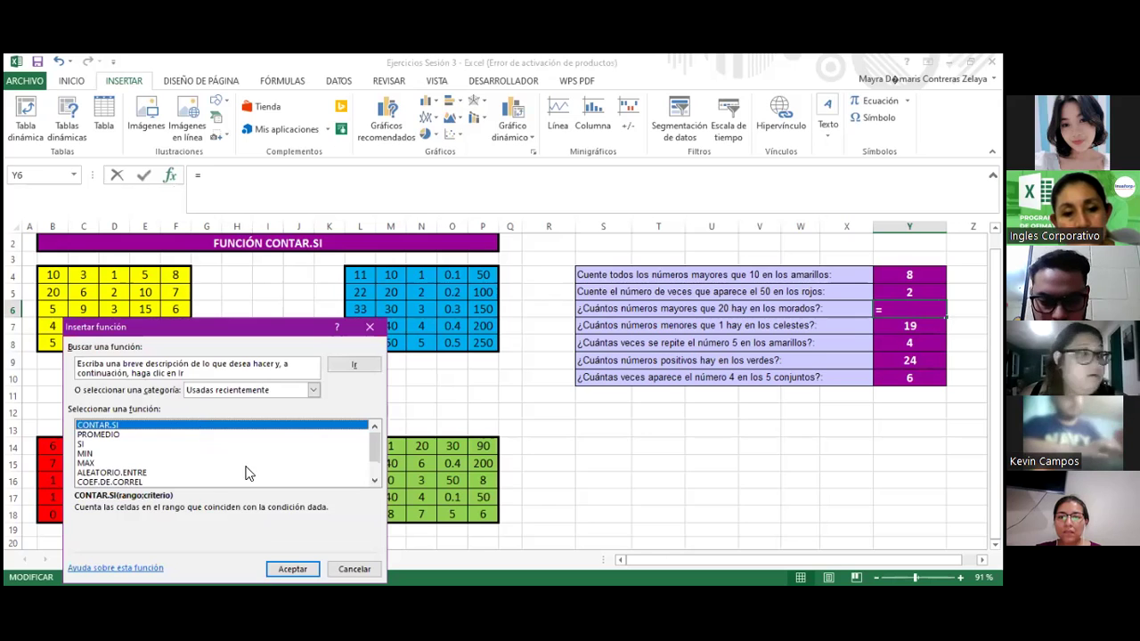
drag(260, 371, 619, 233)
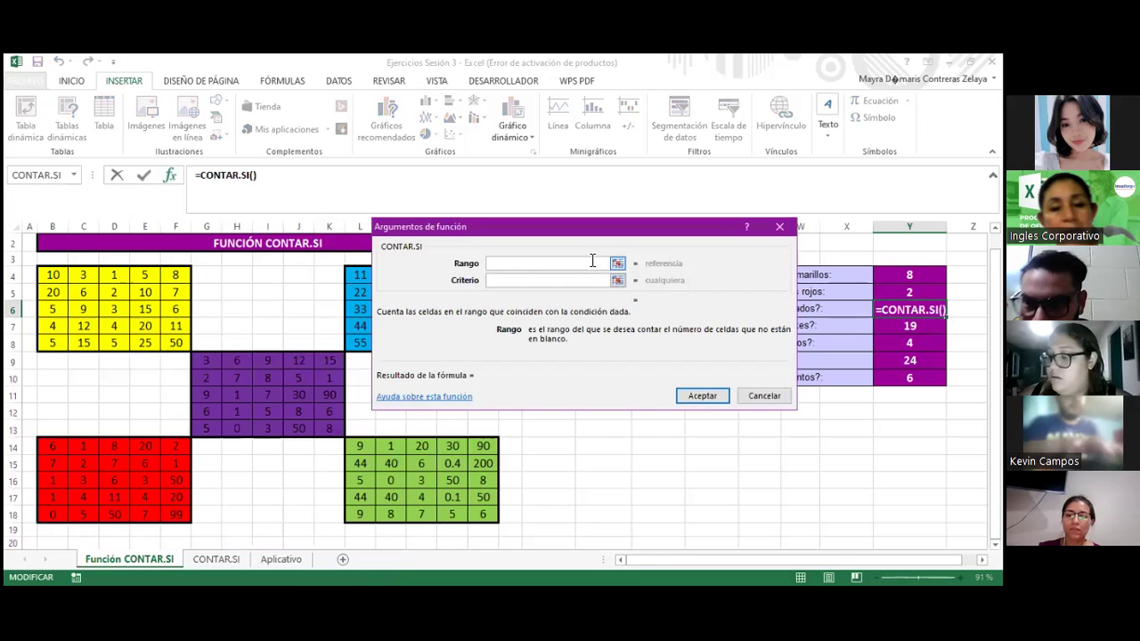
text(morado)
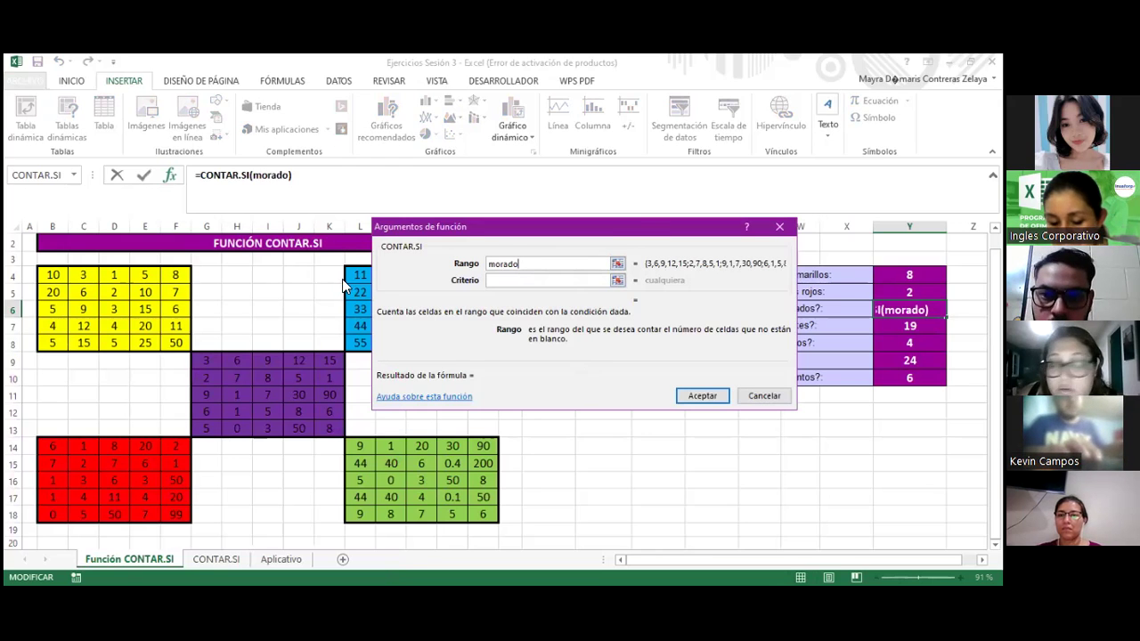
key(Tab)
drag(499, 226, 292, 229)
text(.)
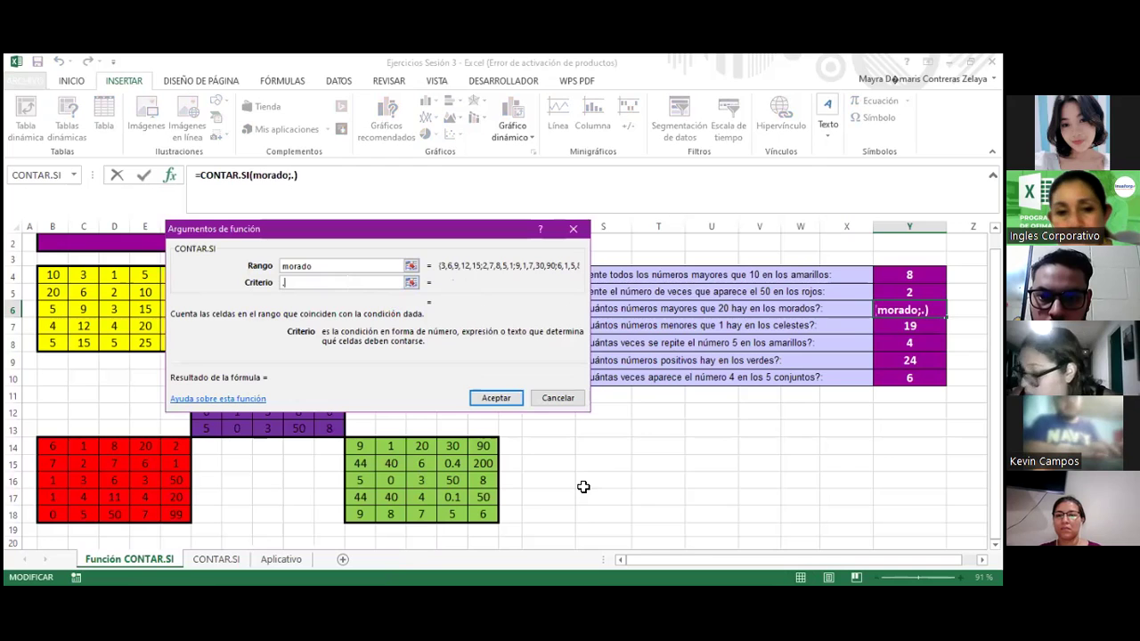
text(>20)
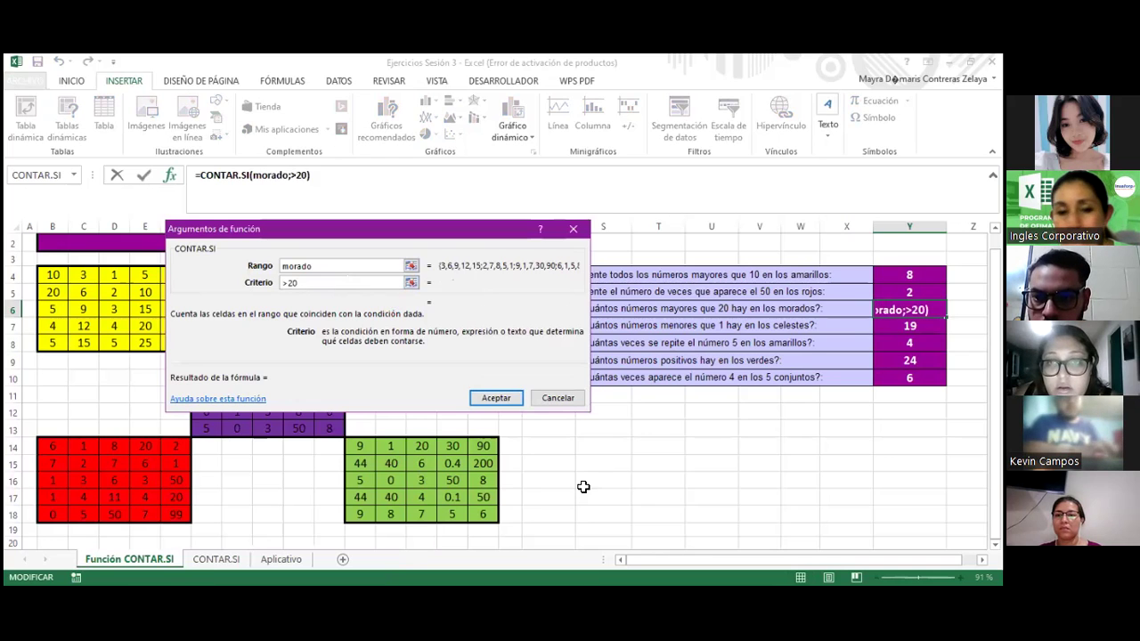
key(Return)
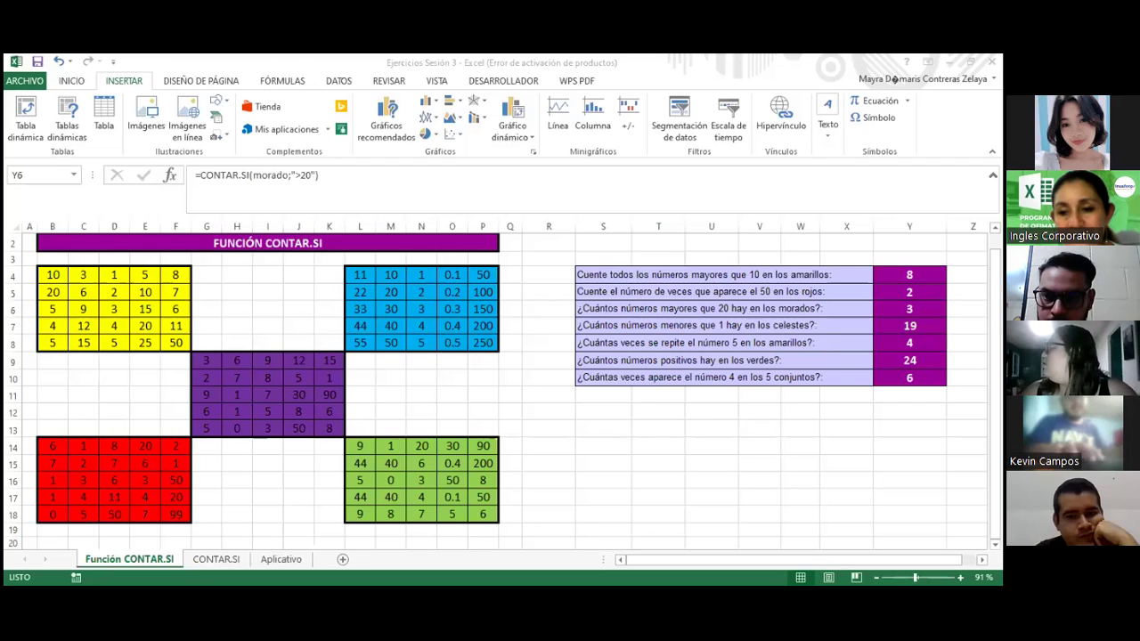
Open Y6's =CONTAR.SI(morado;">20") formula so it shows in full inside the cell
scroll(801, 501, up, 4)
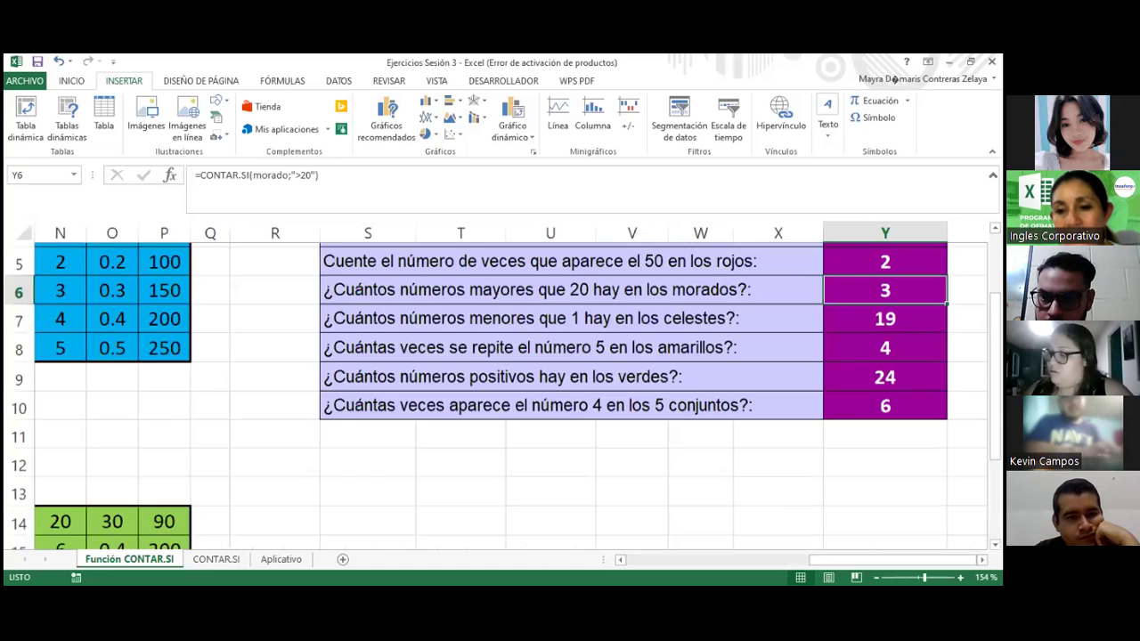
scroll(800, 501, up, 1)
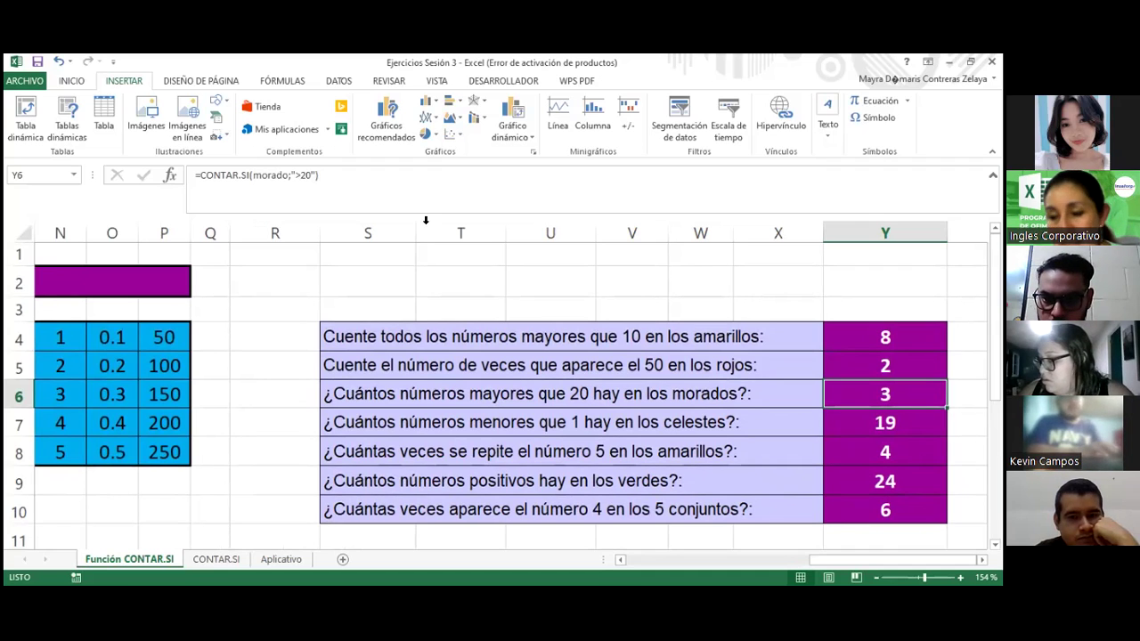
click(276, 175)
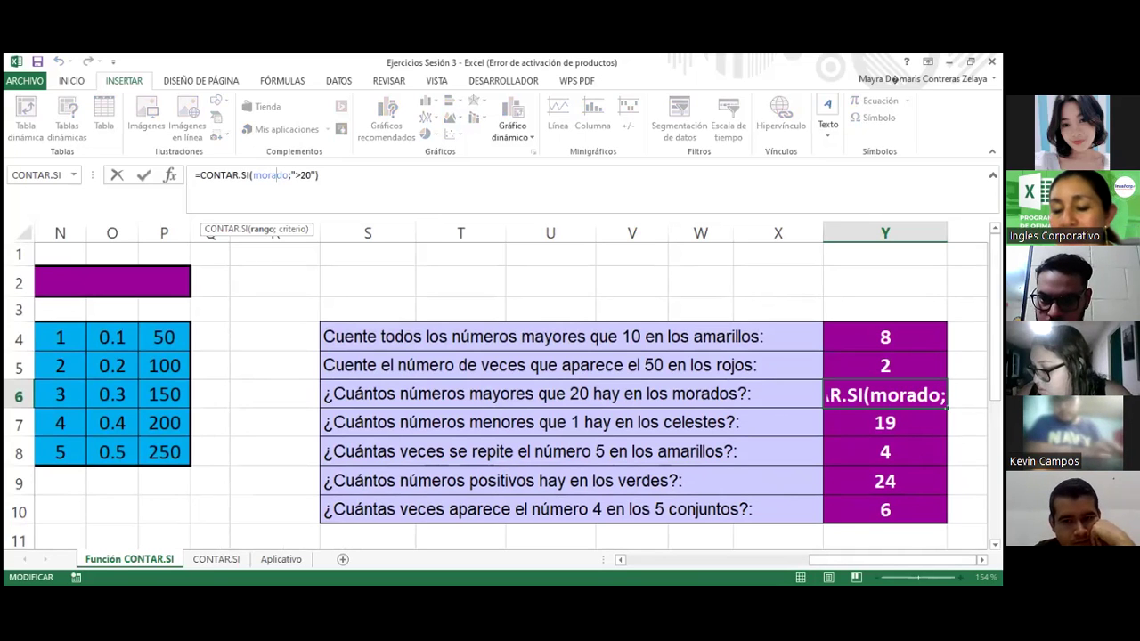
click(831, 444)
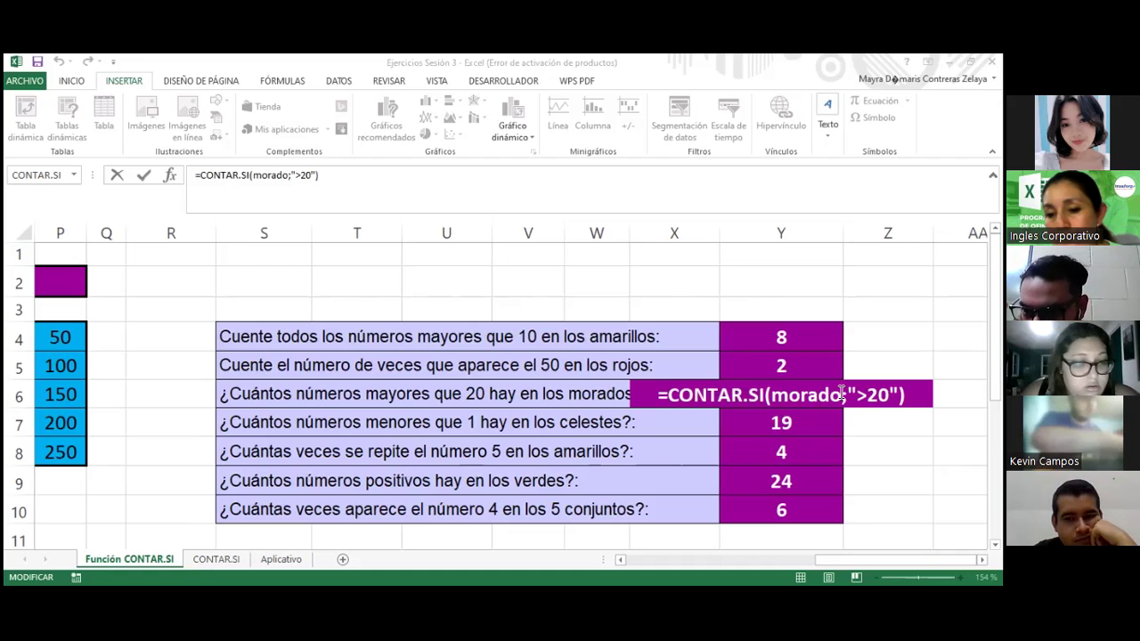
double_click(842, 393)
key(BackSpace)
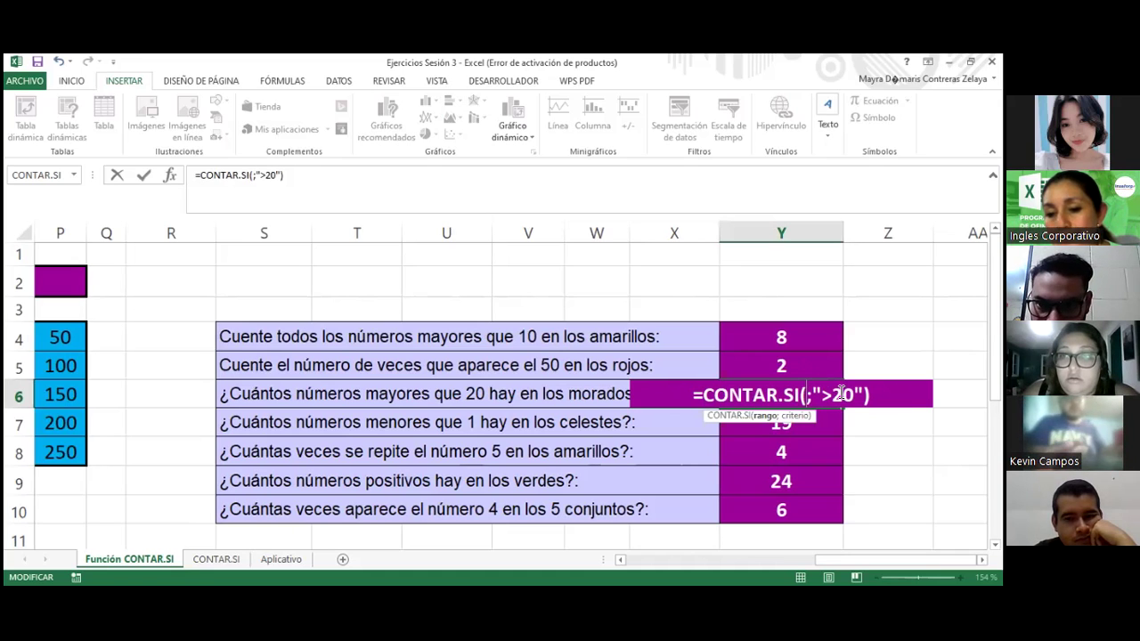
text(m)
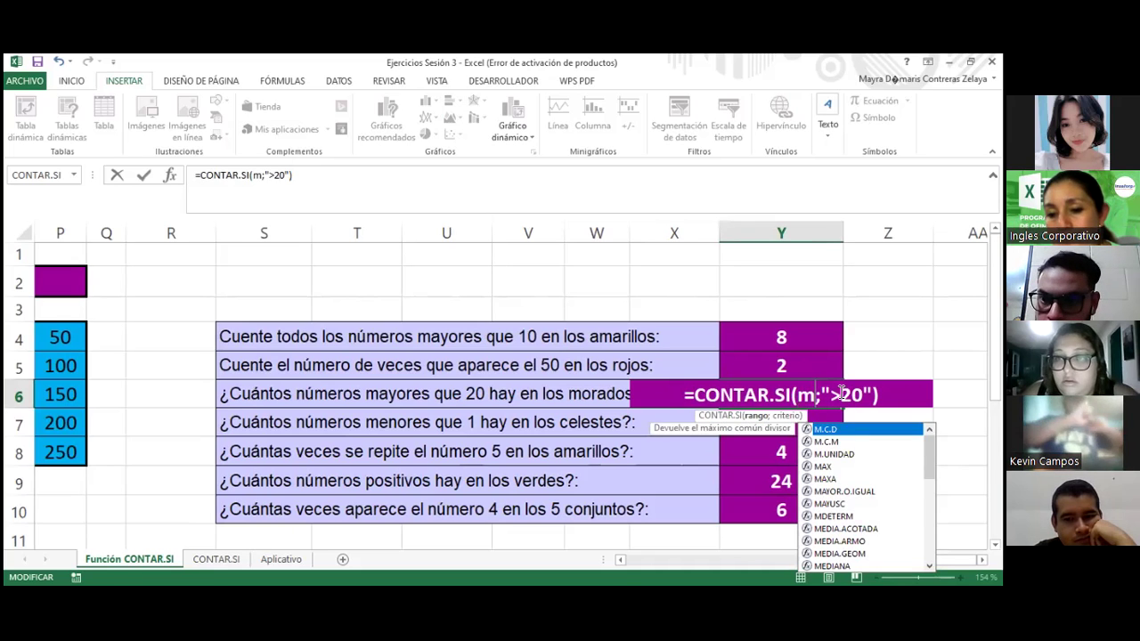
text(or)
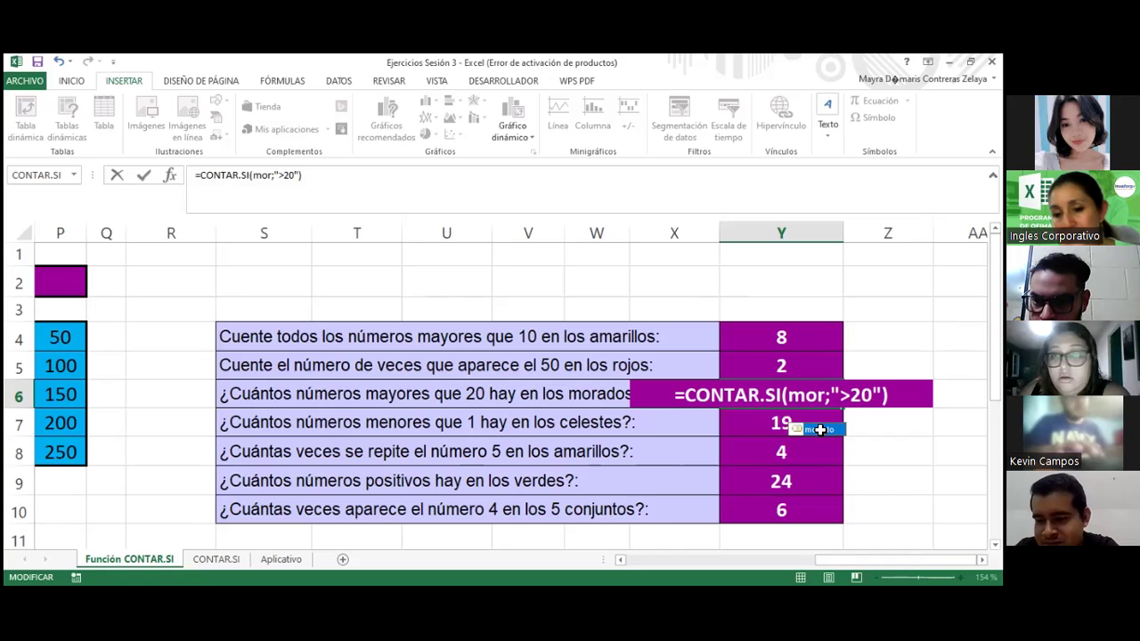
double_click(820, 429)
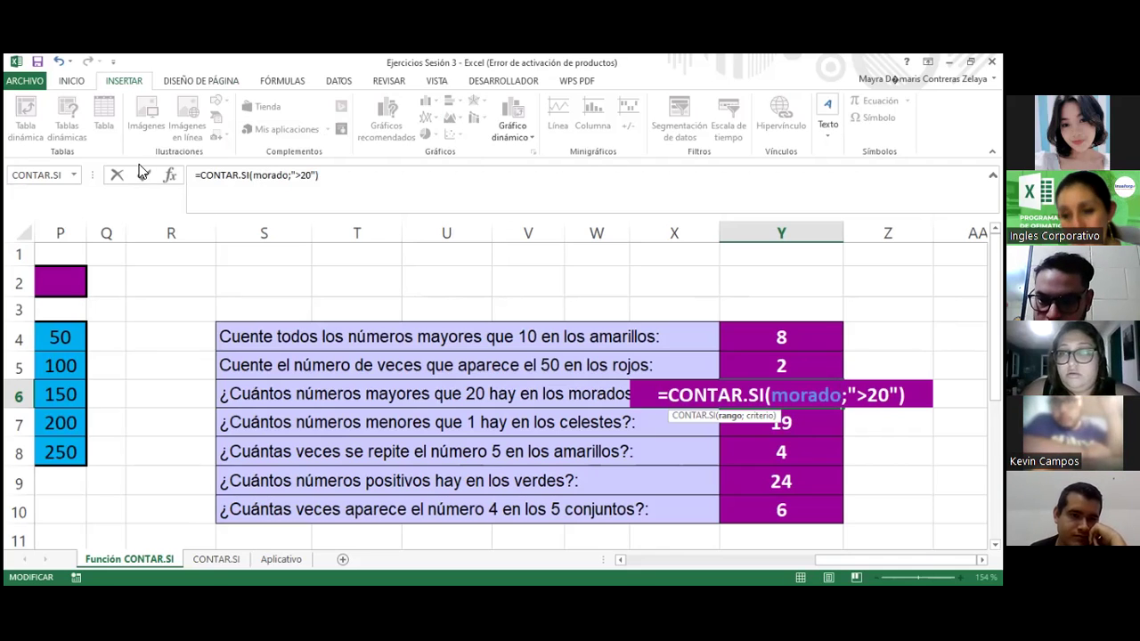
Confirm Y6, then change Y7's criterion to "<1", giving =CONTAR.SI(celeste;"<1") = 5
key(Return)
key(F2)
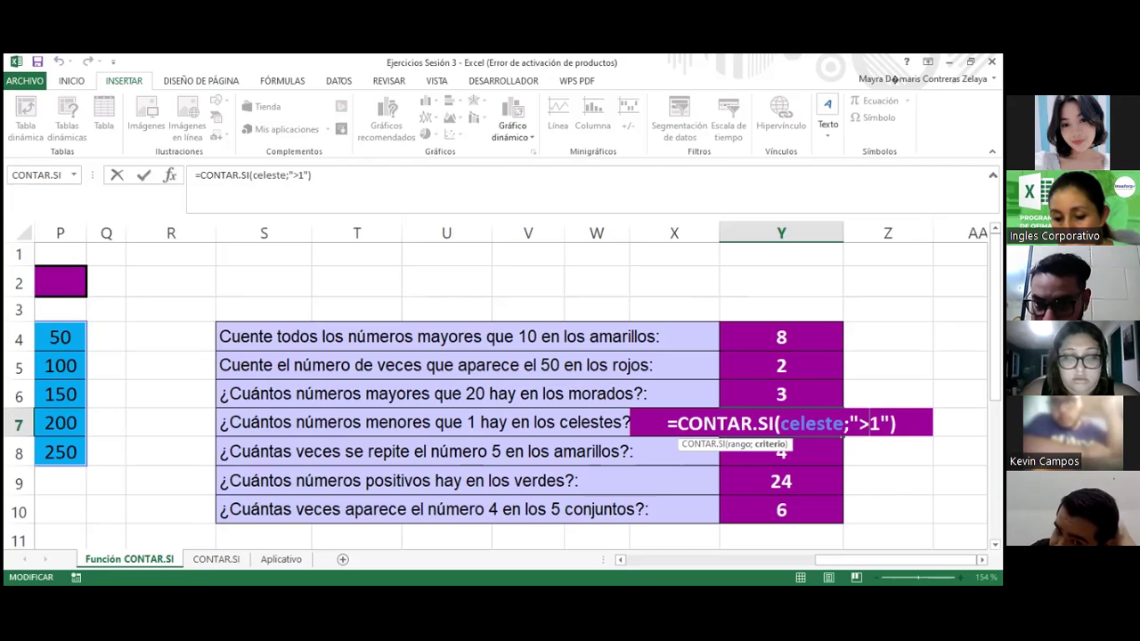
key(BackSpace)
text(<)
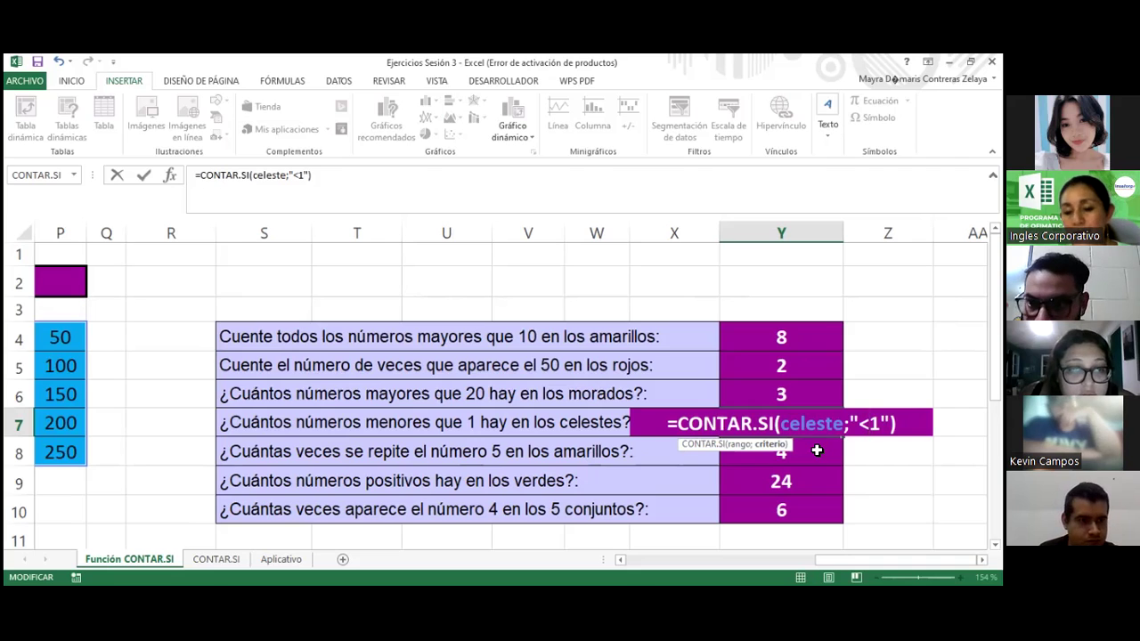
click(817, 450)
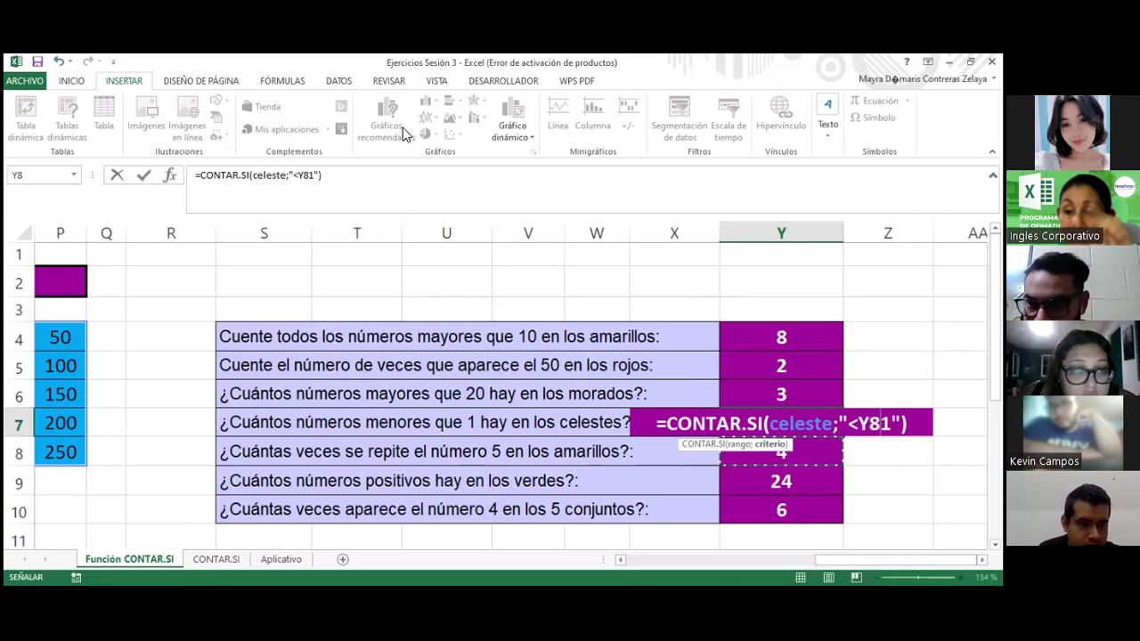
click(64, 65)
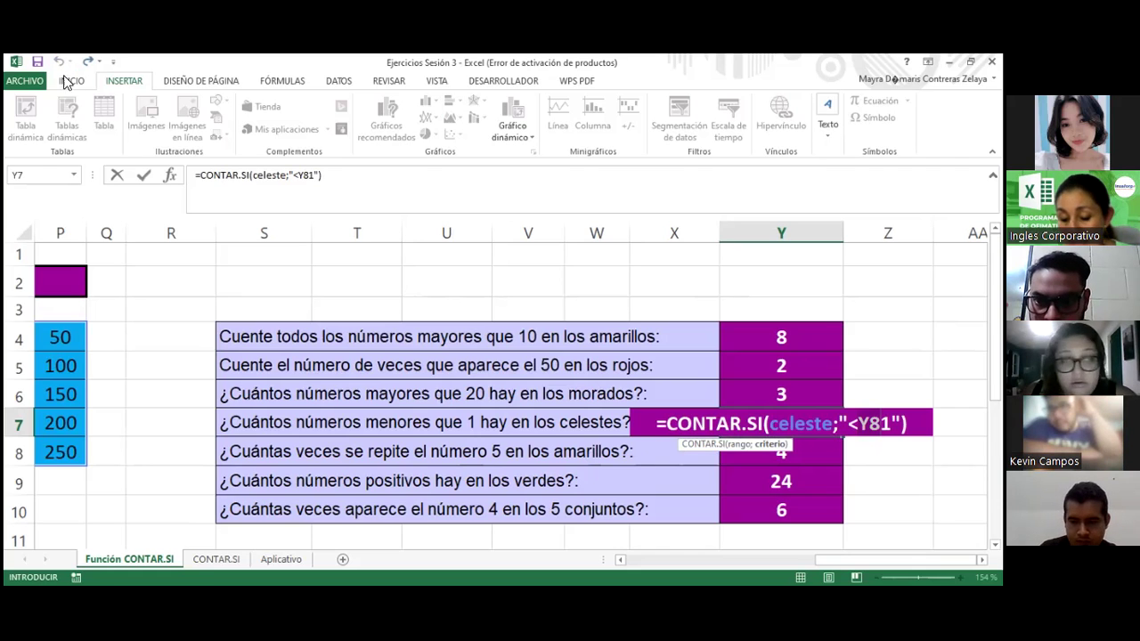
key(F2)
key(BackSpace)
key(BackSpace)
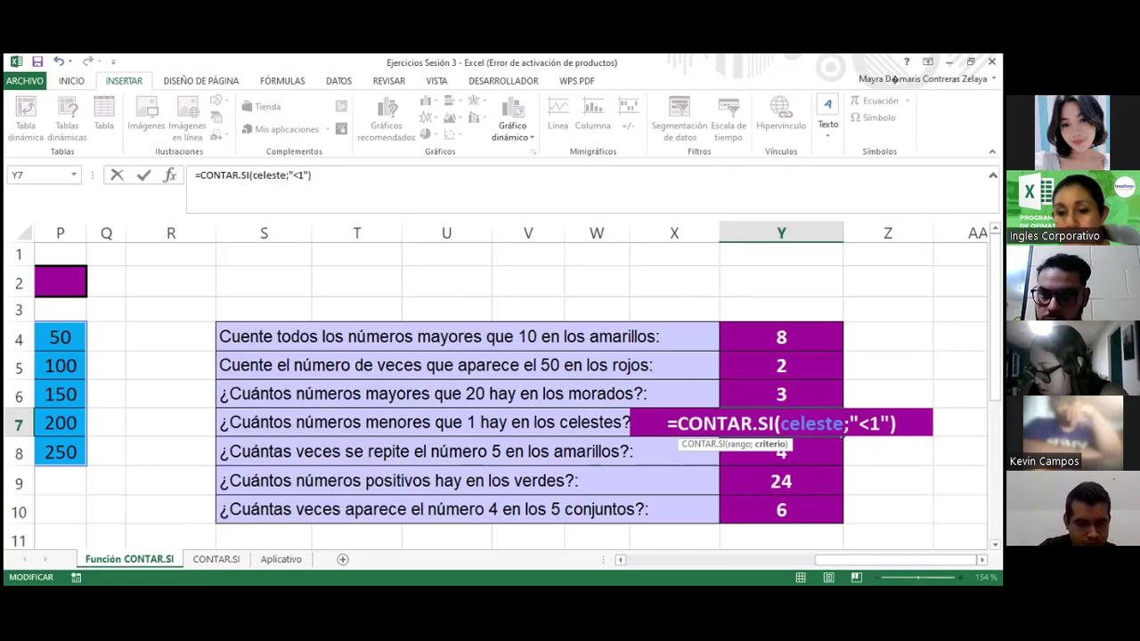
key(Return)
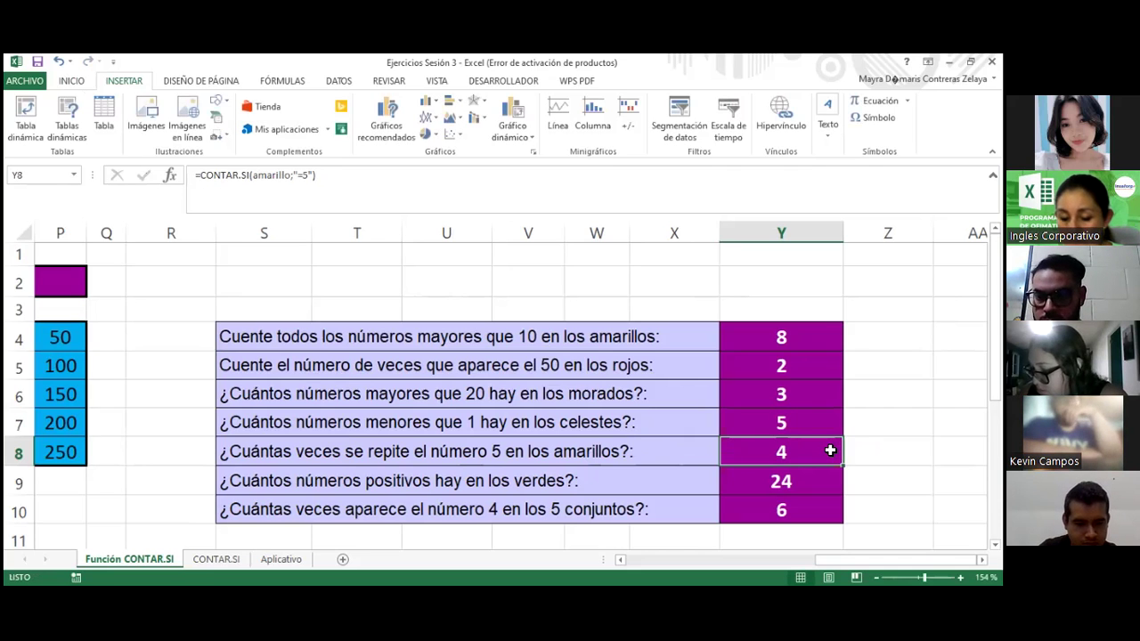
double_click(830, 450)
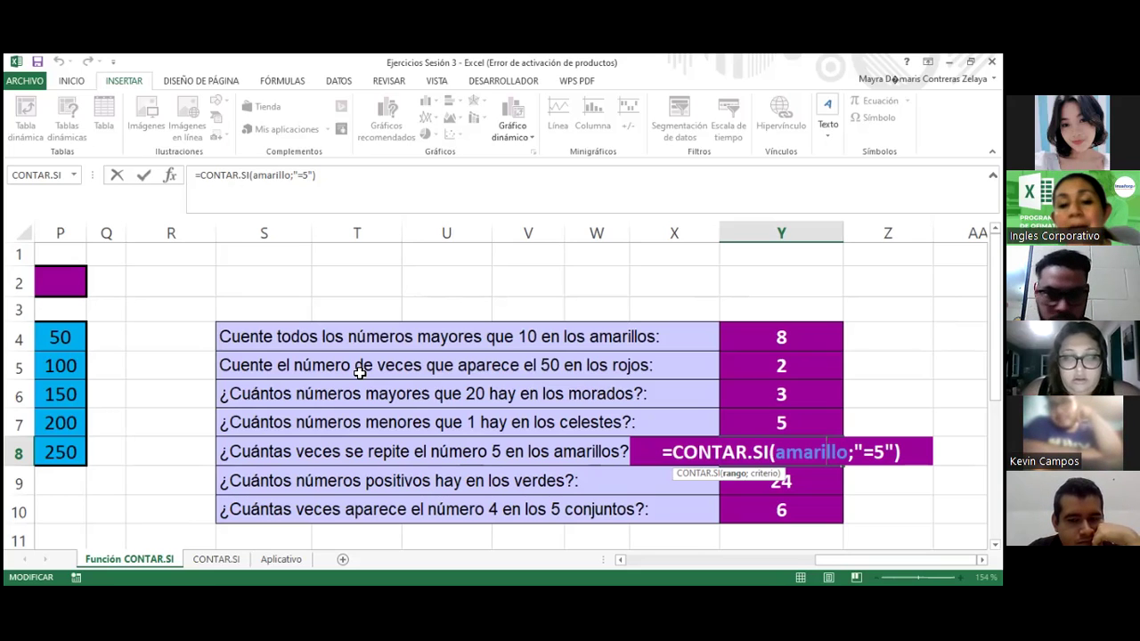
Keep Y9's =CONTAR.SI(verde;">0") unchanged, then open Y10's =CONTAR.SI(numeros;"=4") for editing
key(Return)
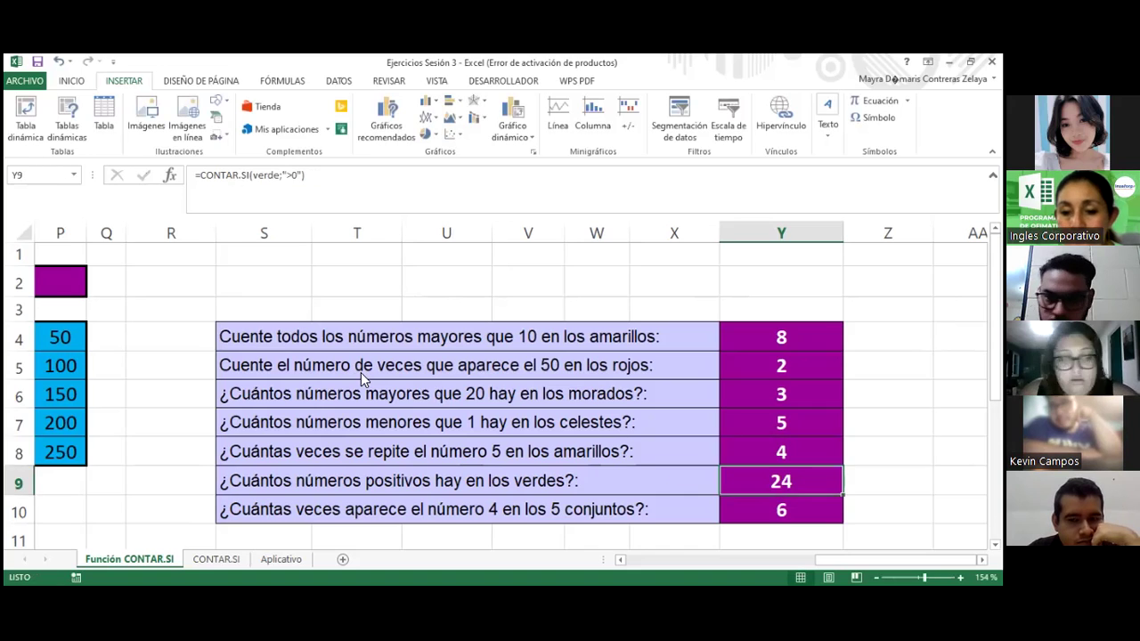
key(F2)
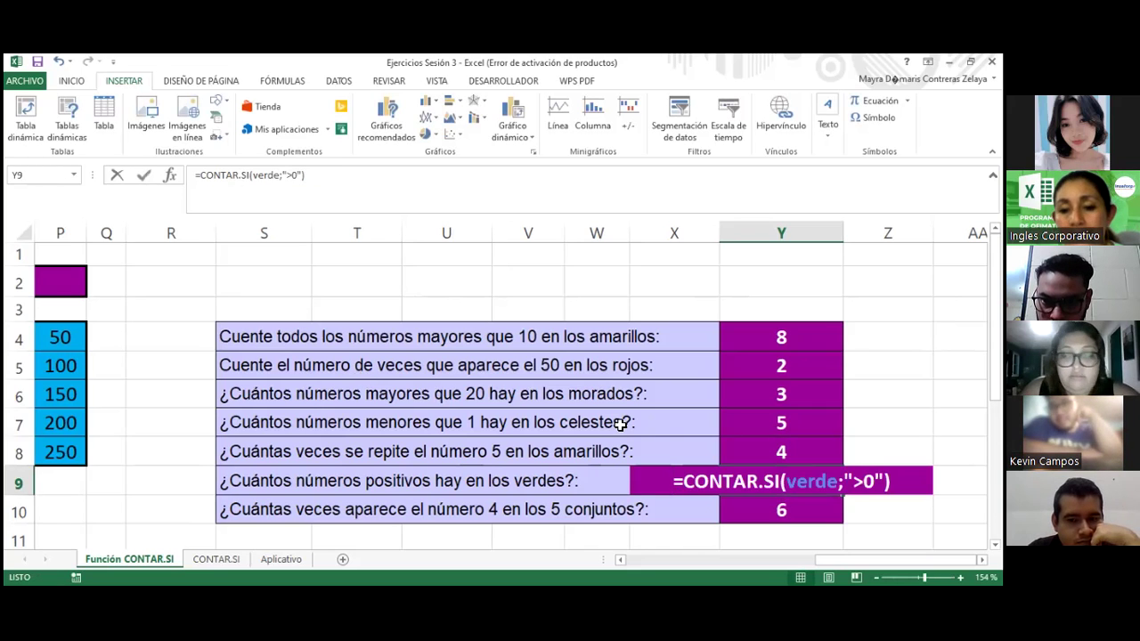
click(734, 481)
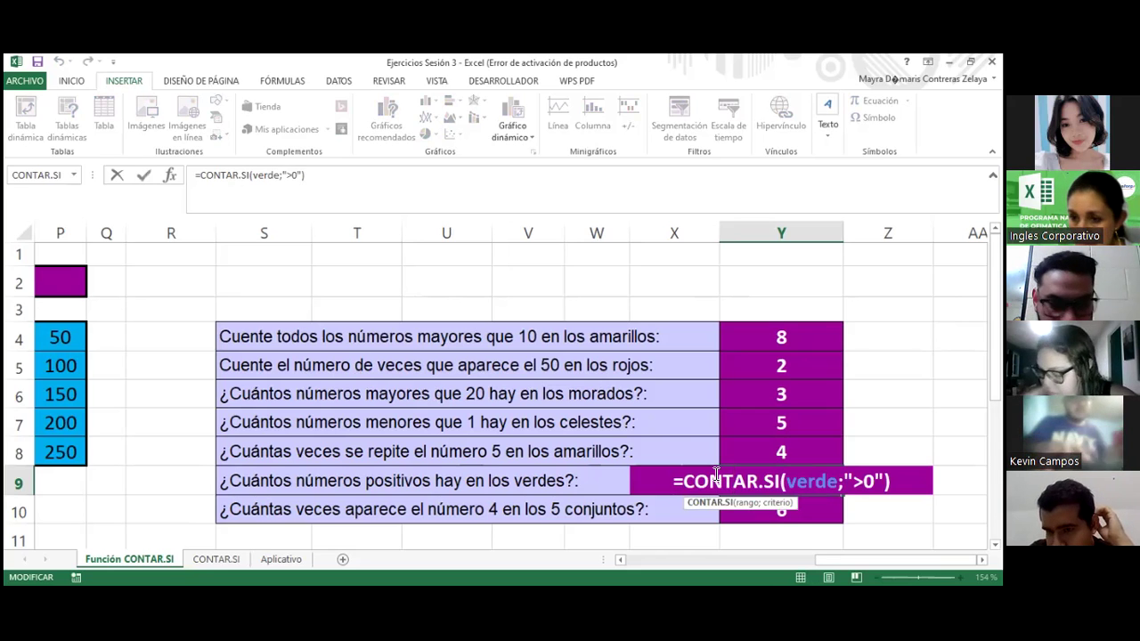
scroll(716, 475, down, 1)
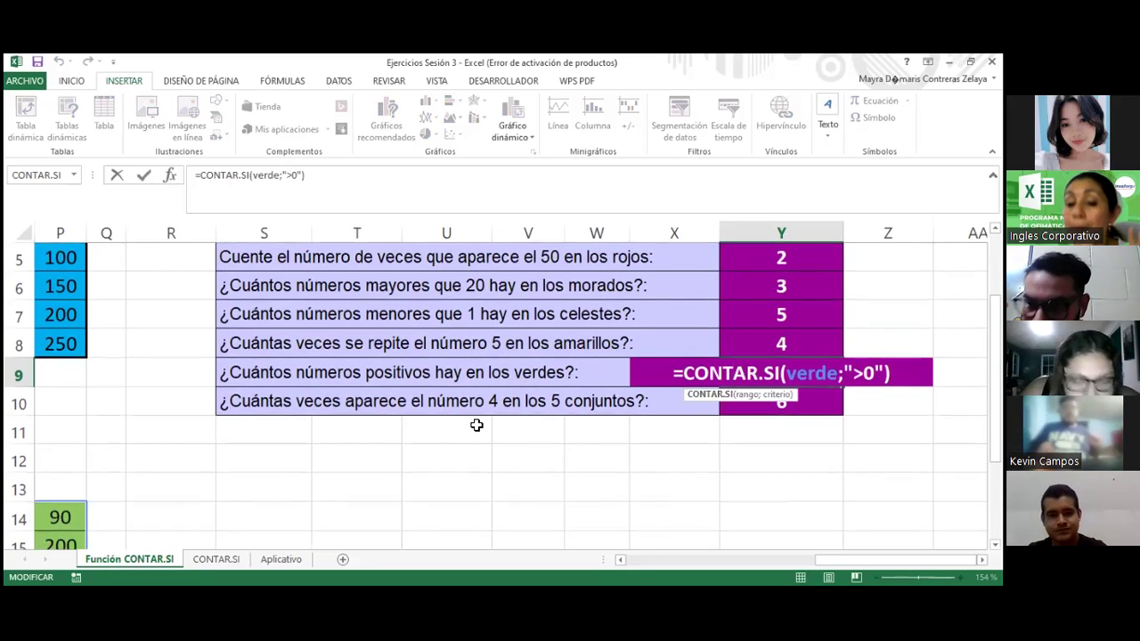
scroll(459, 450, up, 1)
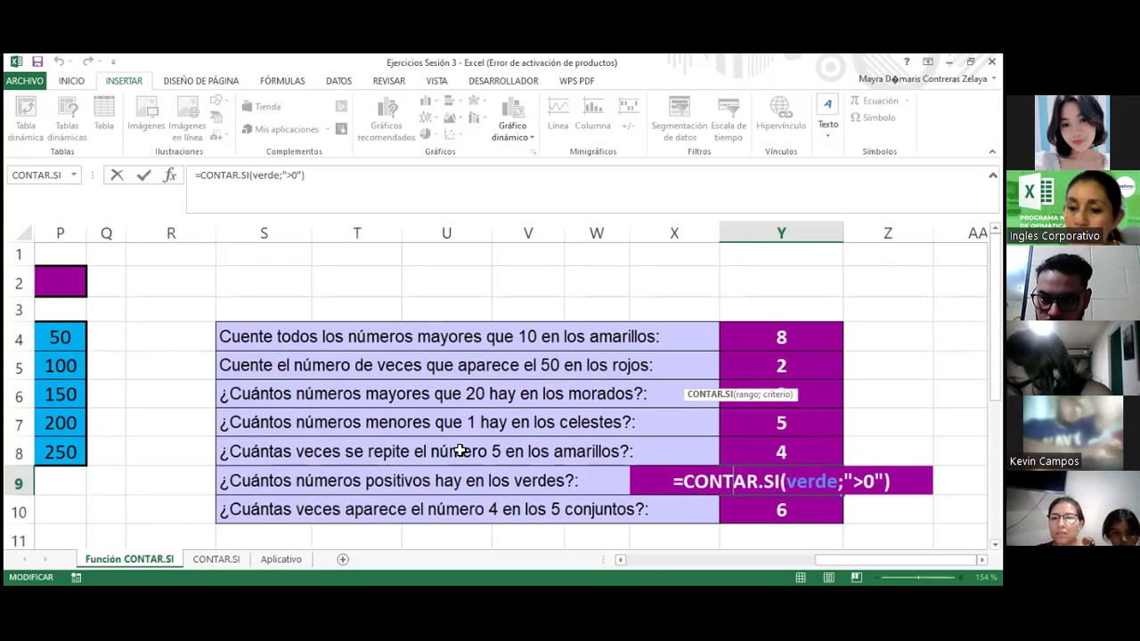
key(Return)
key(F2)
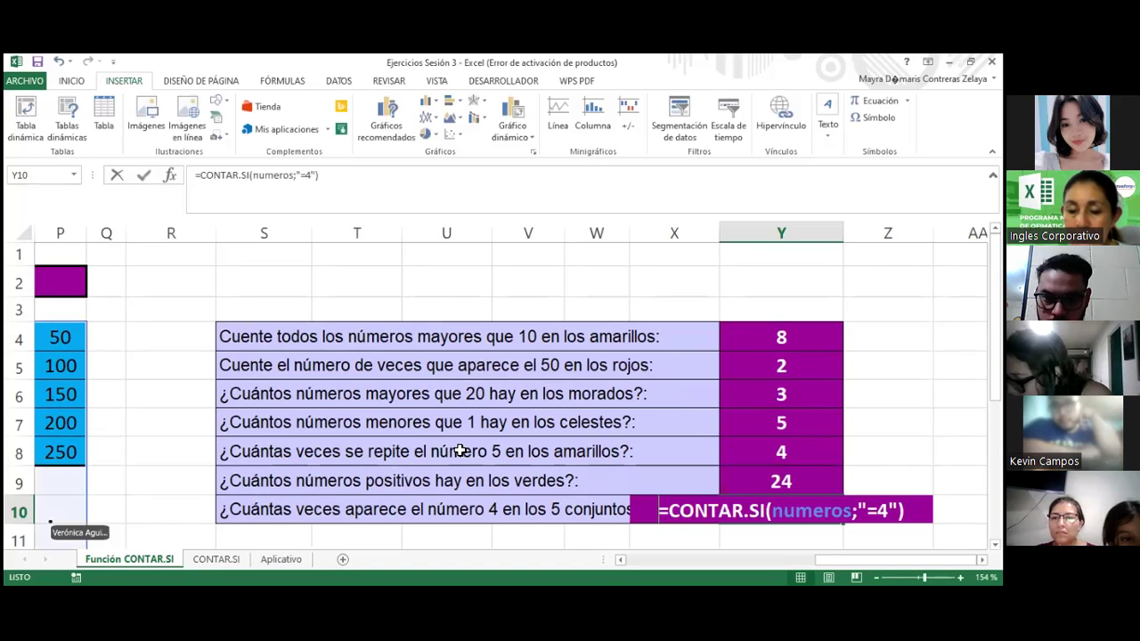
key(F2)
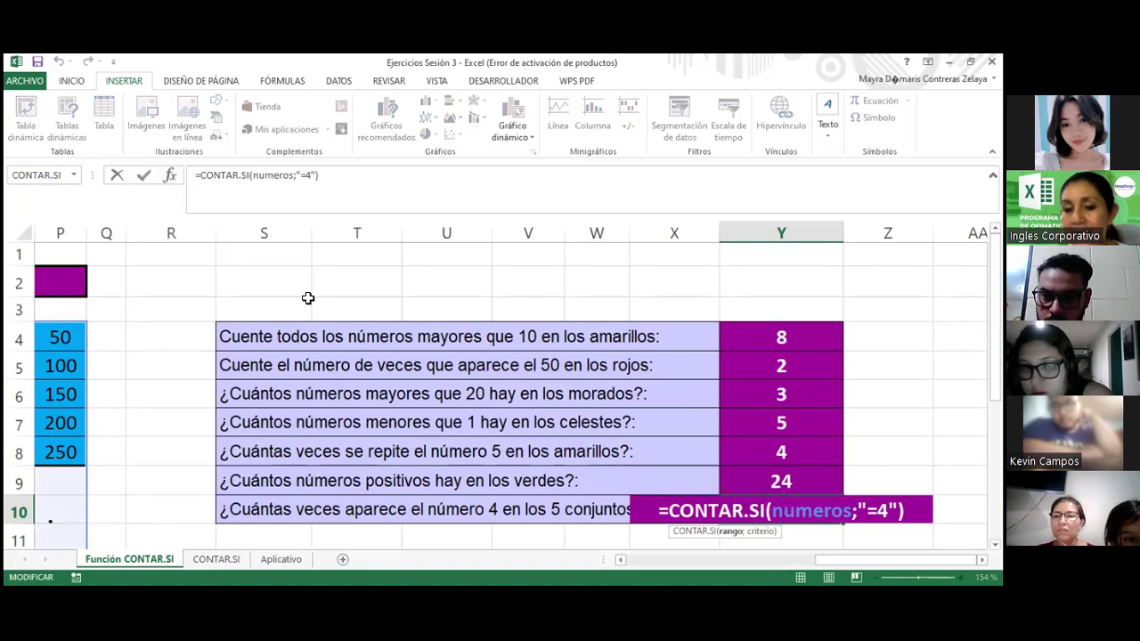
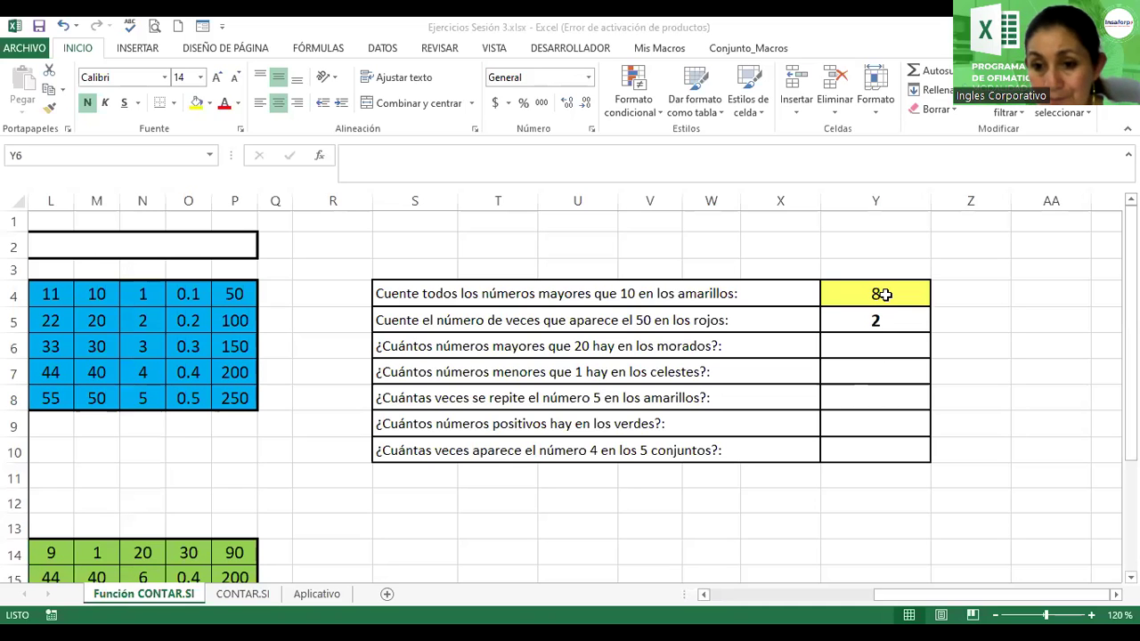
Enter =contar.si(amarillo;"5") in Y8 to count the 5s among the yellow numbers, giving 4
click(887, 292)
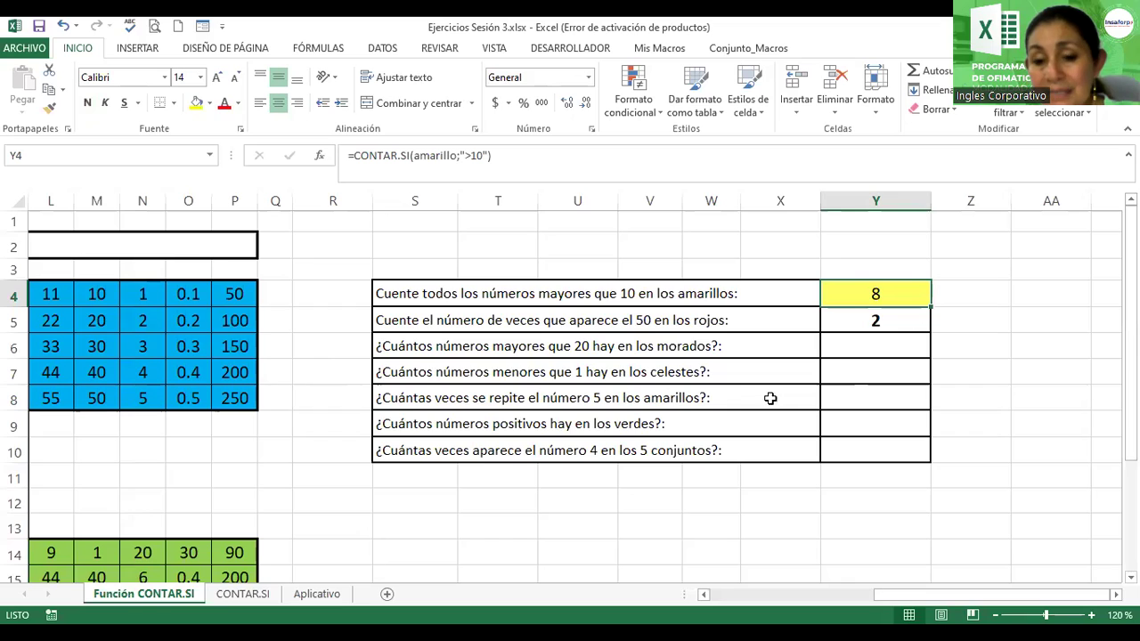
click(838, 399)
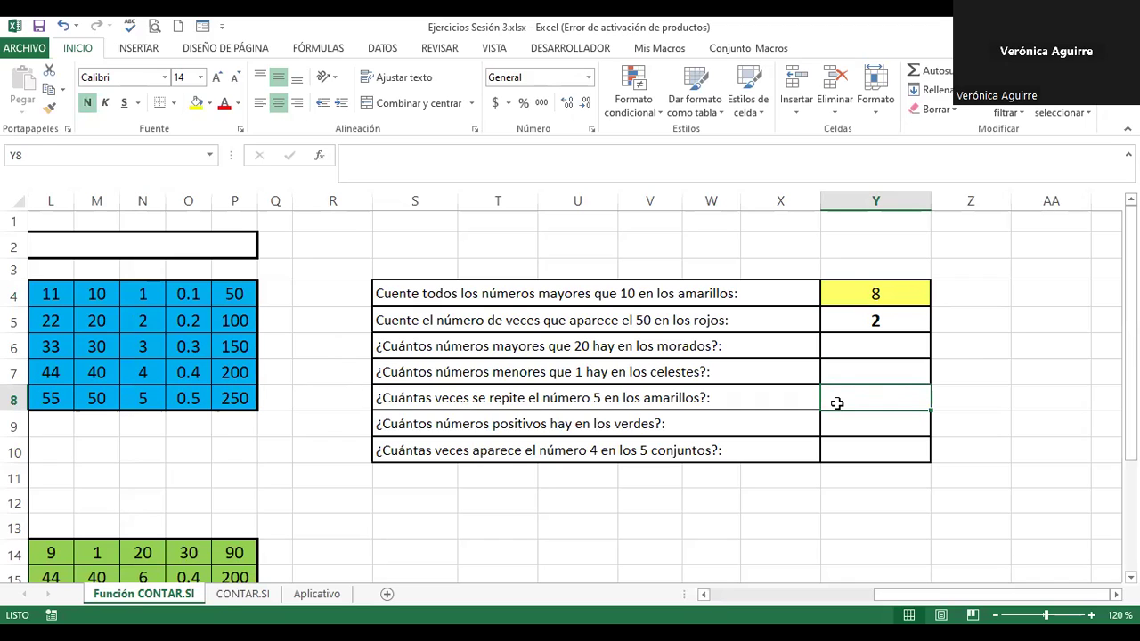
text(=)
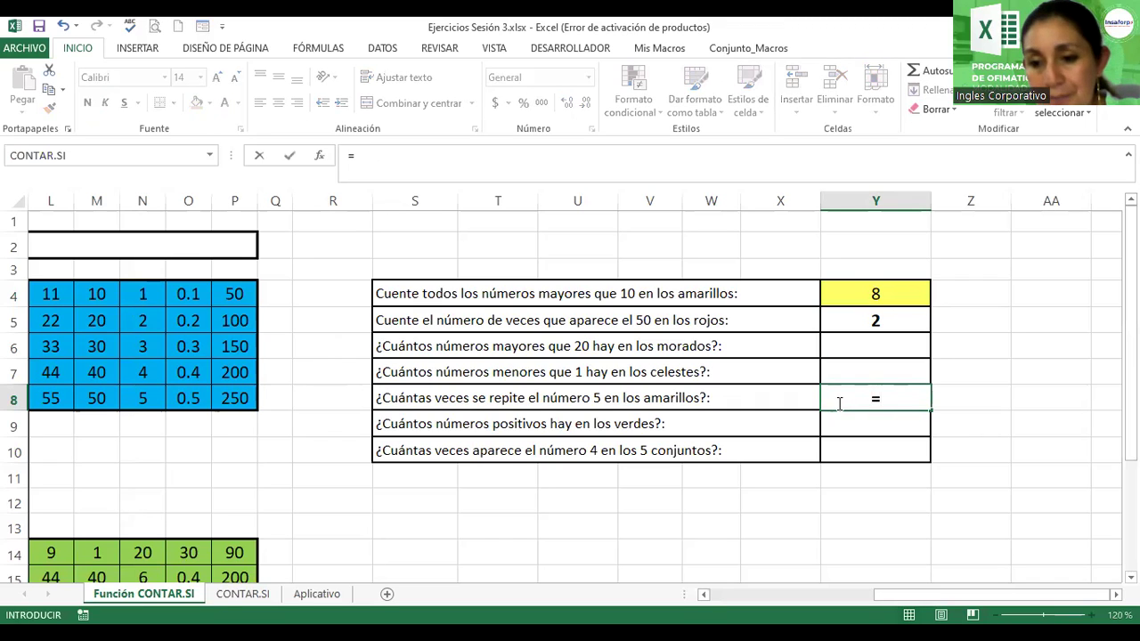
text(contar.si()
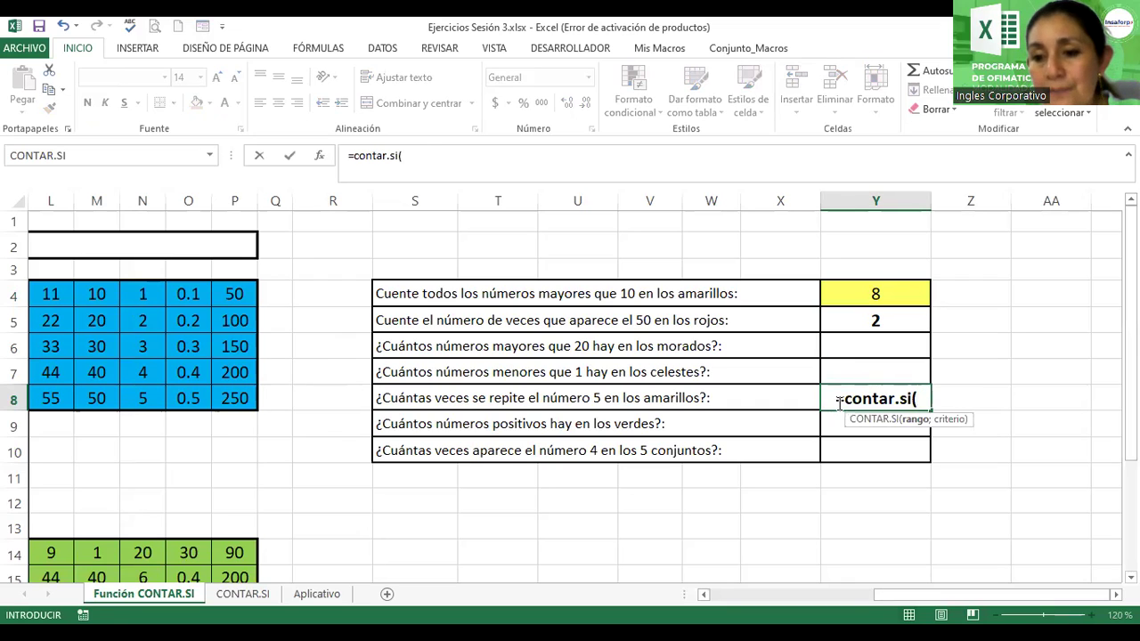
text(amarill)
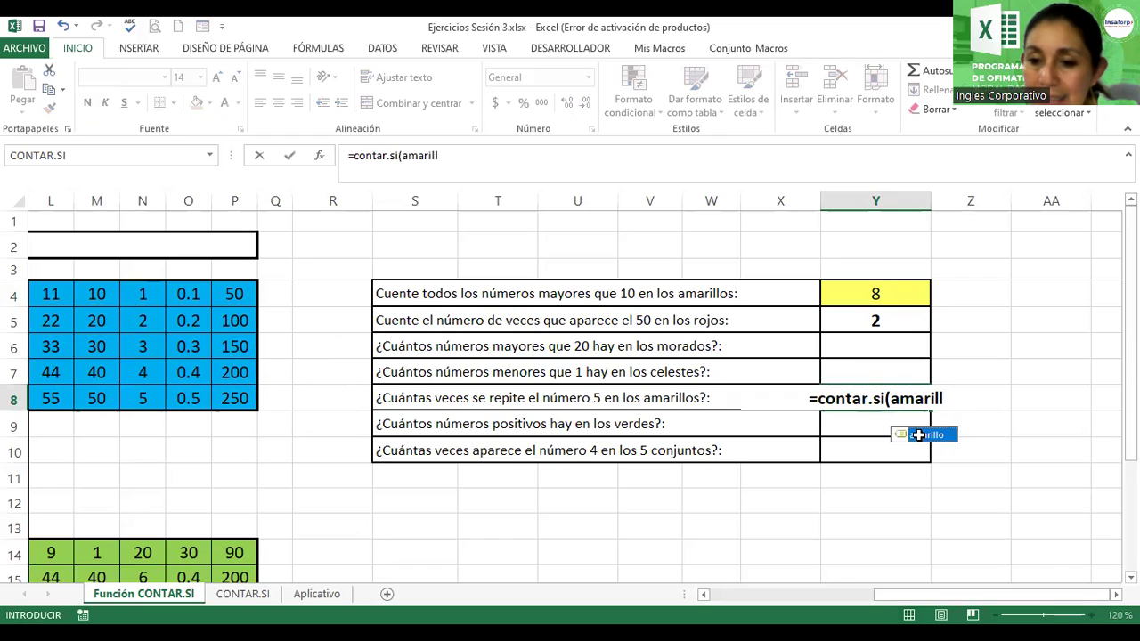
double_click(918, 434)
text(;)
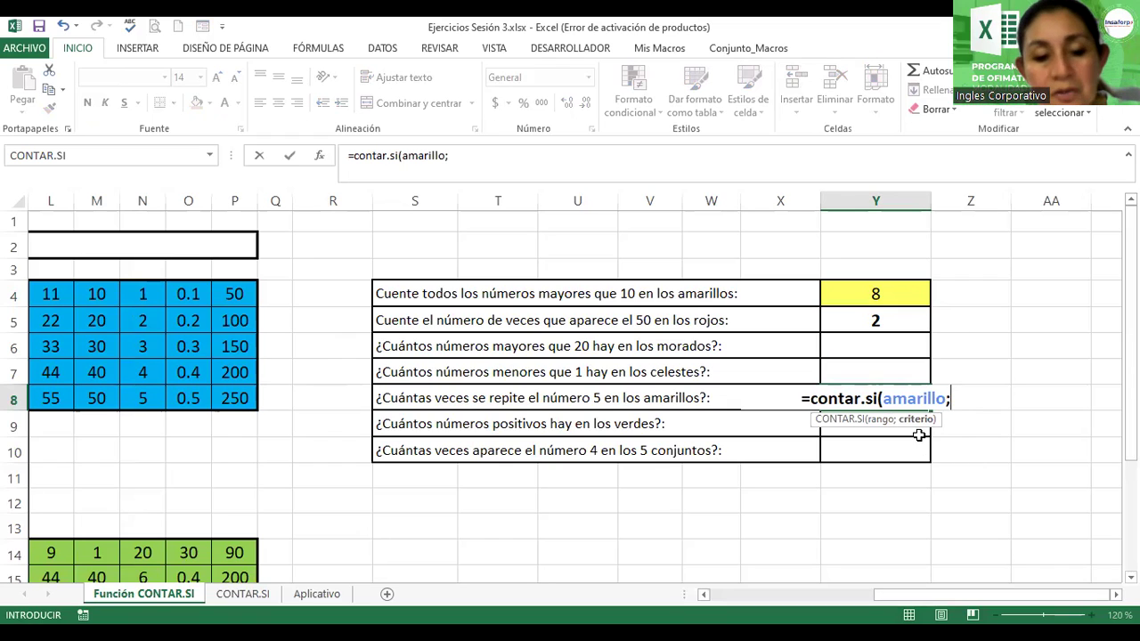
text("5"))
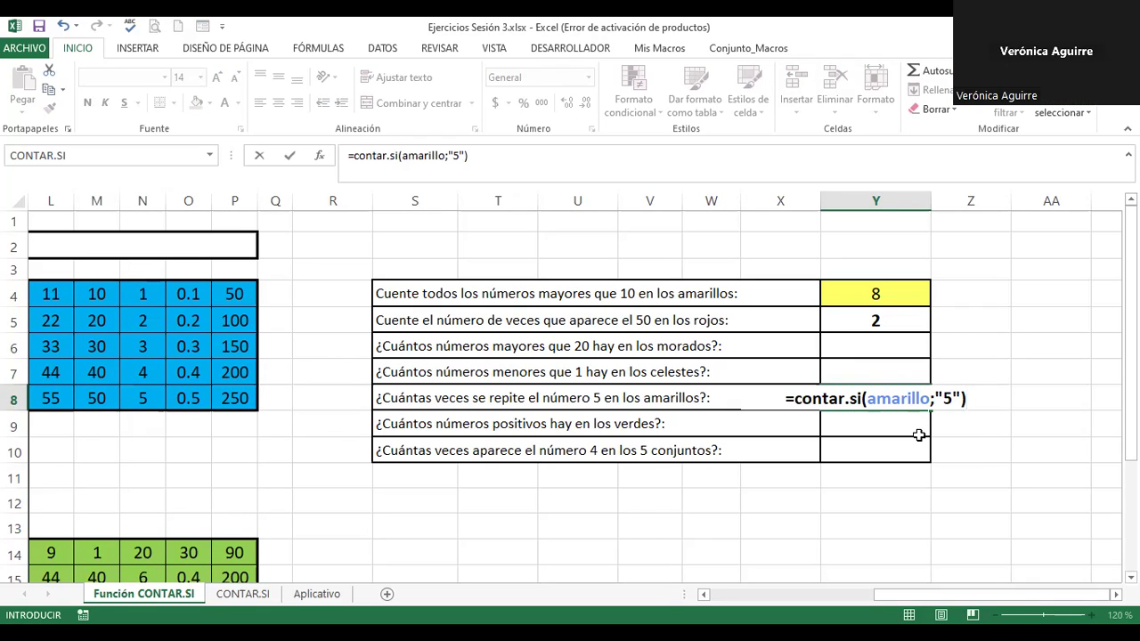
key(Return)
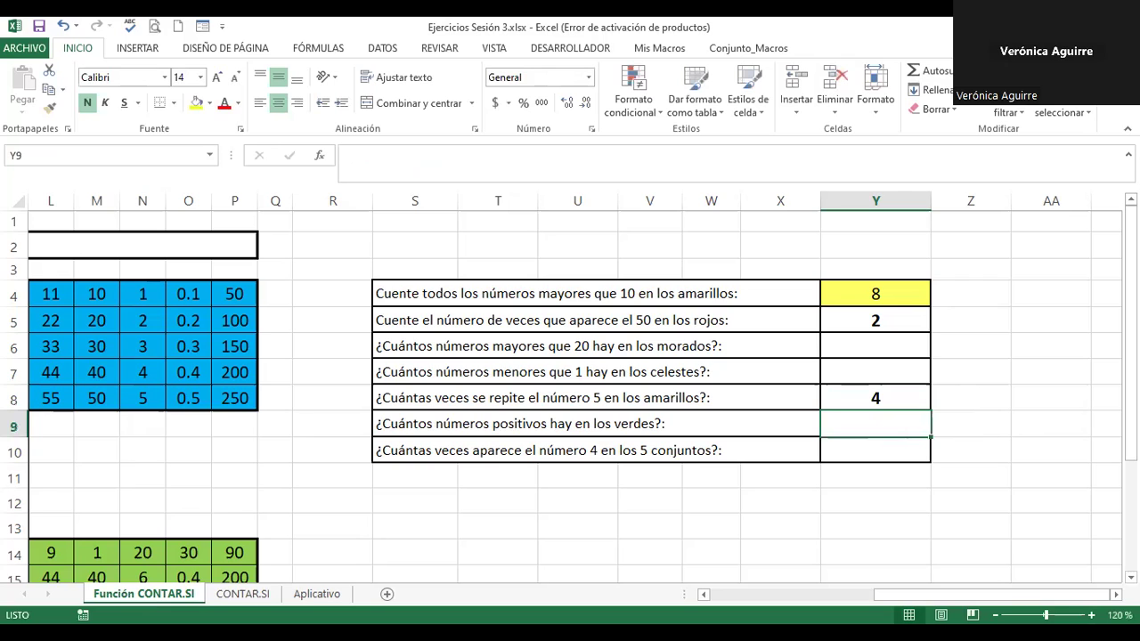
Switch to the CONTAR.SI sheet and look over its Dscto Cliente and summary cells
click(243, 594)
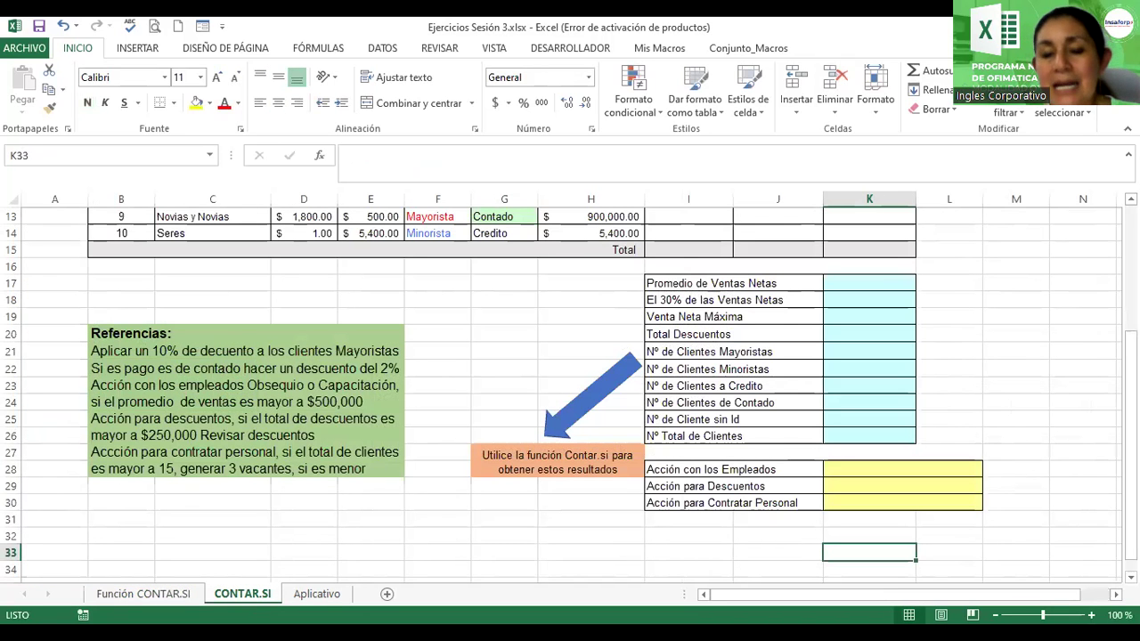
click(730, 420)
click(739, 369)
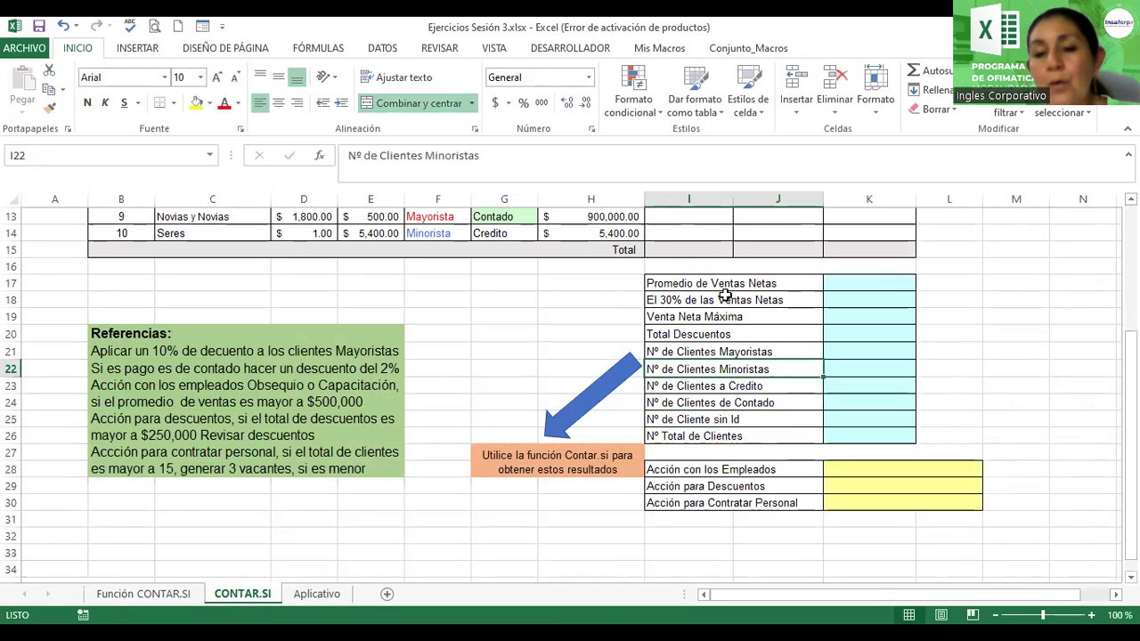
mouse_move(1131, 445)
mouse_down()
mouse_move(1131, 347)
mouse_move(1131, 485)
mouse_up()
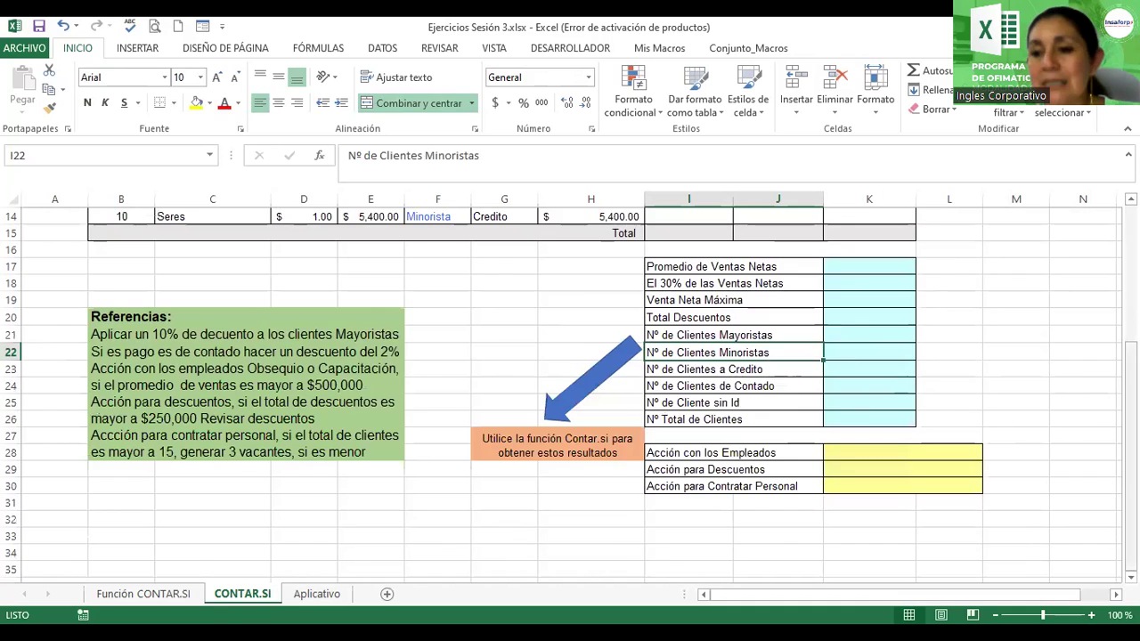
drag(1131, 481, 1131, 347)
click(690, 284)
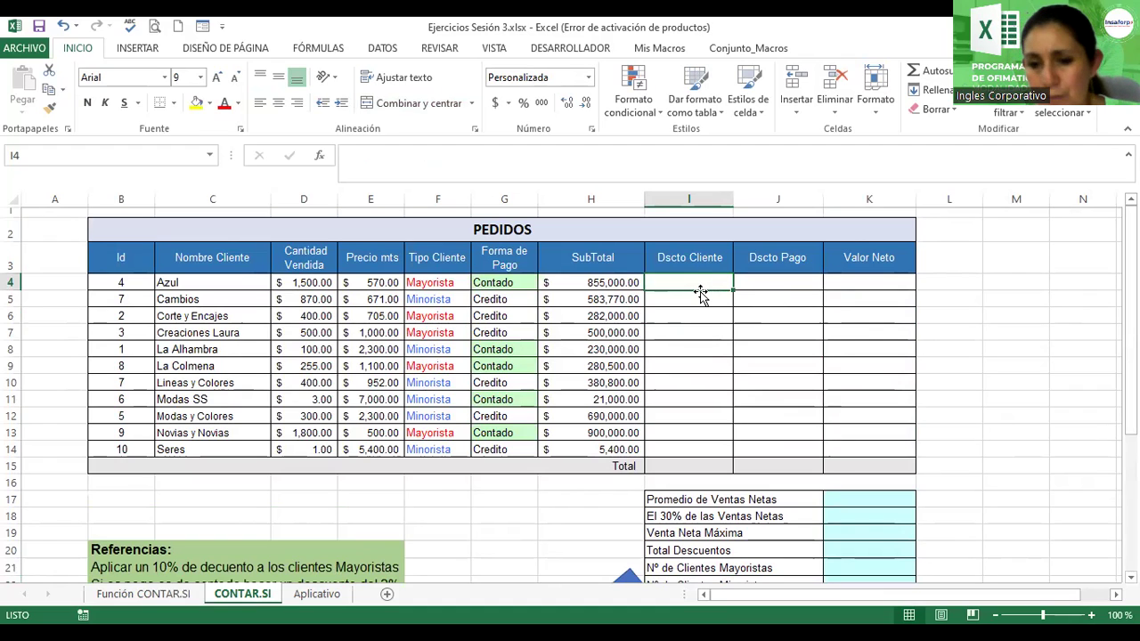
click(838, 502)
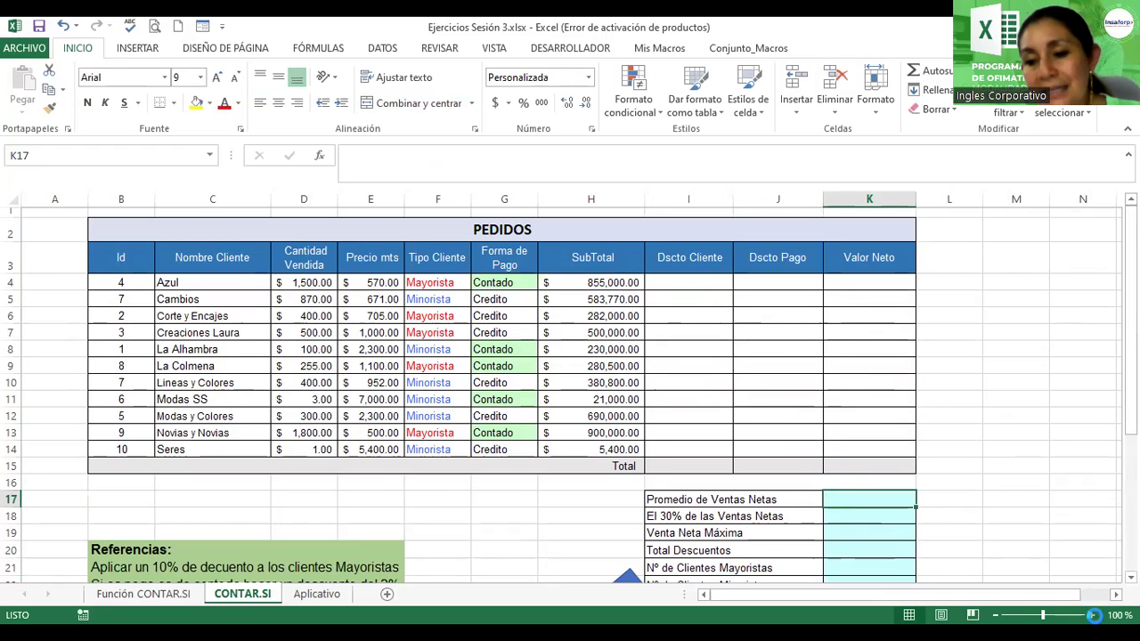
Zoom the sheet to 150% and bring the PEDIDOS table's left columns into view
click(1092, 615)
click(1092, 616)
click(1092, 615)
click(1091, 615)
click(1092, 616)
mouse_move(962, 596)
mouse_down()
mouse_move(989, 603)
mouse_move(804, 596)
mouse_up()
scroll(827, 405, down, 2)
click(828, 403)
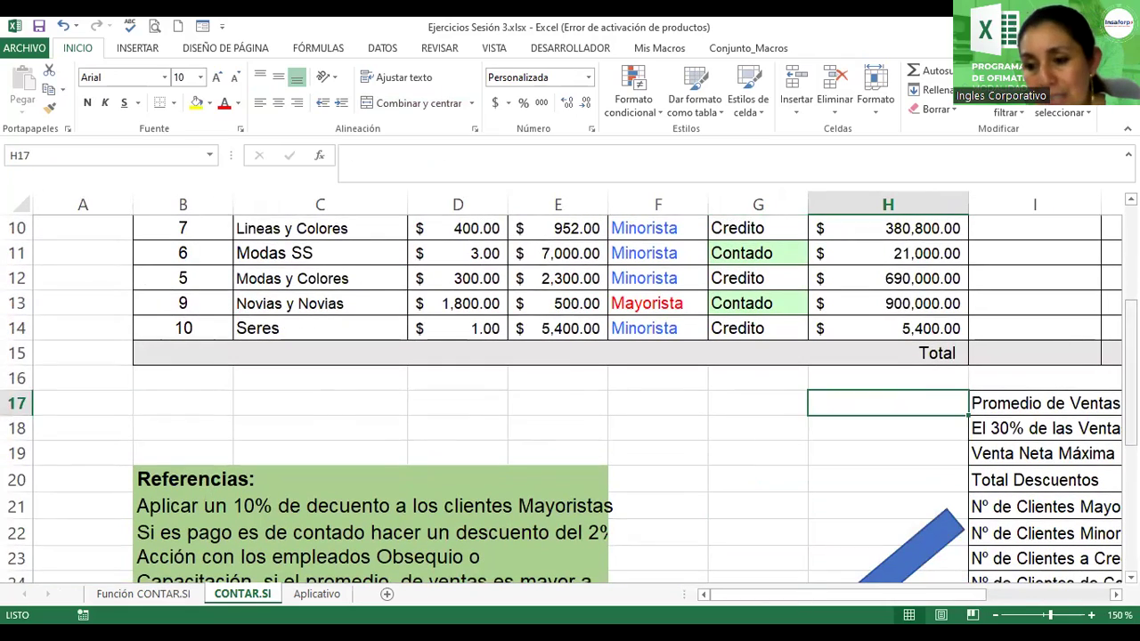
scroll(828, 403, up, 3)
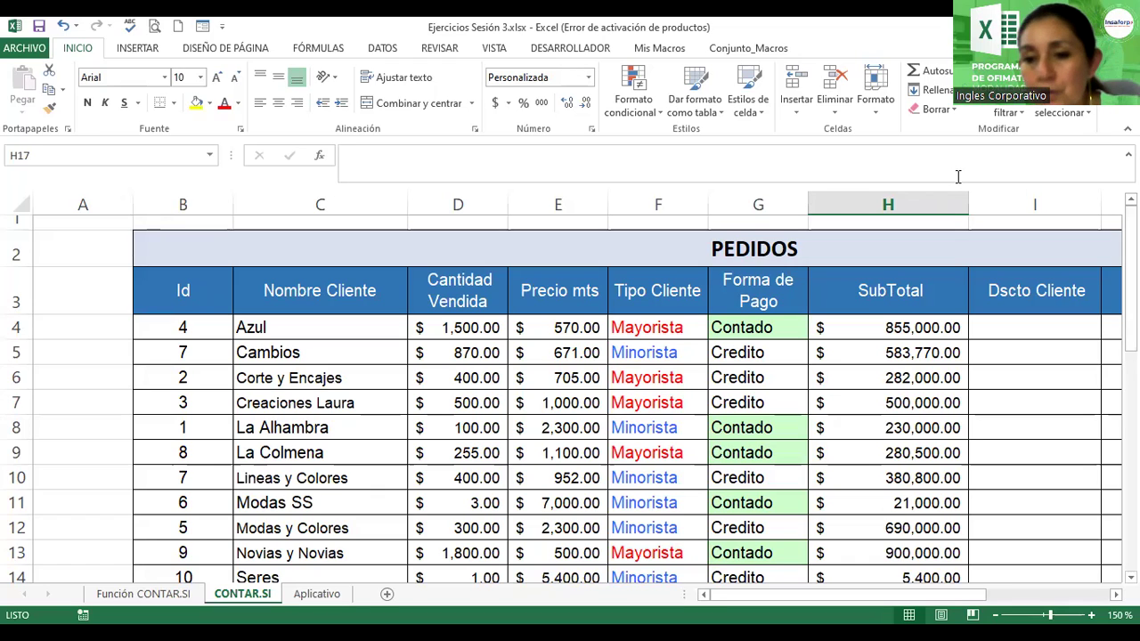
double_click(942, 329)
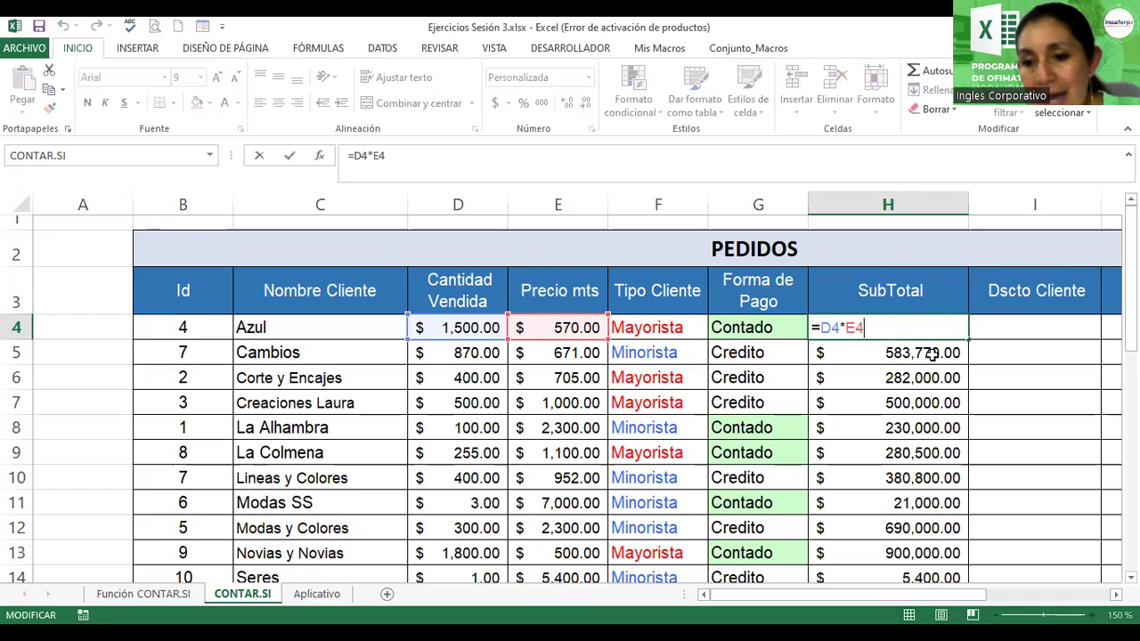
double_click(935, 349)
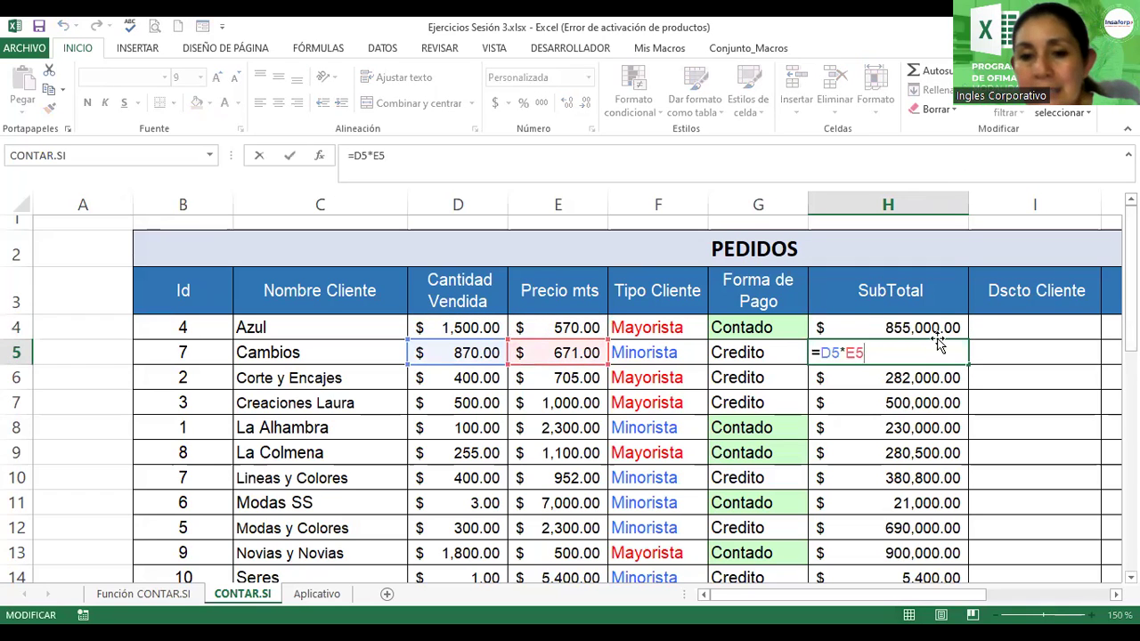
key(Return)
click(878, 326)
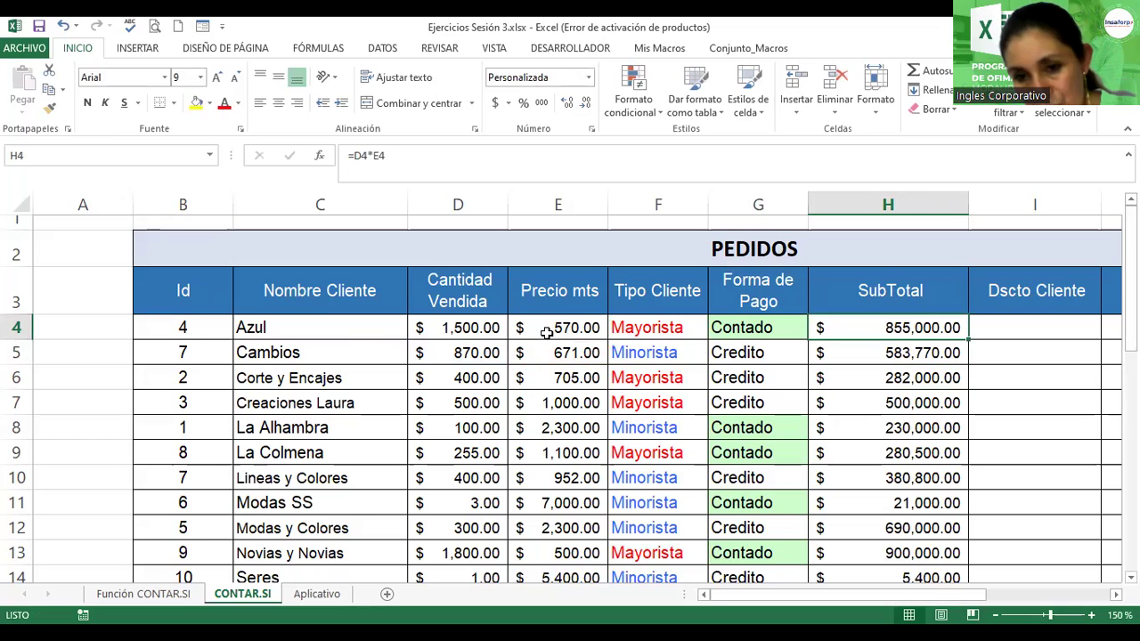
click(1057, 328)
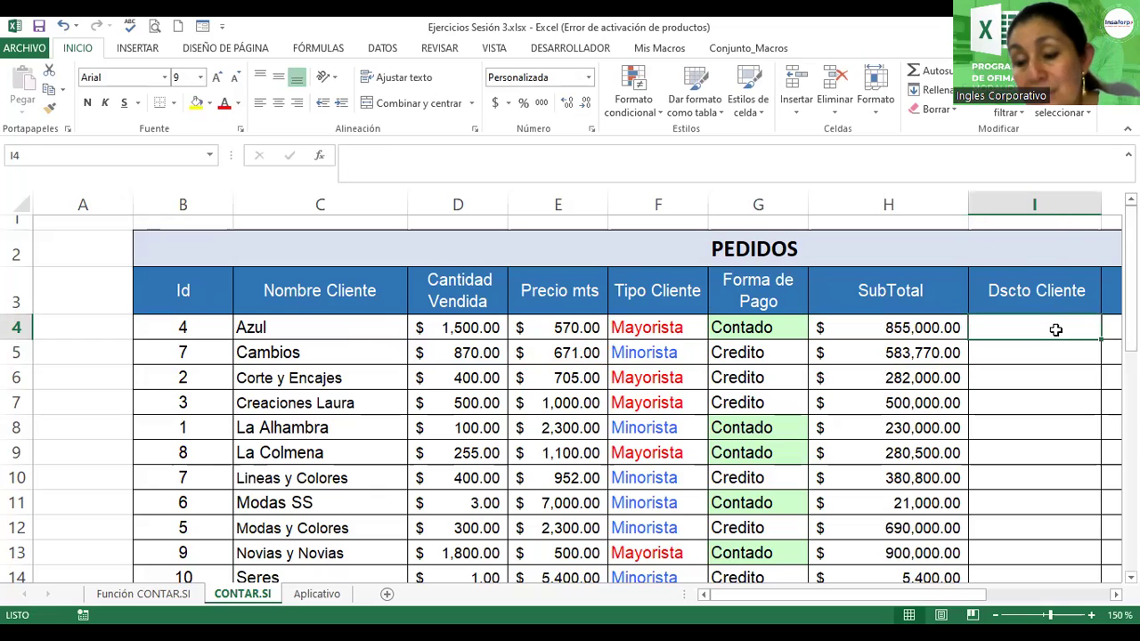
click(995, 614)
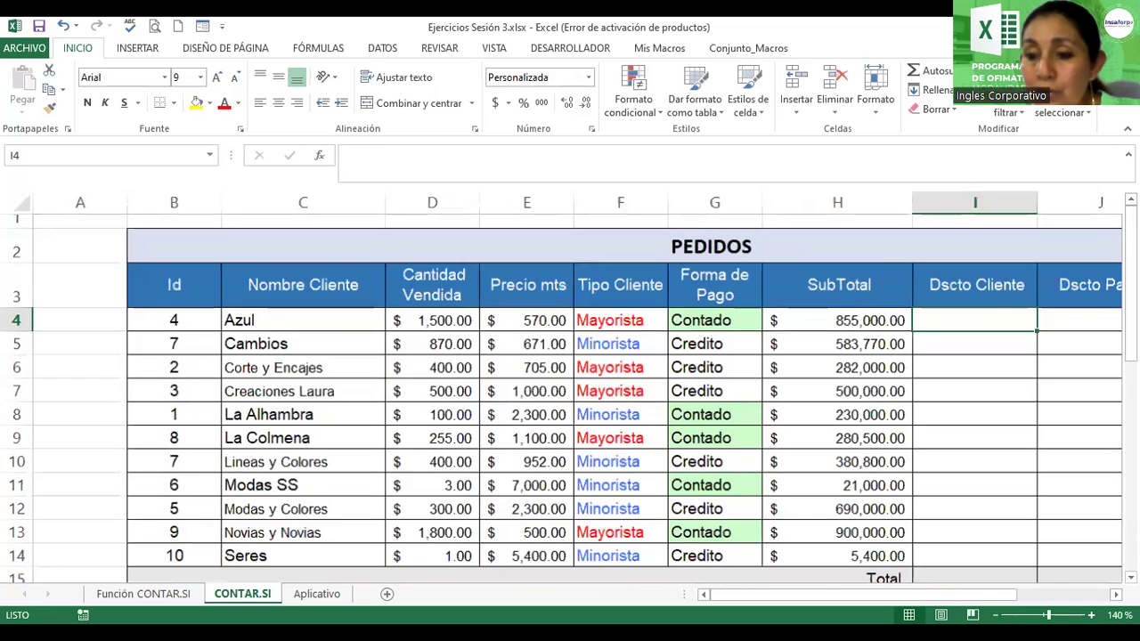
click(994, 614)
click(995, 615)
scroll(1056, 339, down, 3)
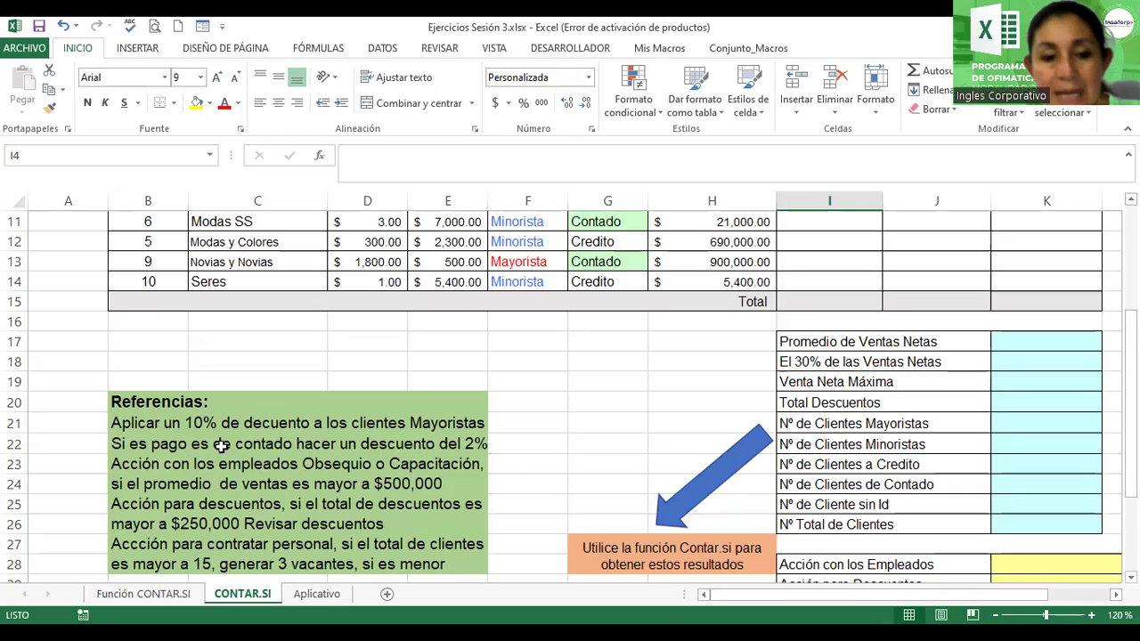
click(400, 427)
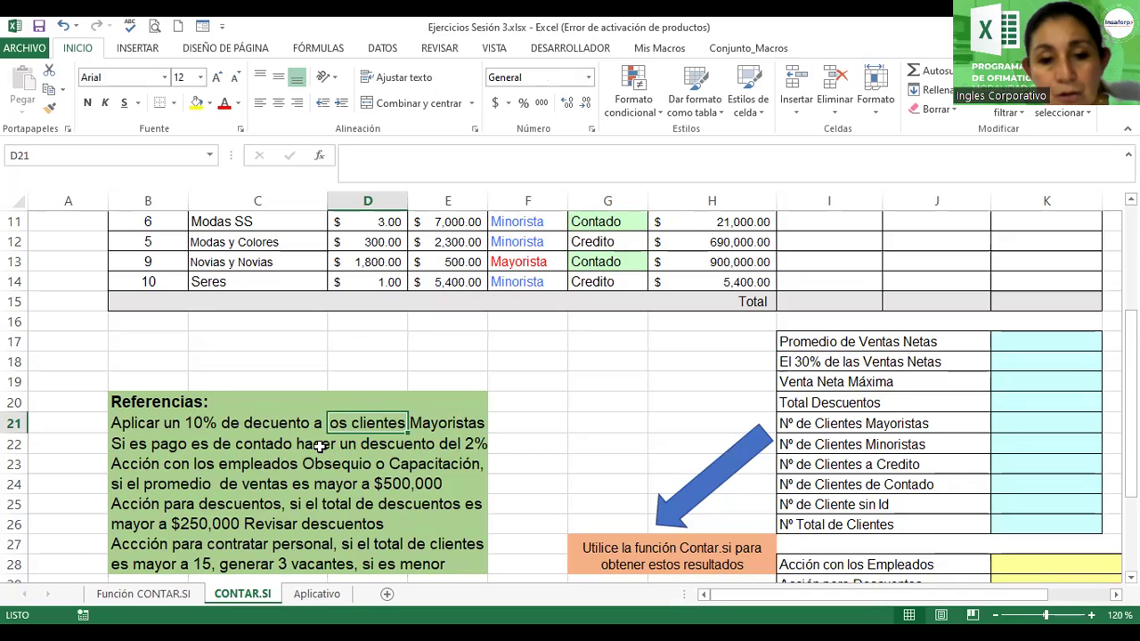
drag(1130, 453, 1130, 350)
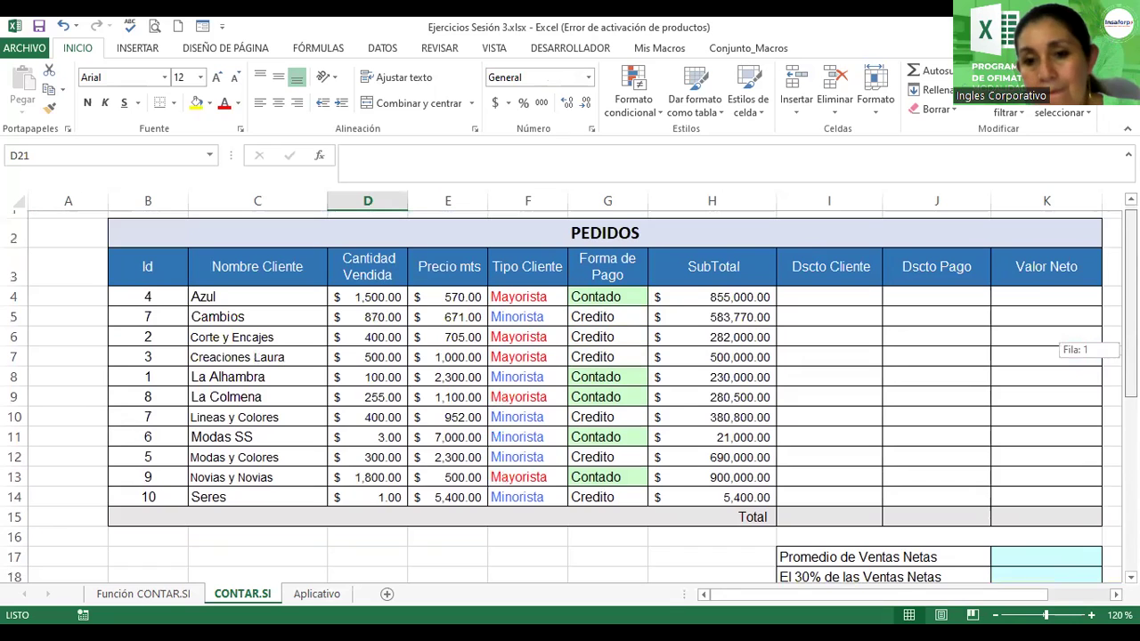
click(802, 289)
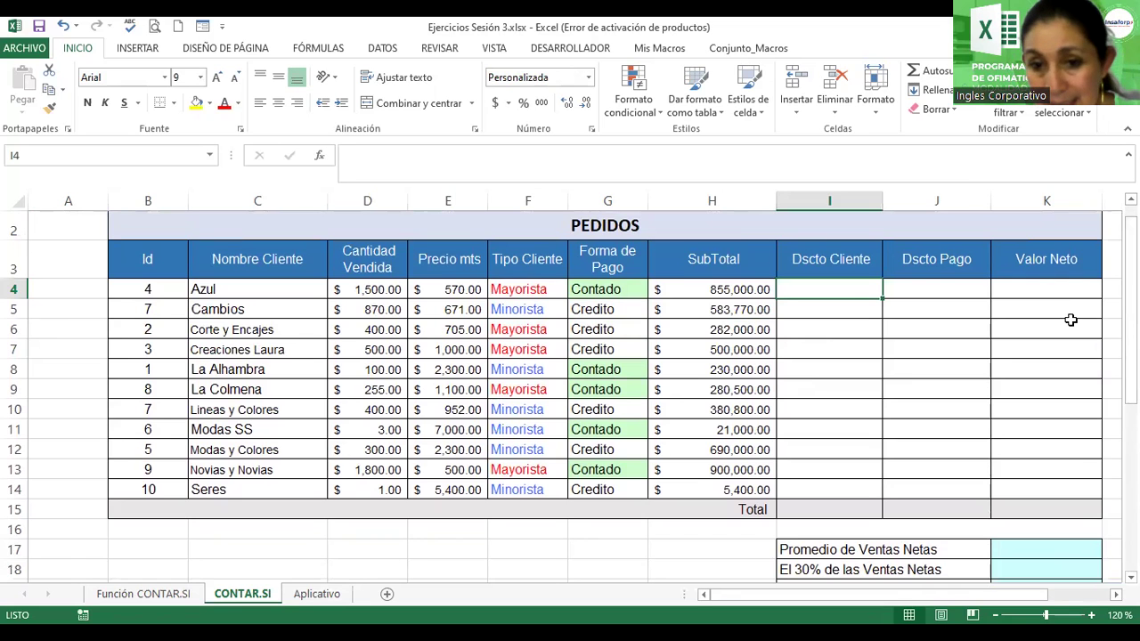
mouse_move(1130, 223)
mouse_down()
mouse_move(1129, 318)
mouse_move(1129, 223)
mouse_up()
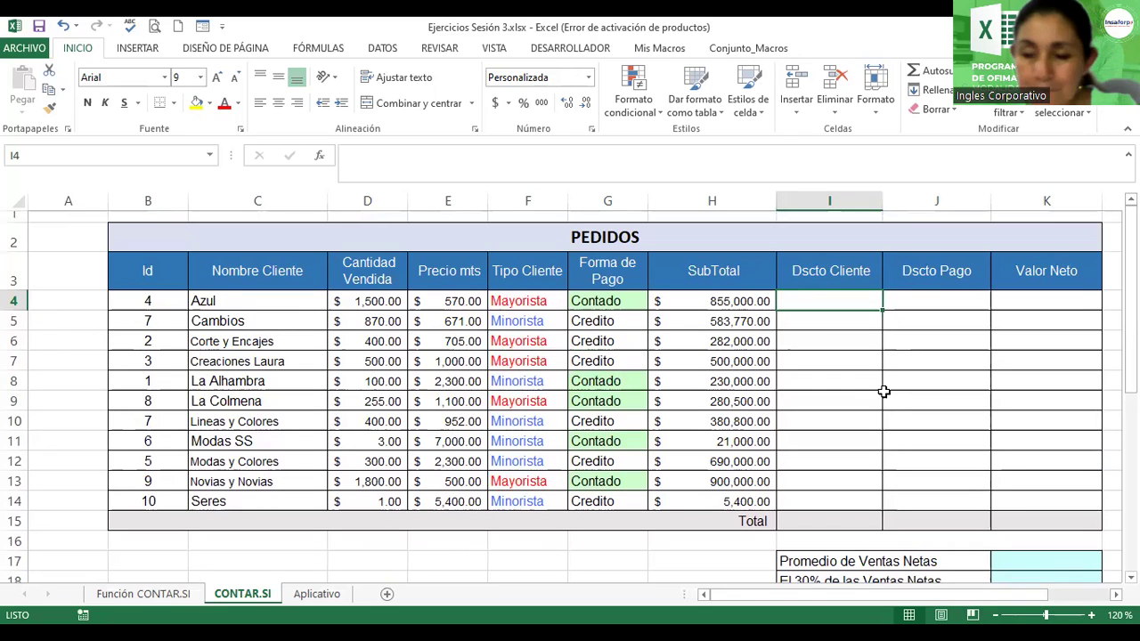
Start the I4 formula as =Si(F4="Mayorista";H4*10%; for the wholesale discount
text(=)
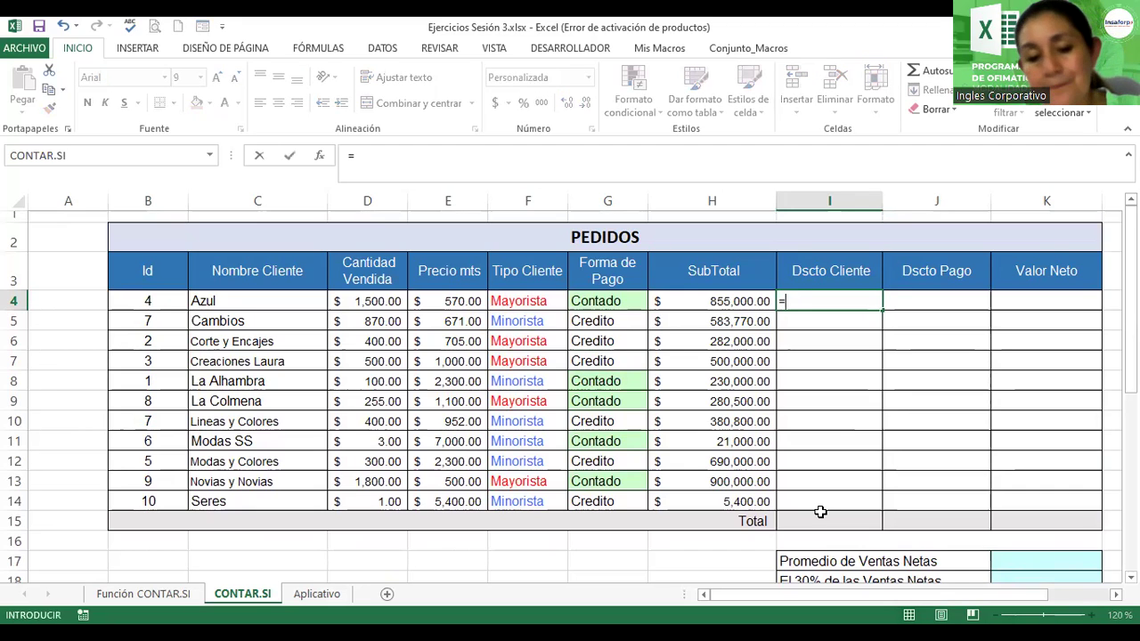
text(Si()
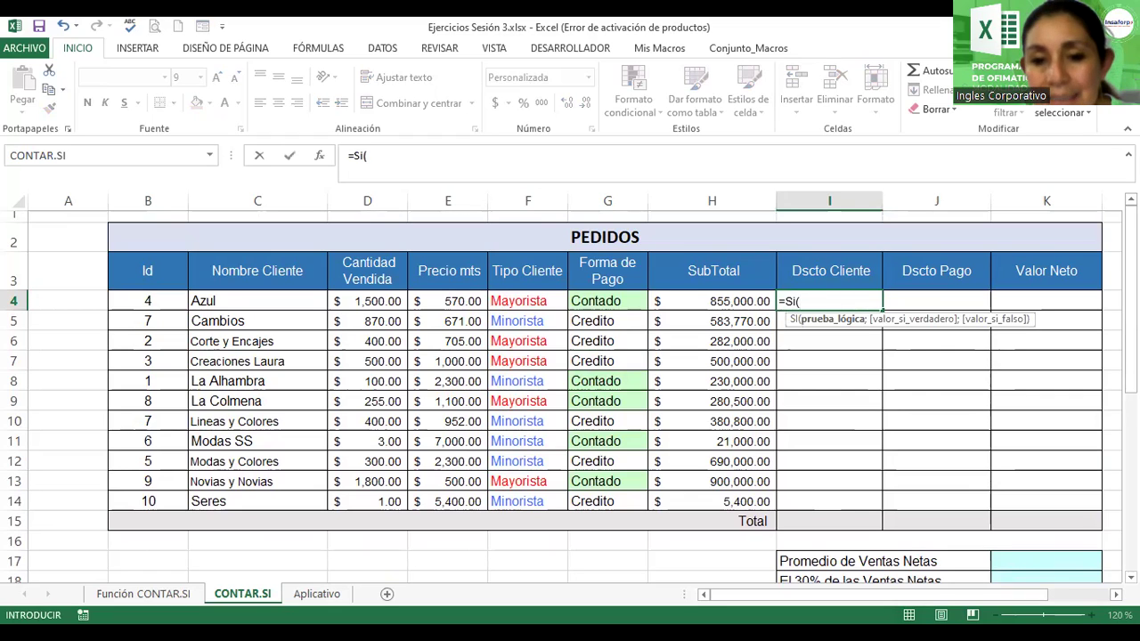
click(504, 301)
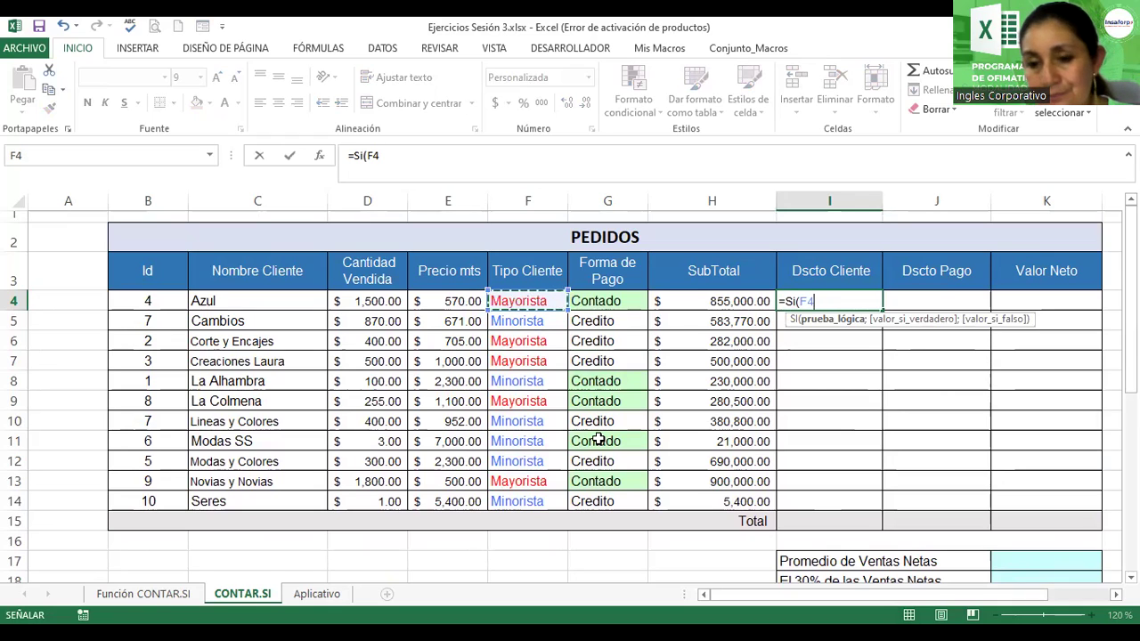
text(=)
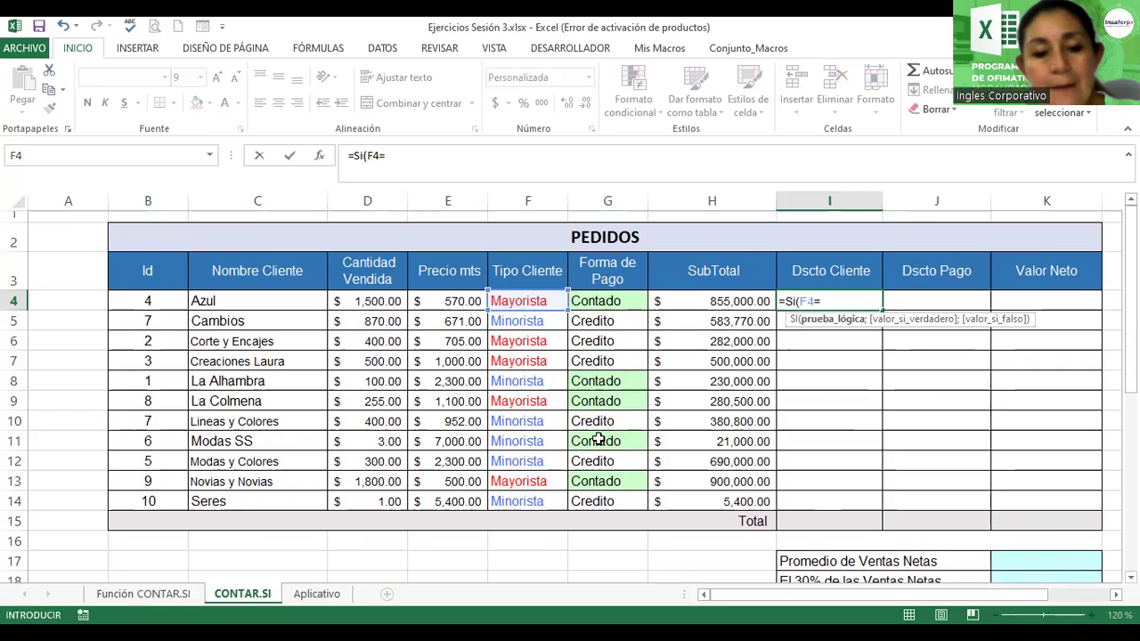
text("Mayorista)
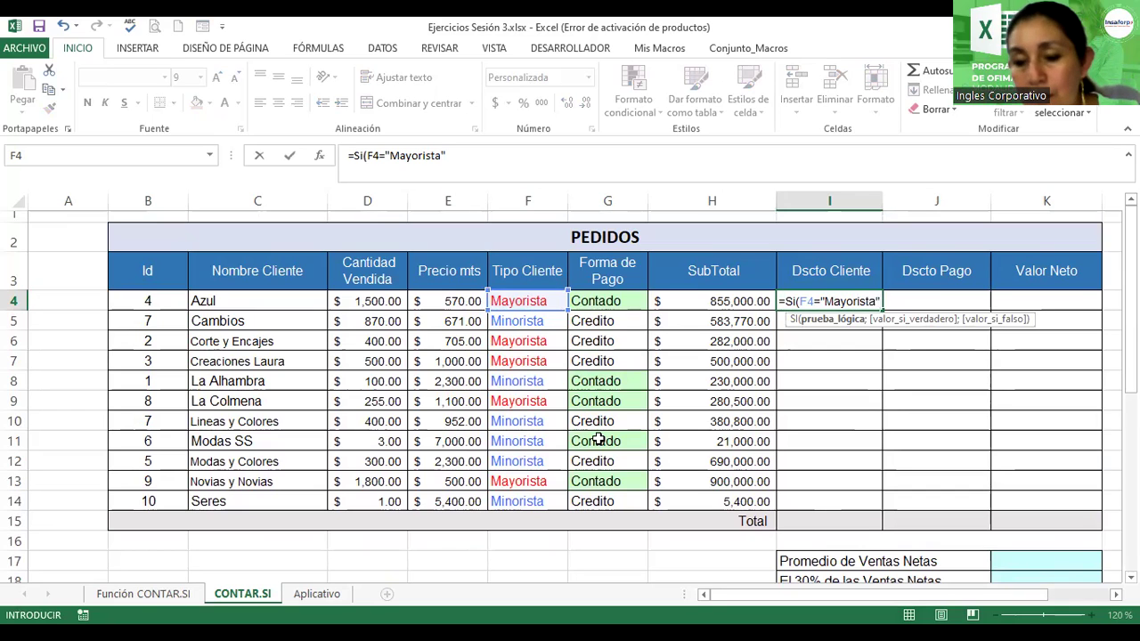
text(;)
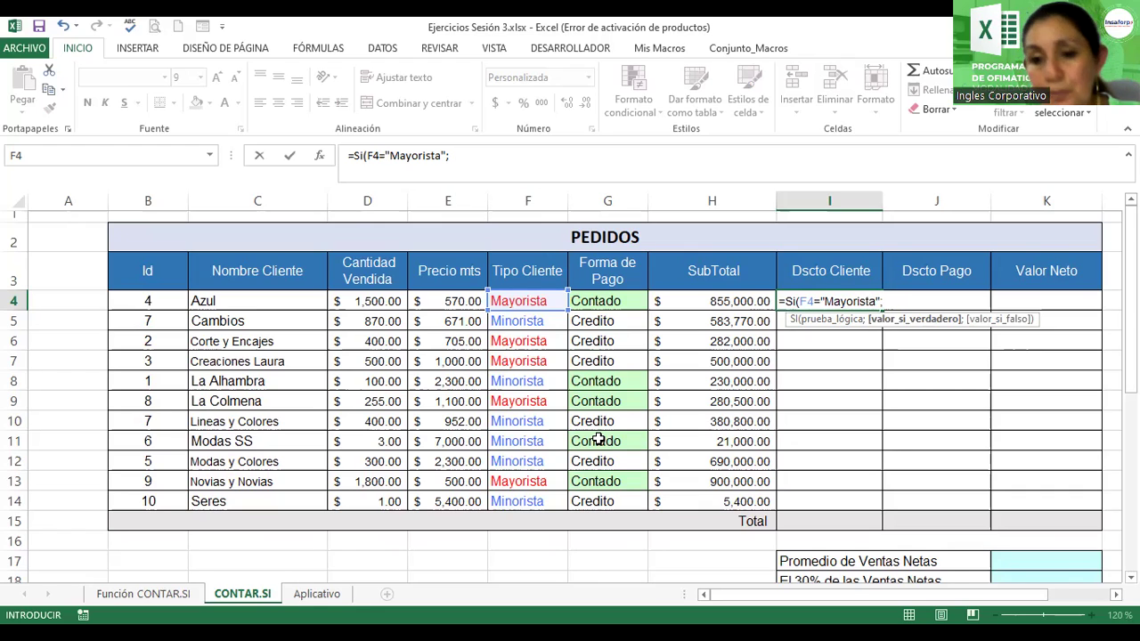
click(677, 303)
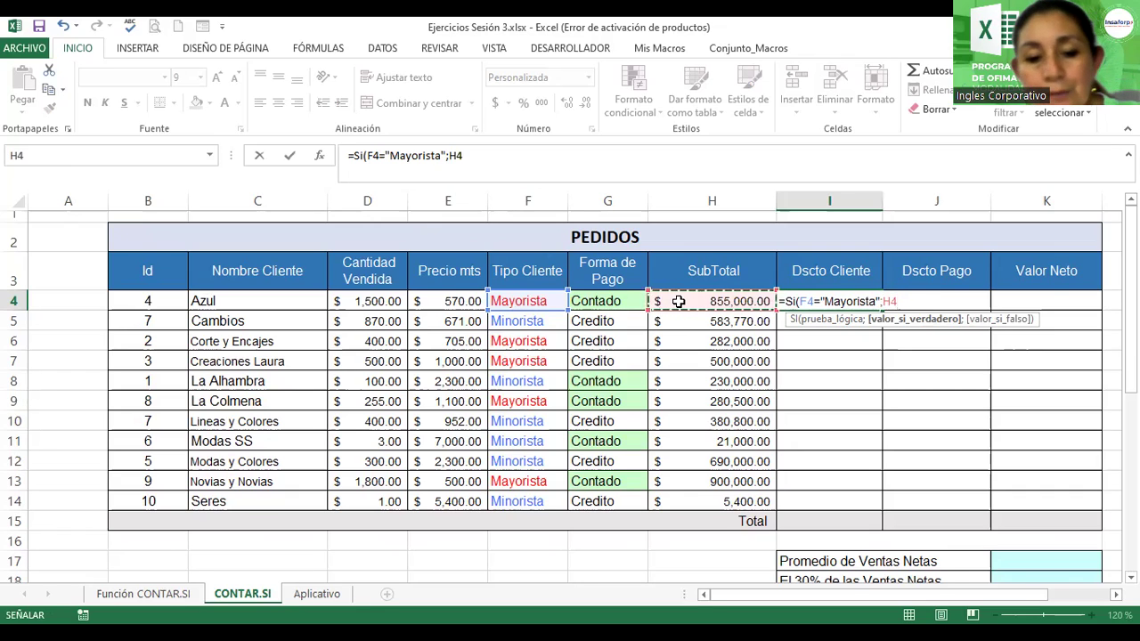
text(*)
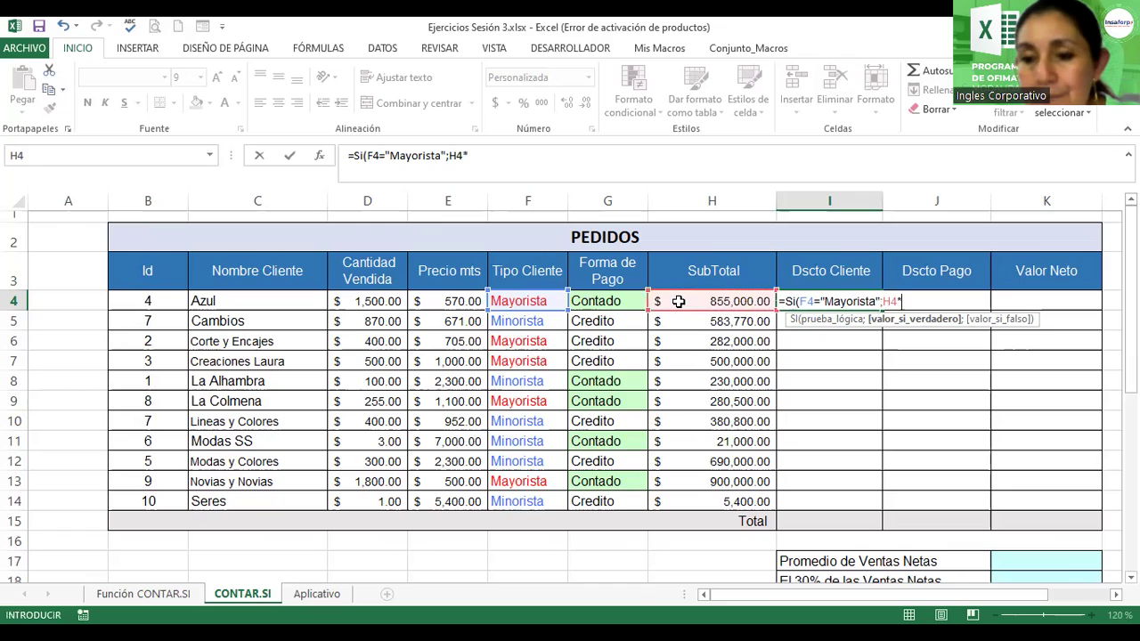
text(10%)
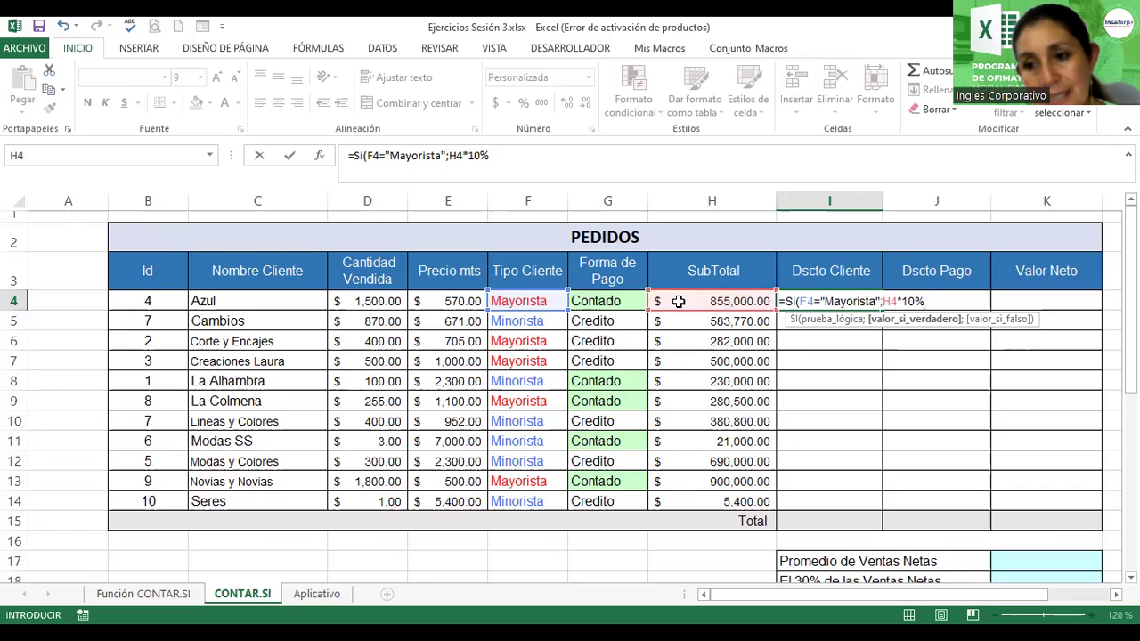
Complete the I4 SI formula with L17:L18 as the false value and commit it
text(;)
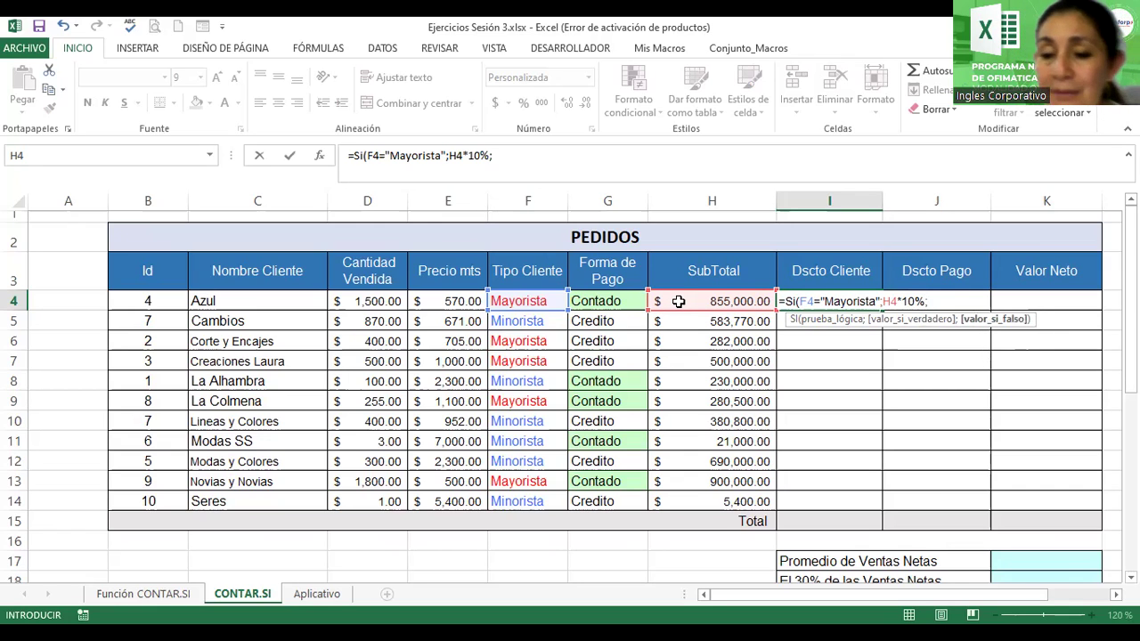
scroll(570, 392, down, 2)
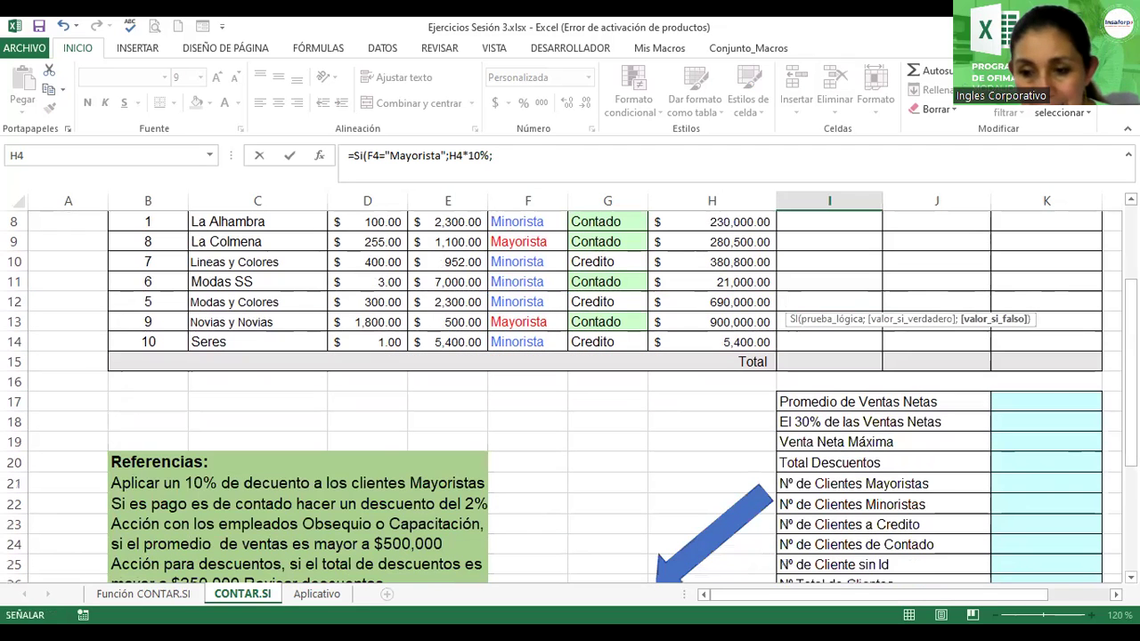
drag(1112, 402, 1111, 422)
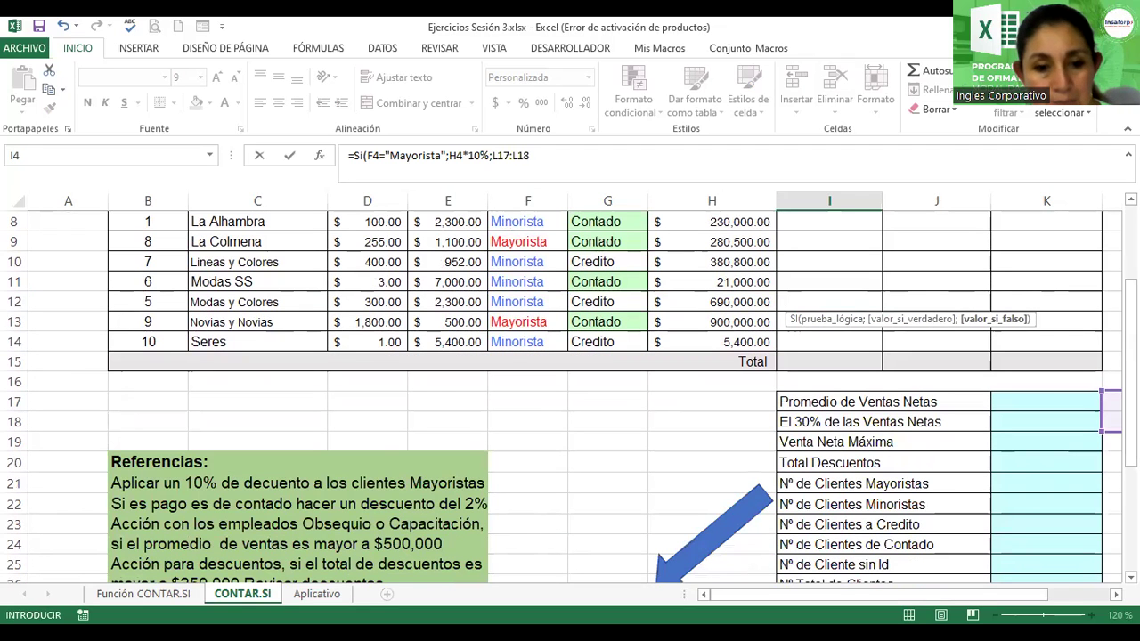
key(Return)
text(+)
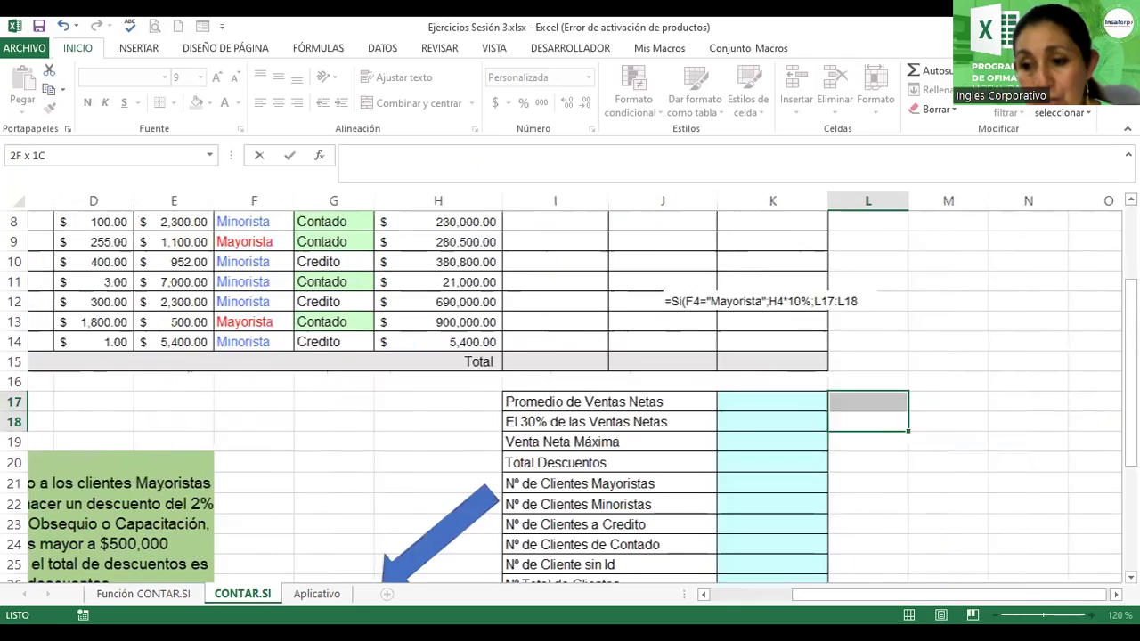
drag(1111, 422, 923, 402)
drag(1130, 288, 1130, 267)
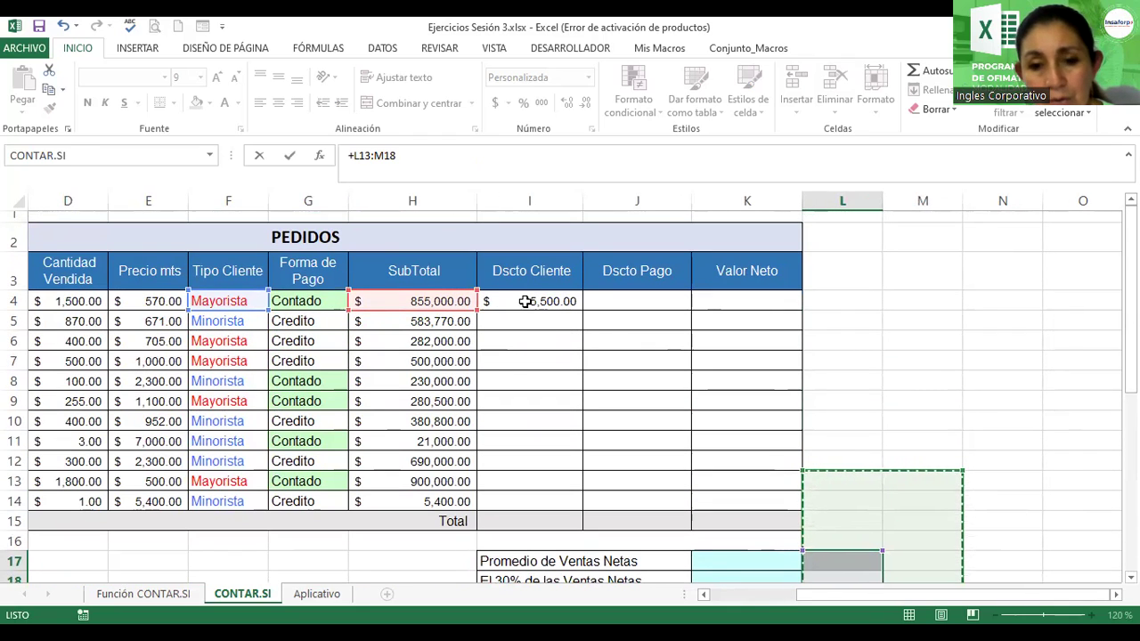
key(Return)
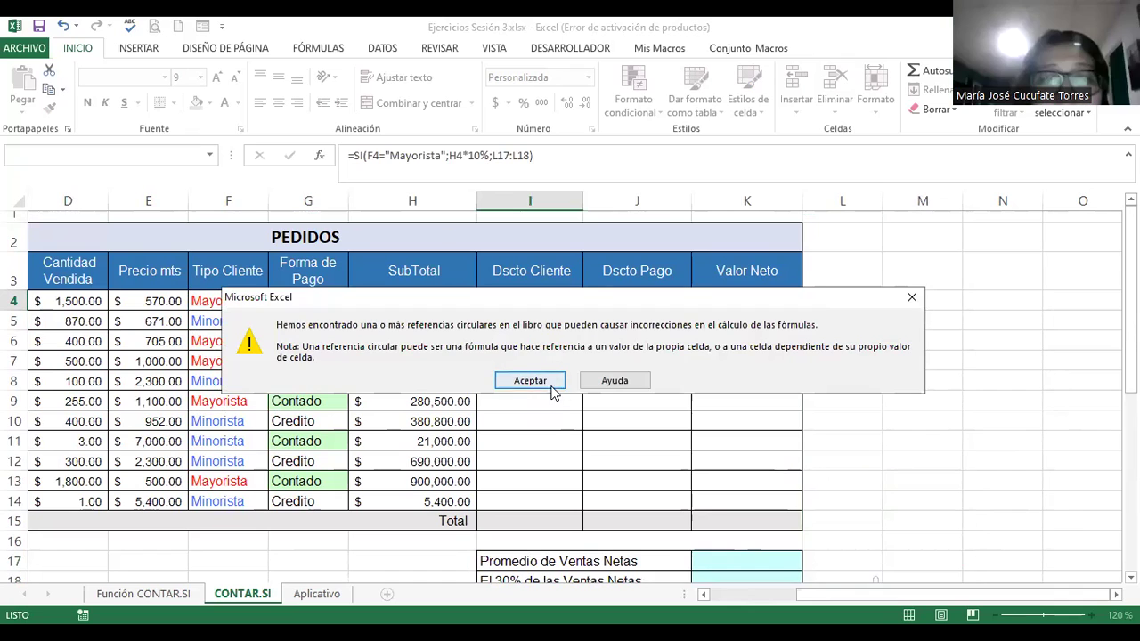
Dismiss the circular-reference warning and replace L17:L18 with 0 in the I4 formula
click(547, 381)
double_click(517, 301)
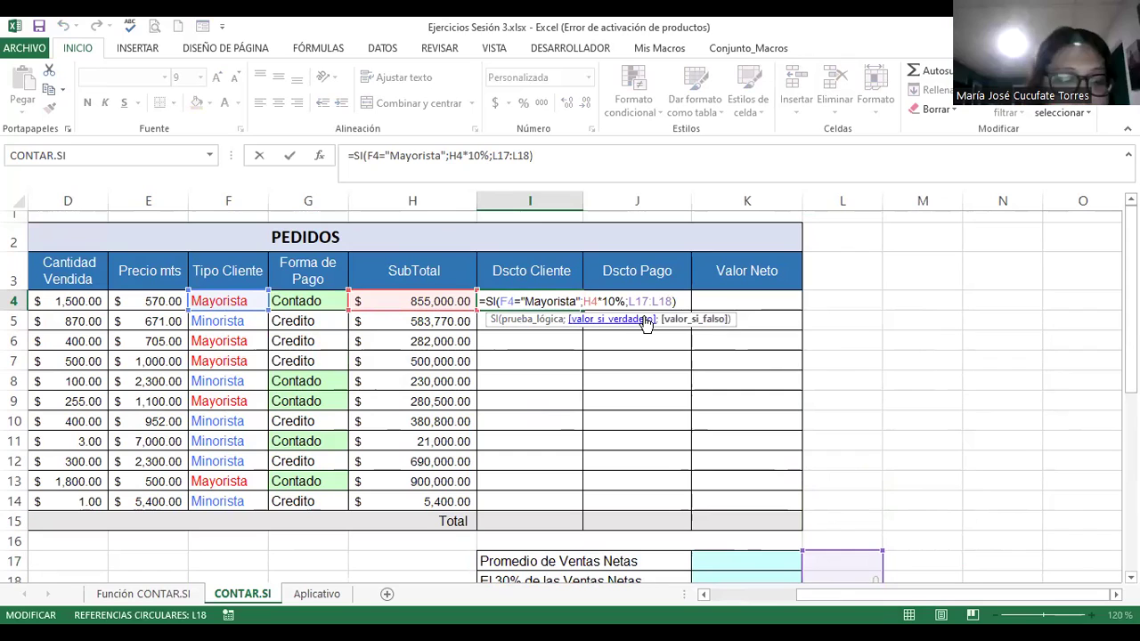
key(BackSpace)
key(BackSpace)
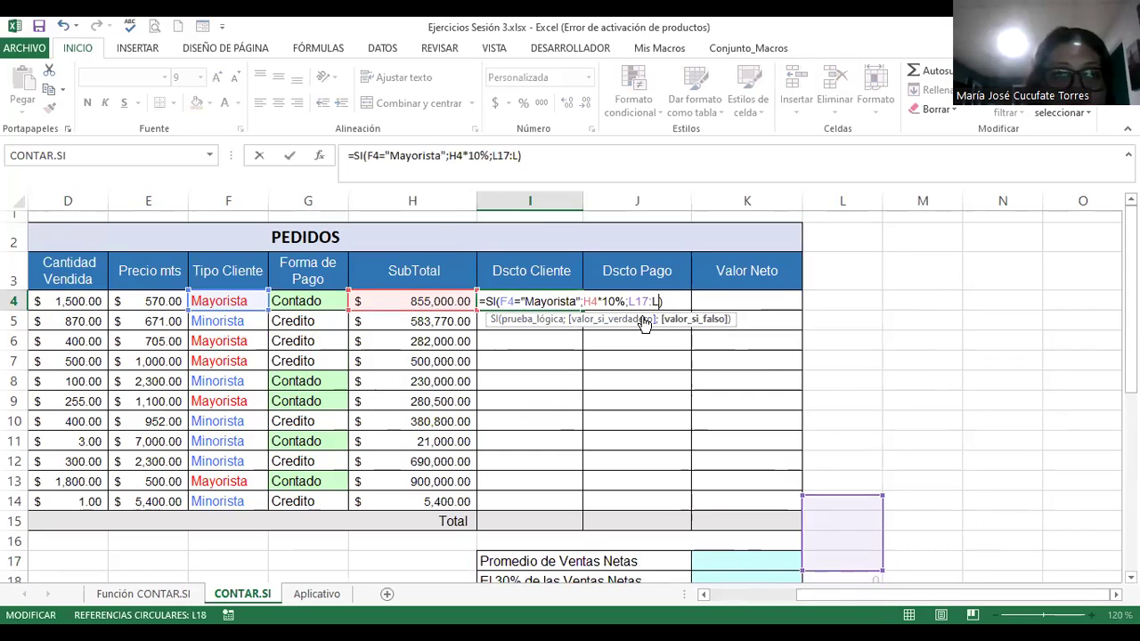
key(BackSpace)
key(BackSpace)
key(BackSpace)
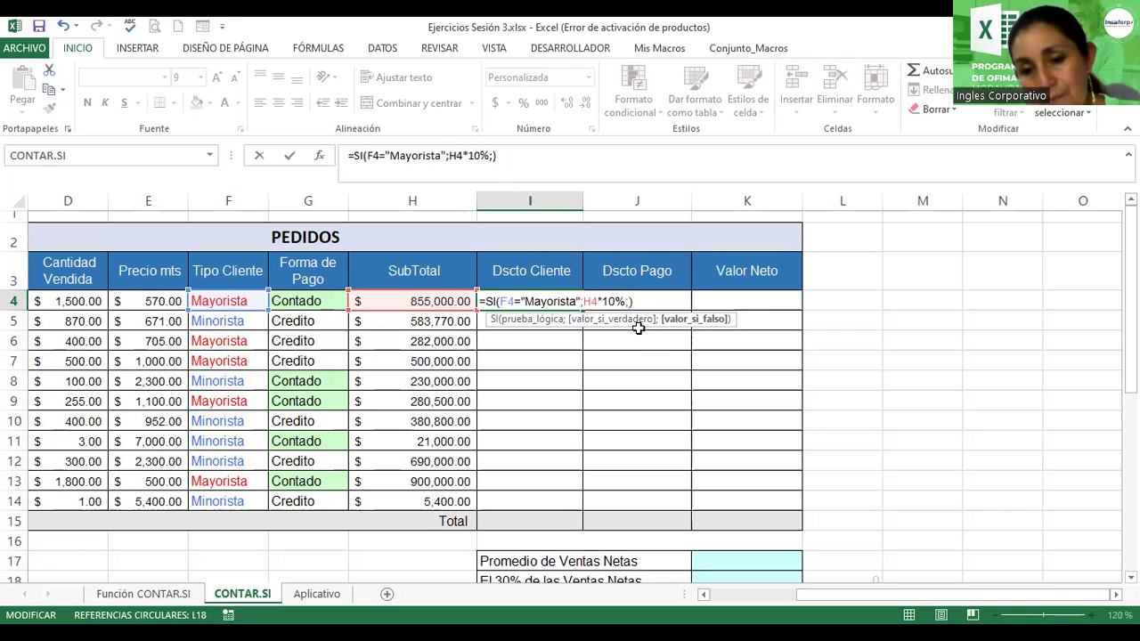
text(0)
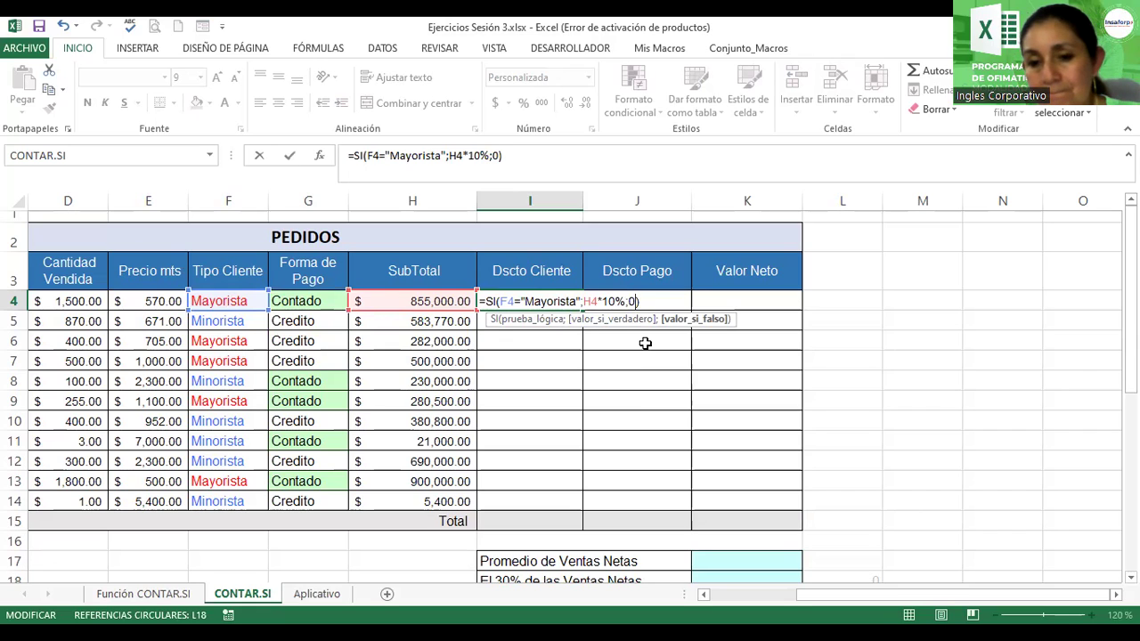
key(Return)
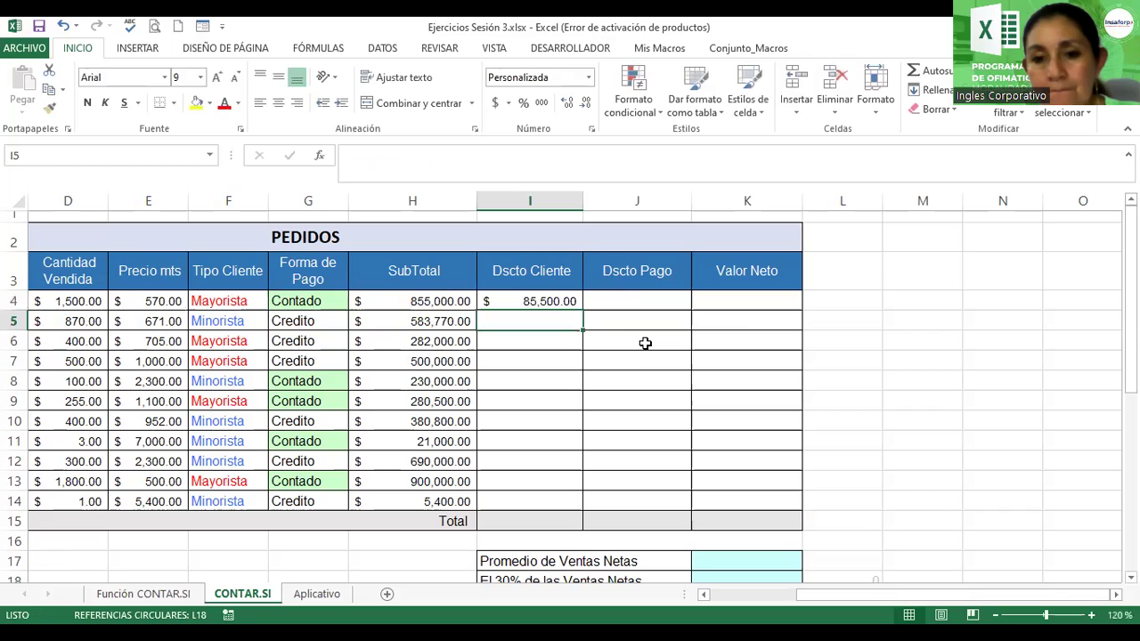
Review the corrected =SI(F4="Mayorista";H4*10%;0) formula inside cell I4
key(Up)
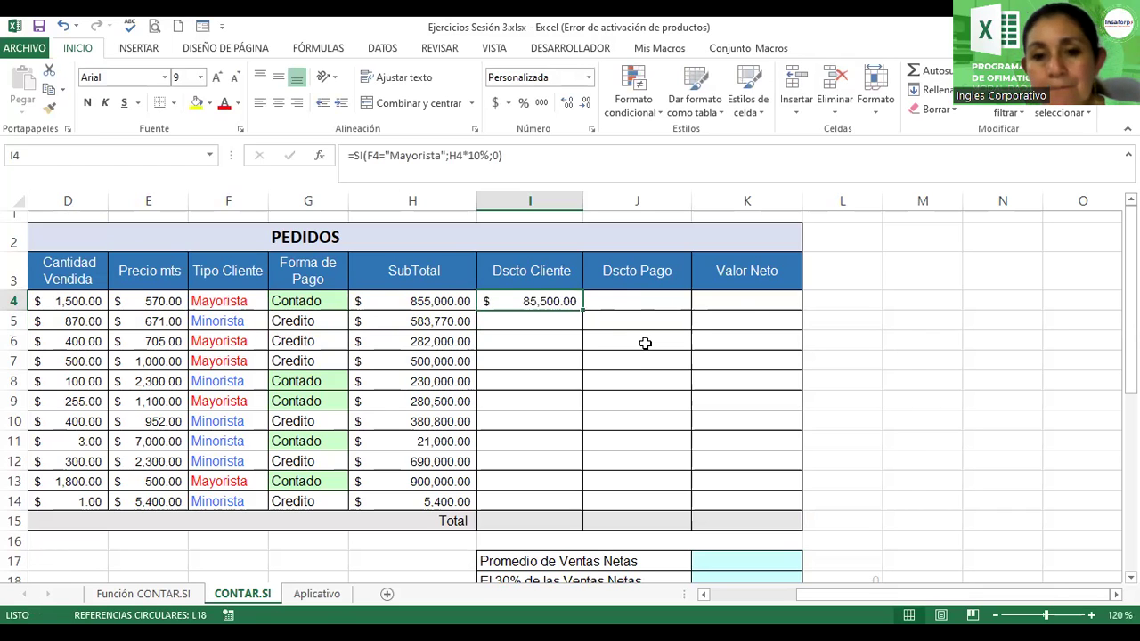
key(F2)
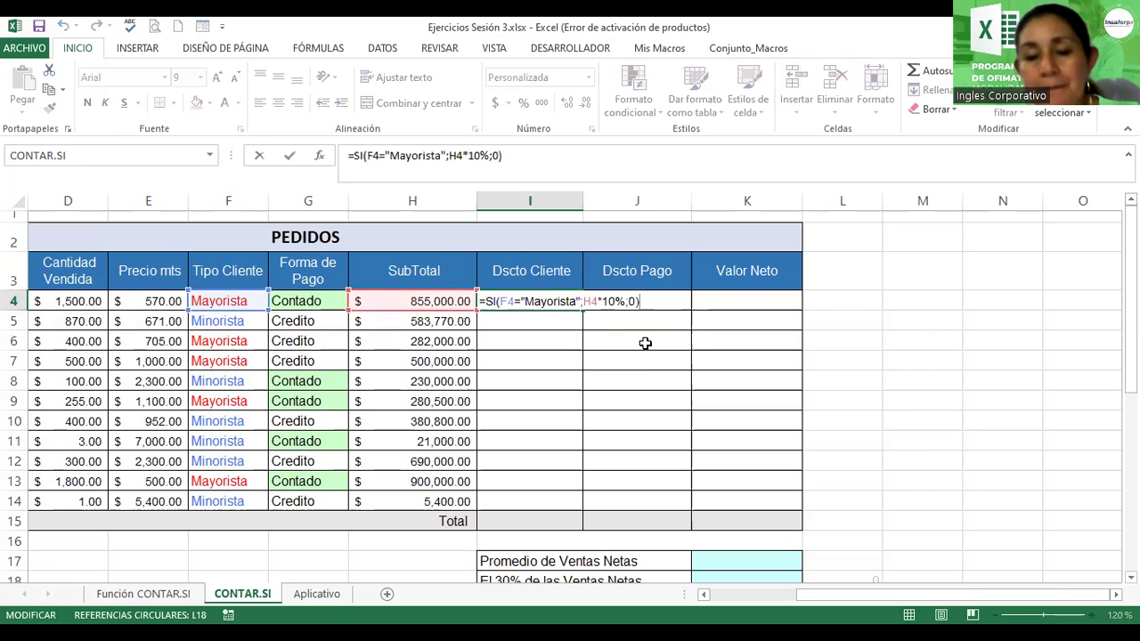
key(Return)
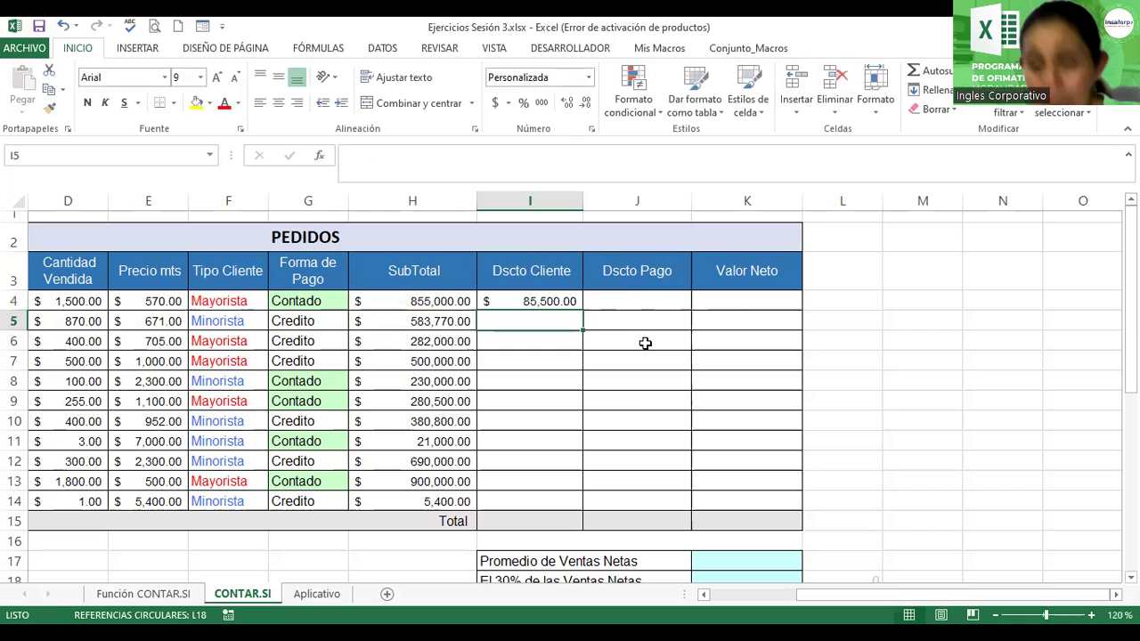
scroll(570, 388, up, 4)
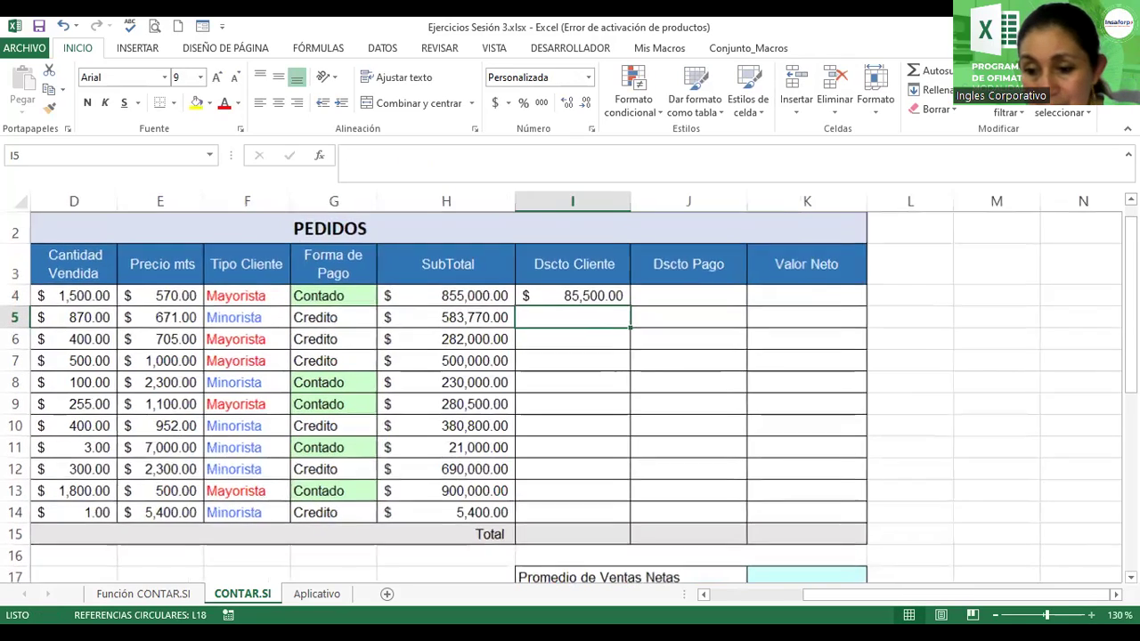
scroll(580, 332, up, 1)
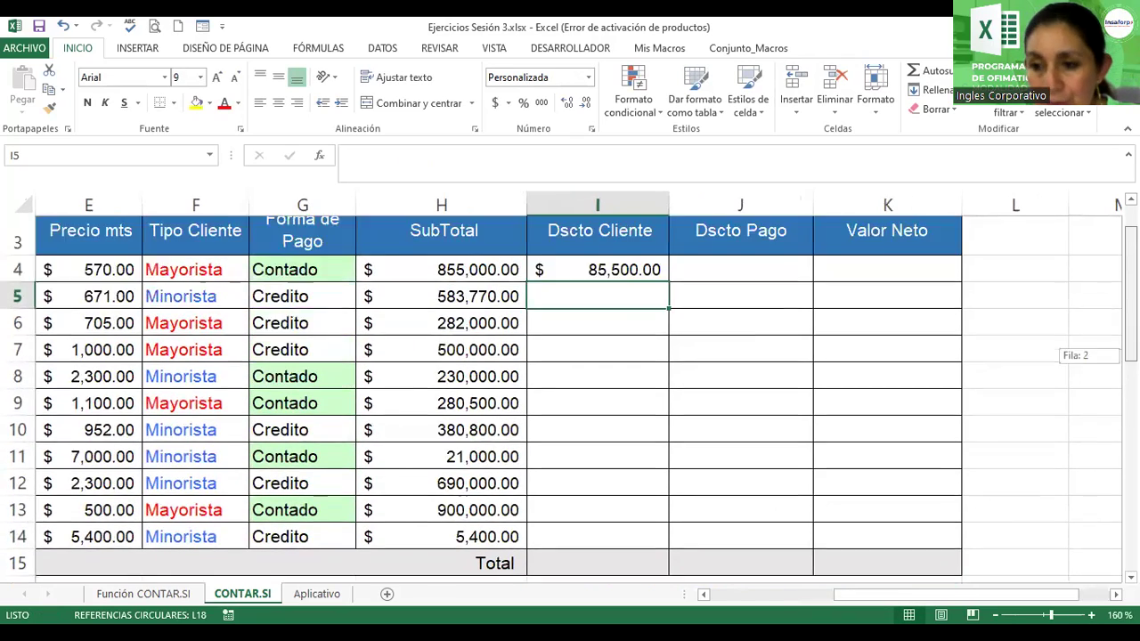
double_click(580, 332)
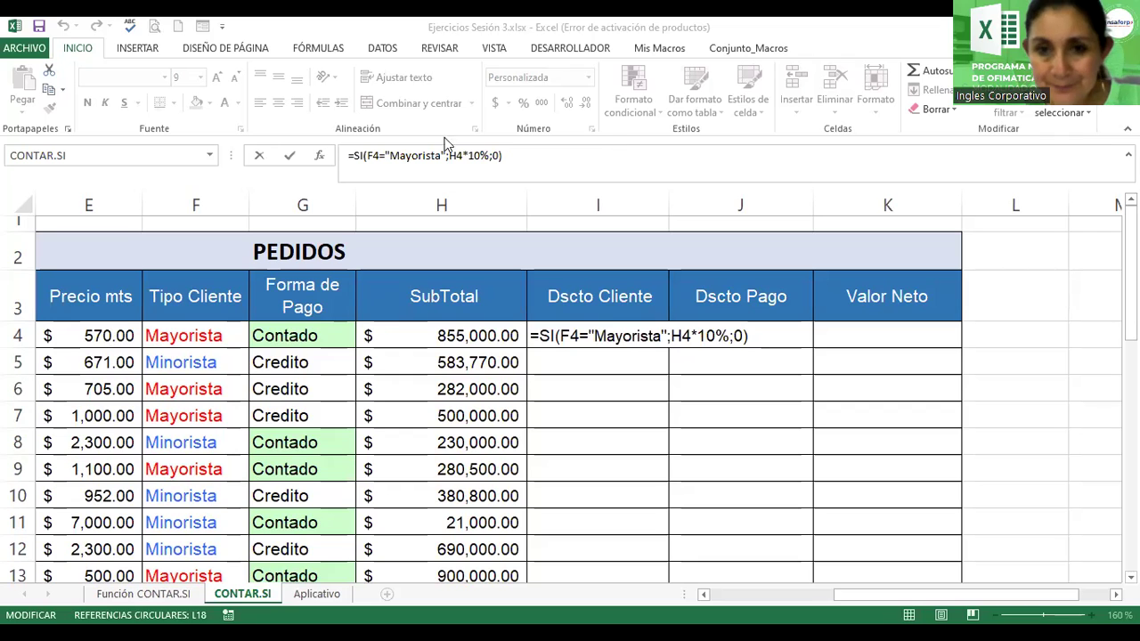
Leave the I4 formula and dismiss the circular-reference warning
click(742, 357)
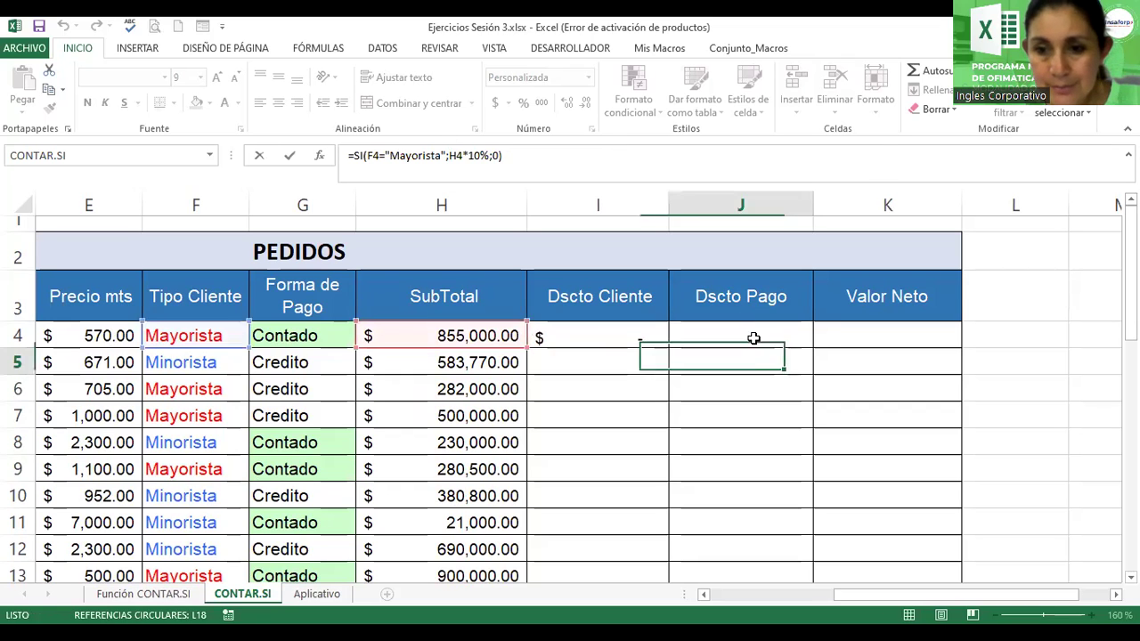
click(754, 339)
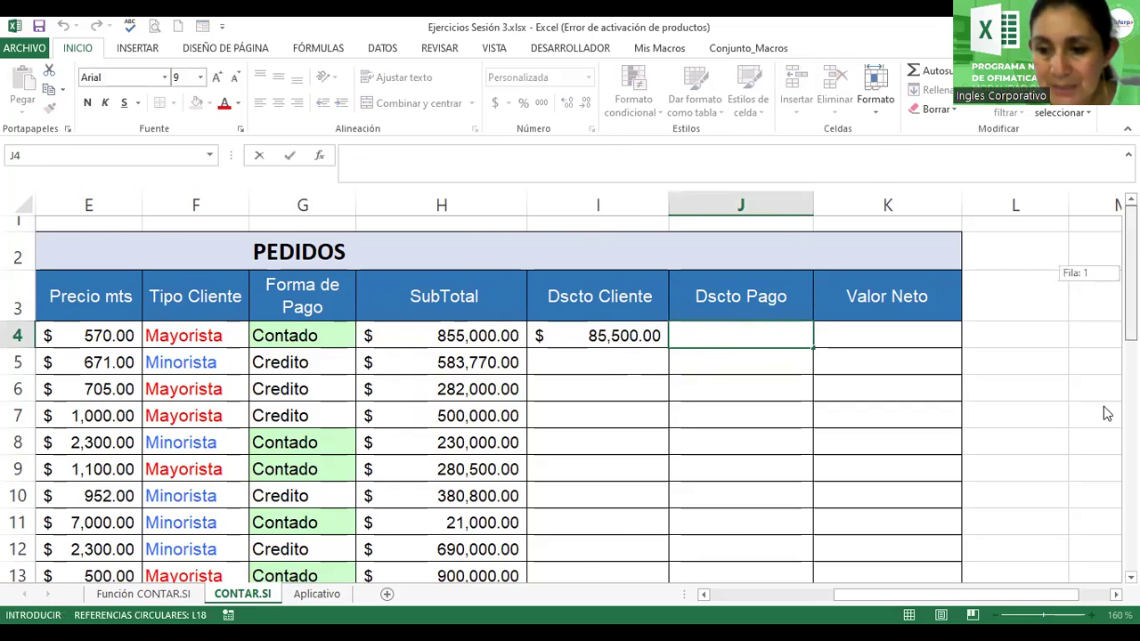
scroll(1104, 414, down, 4)
scroll(1104, 413, down, 1)
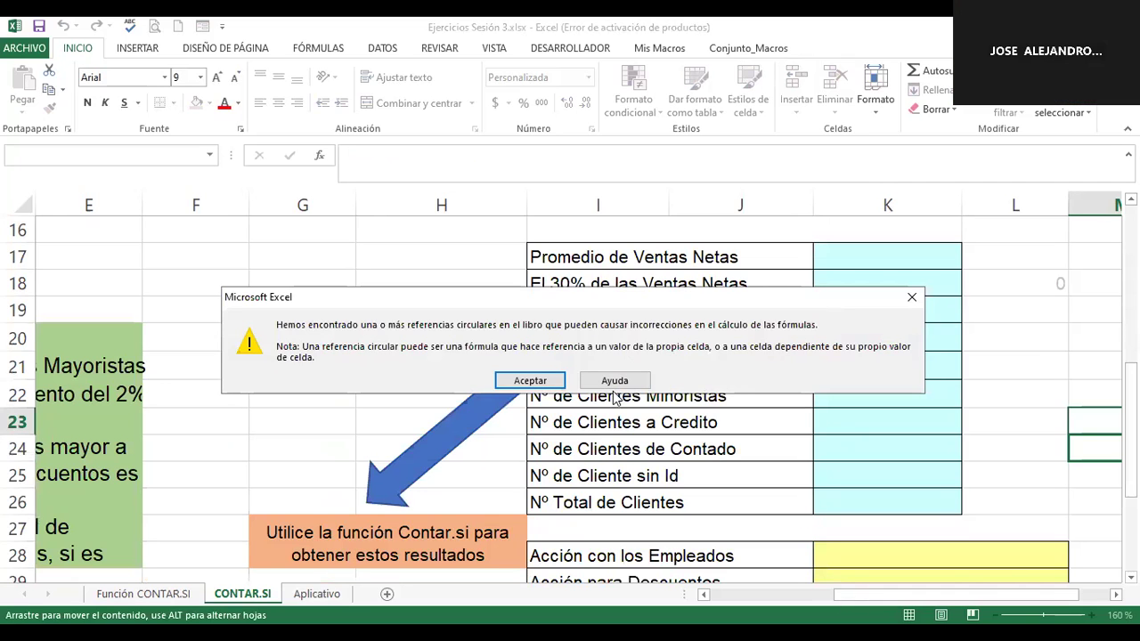
click(525, 381)
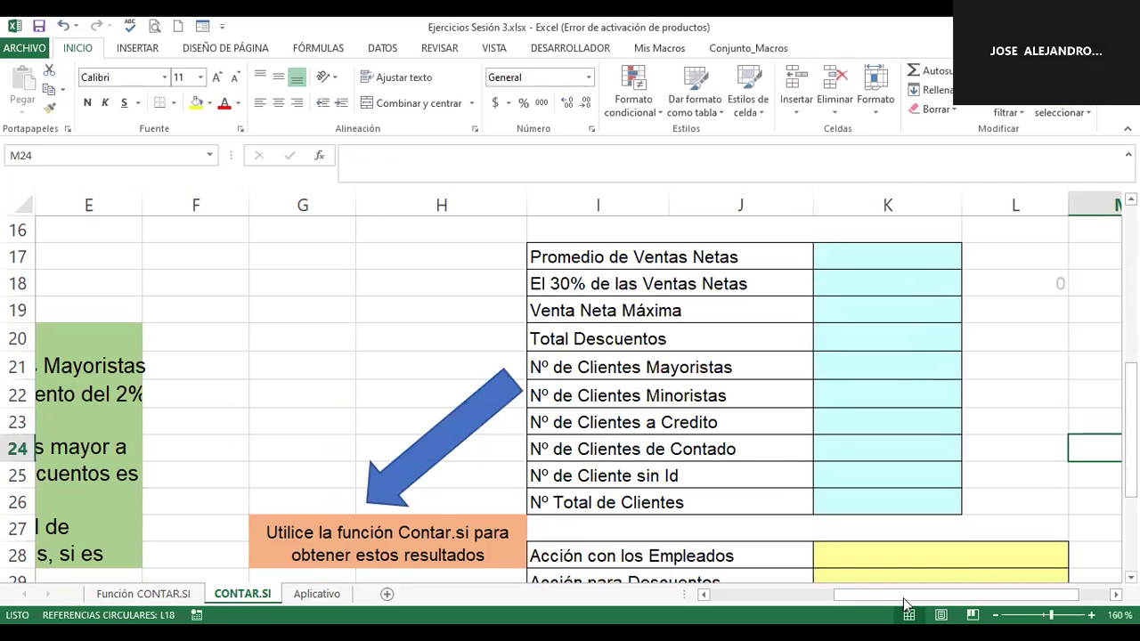
drag(861, 595, 738, 606)
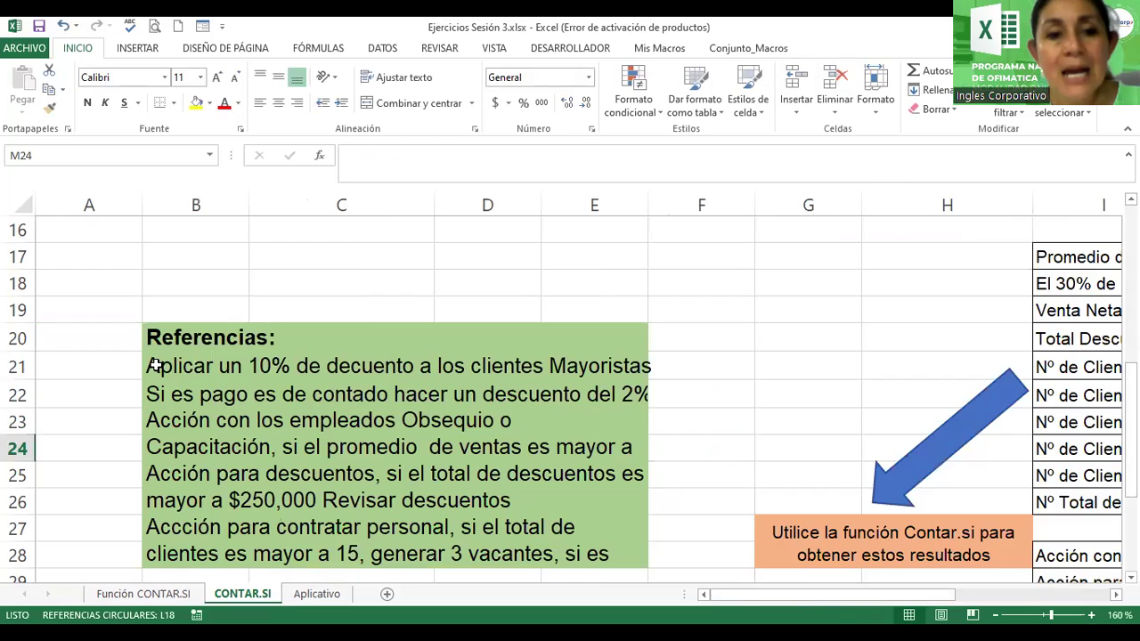
Add a period after 'Mayoristas' in the 10% wholesale discount note in B21
click(157, 369)
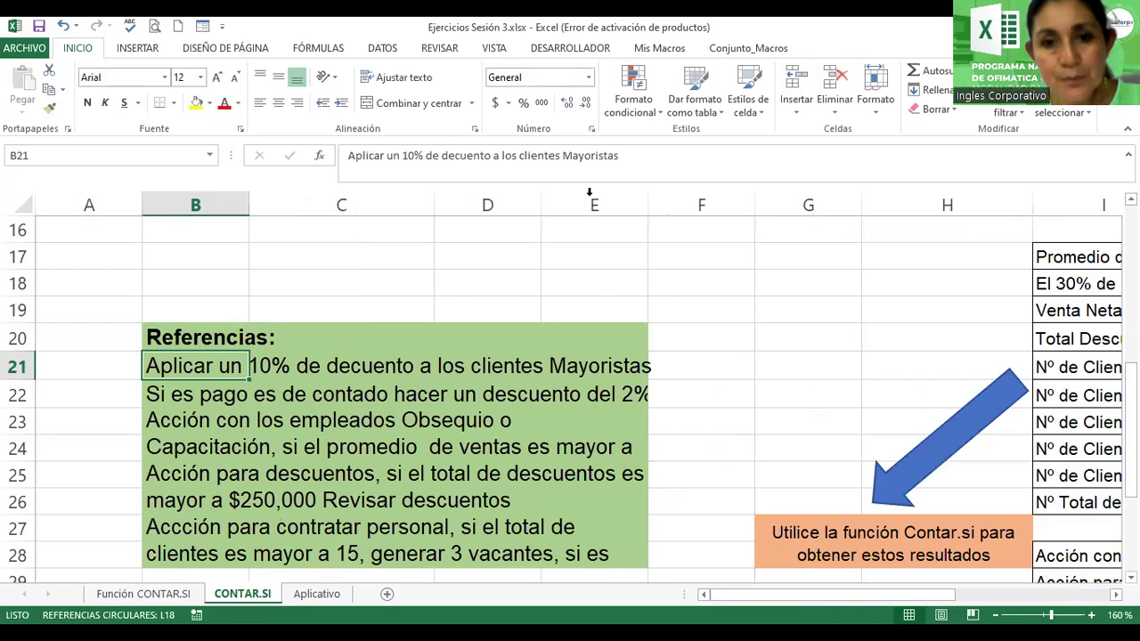
click(619, 156)
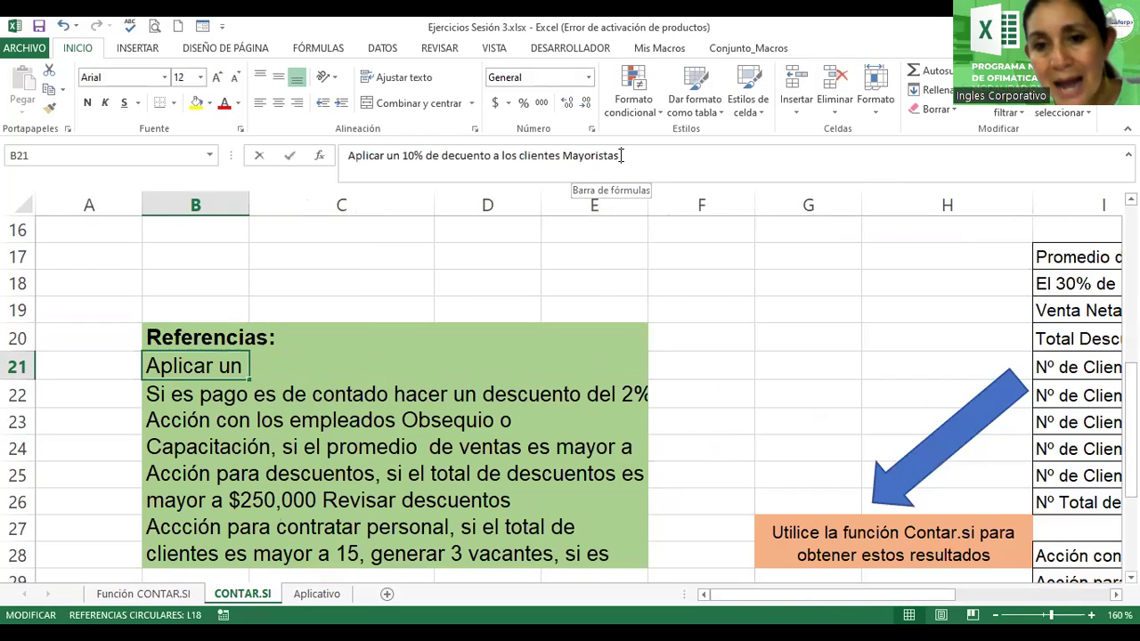
text(.)
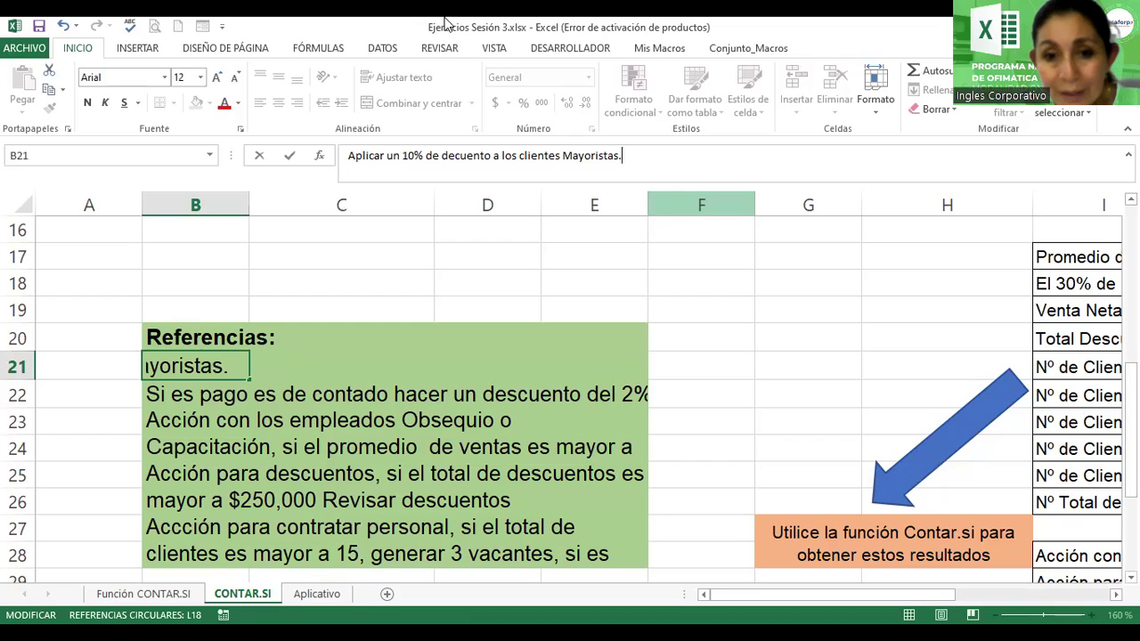
click(461, 156)
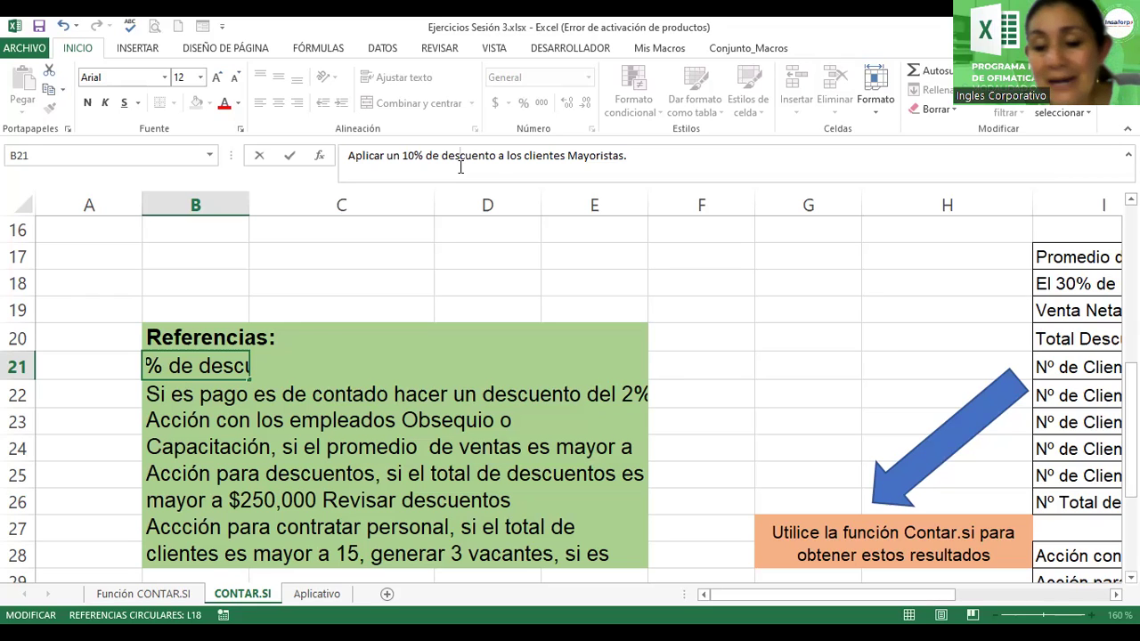
key(Return)
Change I4's false value to H4*2%, giving =SI(F4="Mayorista";H4*10%;H4*2%)
click(847, 597)
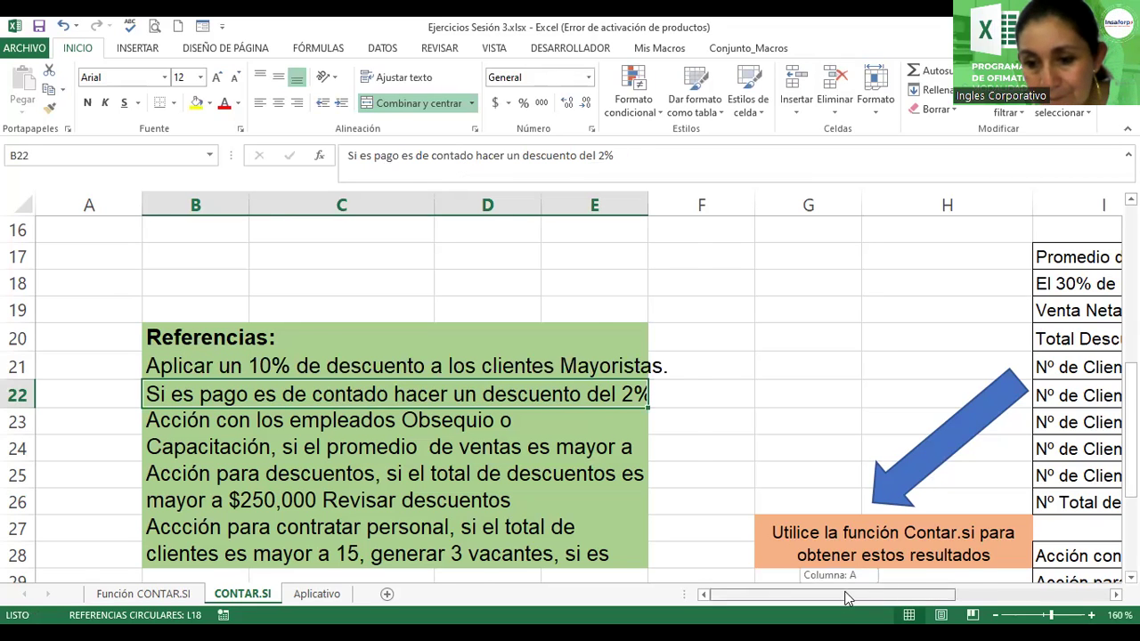
drag(846, 597, 970, 598)
drag(1131, 428, 1131, 278)
double_click(605, 334)
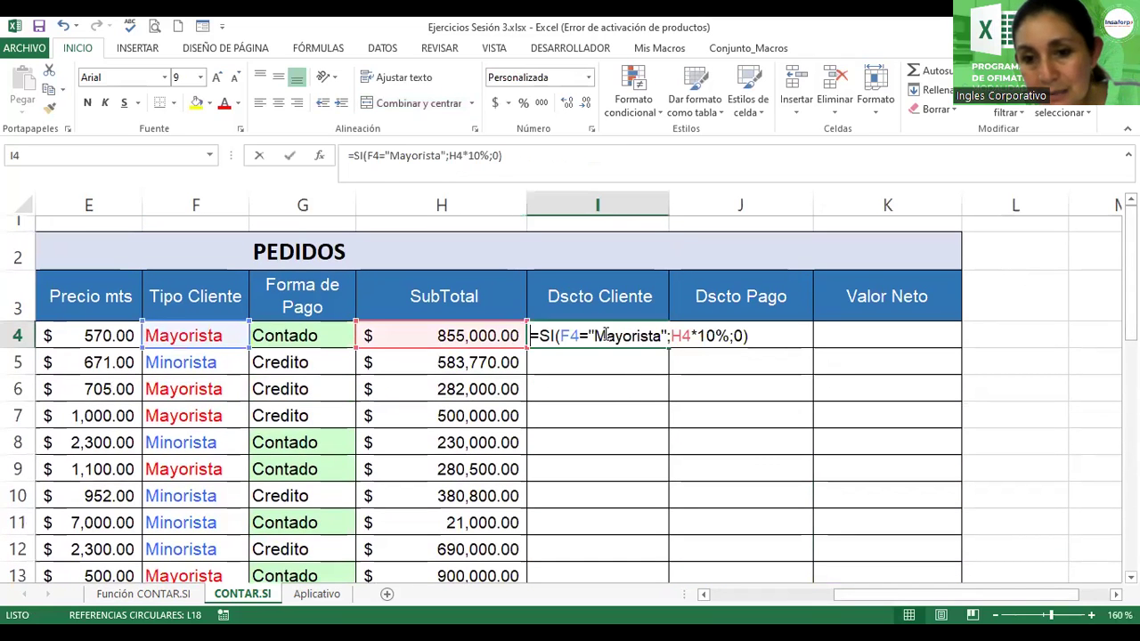
double_click(606, 335)
click(742, 336)
key(BackSpace)
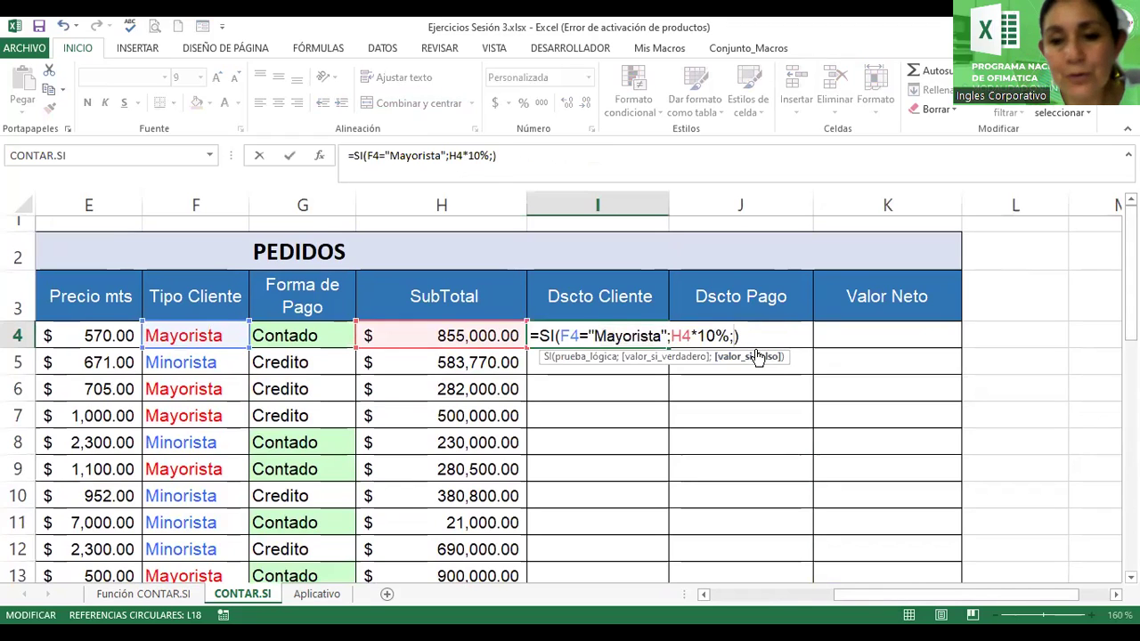
text(H4+)
key(BackSpace)
text(*2%)
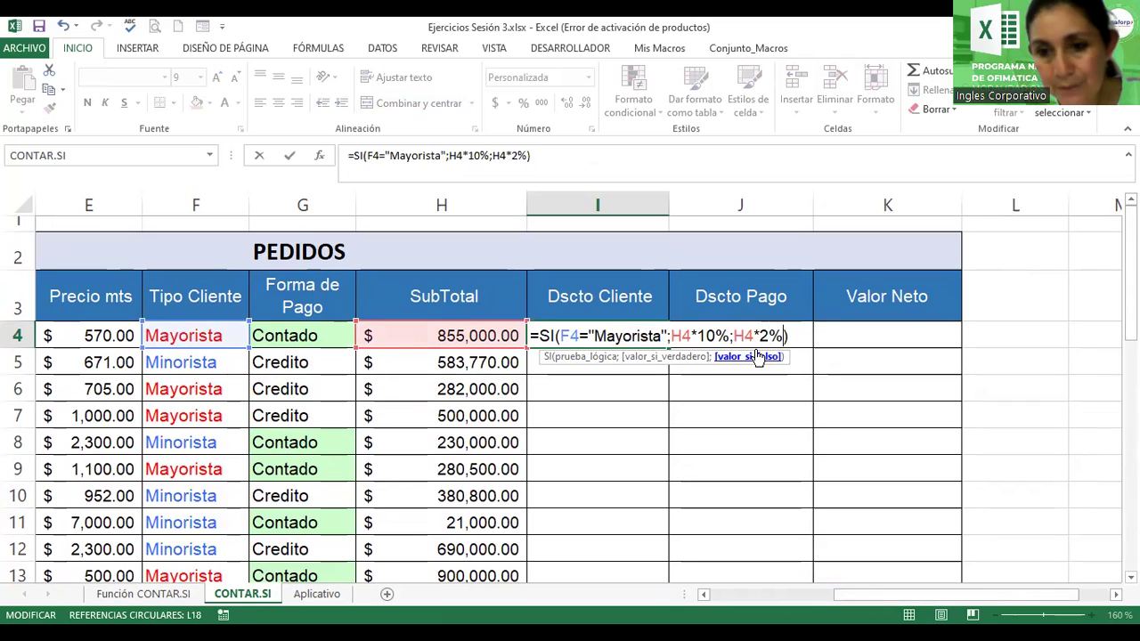
key(Return)
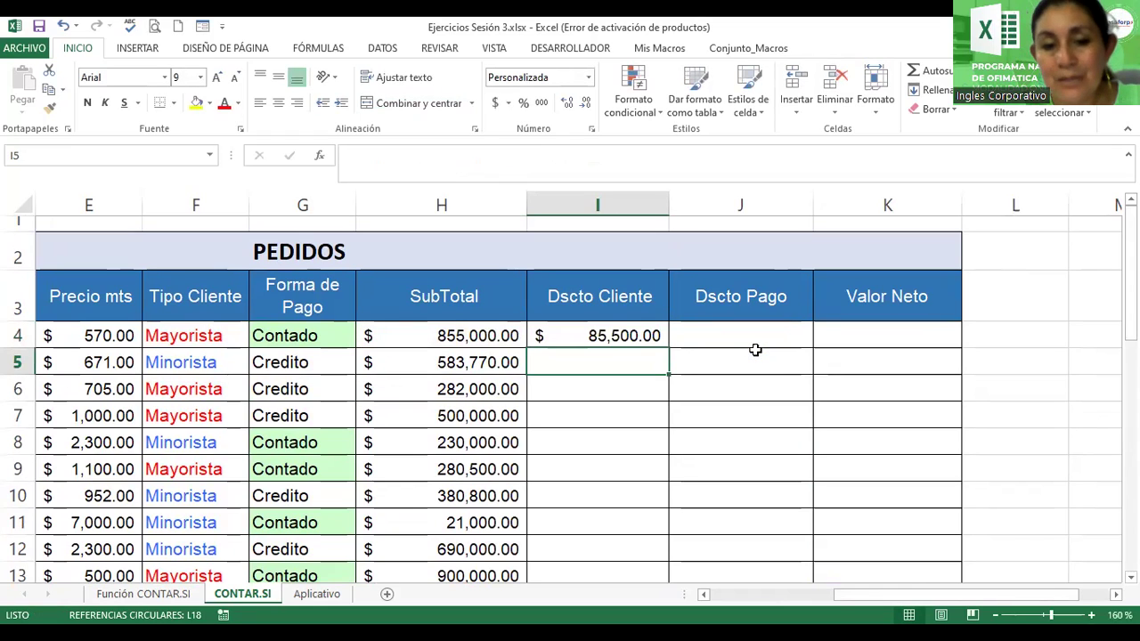
Fill the I4 discount formula down to I6 and dismiss the circular-reference warning
click(650, 338)
drag(669, 348, 670, 414)
click(674, 412)
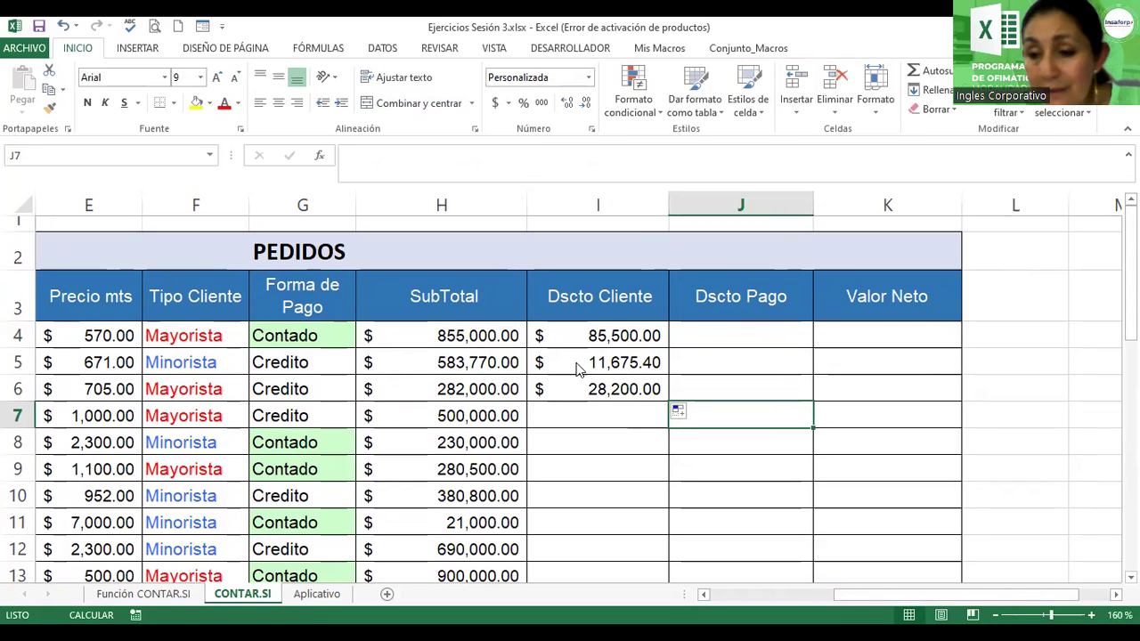
click(530, 381)
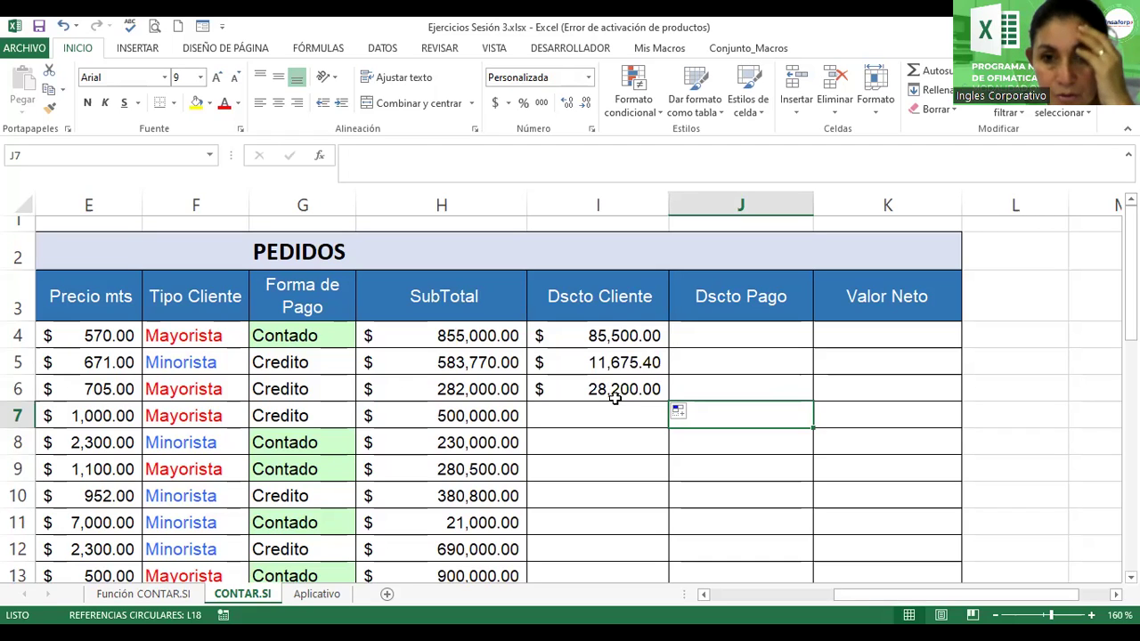
Revert I4's false value from H4*2% back to 0
double_click(627, 330)
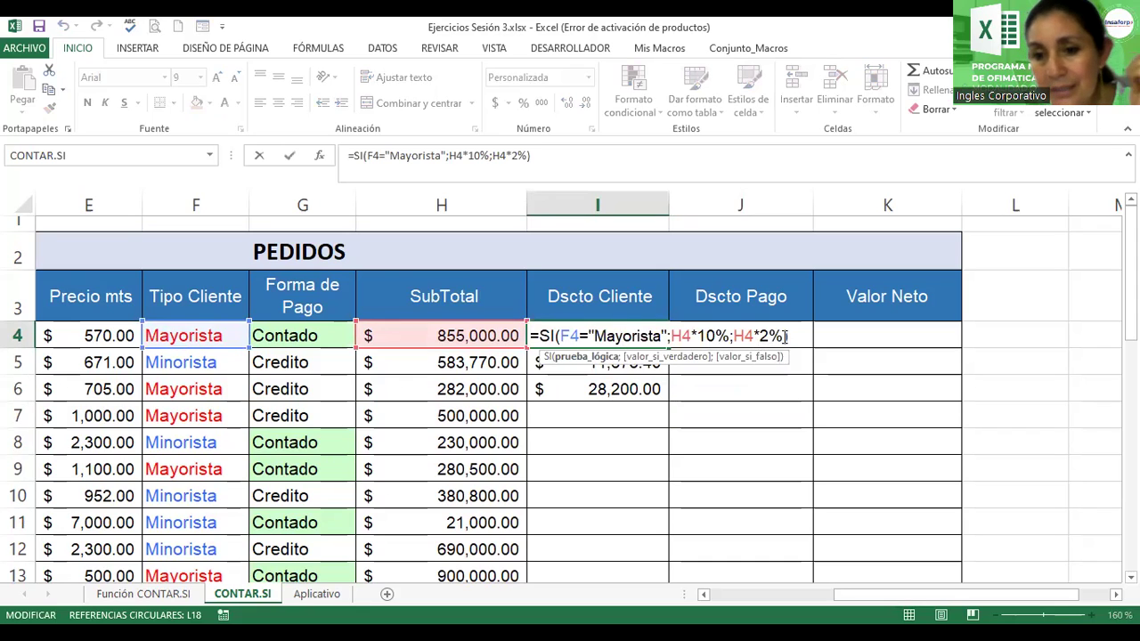
click(786, 335)
key(BackSpace)
key(BackSpace)
key(BackSpace)
key(BackSpace)
key(BackSpace)
text(0)
key(Return)
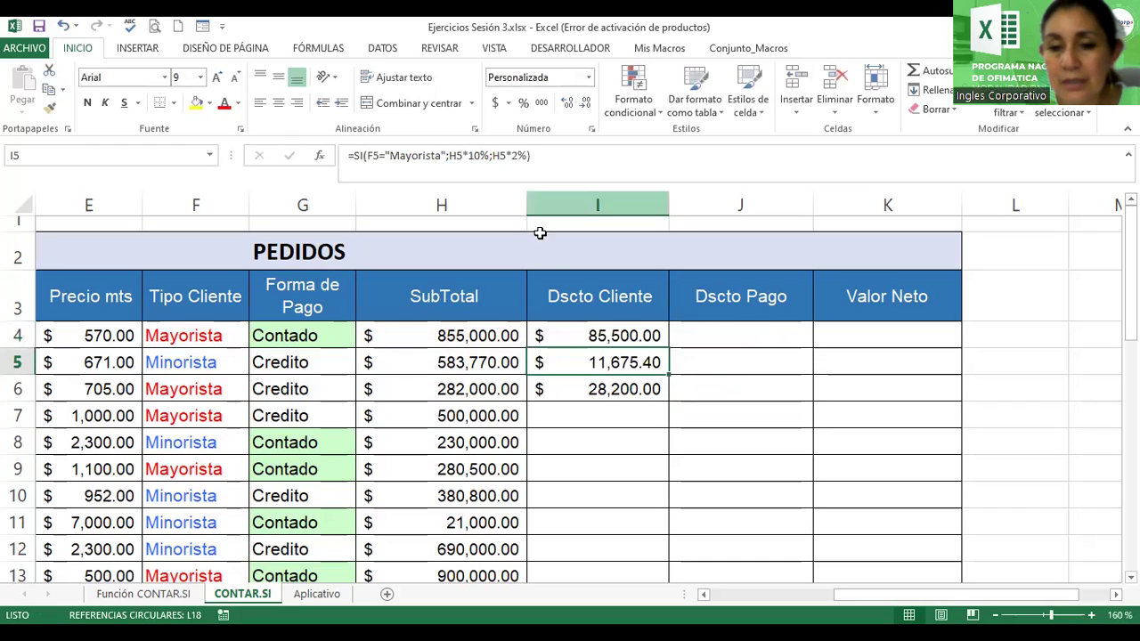
Fill the I4 discount formula down through I10 and check the formula in I5
click(612, 336)
drag(668, 348, 667, 501)
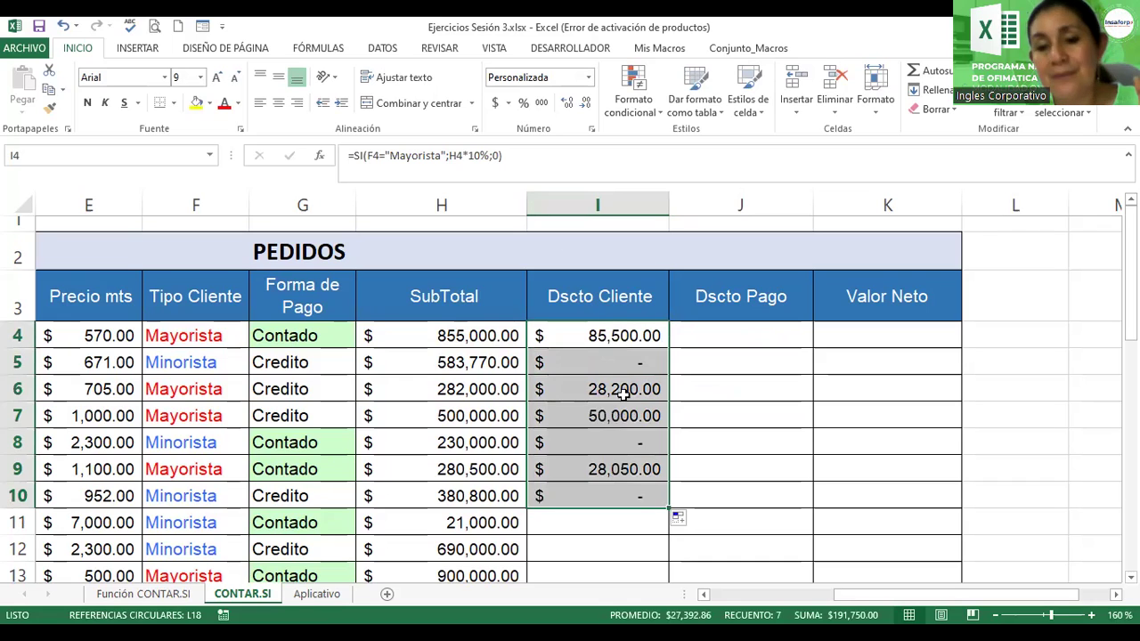
double_click(617, 362)
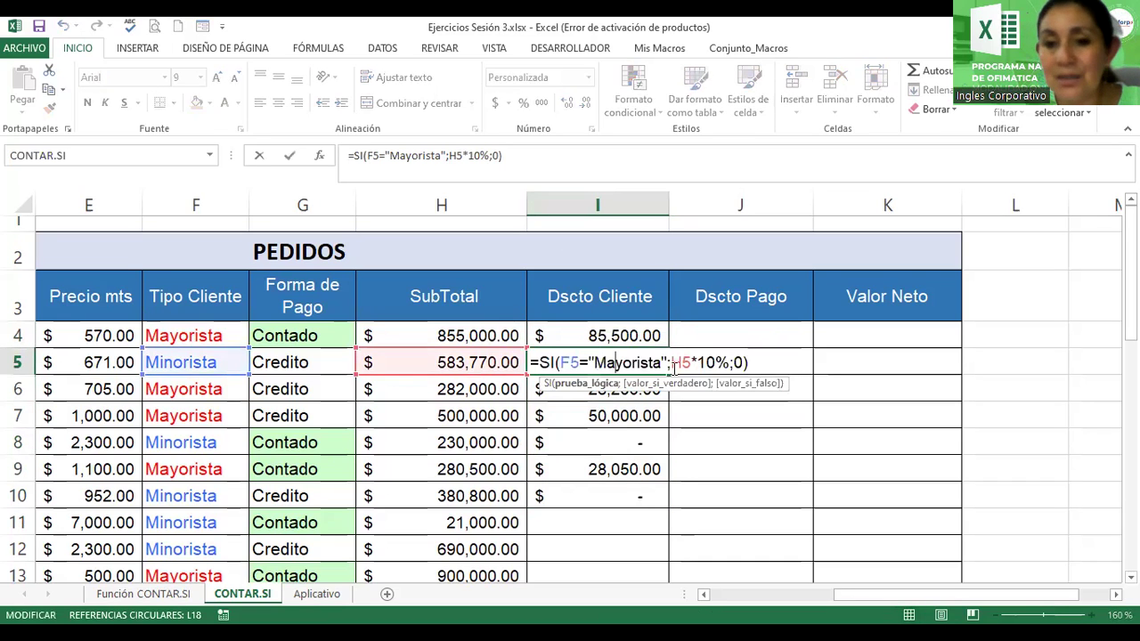
key(Escape)
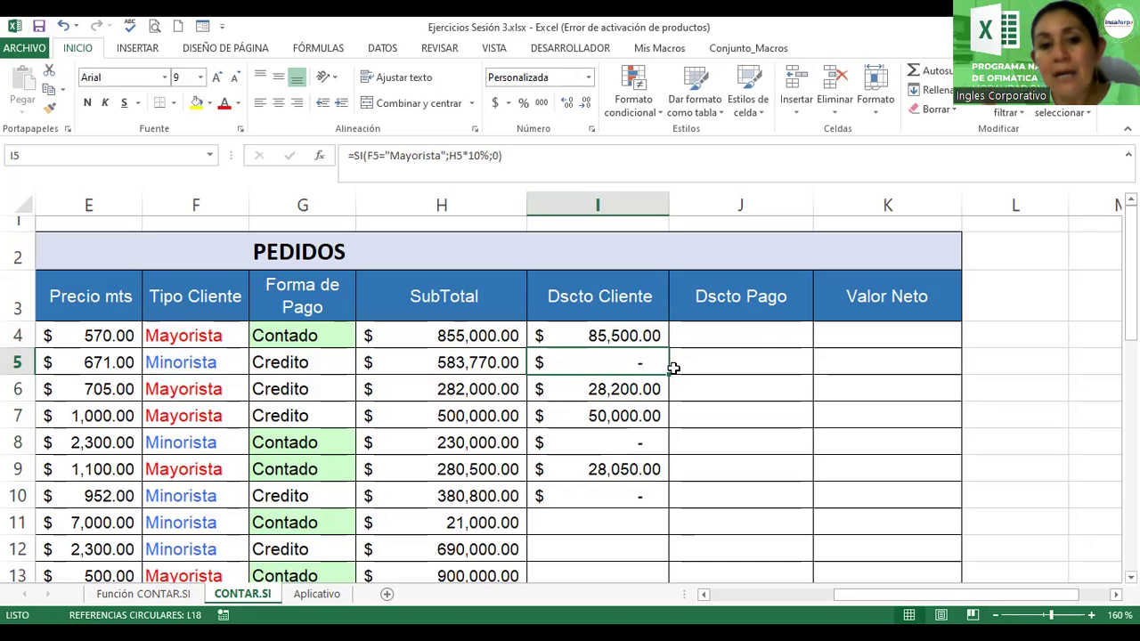
drag(850, 595, 768, 595)
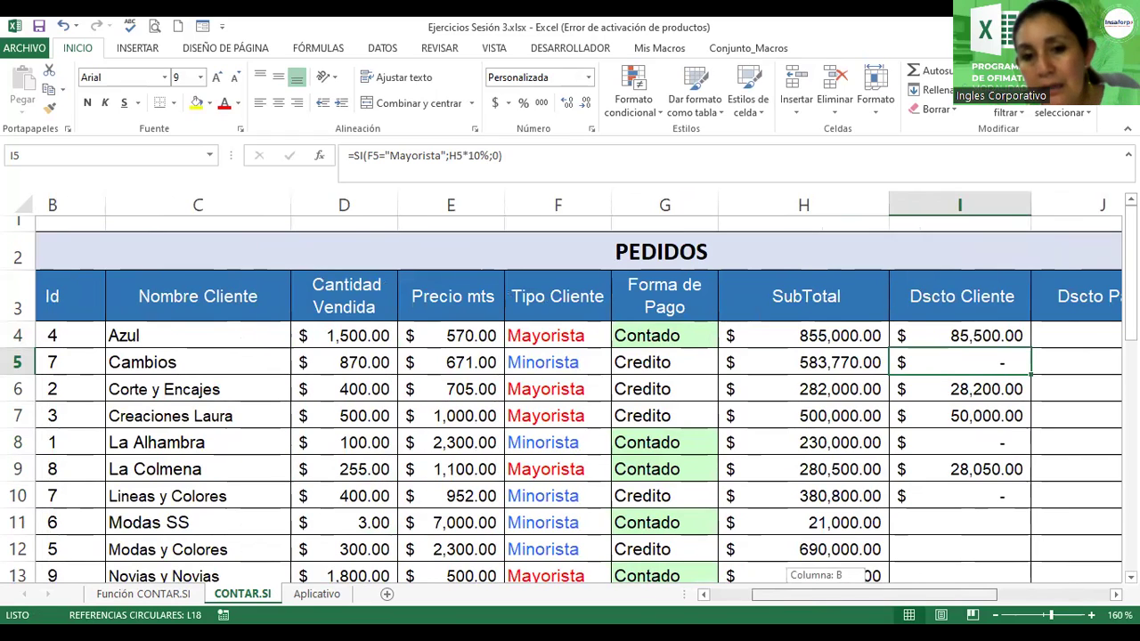
Fill the Dscto Cliente formula from I9 down to I14, so row 13 shows $90,000.00
drag(873, 594, 862, 594)
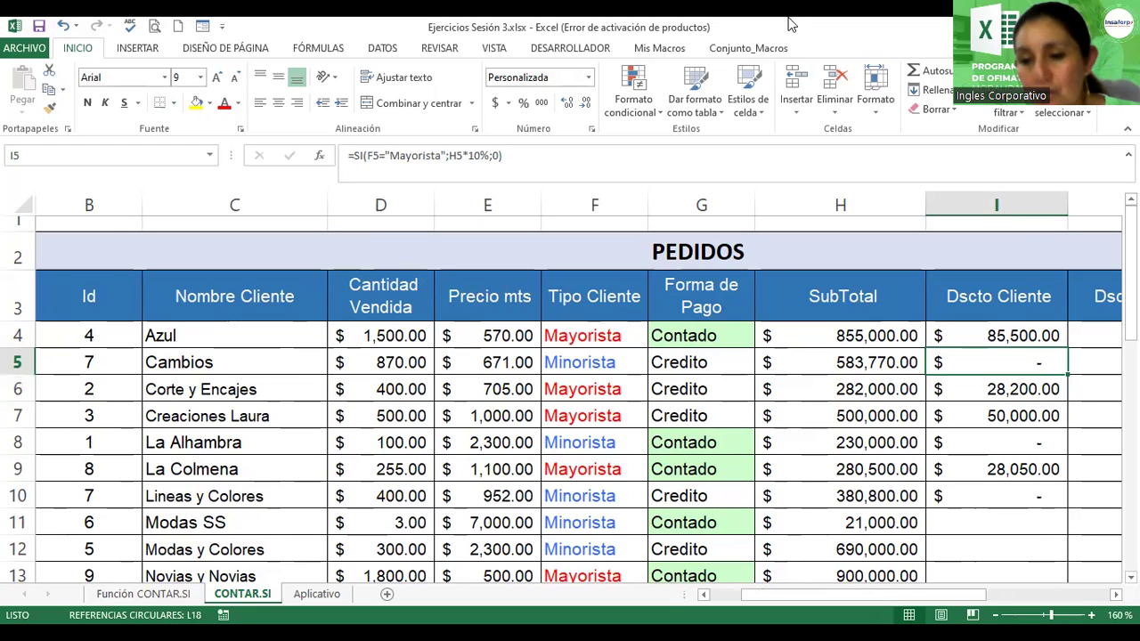
click(1019, 332)
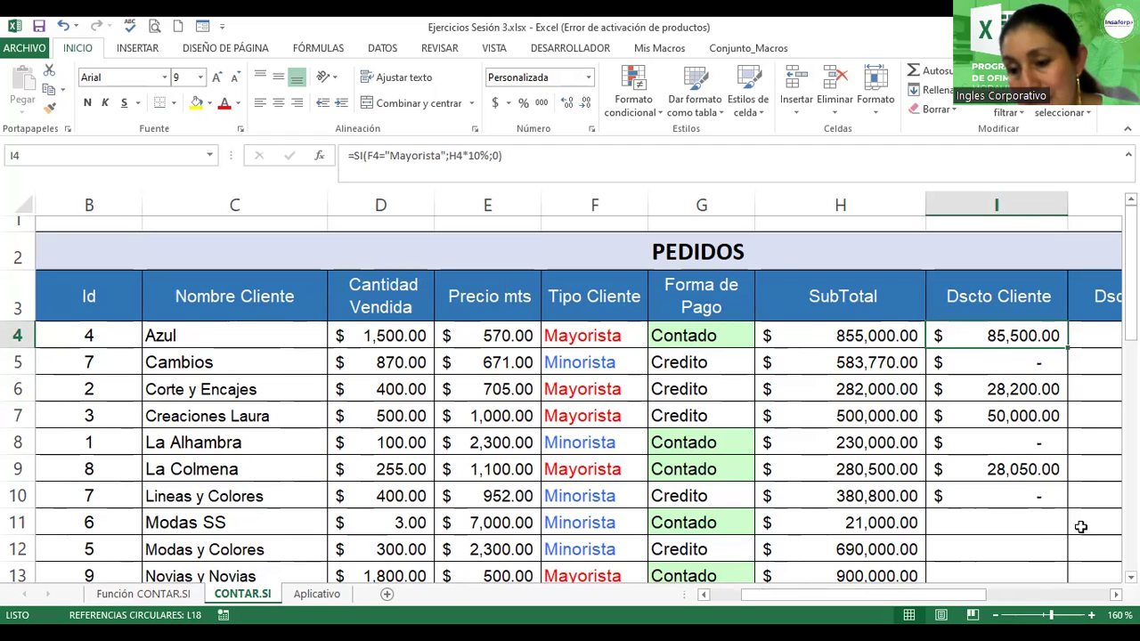
double_click(1037, 470)
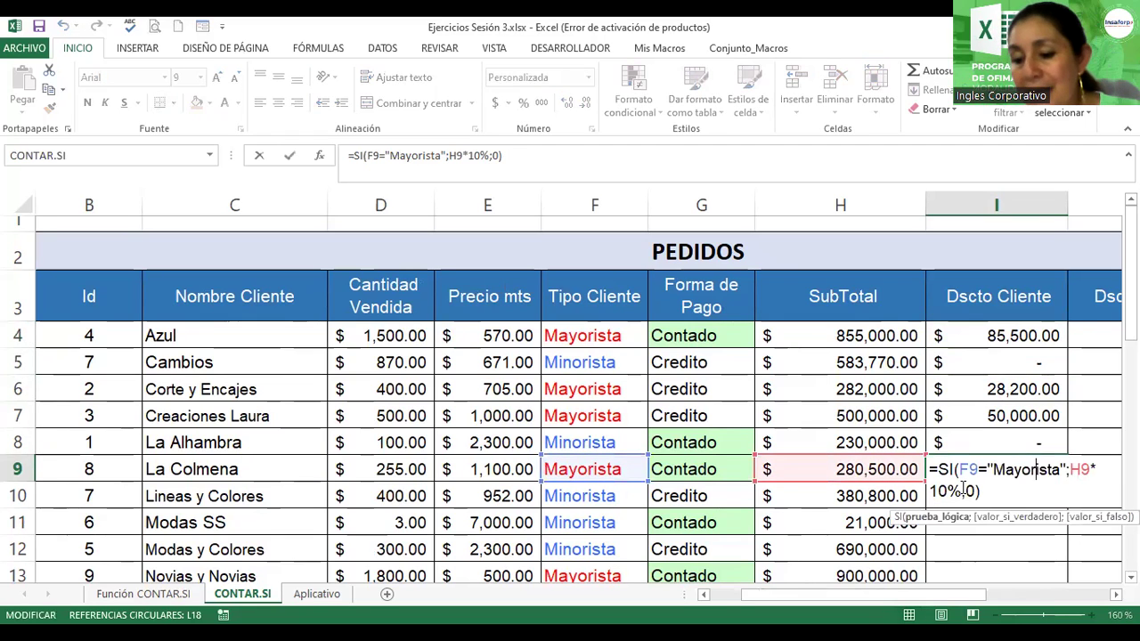
key(Return)
click(1057, 466)
mouse_move(1068, 482)
mouse_down()
mouse_move(1066, 511)
mouse_move(1009, 549)
mouse_up()
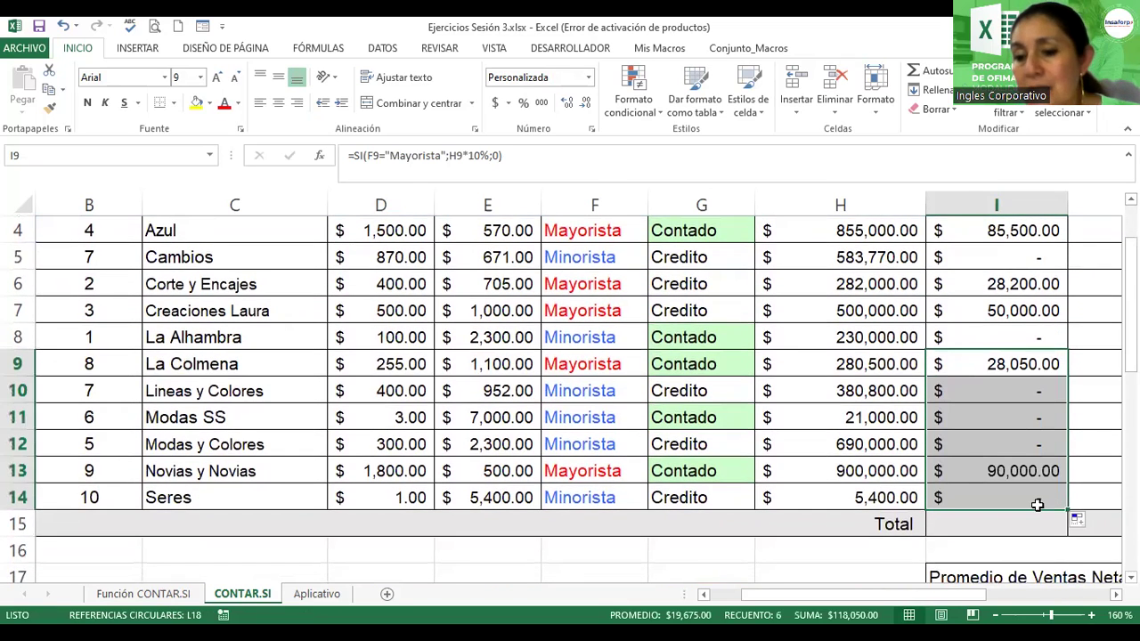
click(1011, 467)
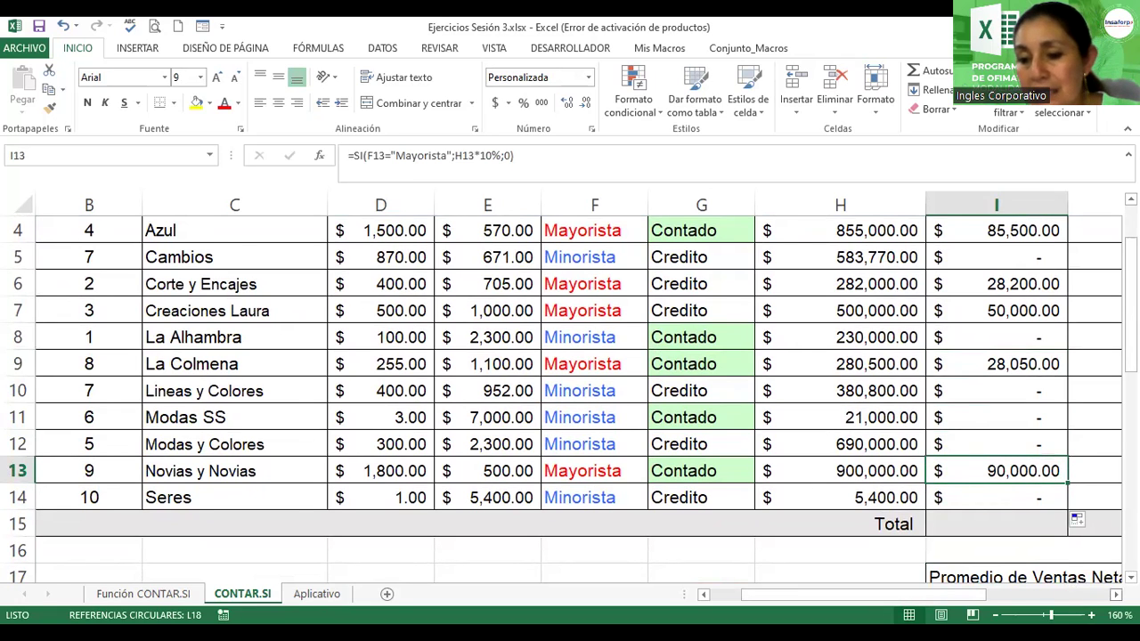
scroll(1079, 253, right, 2)
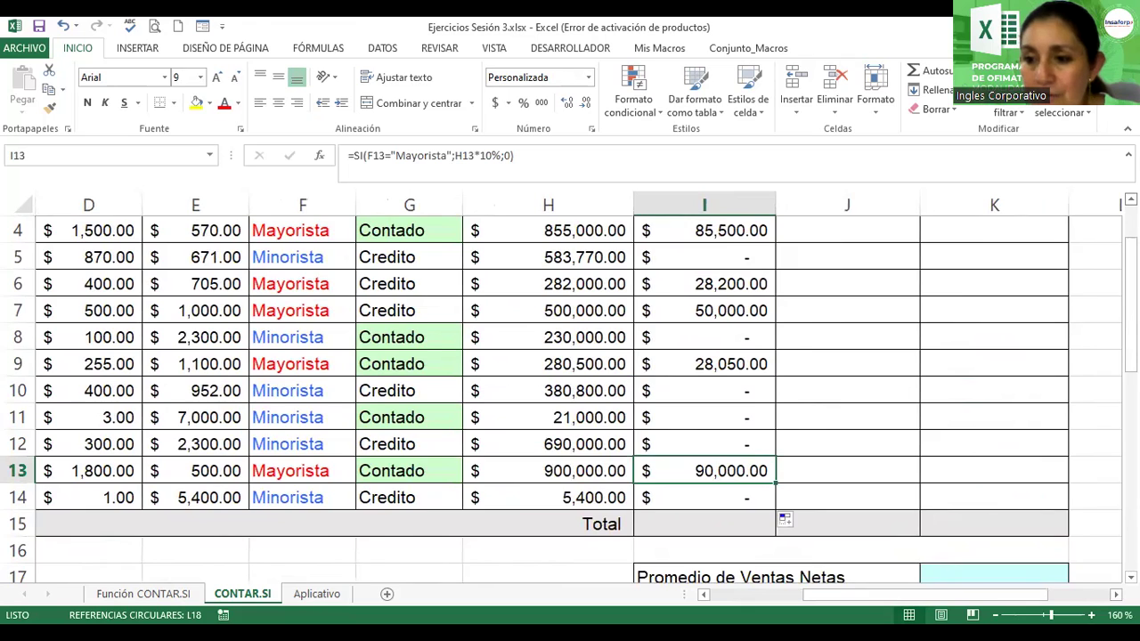
scroll(819, 315, up, 1)
click(818, 315)
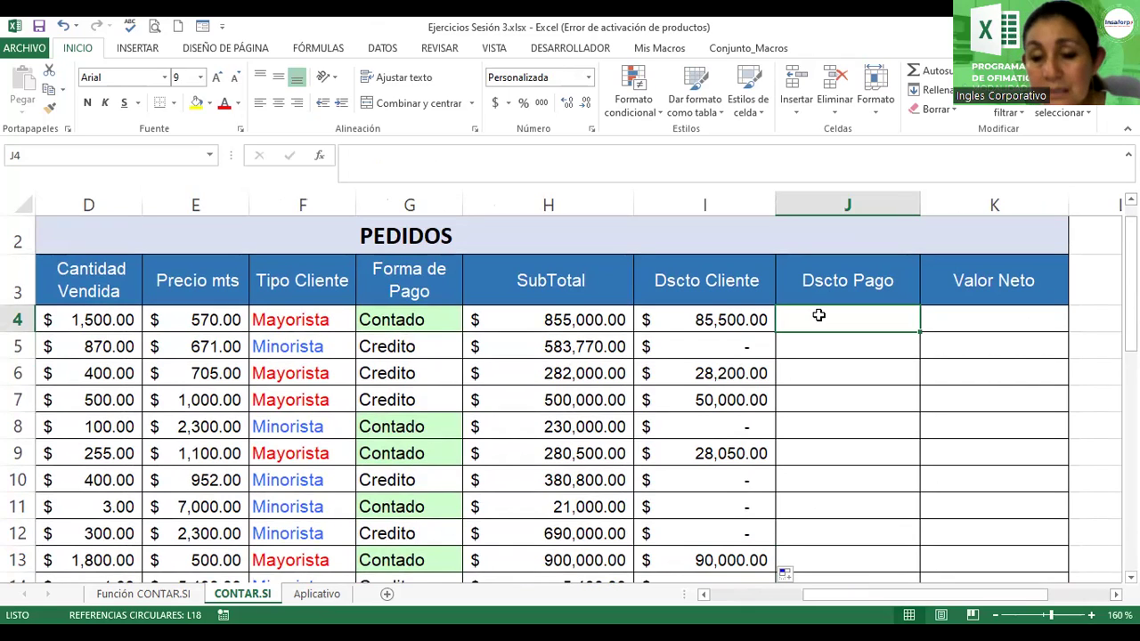
Enter =H4-I4 in J4, subtracting the client discount from the SubTotal
text(=)
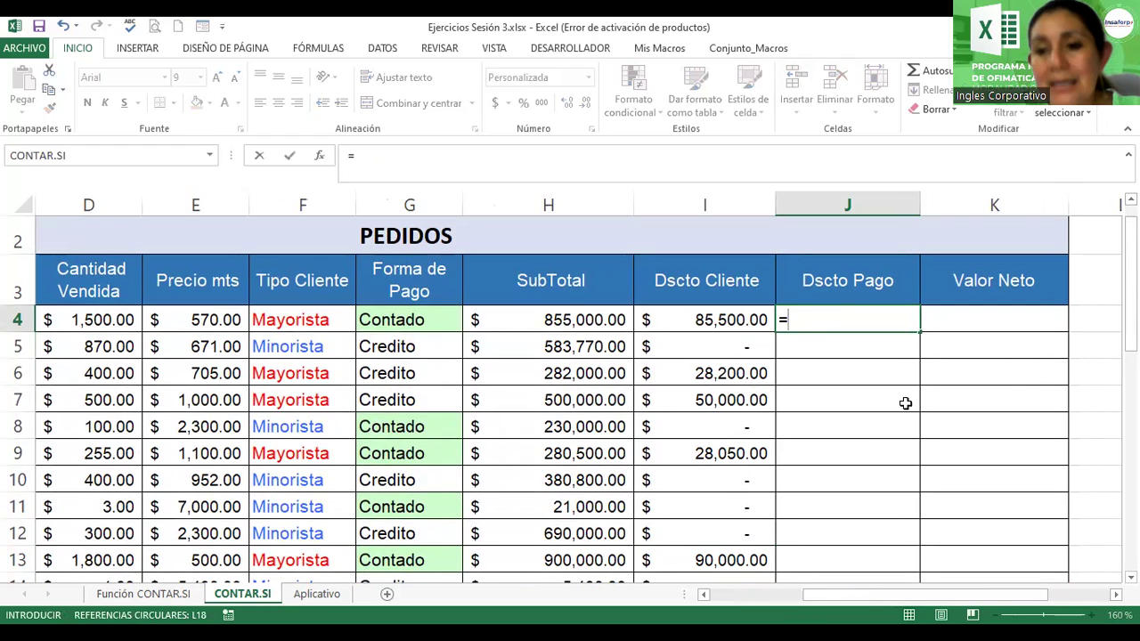
click(575, 318)
text(-)
click(690, 320)
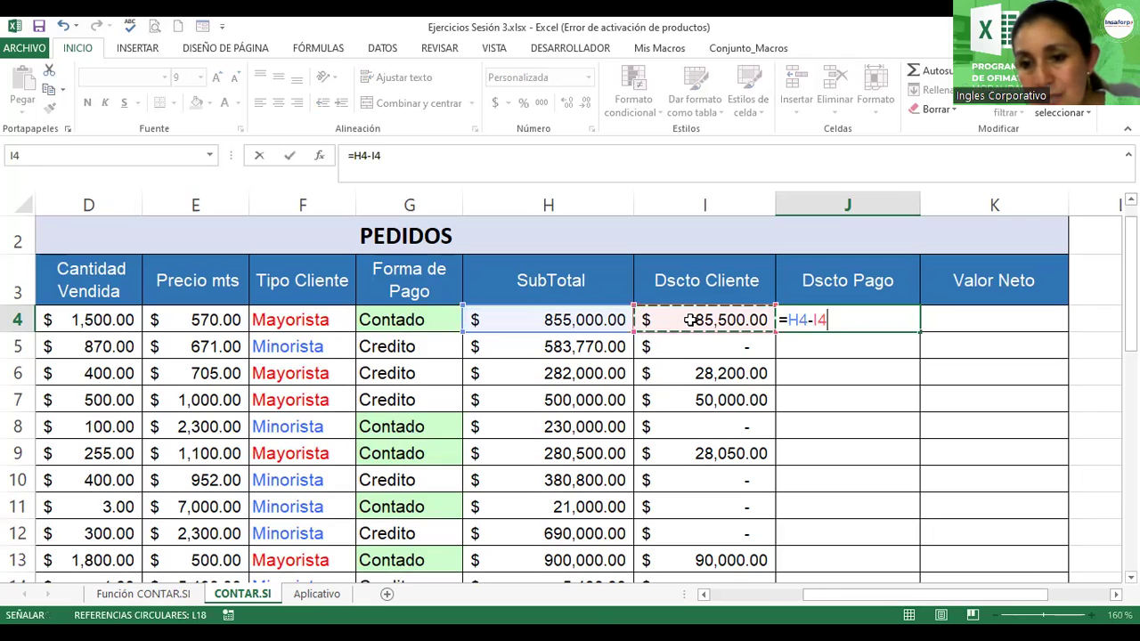
key(Return)
Review the cash-payment discount rule in the Referencias notes
drag(1131, 285, 1131, 427)
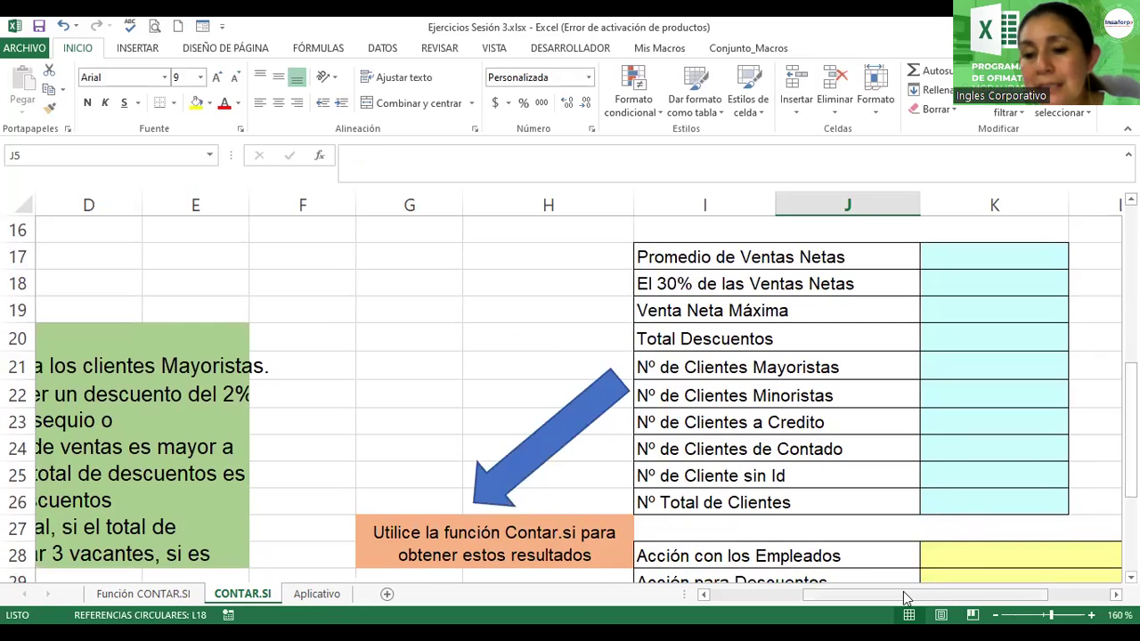
drag(906, 596, 682, 597)
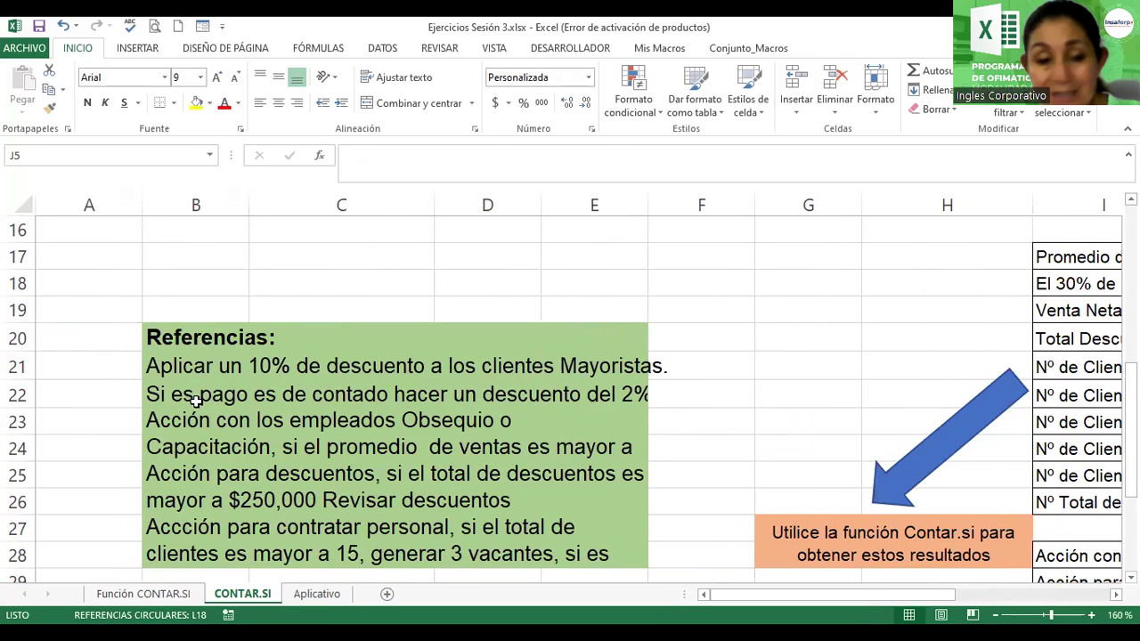
click(195, 401)
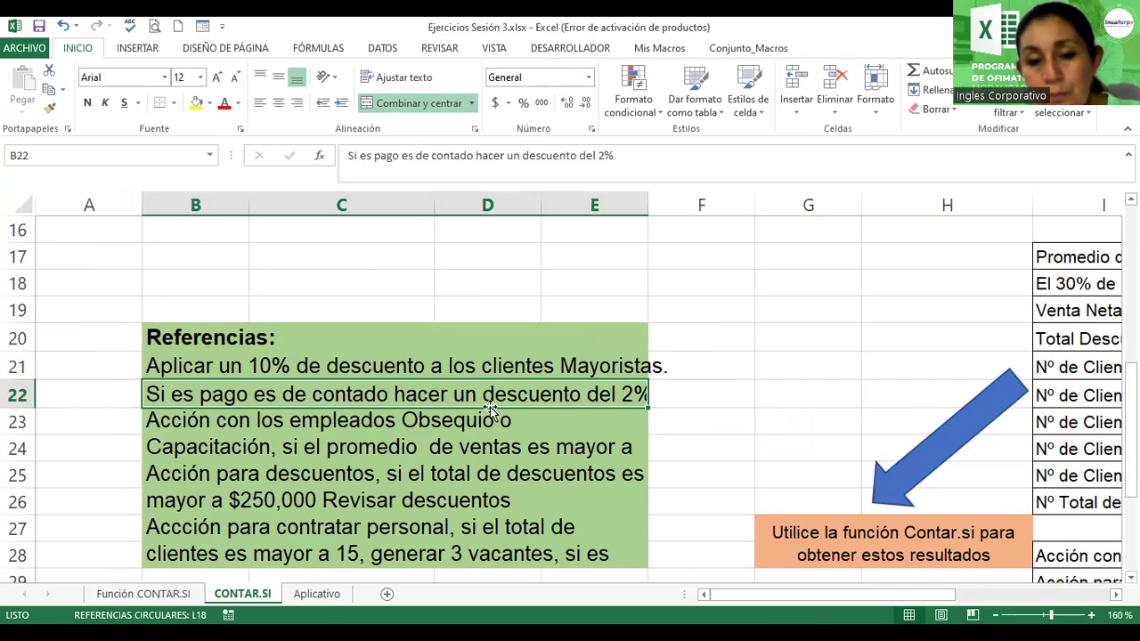
drag(946, 595, 1084, 599)
drag(1131, 427, 1130, 285)
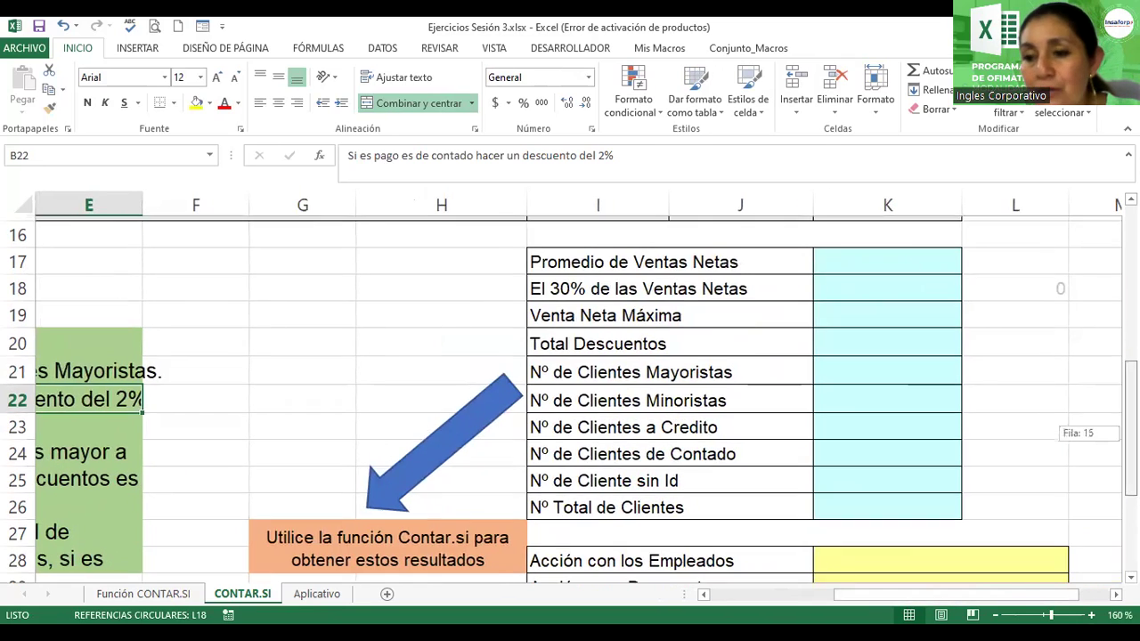
drag(1130, 433, 1130, 433)
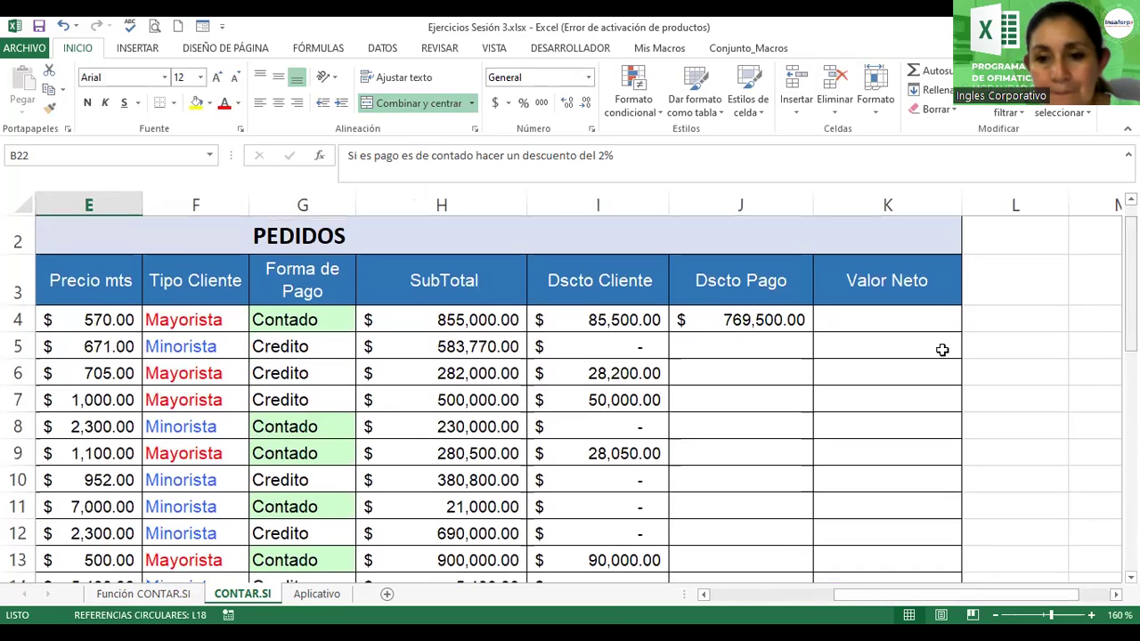
Delete the incorrect =H4-I4 formula from J4 and return to the table
click(714, 319)
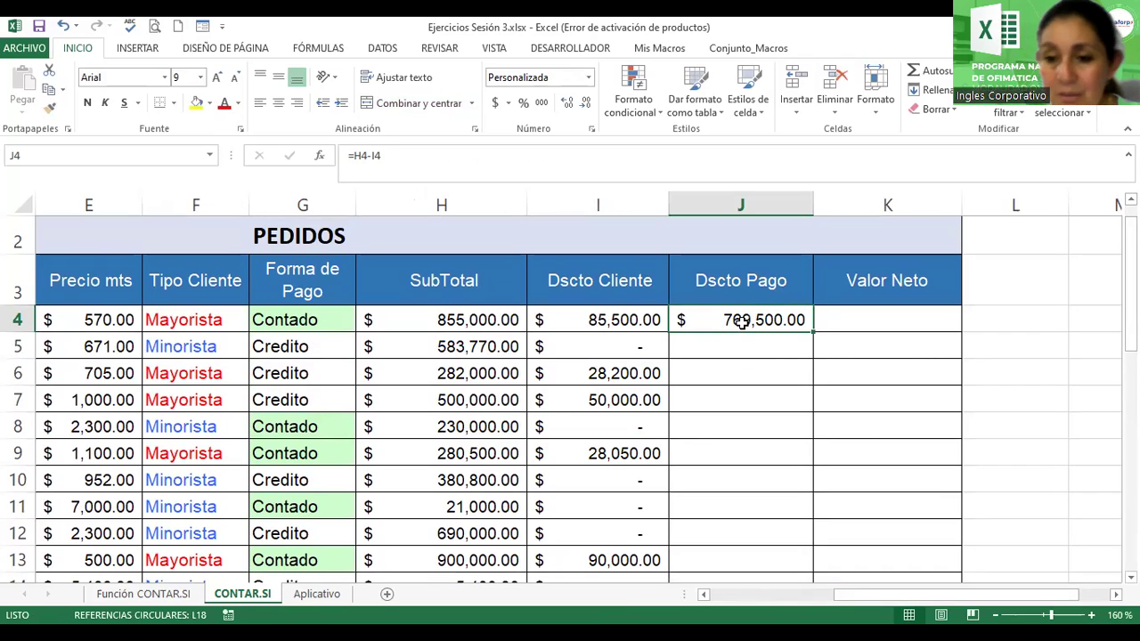
key(Delete)
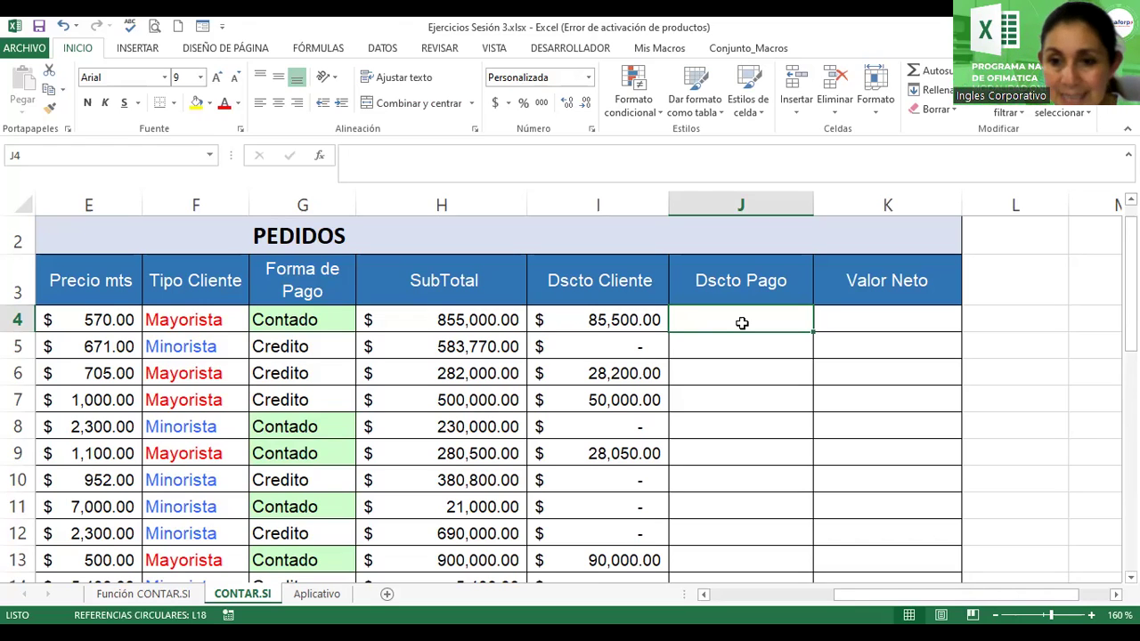
drag(1131, 285, 1131, 450)
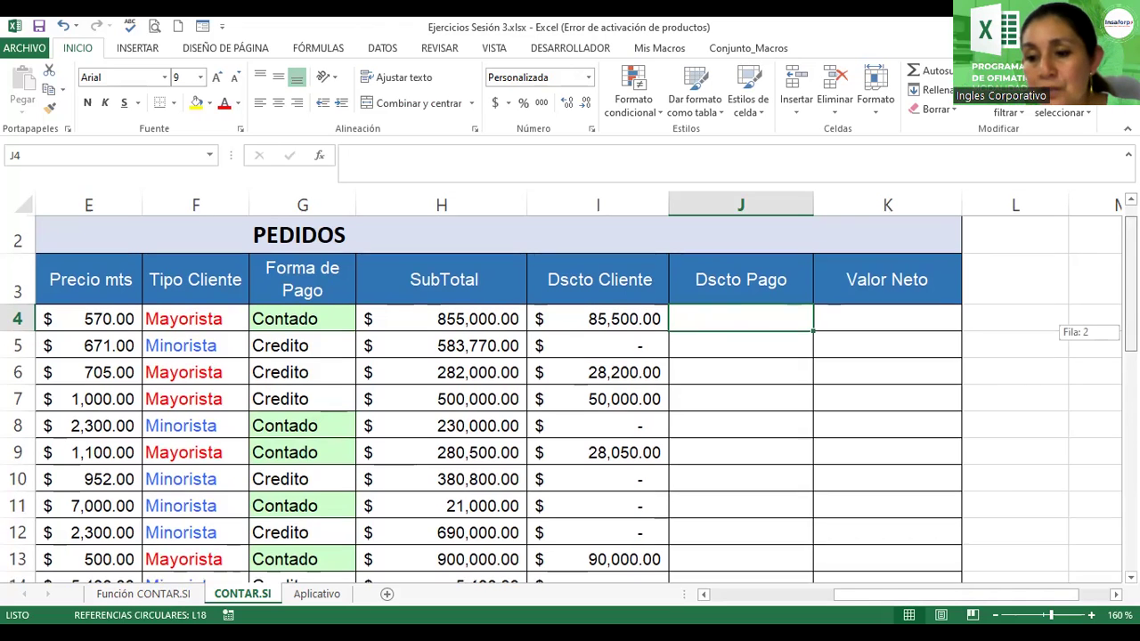
drag(968, 595, 843, 604)
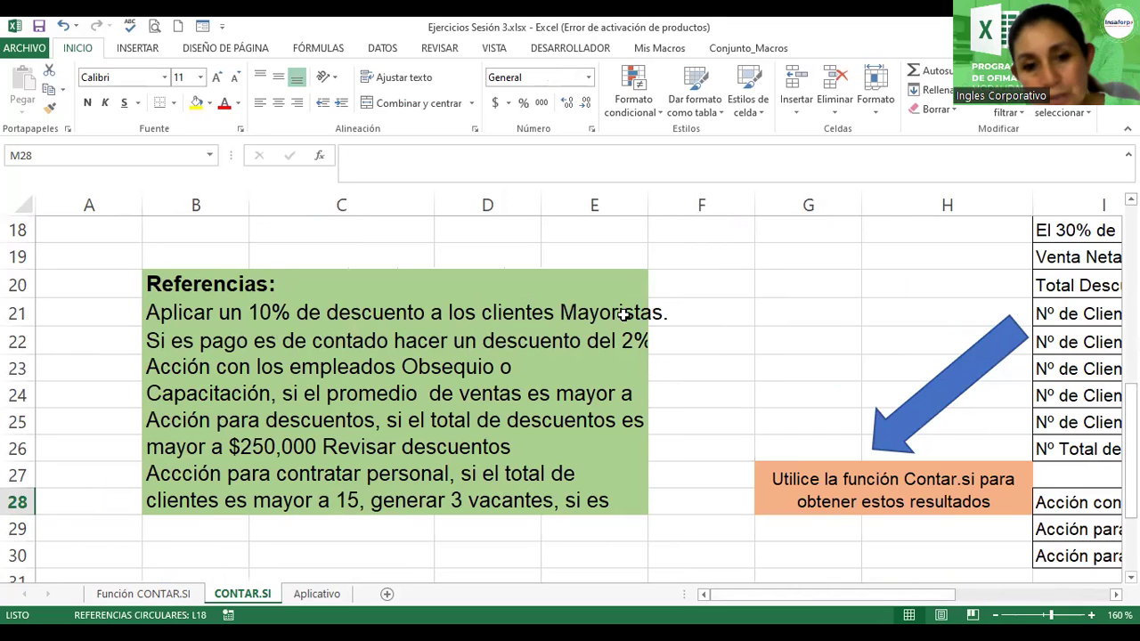
drag(926, 597, 1129, 595)
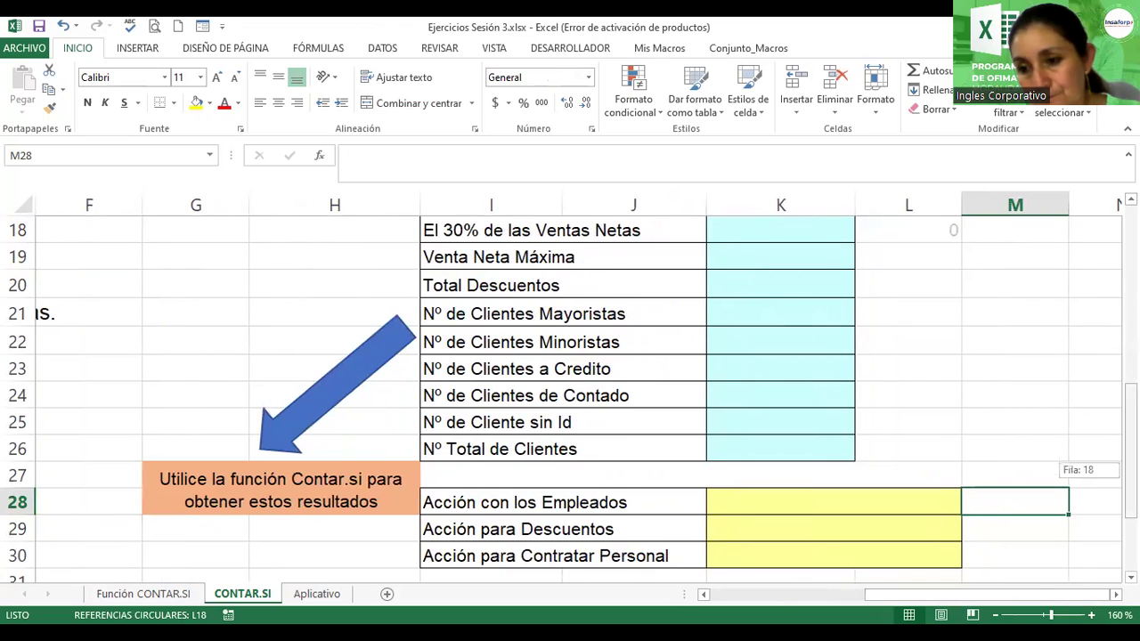
scroll(647, 371, up, 6)
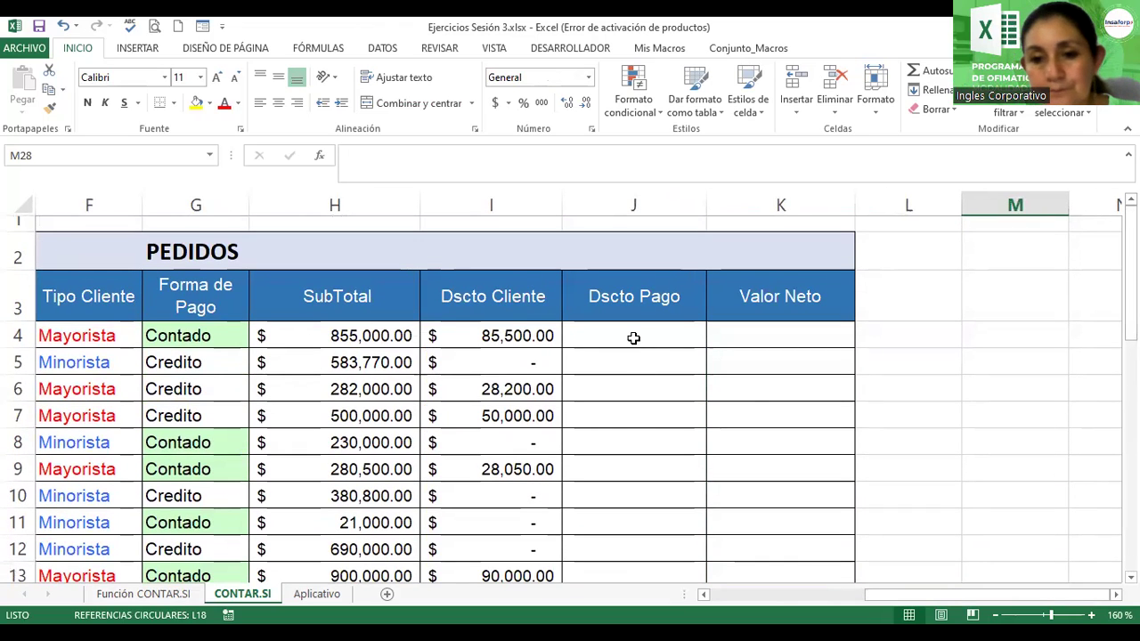
Enter =SI(G4="Contado";H4*2%;0) in J4, giving the cash order $17,100.00
click(634, 342)
text(=)
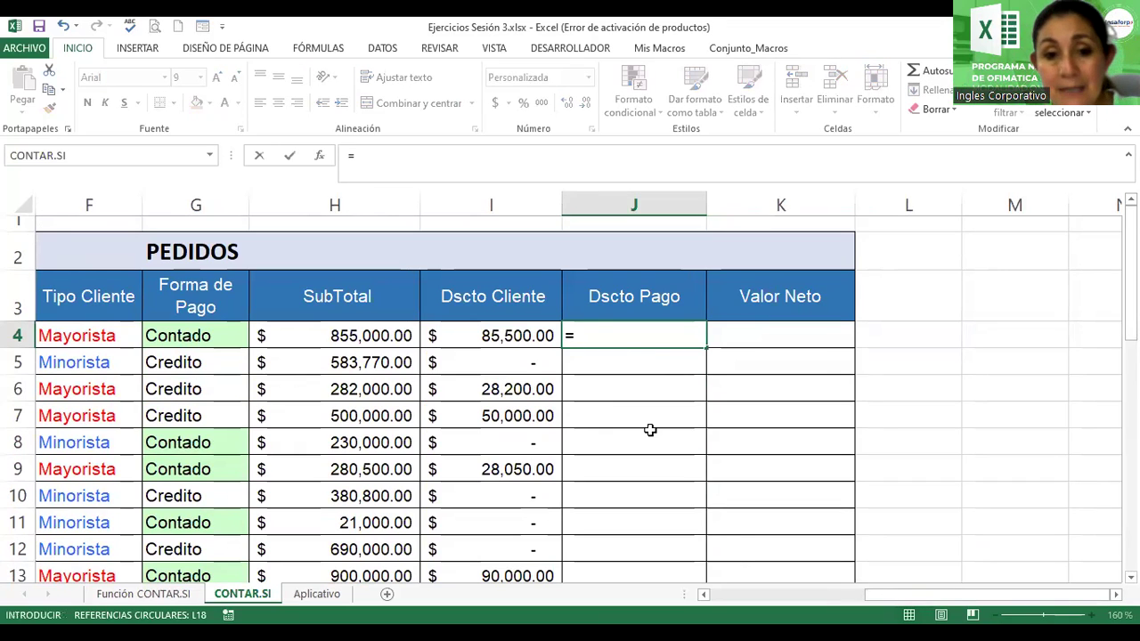
text(si()
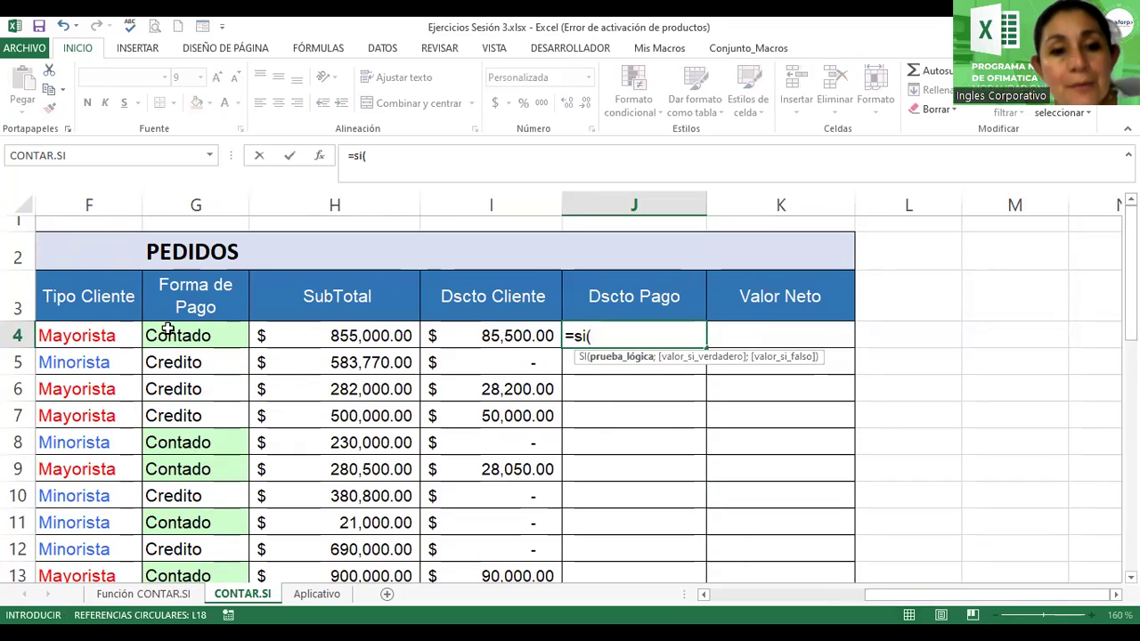
click(183, 340)
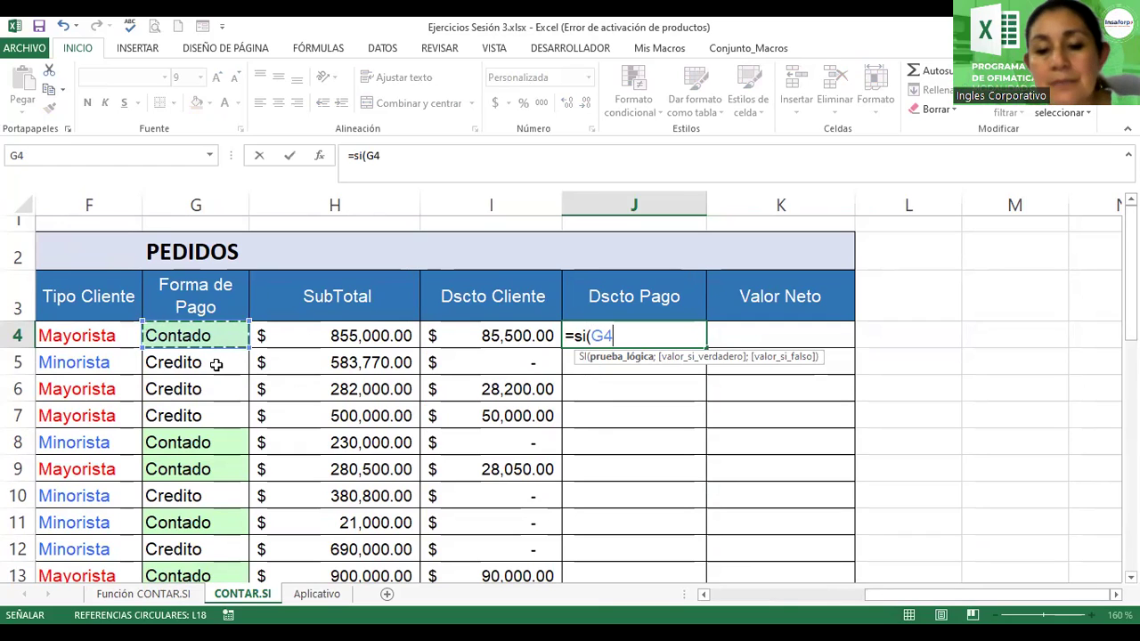
text(=)
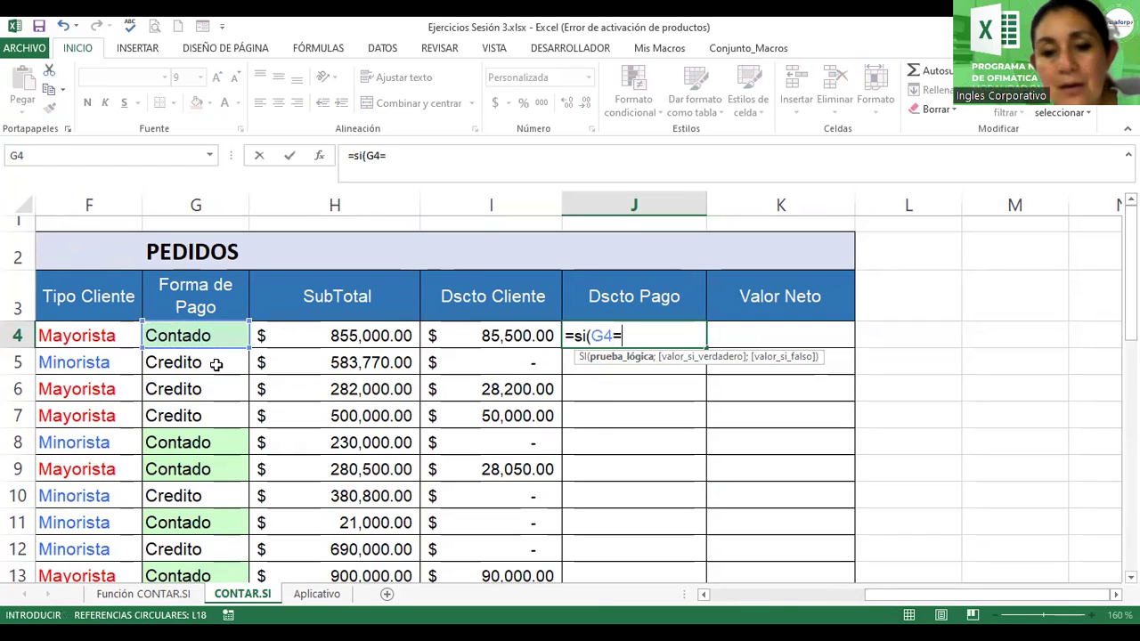
text("Contado";)
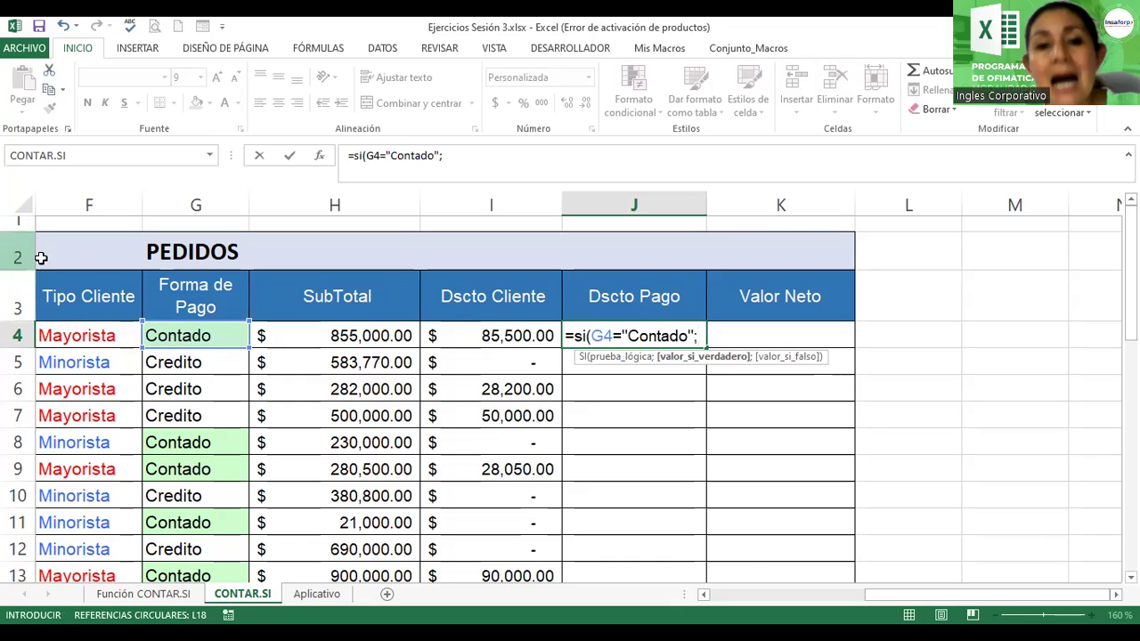
click(360, 335)
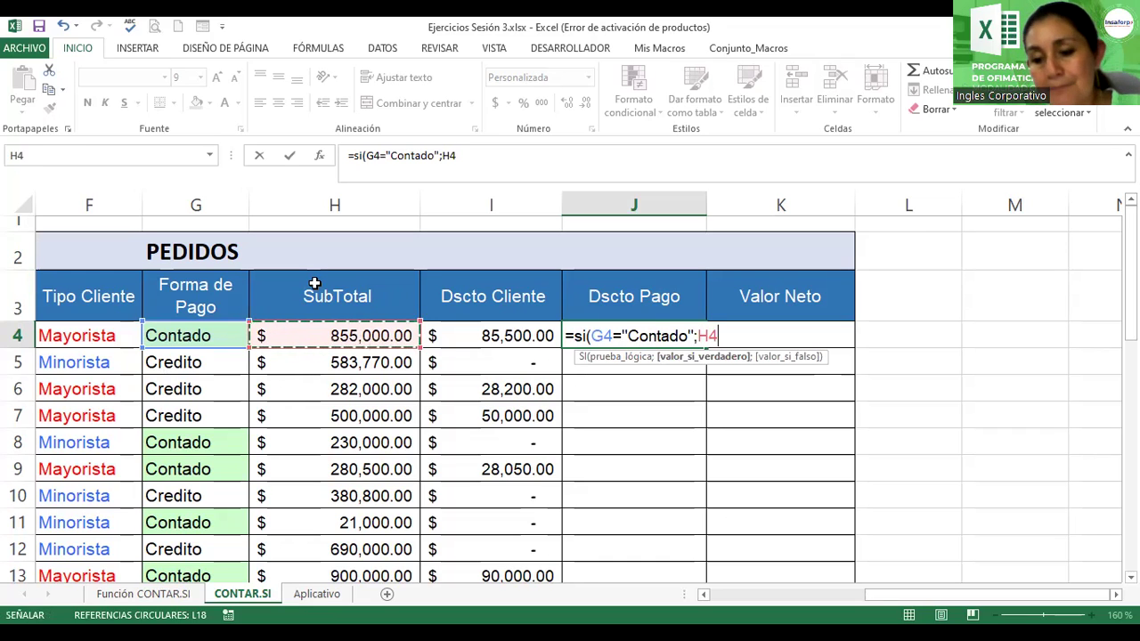
text(*2%)
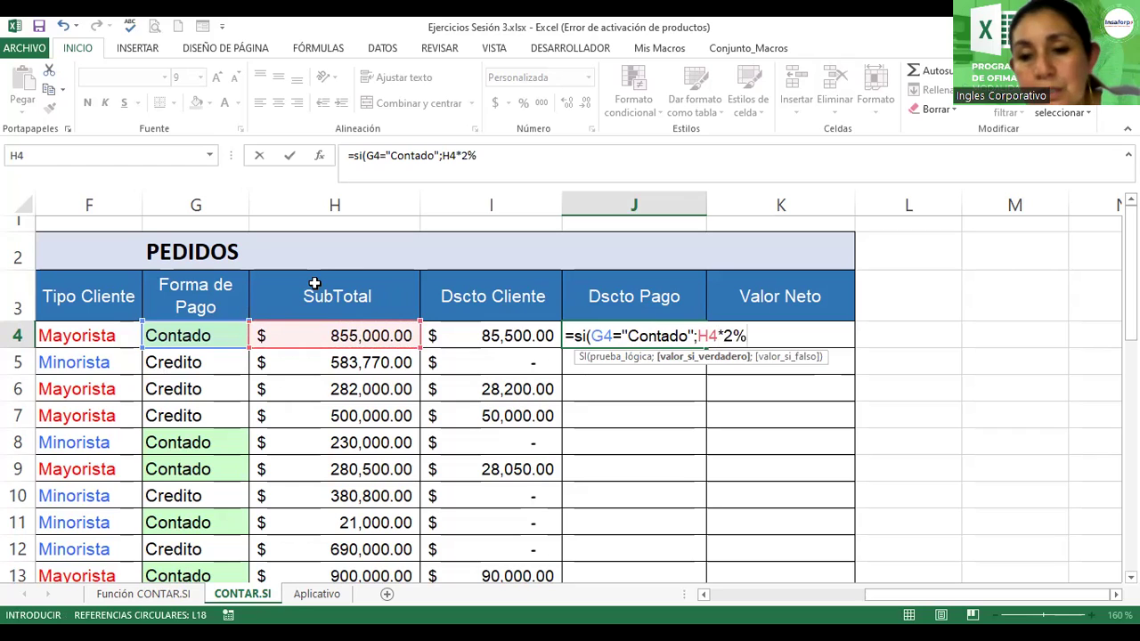
text(;)
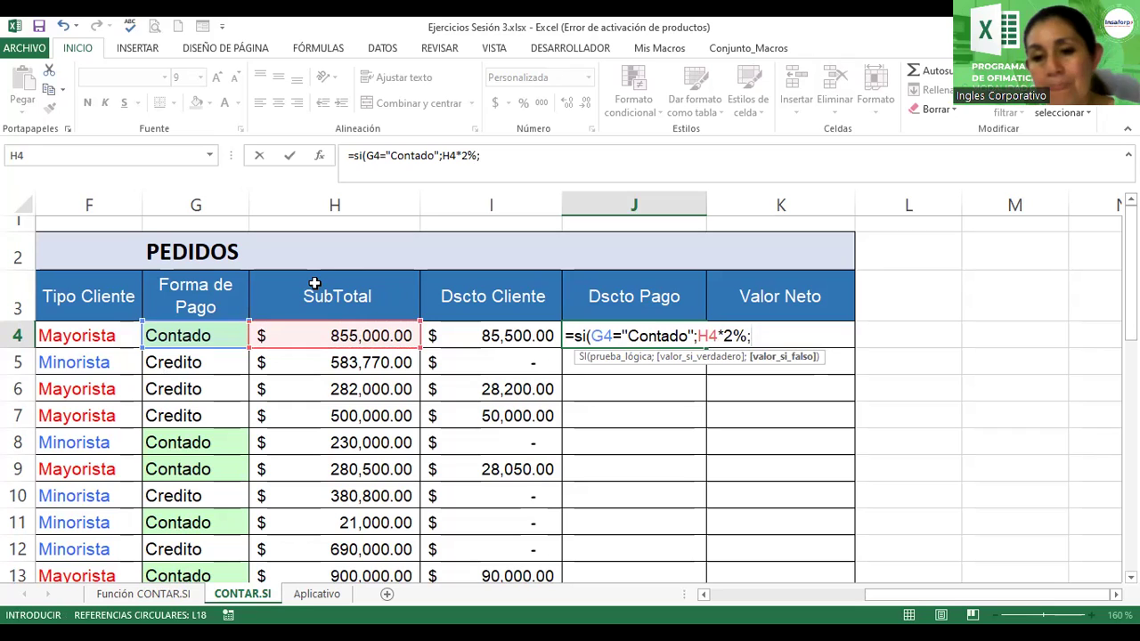
text(0)
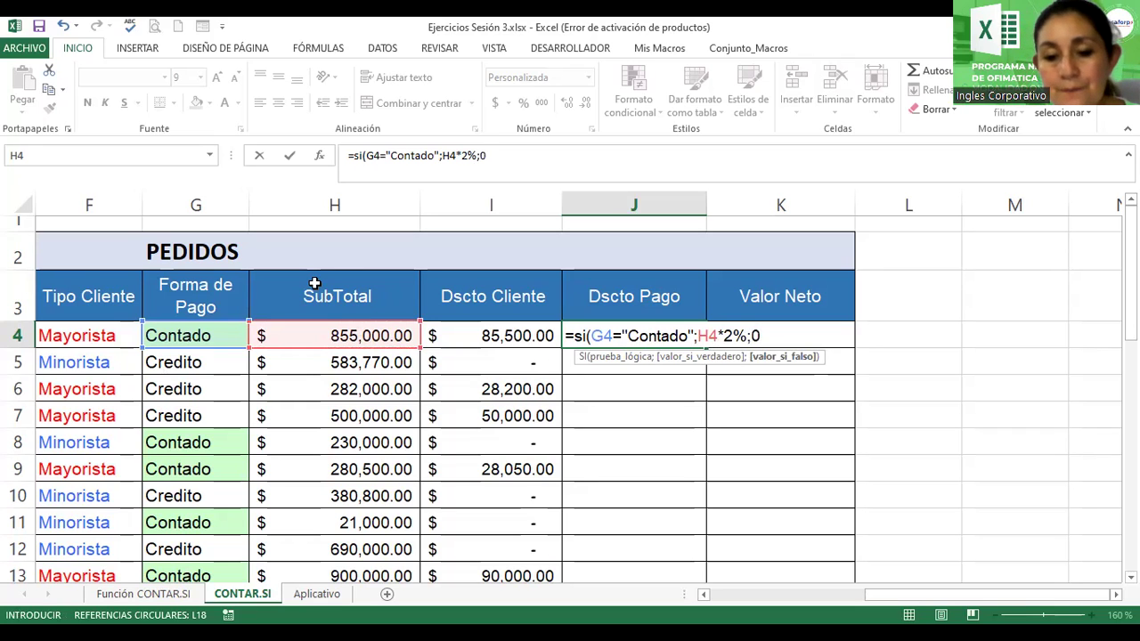
text())
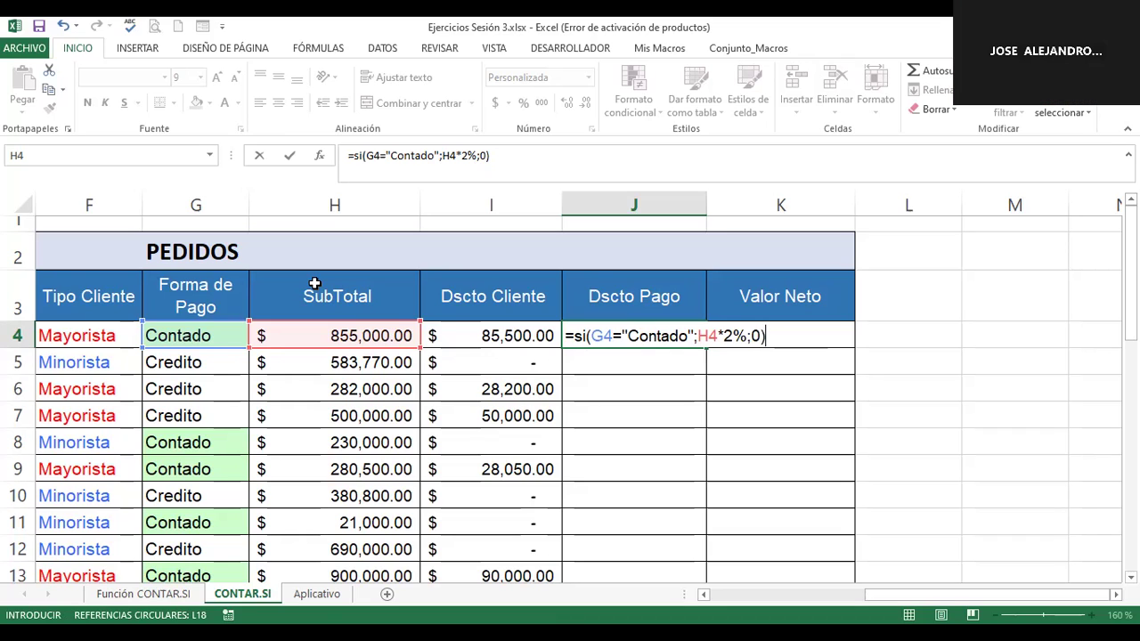
key(Return)
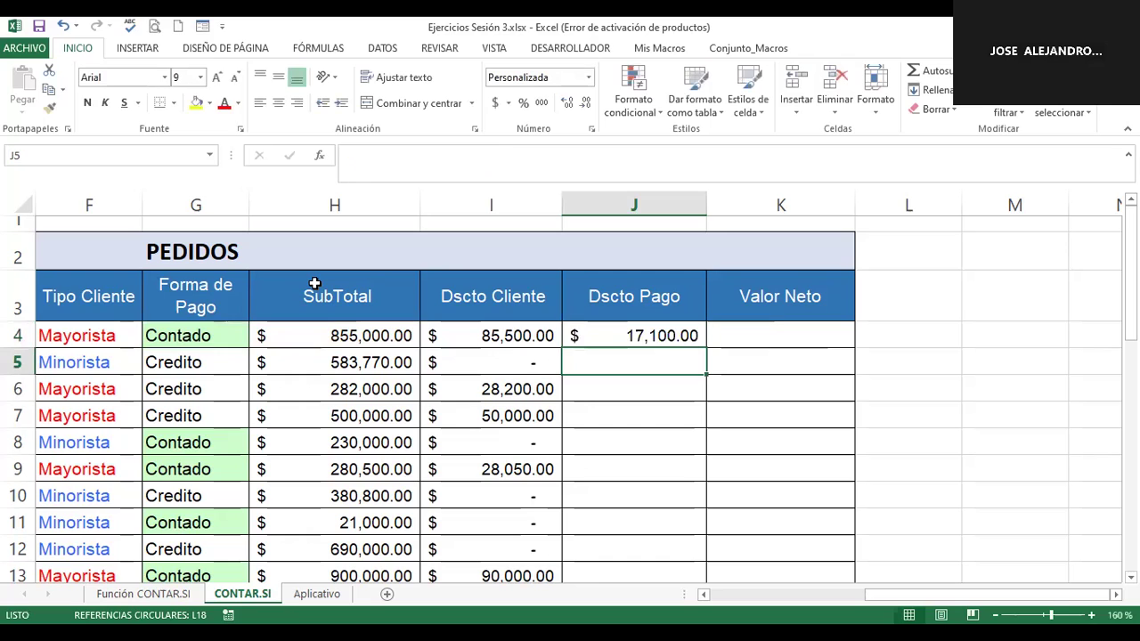
key(Up)
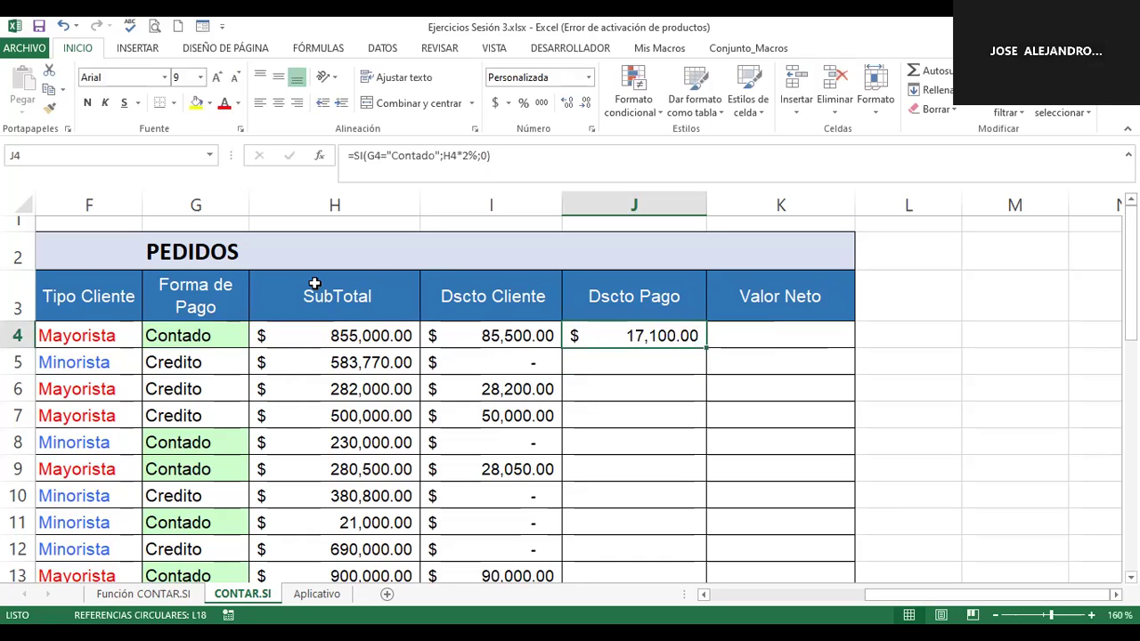
key(F2)
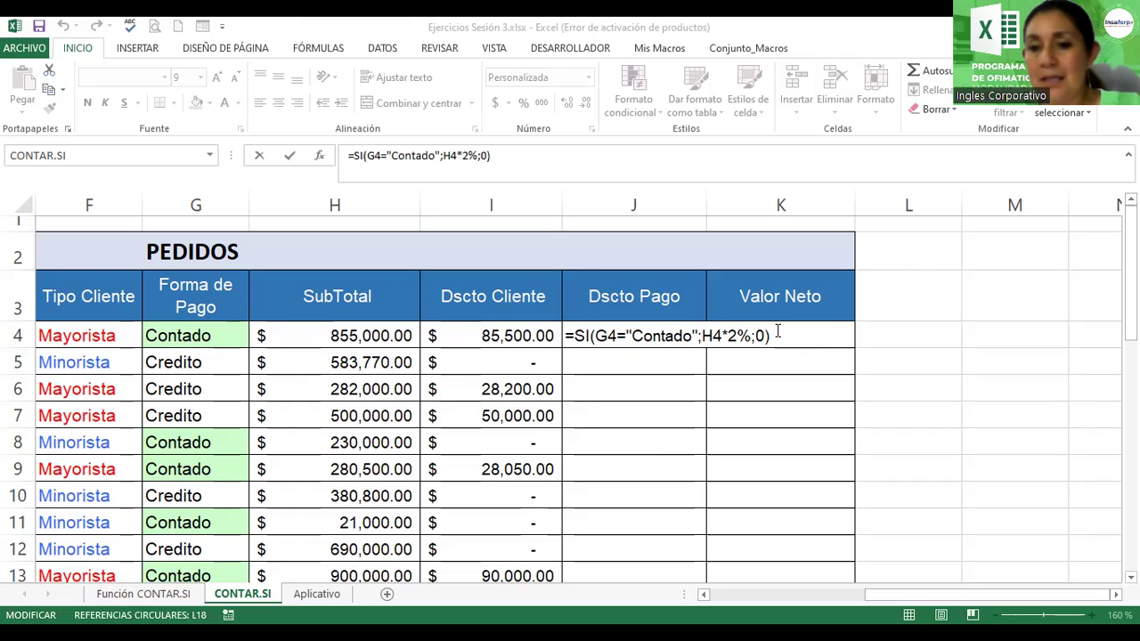
Fill J4's Dscto Pago formula down to row 14 and open J4 to check its references
key(Return)
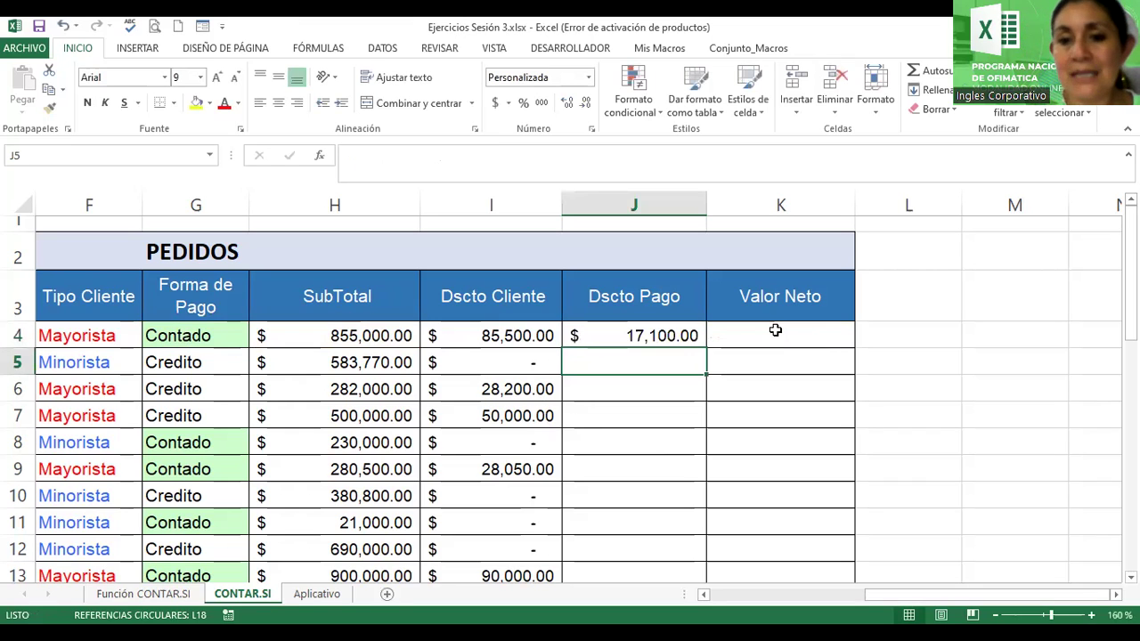
click(656, 329)
drag(706, 348, 703, 525)
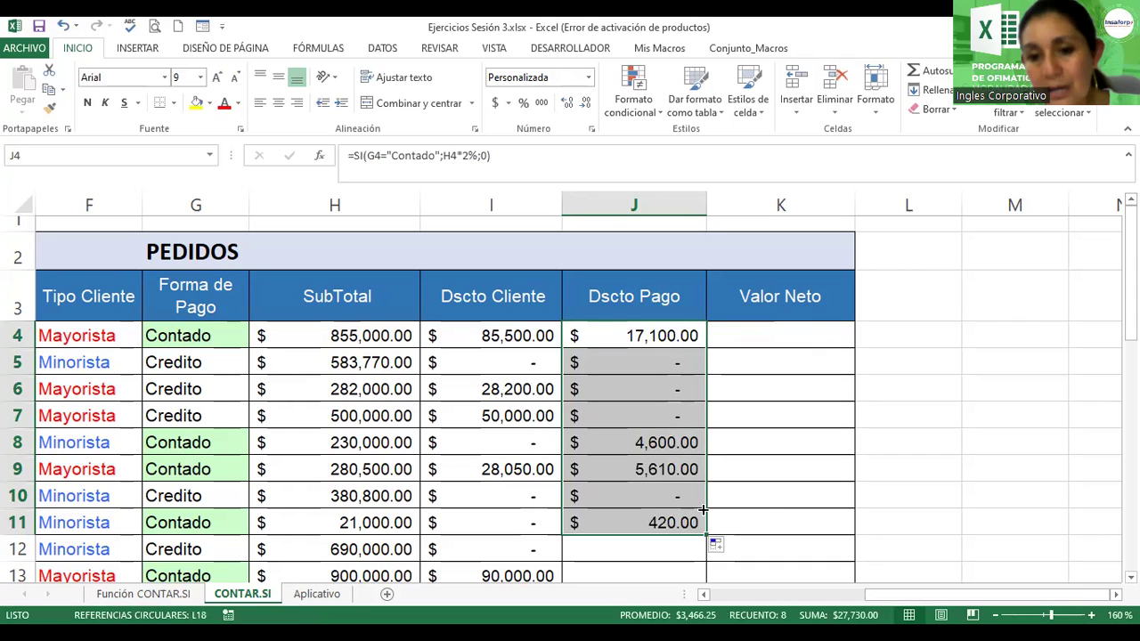
drag(1129, 294, 1130, 383)
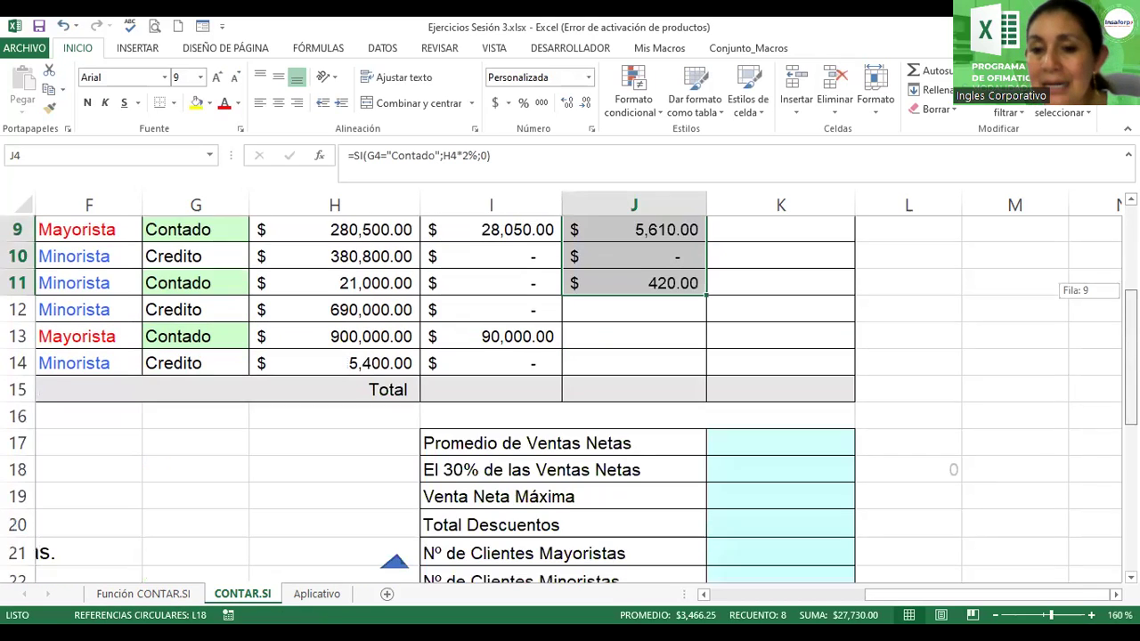
drag(708, 276, 709, 347)
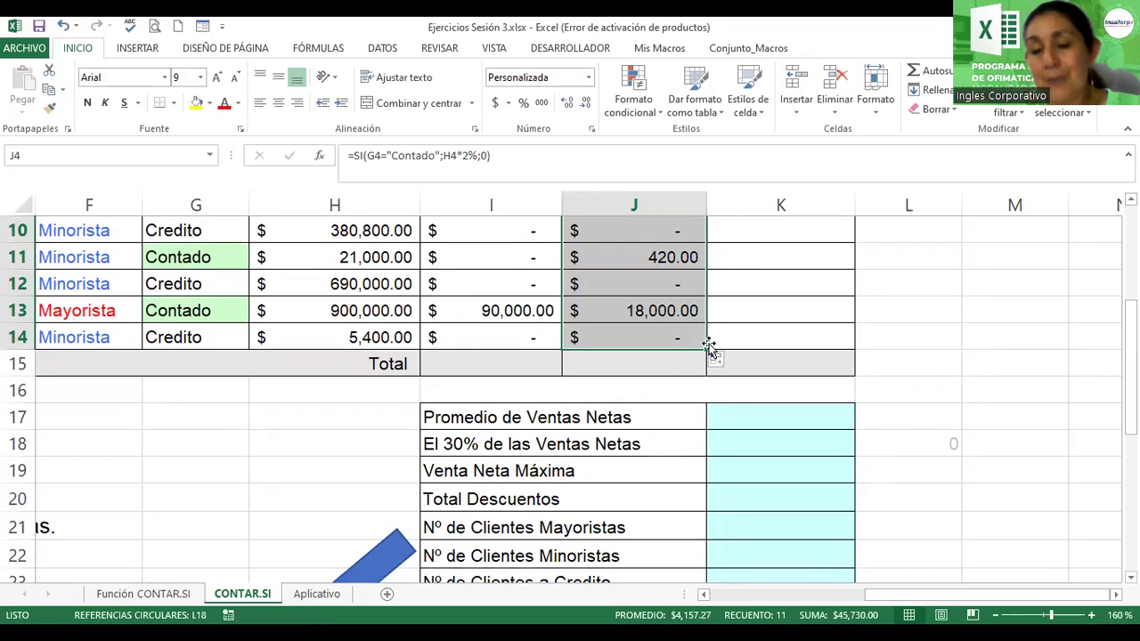
drag(1129, 374, 1129, 266)
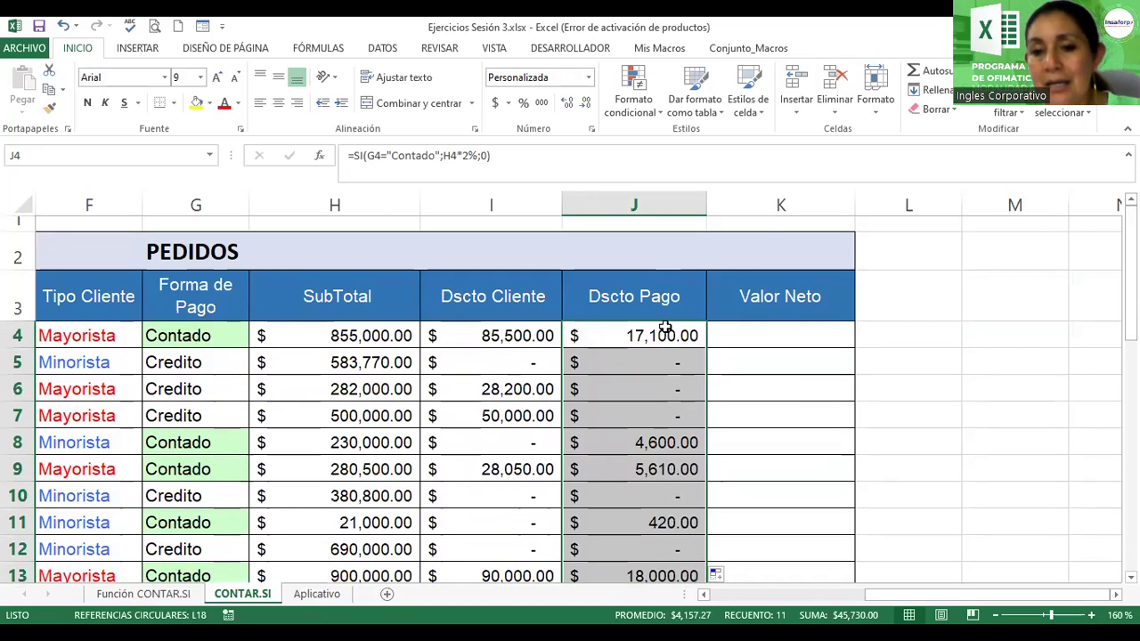
click(664, 329)
double_click(700, 336)
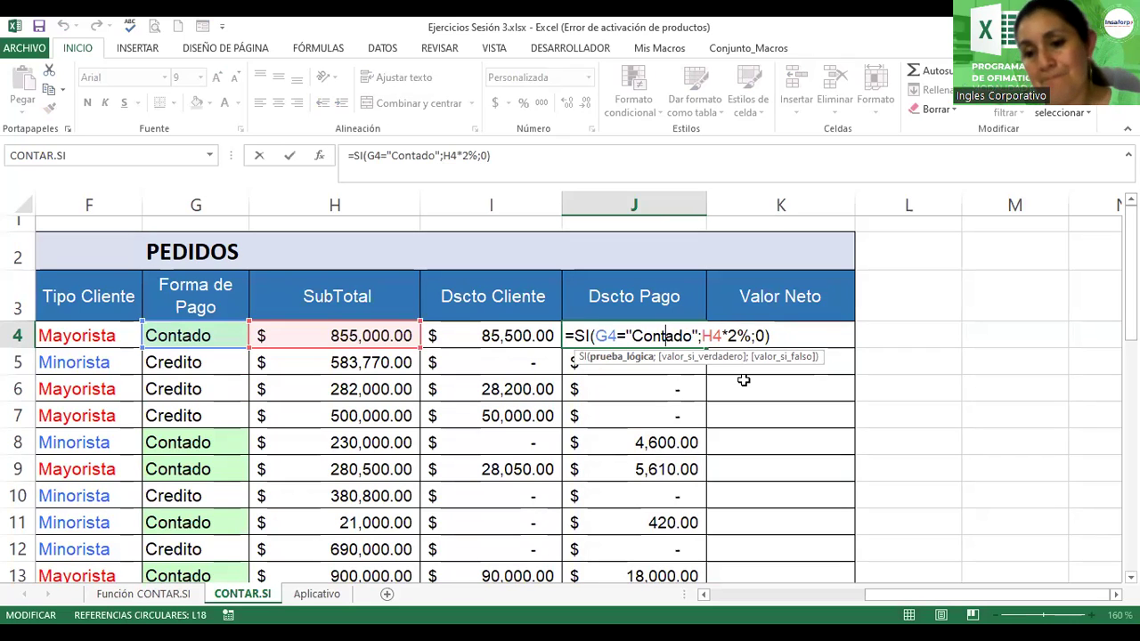
key(Return)
drag(979, 595, 826, 595)
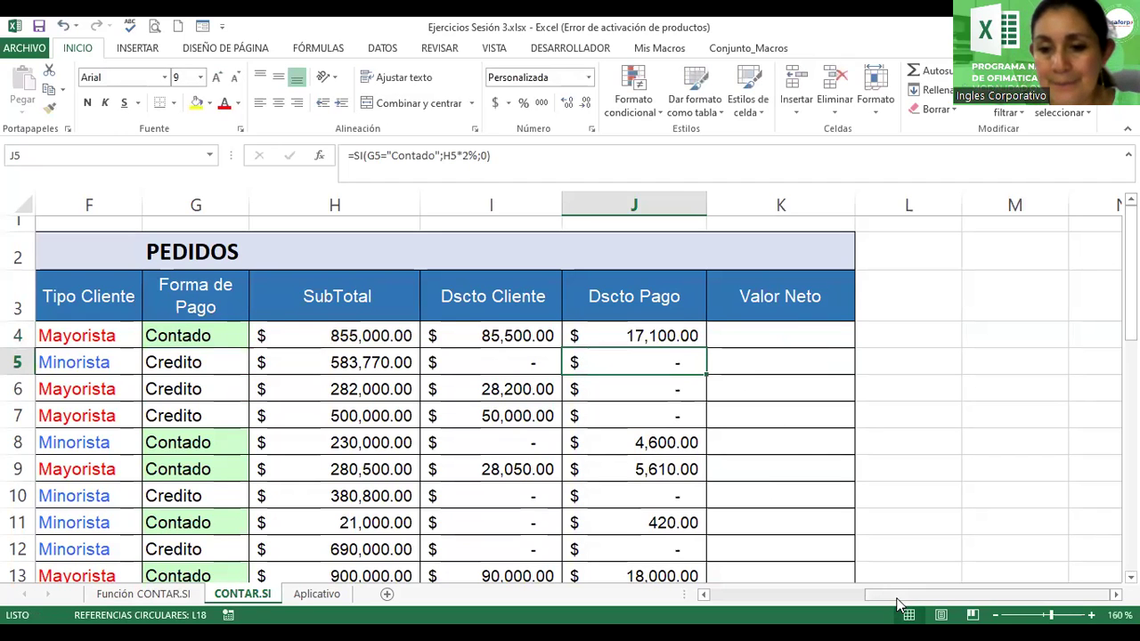
drag(1131, 267, 1131, 406)
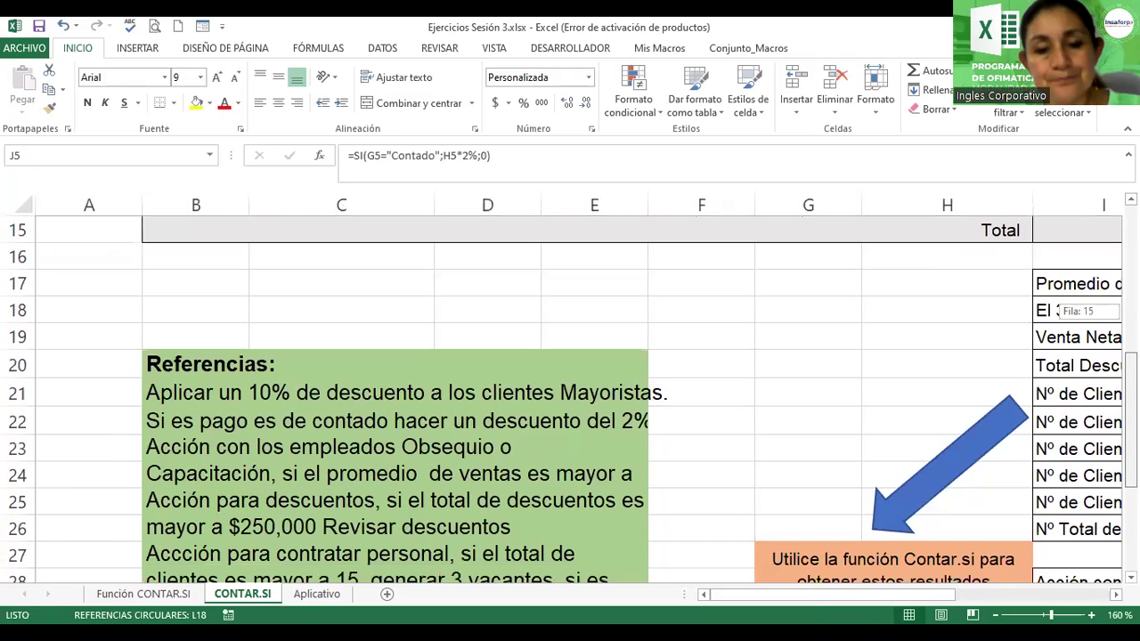
drag(1131, 406, 1131, 411)
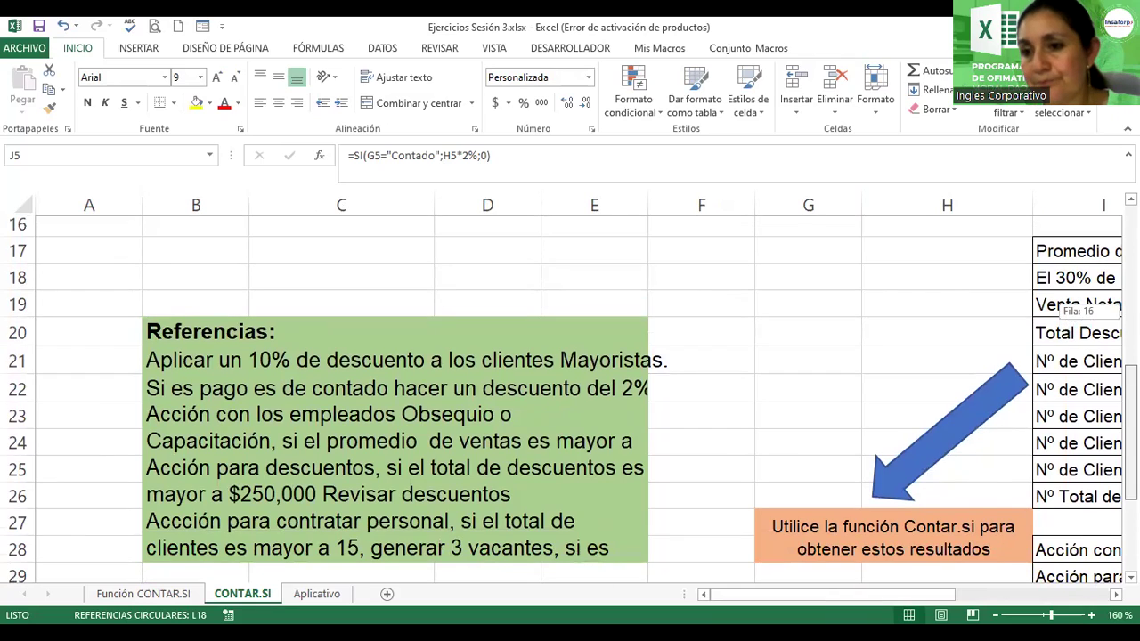
scroll(1105, 579, up, 4)
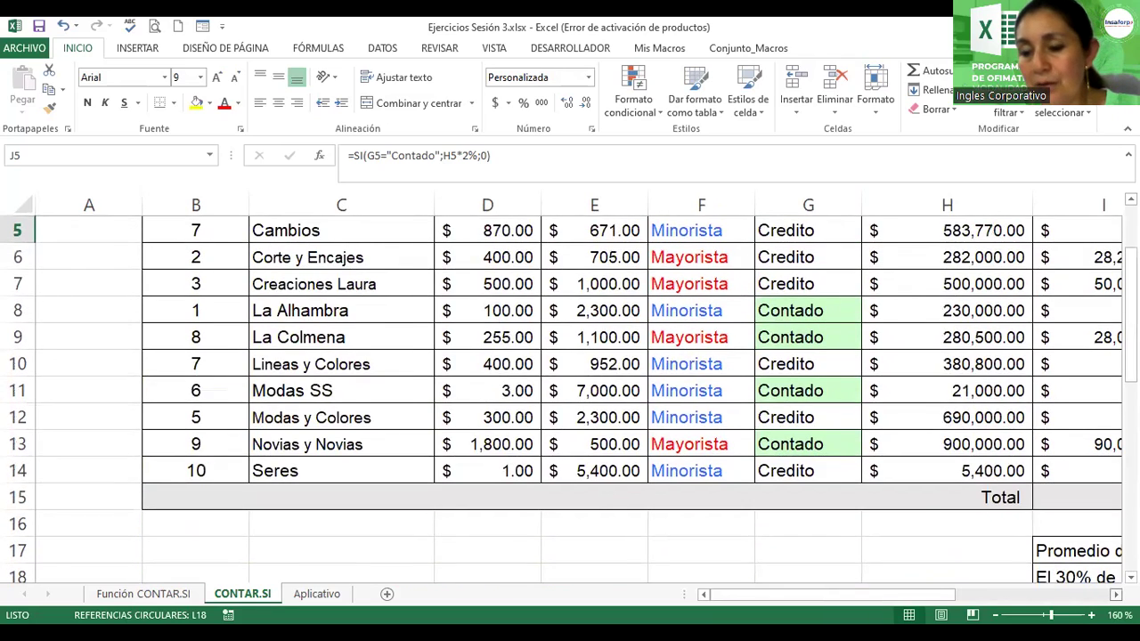
scroll(586, 396, right, 4)
drag(1131, 322, 1131, 312)
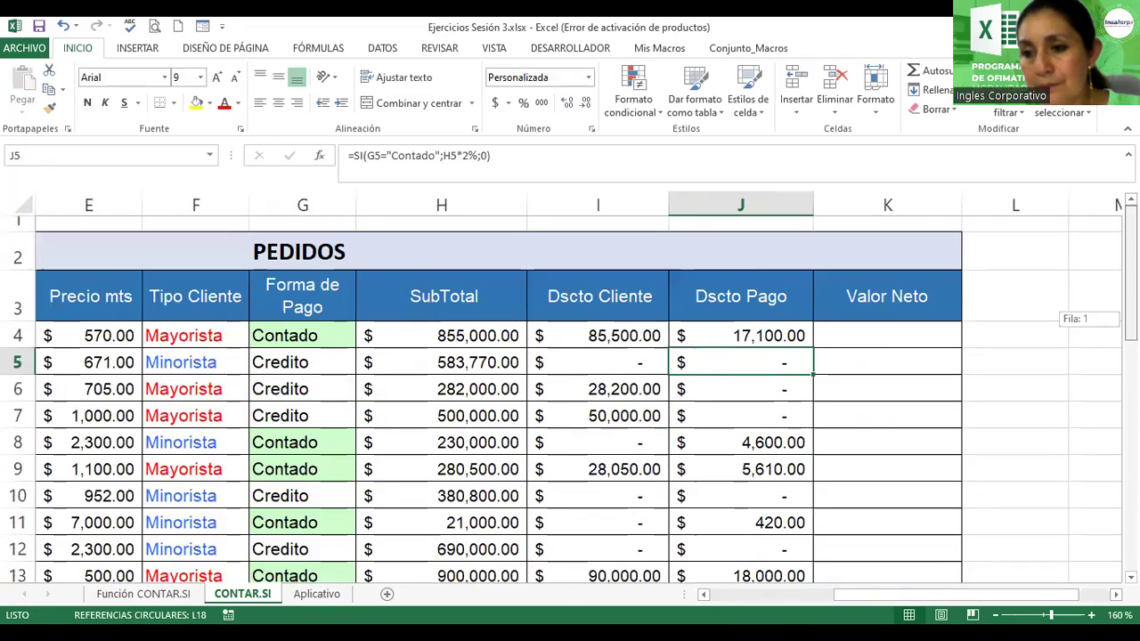
click(895, 331)
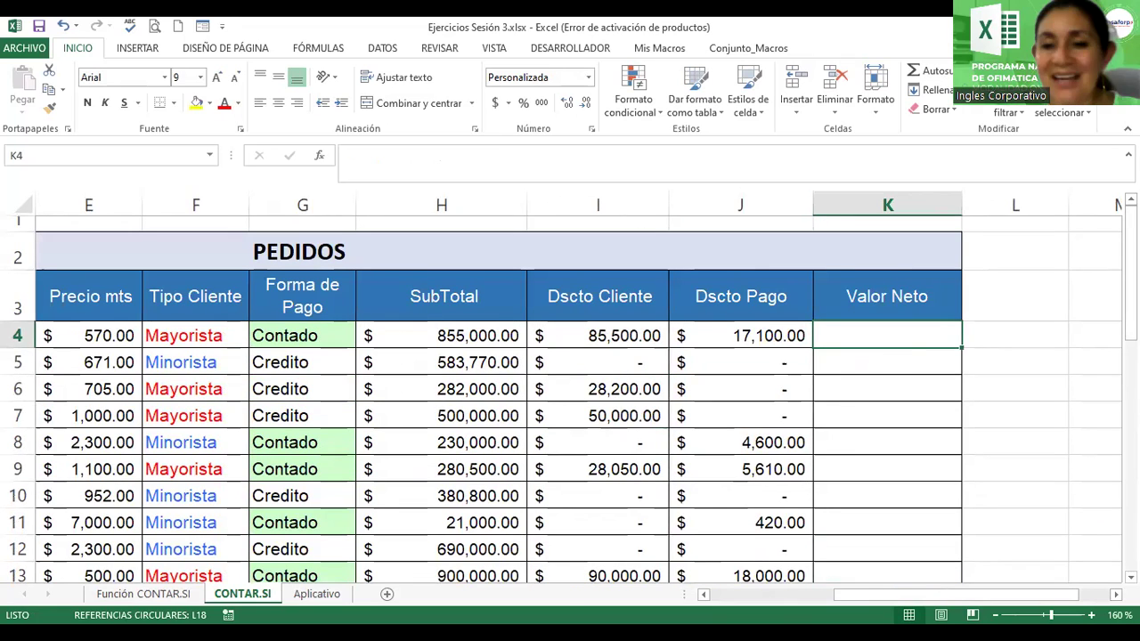
mouse_move(1131, 312)
mouse_down()
mouse_move(993, 601)
mouse_move(869, 601)
mouse_up()
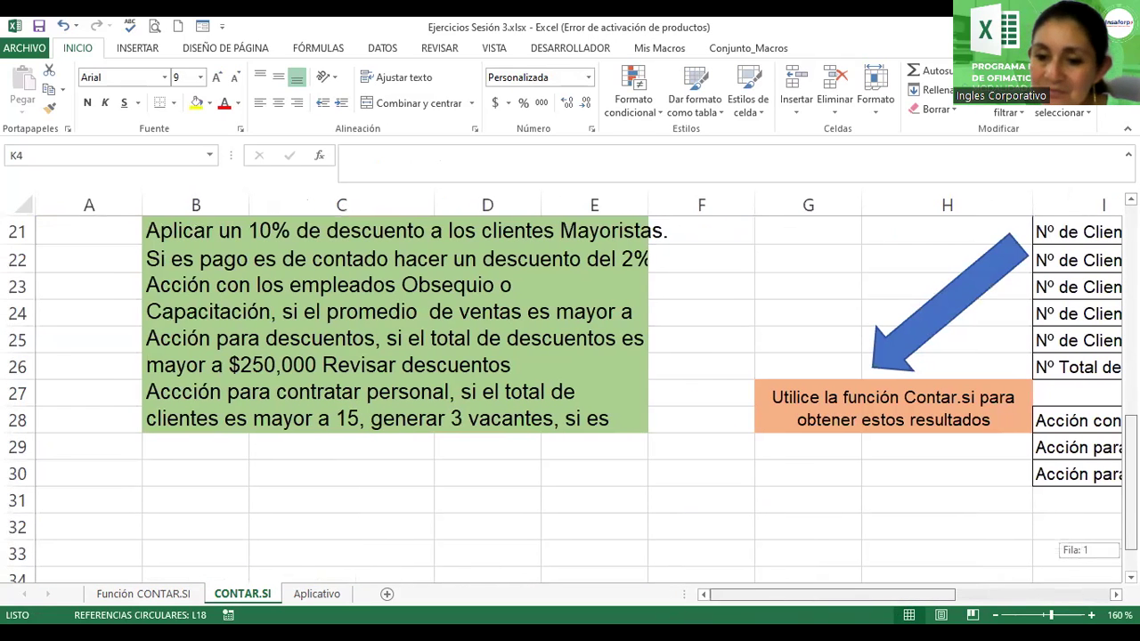
click(242, 279)
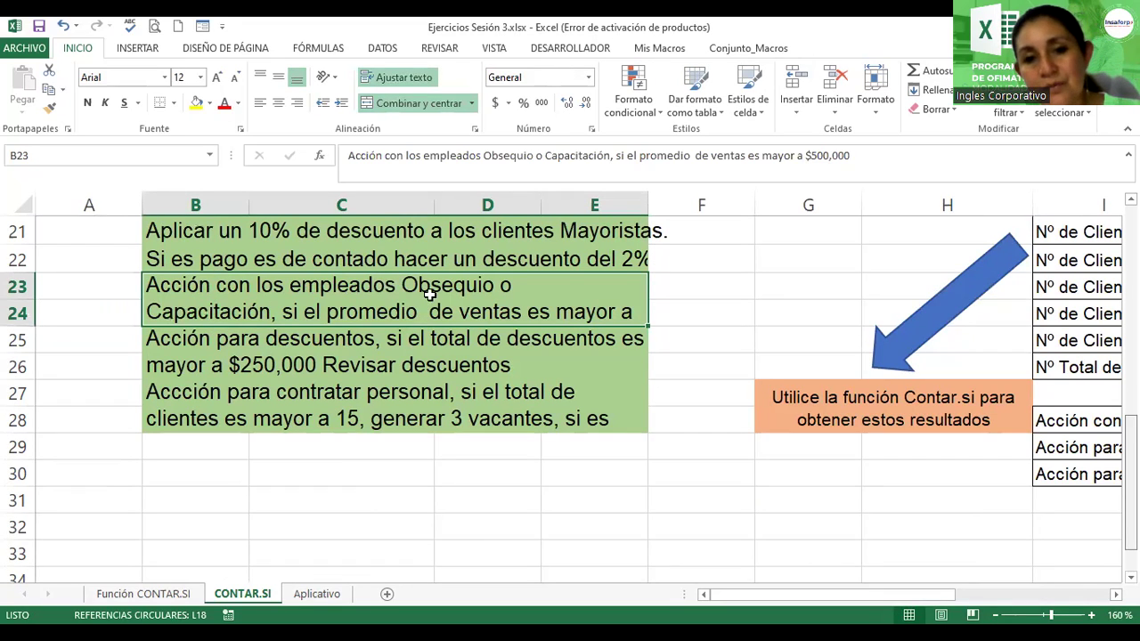
double_click(515, 286)
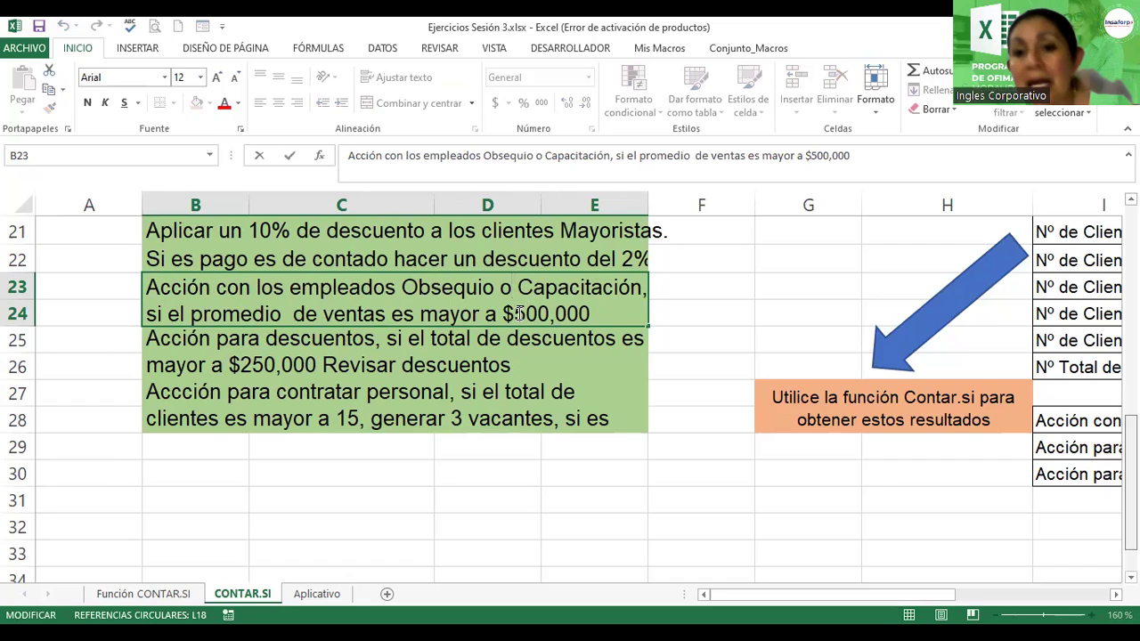
key(Return)
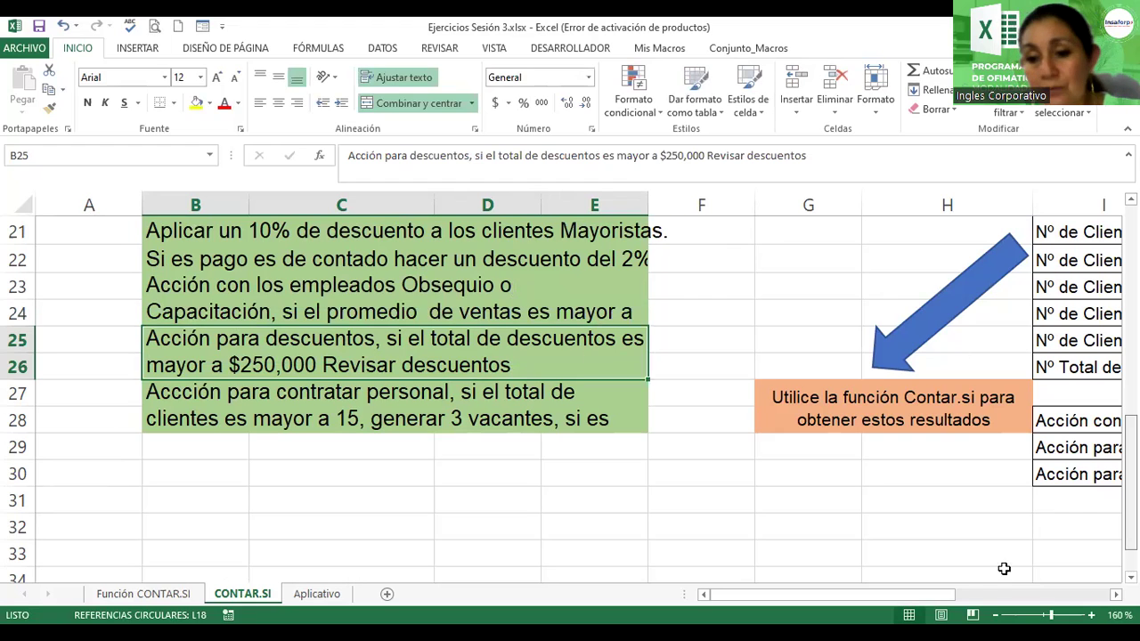
drag(922, 595, 1076, 599)
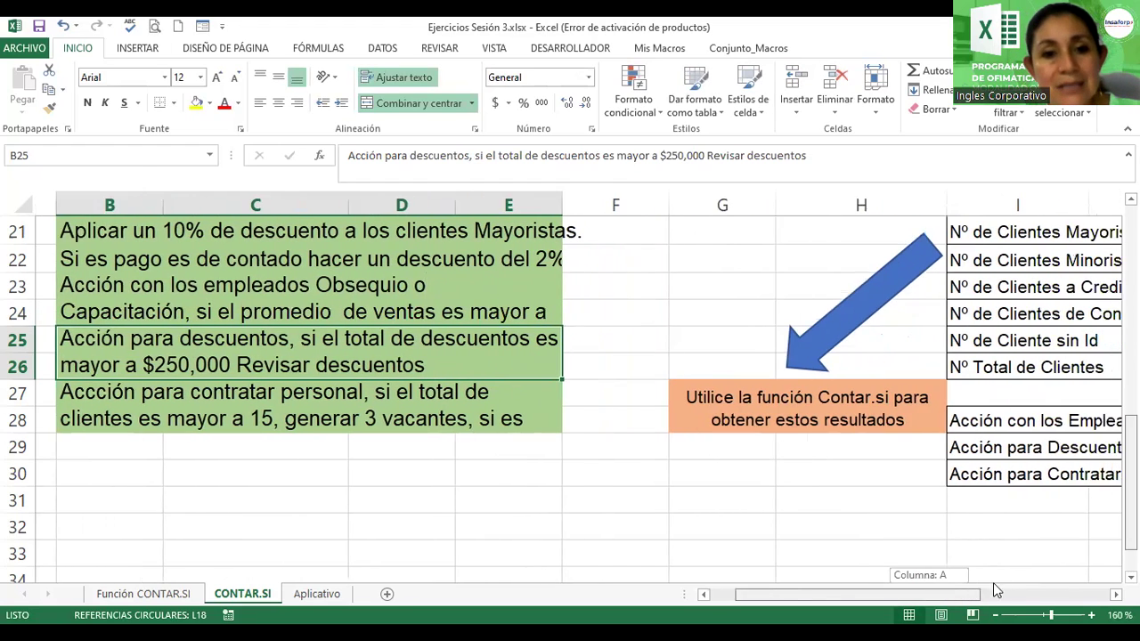
drag(1130, 464, 1130, 276)
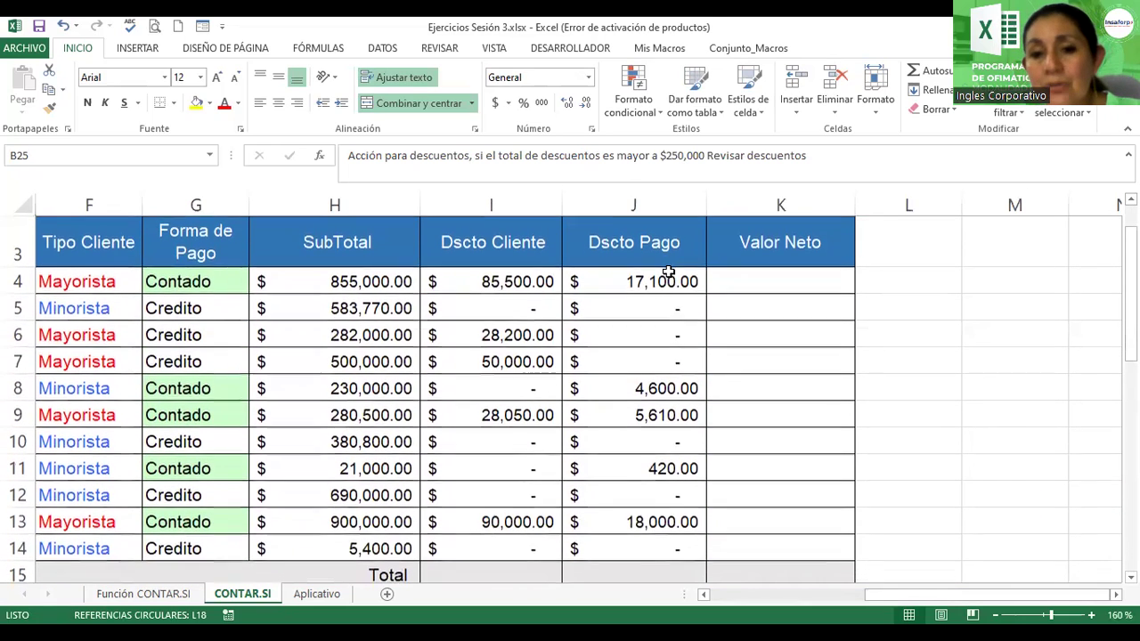
Start a formula in K4 and discard the unfinished attempts
click(748, 278)
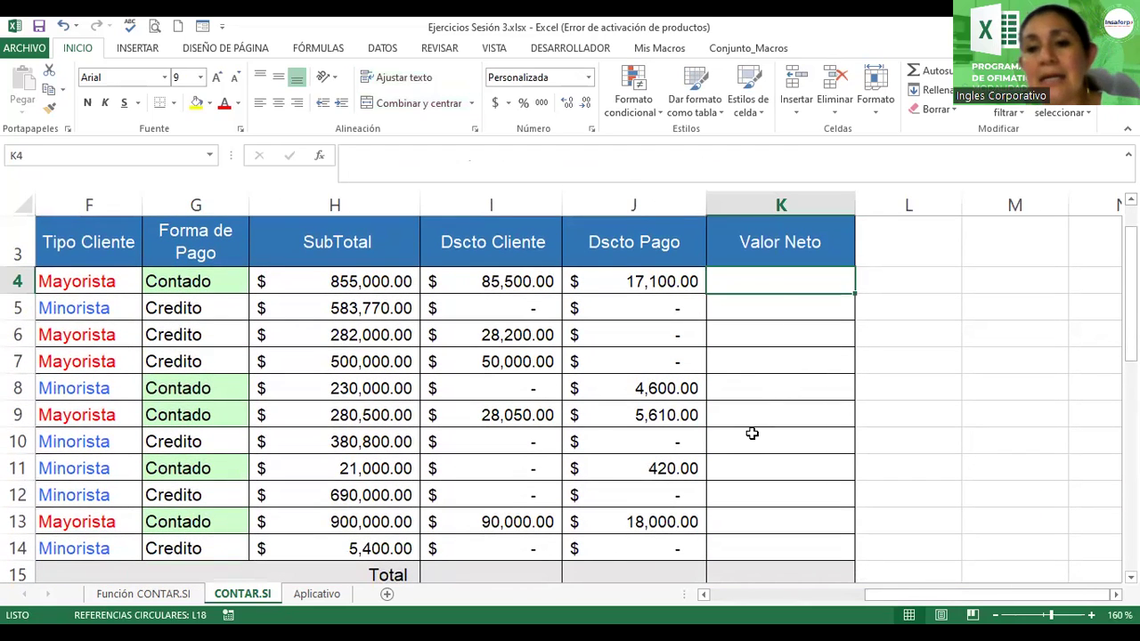
text(=)
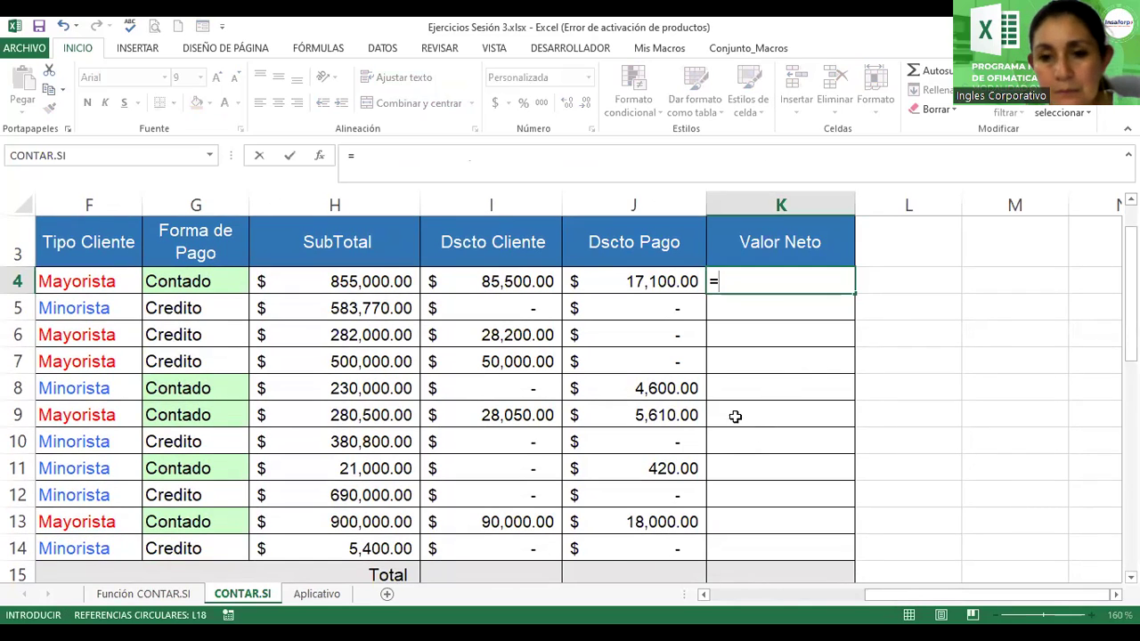
click(489, 276)
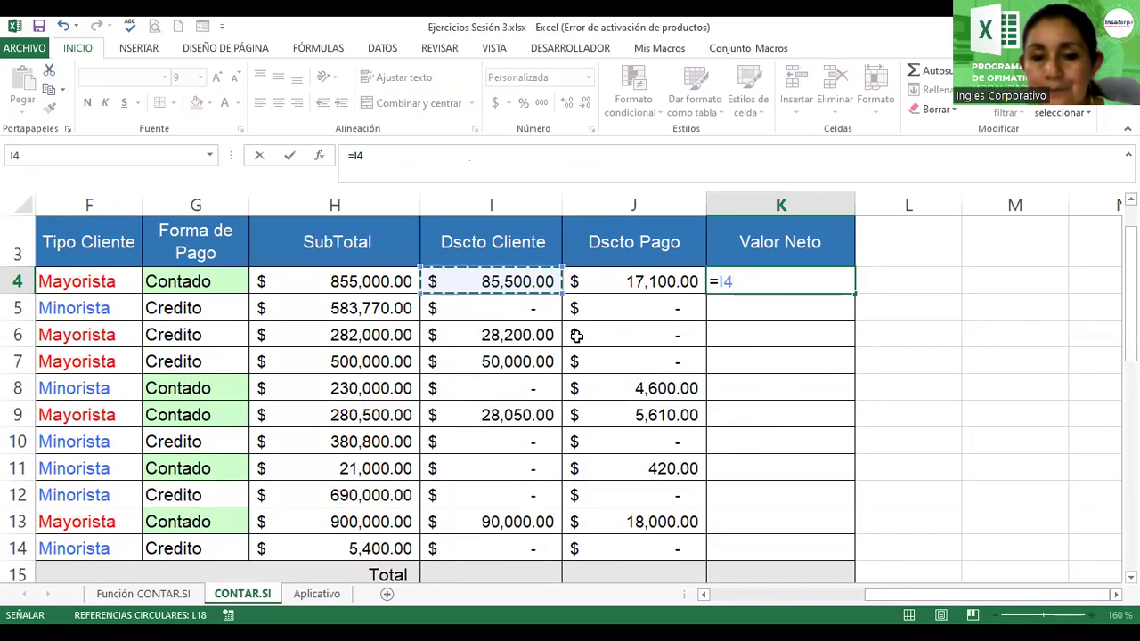
key(Escape)
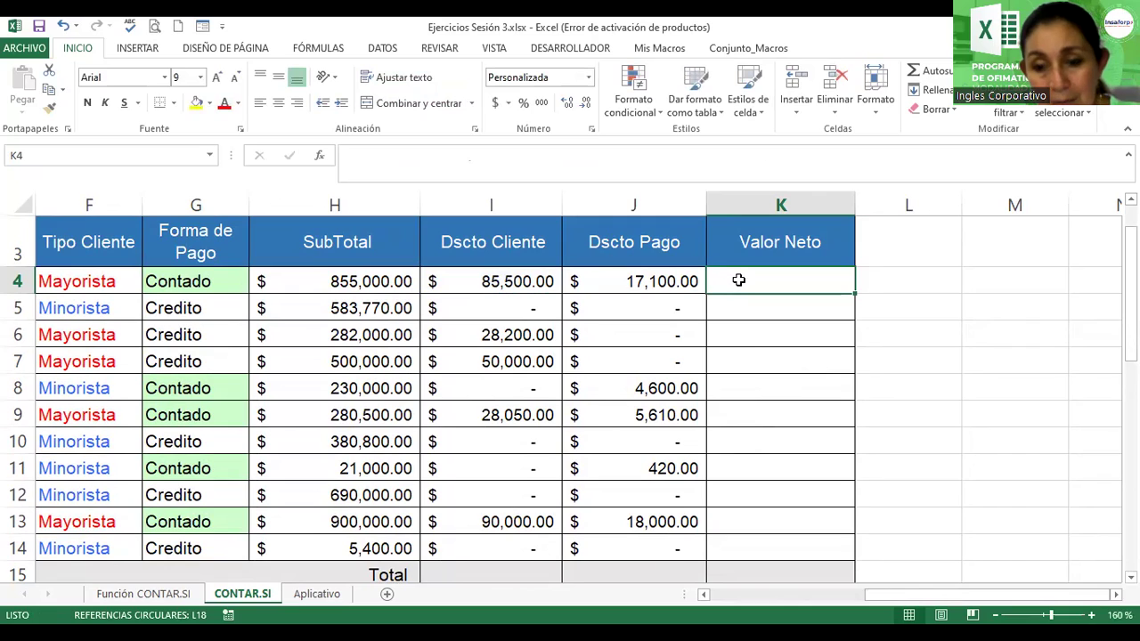
text(=)
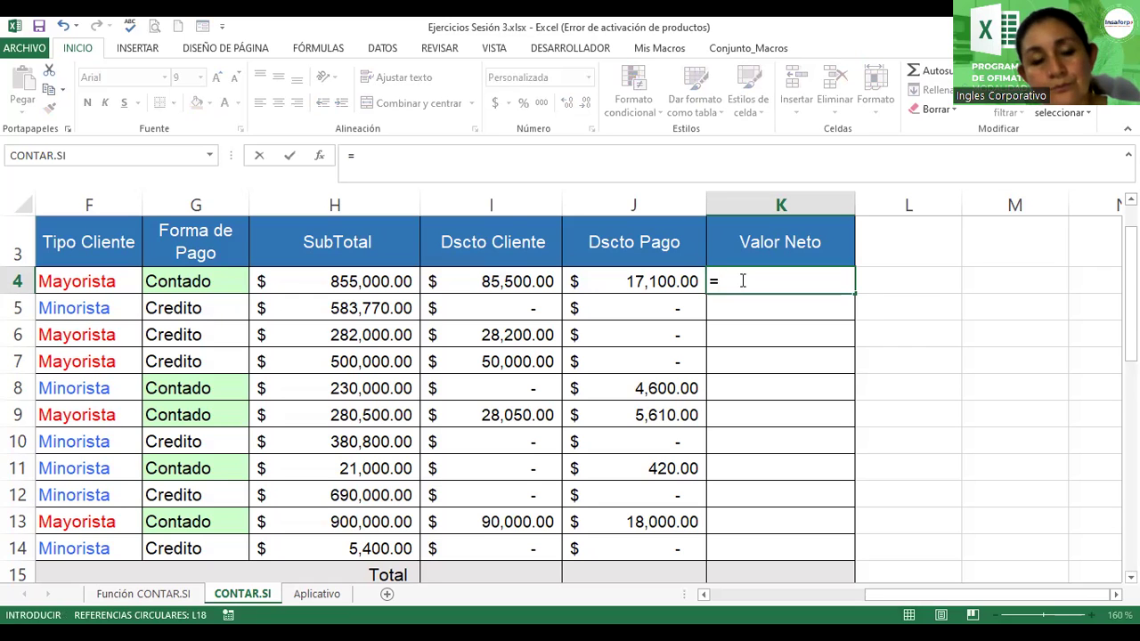
mouse_move(975, 603)
mouse_down()
mouse_move(892, 595)
mouse_move(909, 595)
mouse_up()
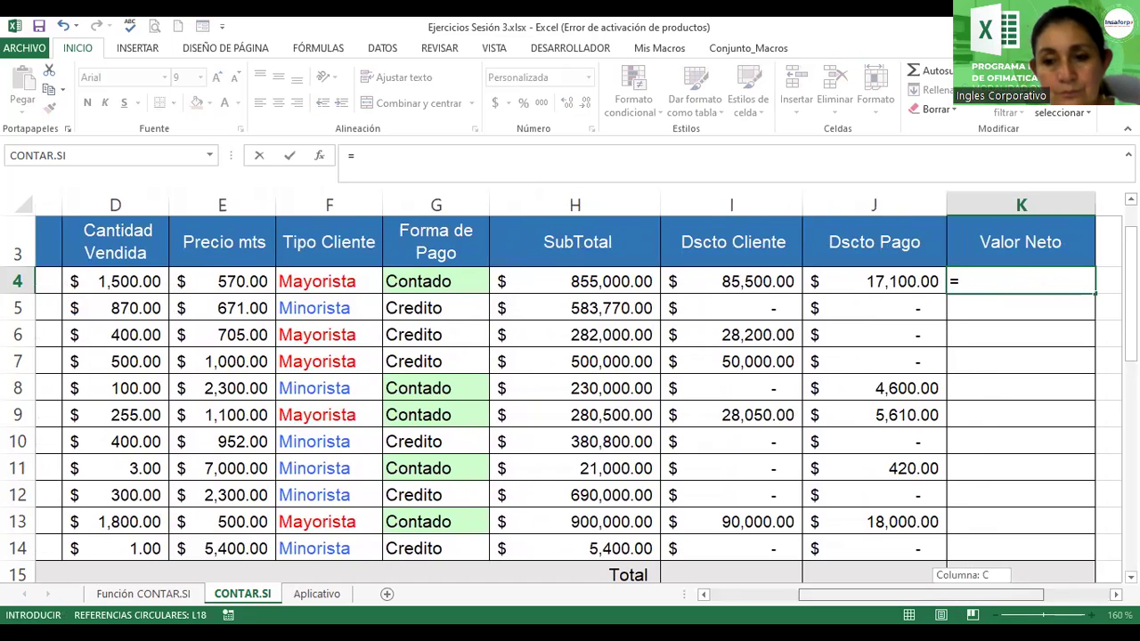
drag(909, 595, 914, 595)
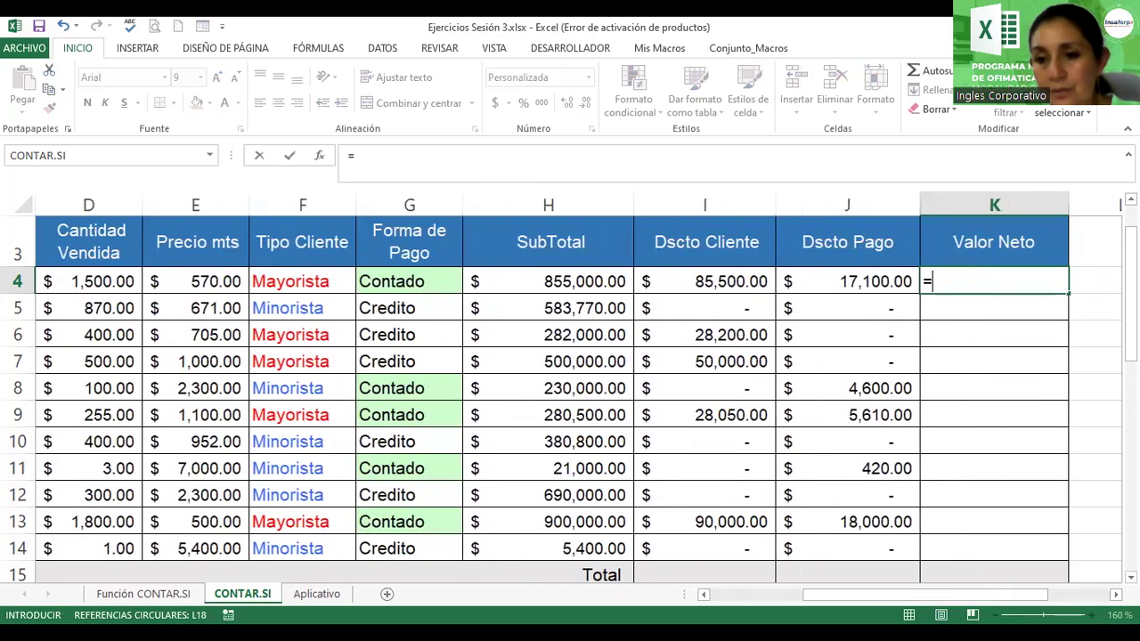
key(Escape)
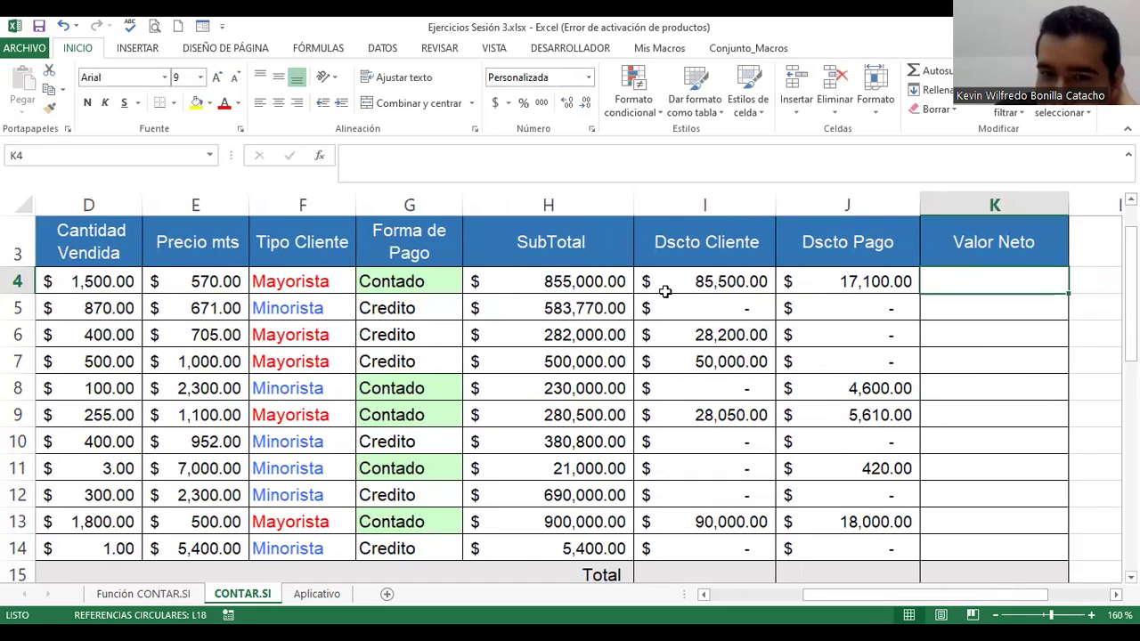
drag(1129, 294, 1129, 284)
drag(828, 598, 798, 598)
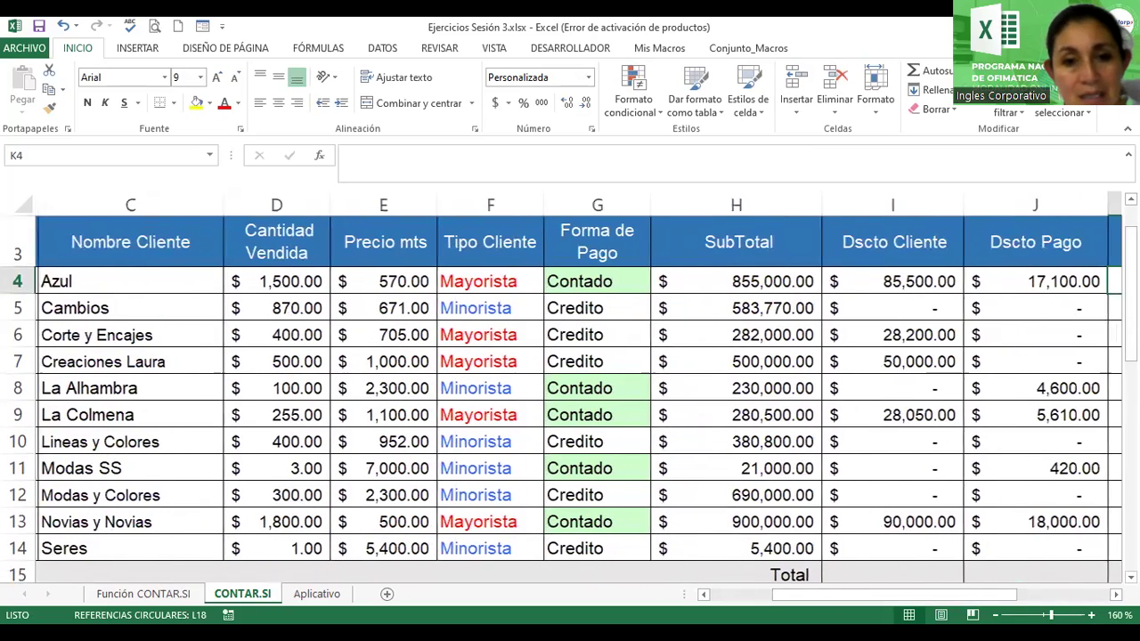
drag(809, 595, 818, 599)
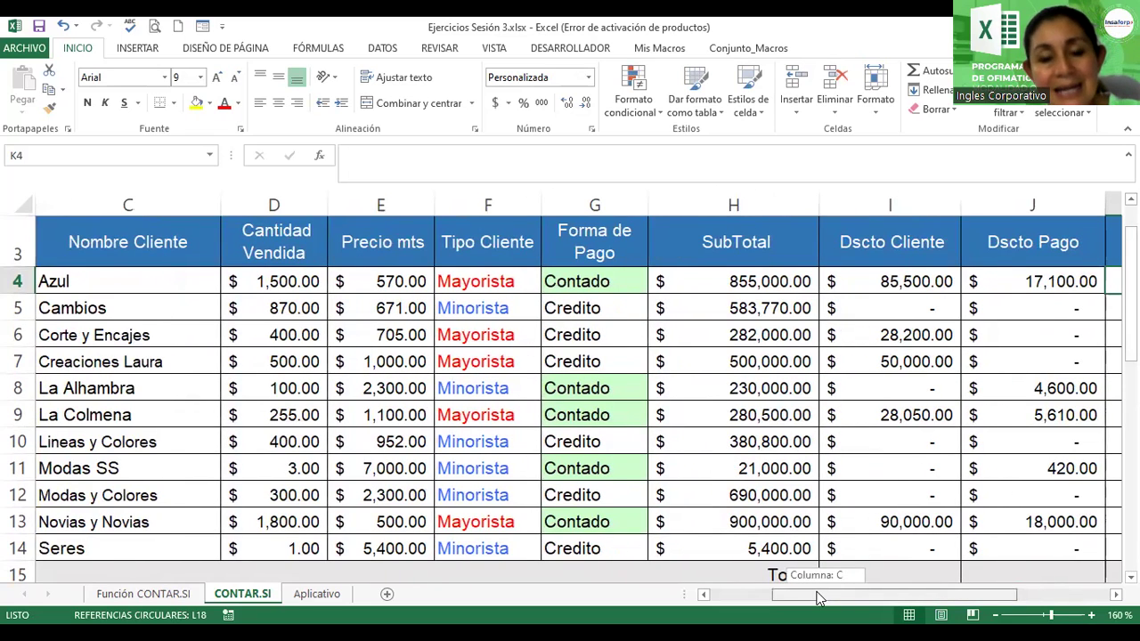
drag(818, 599, 818, 598)
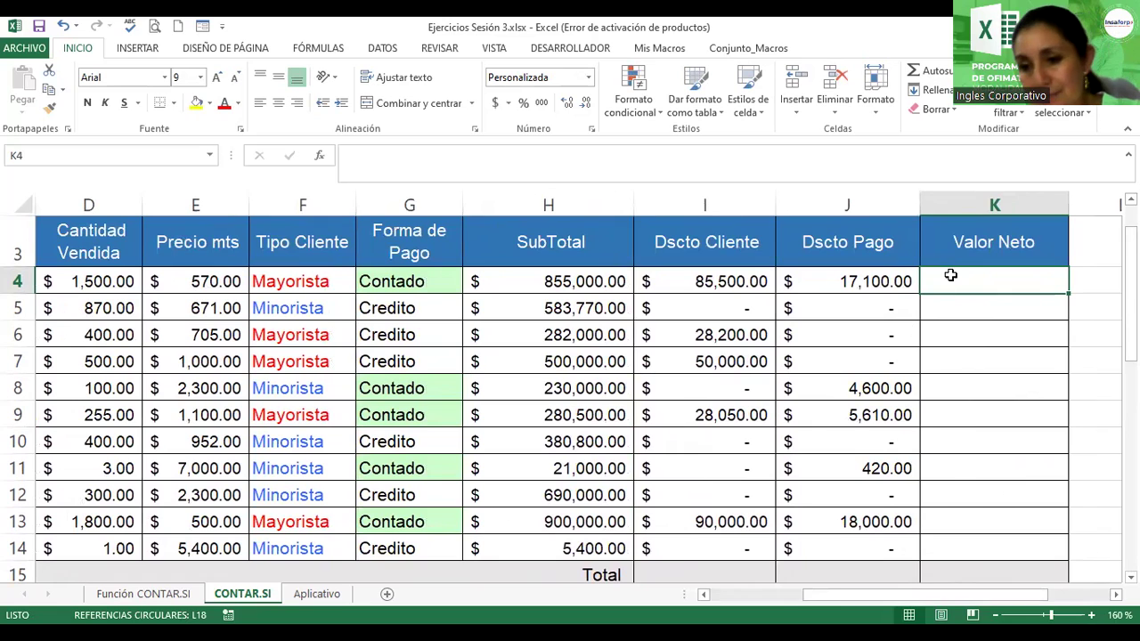
Enter =H4-I4-J4 in K4 and fill it down through K13 ($752,400.00 to $792,000.00)
text(=)
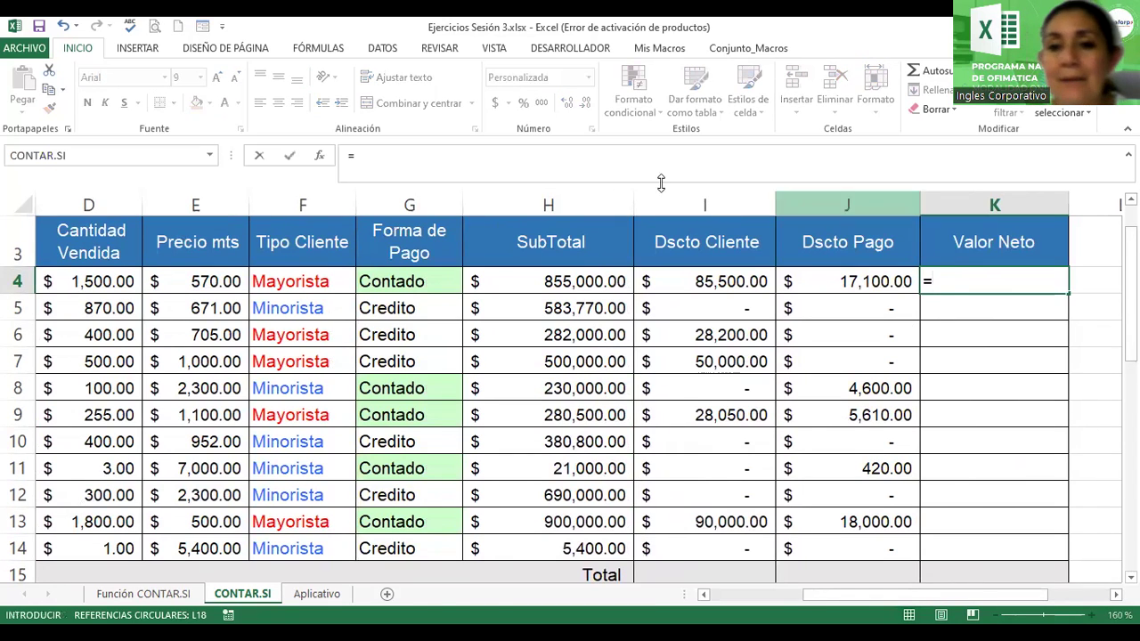
click(583, 281)
text(-)
click(717, 281)
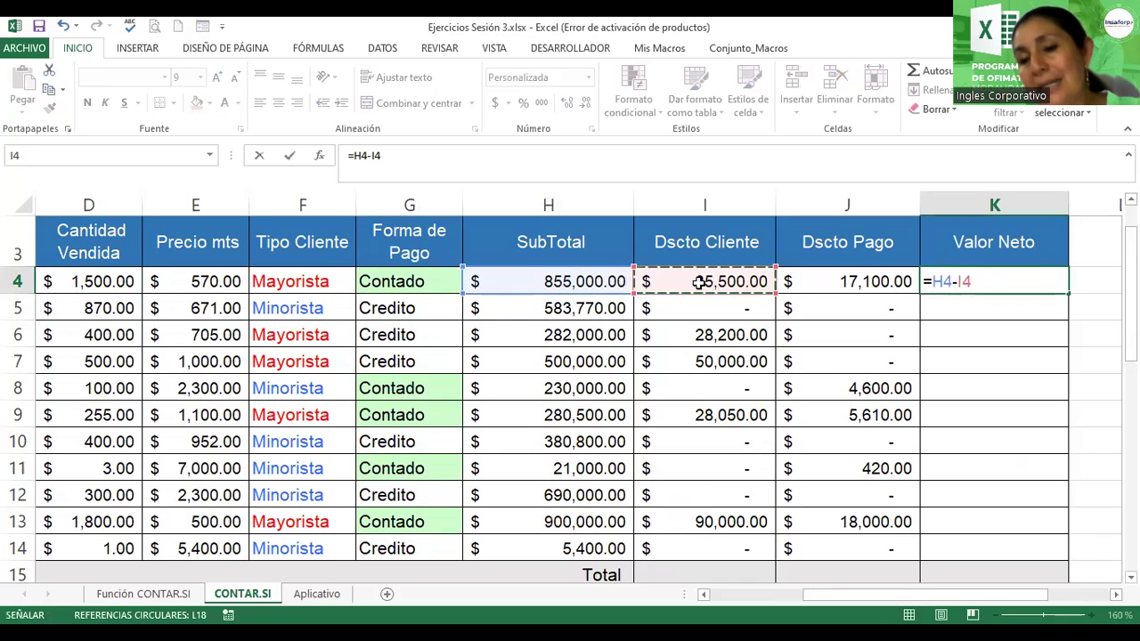
text(-)
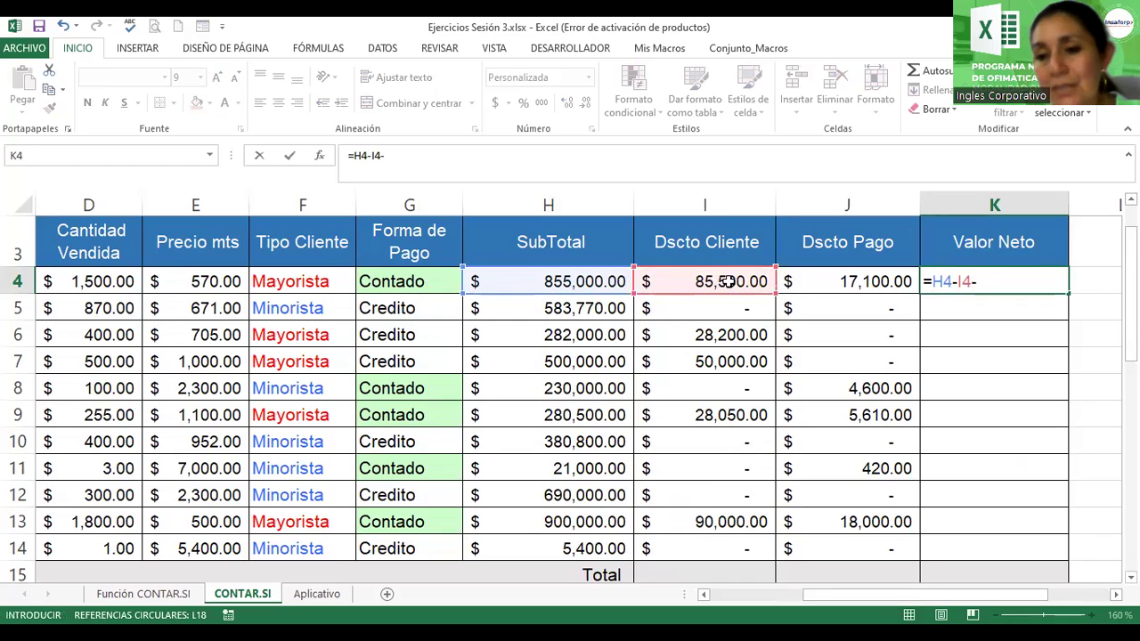
click(795, 276)
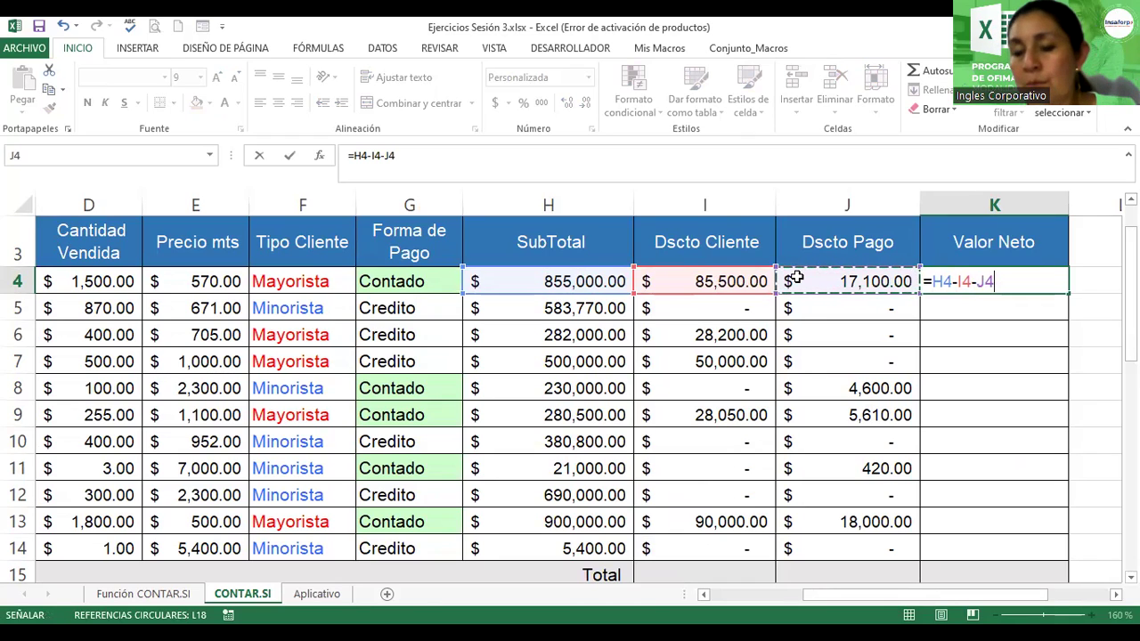
key(Return)
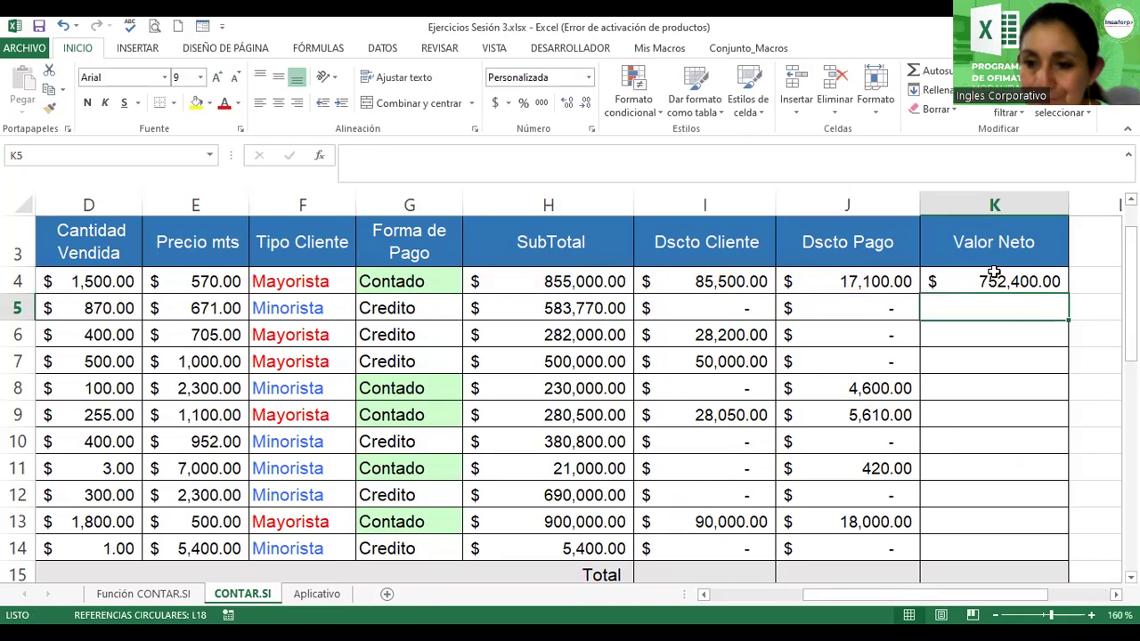
click(997, 280)
drag(1067, 301, 1066, 533)
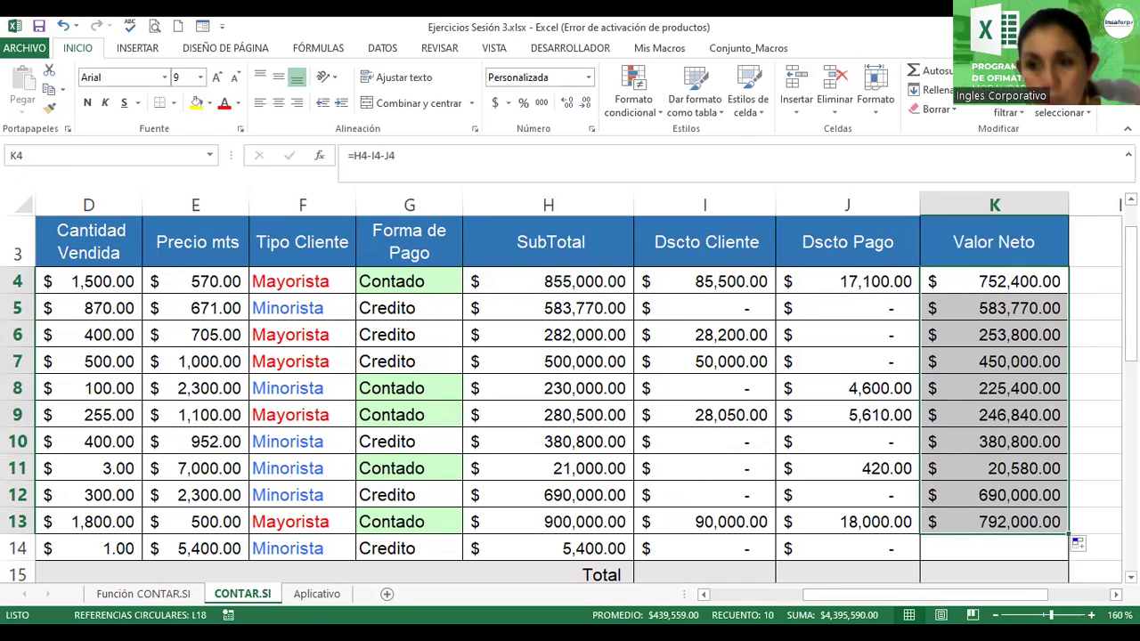
scroll(1024, 445, down, 2)
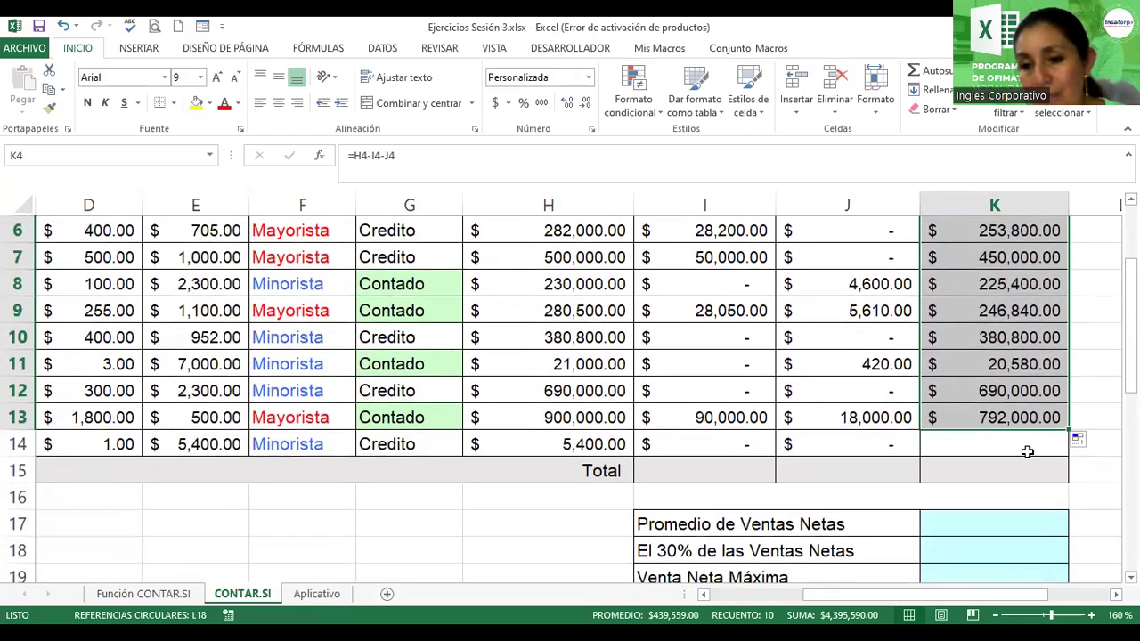
double_click(1020, 420)
key(Escape)
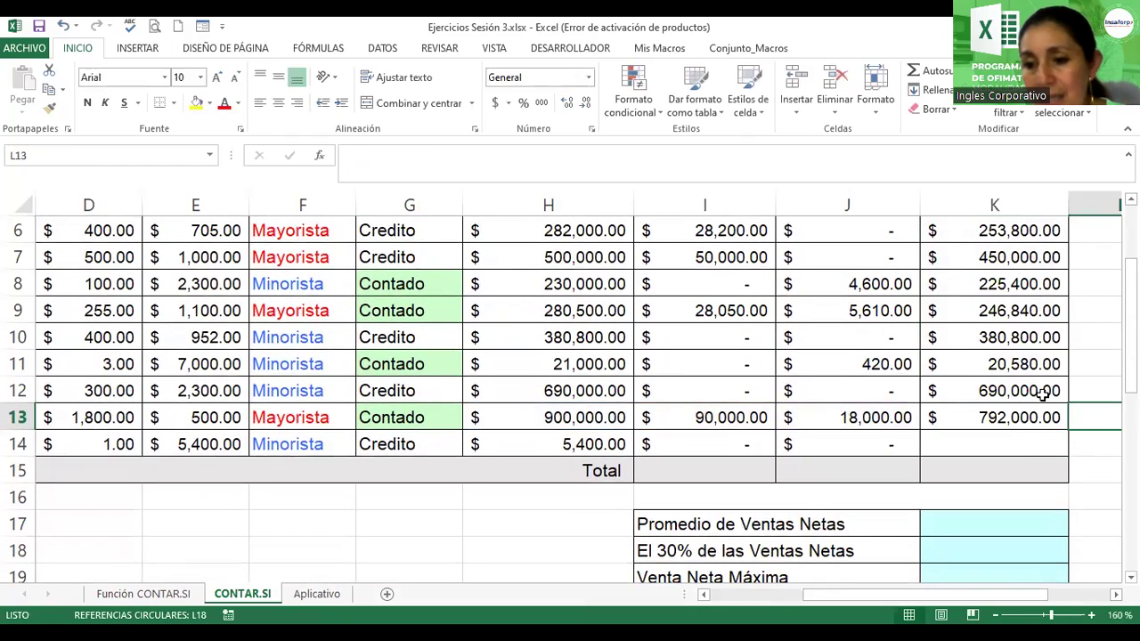
drag(1064, 434, 1065, 456)
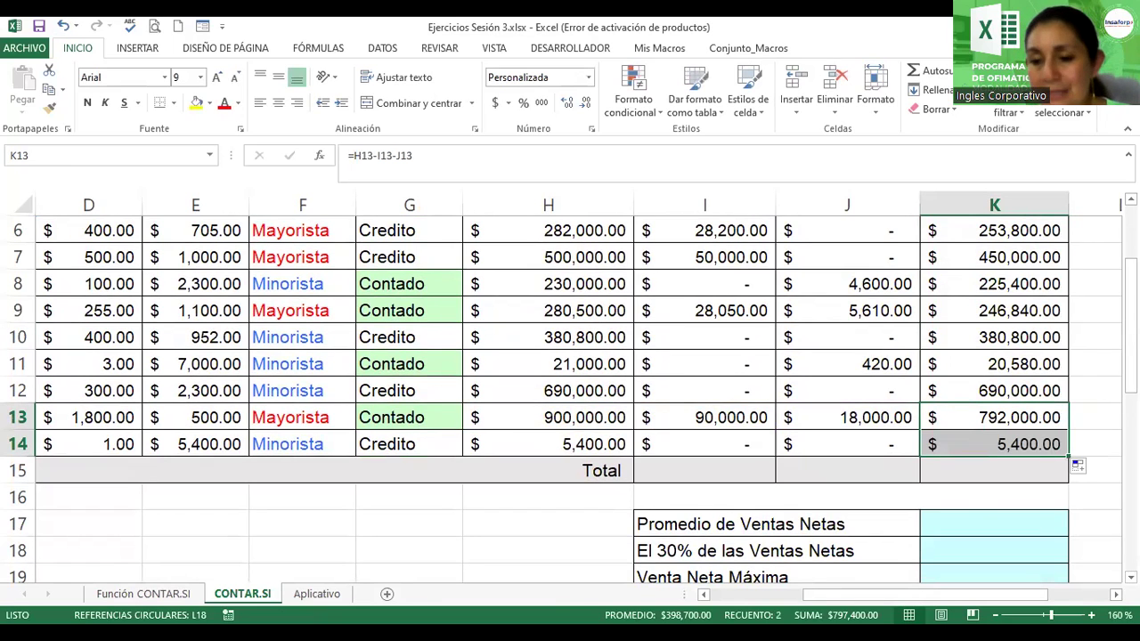
scroll(995, 339, up, 2)
click(995, 339)
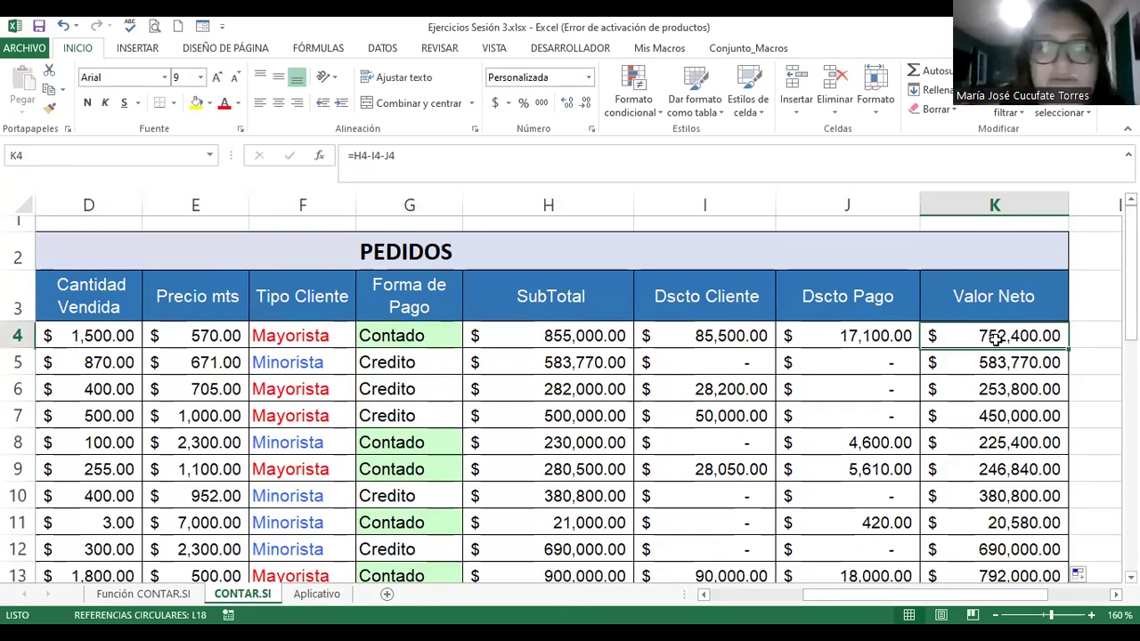
double_click(994, 340)
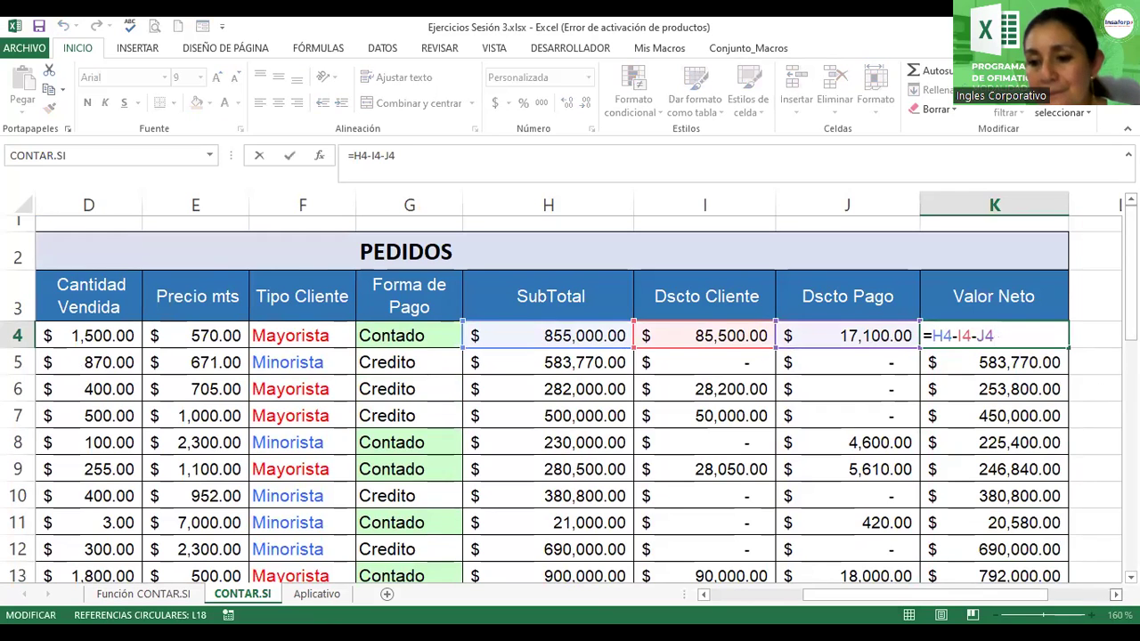
scroll(570, 401, right, 3)
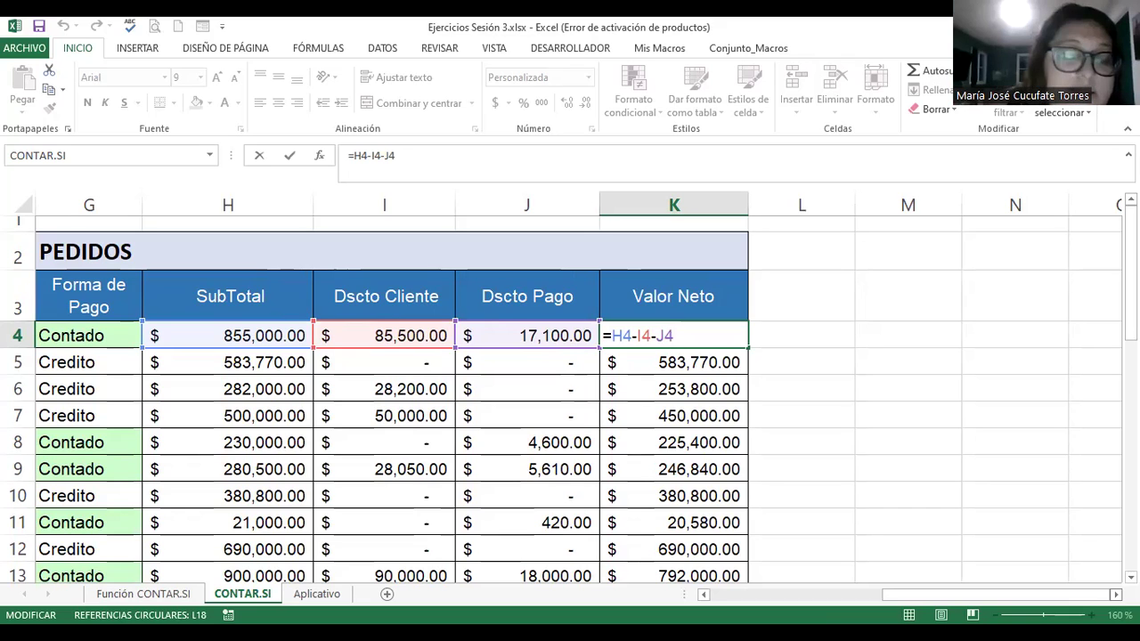
key(Return)
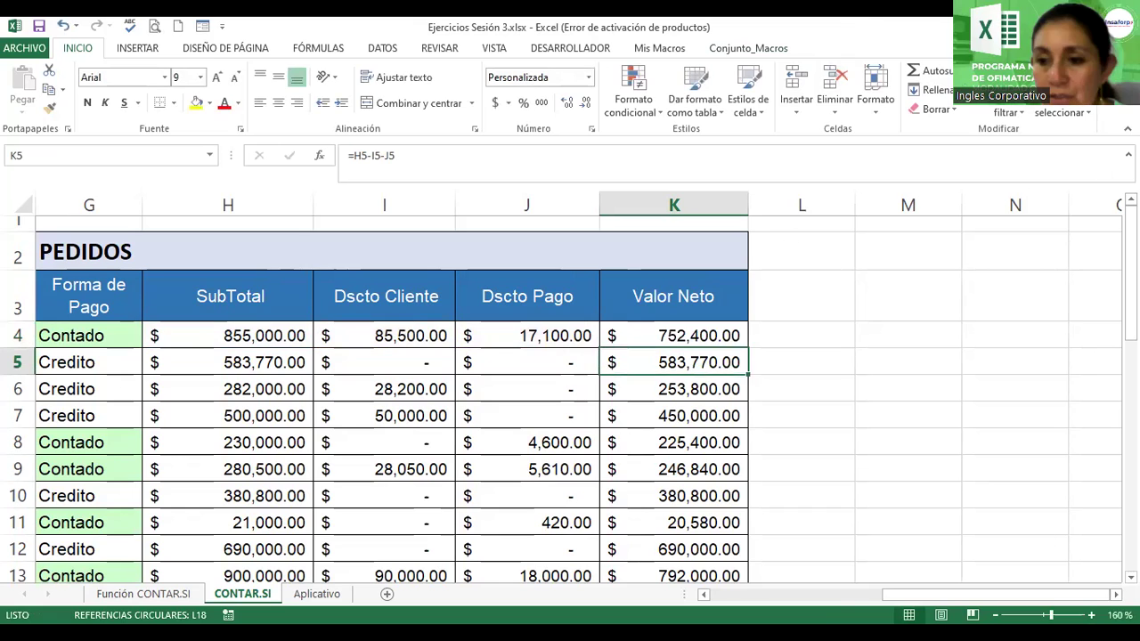
click(1129, 272)
drag(1129, 272, 1130, 390)
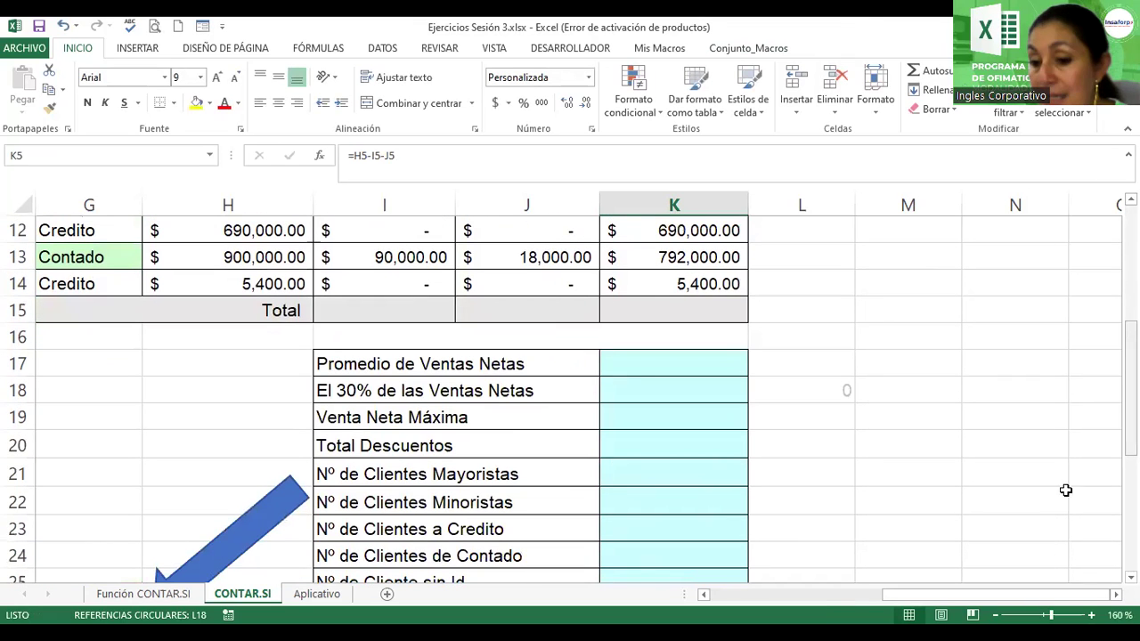
drag(893, 595, 753, 595)
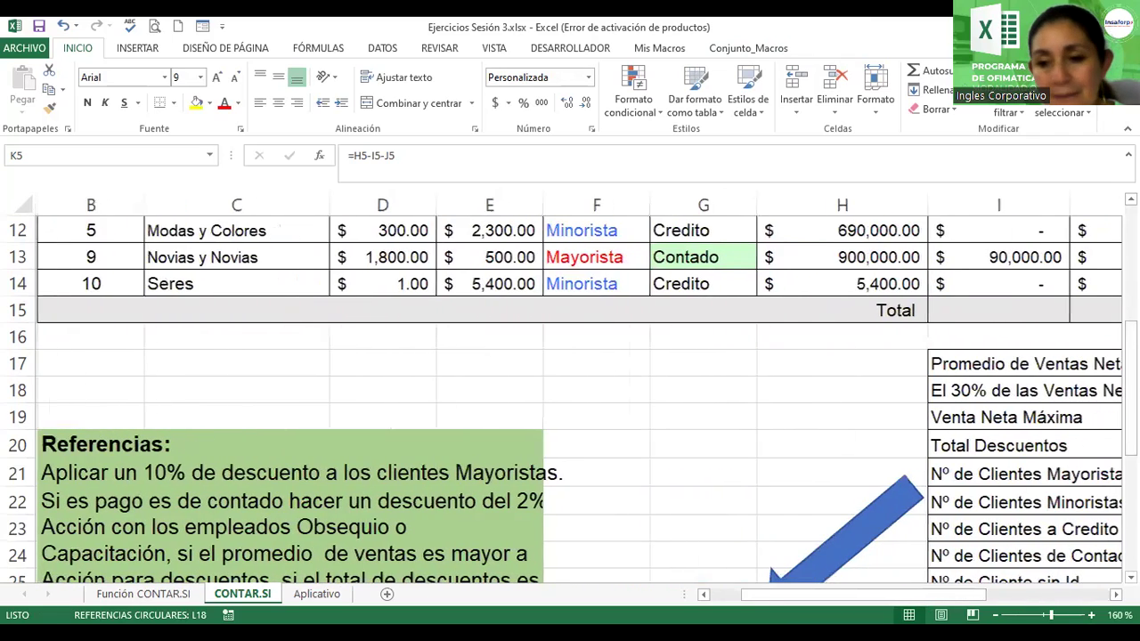
click(1129, 364)
drag(1129, 363, 1129, 417)
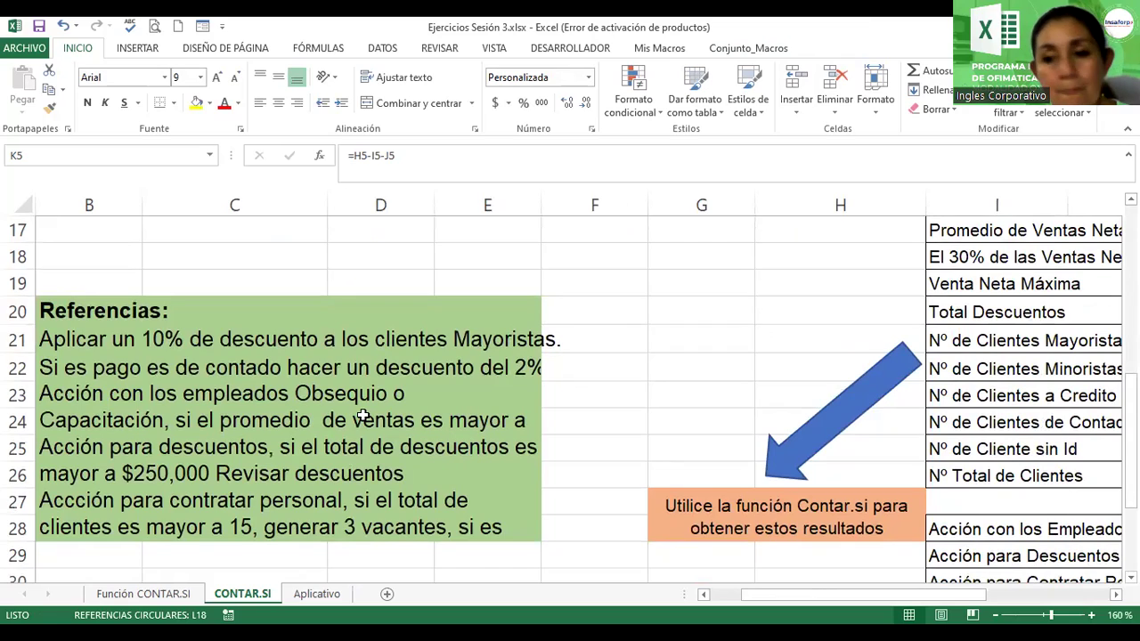
drag(1129, 392, 1129, 278)
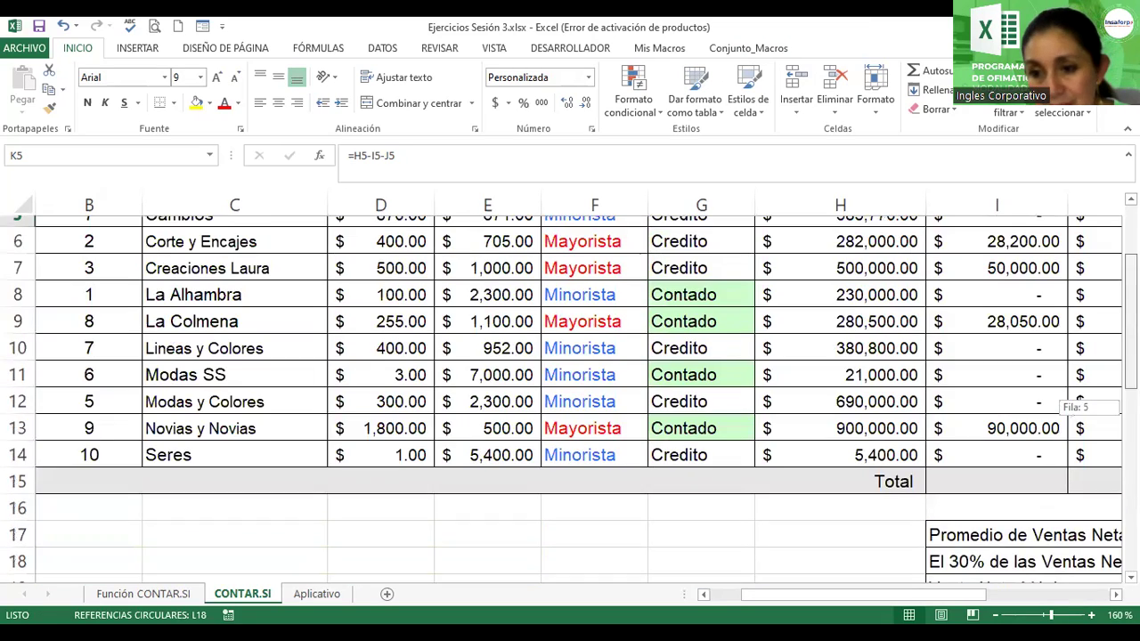
click(1115, 594)
click(1115, 594)
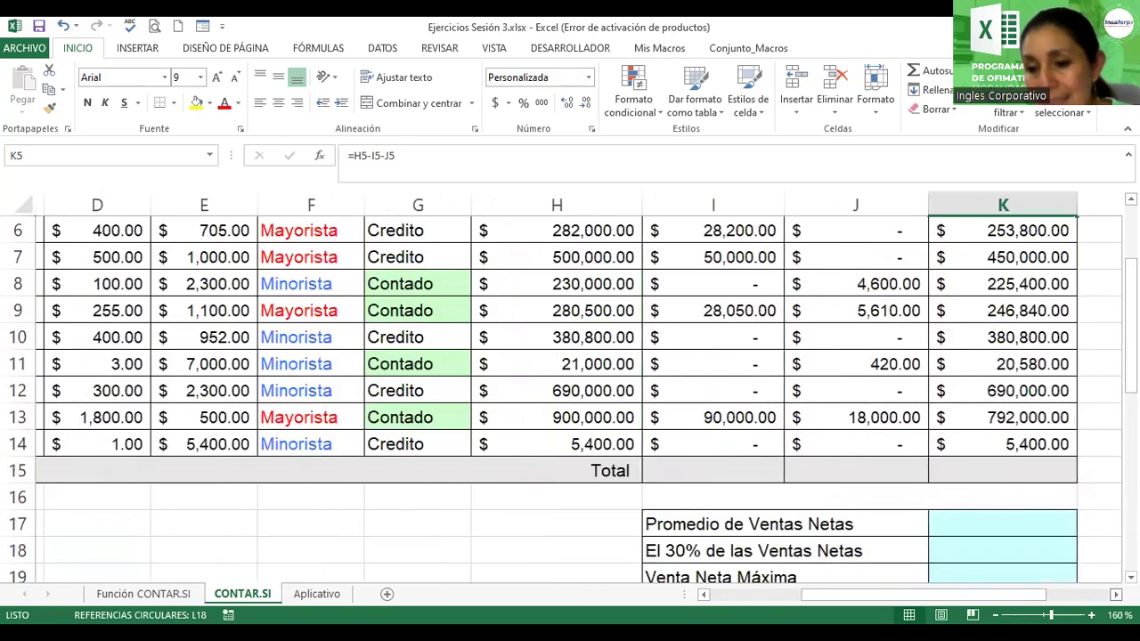
click(1115, 594)
click(593, 470)
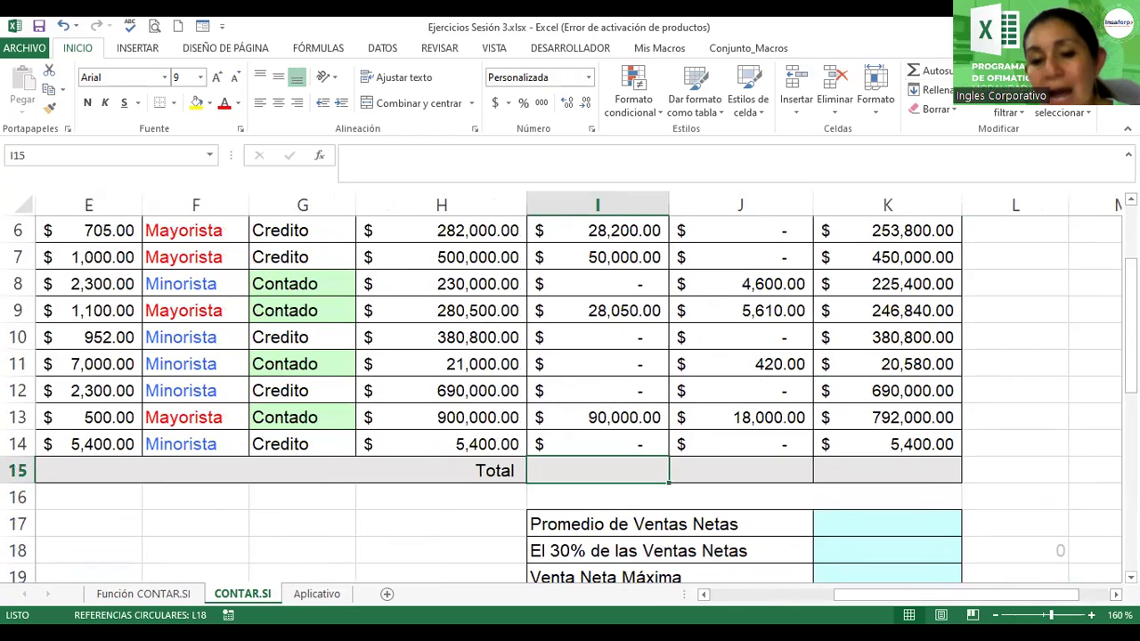
Insert an Autosuma SUMA into I15 and dismiss the error from the empty formula
click(946, 71)
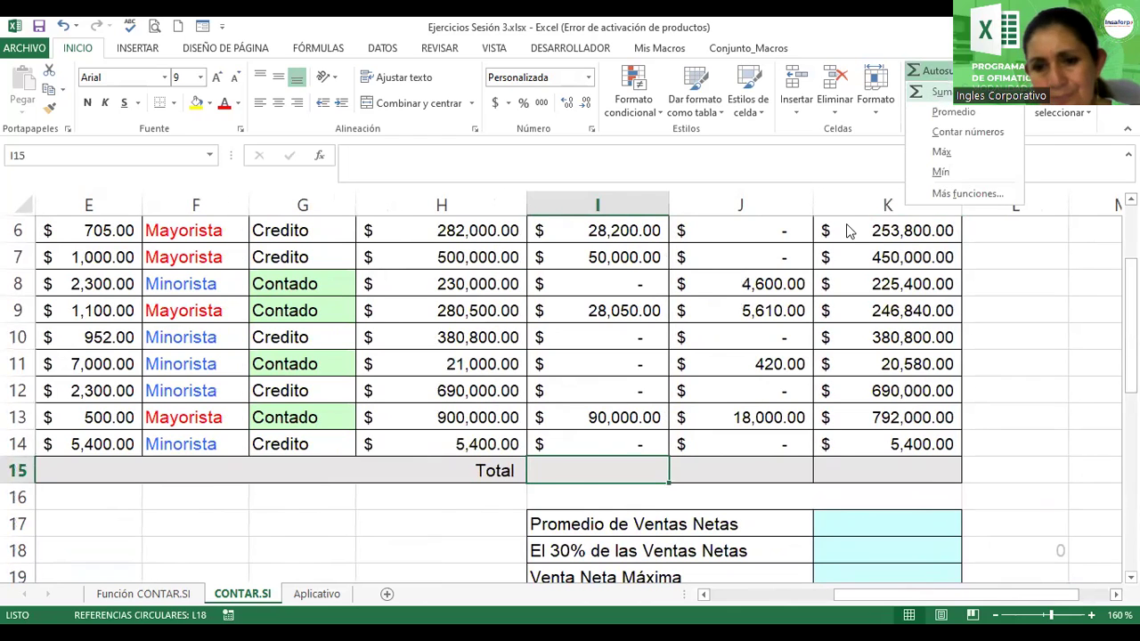
key(Return)
drag(1130, 383, 1129, 387)
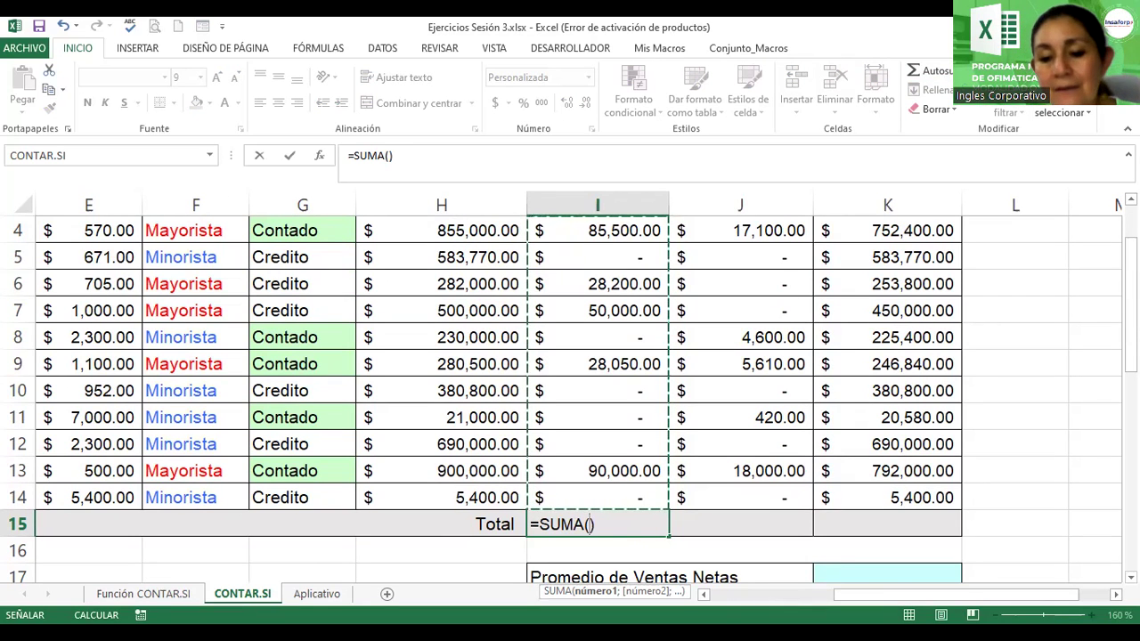
key(Return)
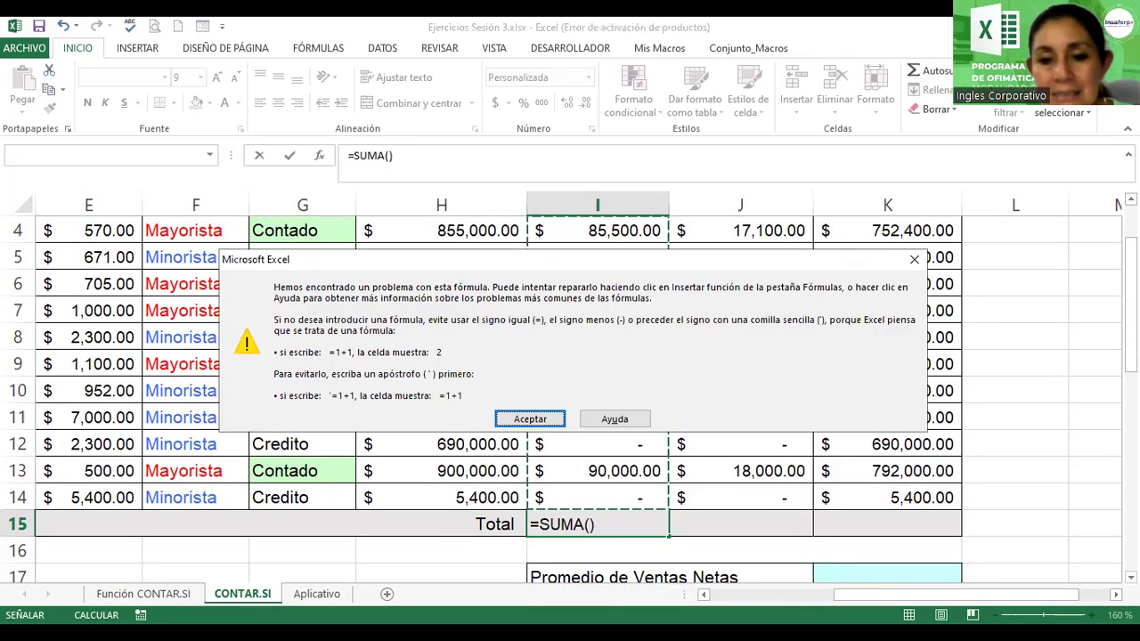
key(Return)
drag(1129, 302, 1129, 281)
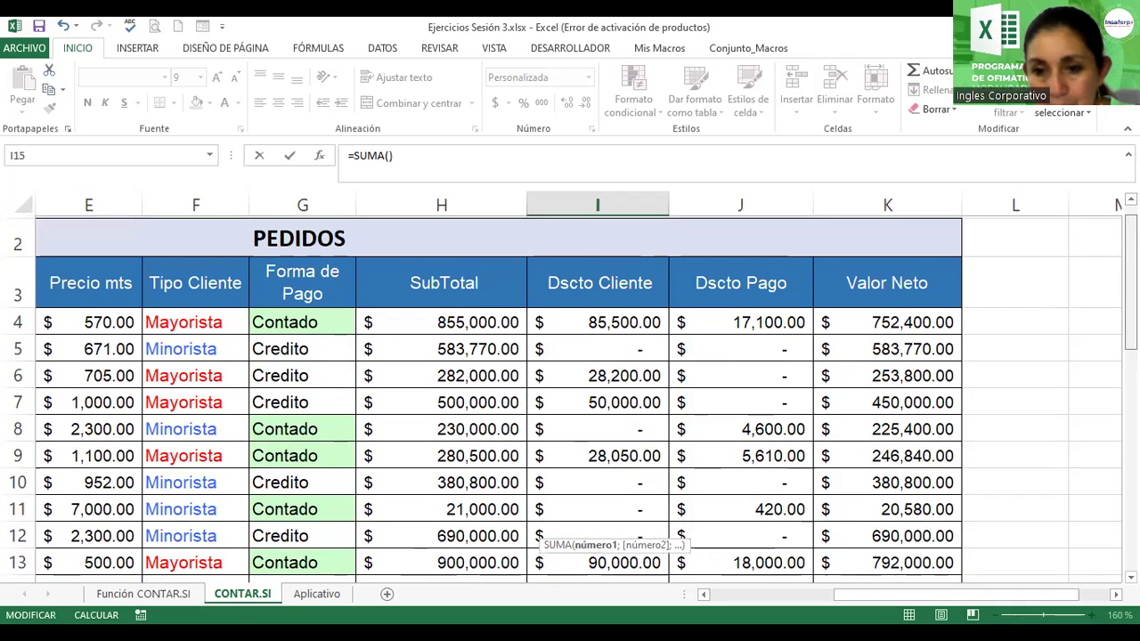
Sum I4:I14 in I15 to get $281,750.00, accept the circular-reference warning, then inspect I5
click(618, 323)
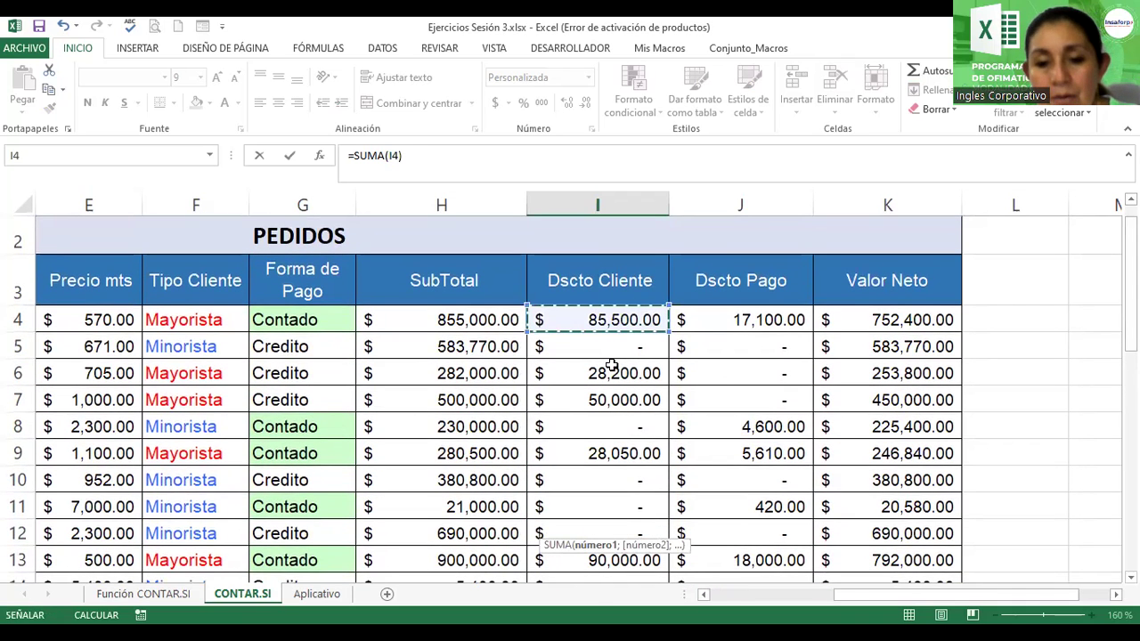
key(ctrl+shift+Down)
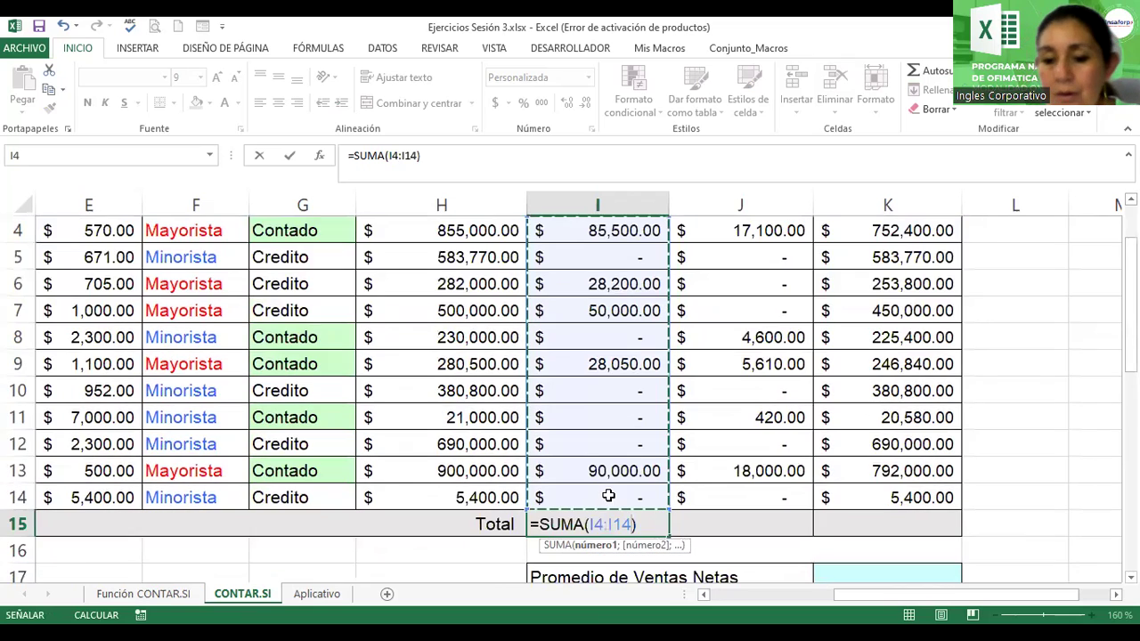
key(Return)
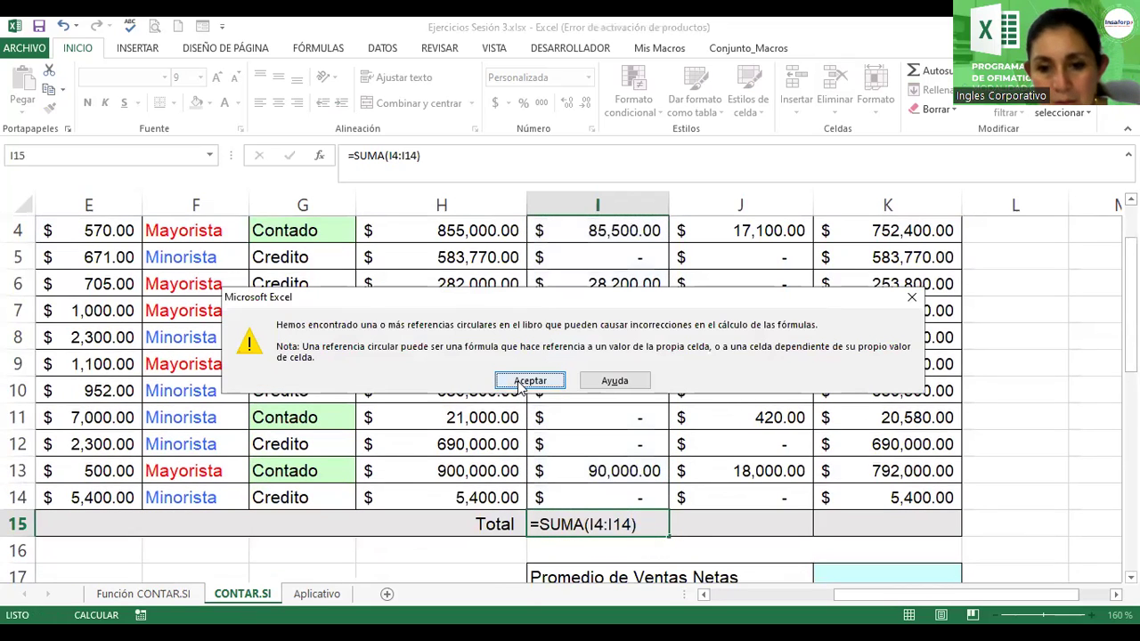
click(528, 381)
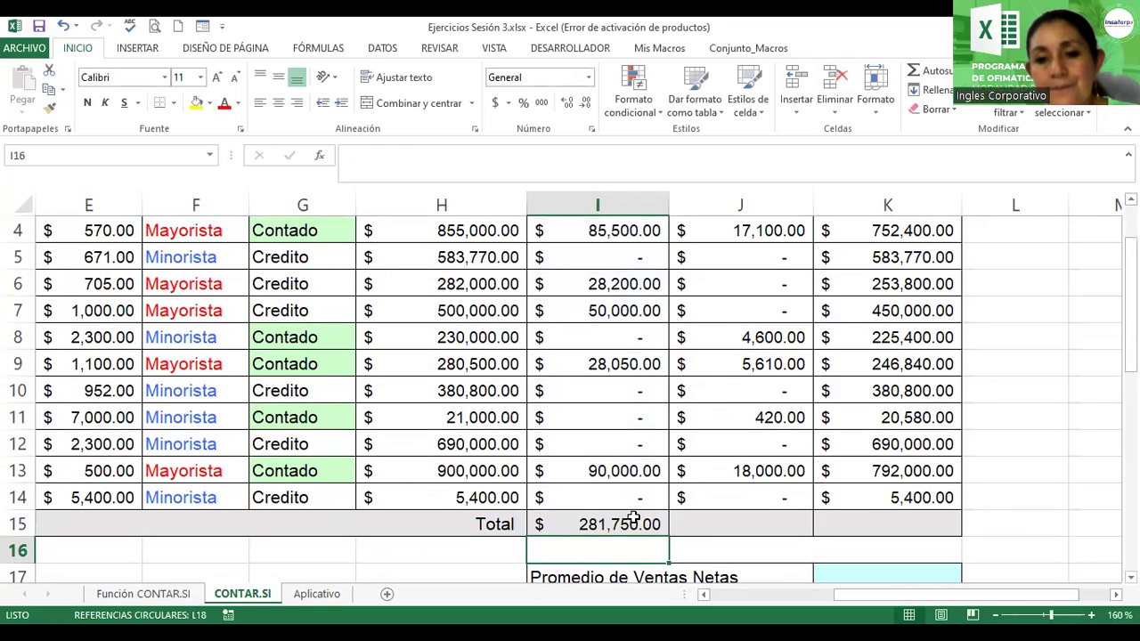
click(641, 257)
double_click(641, 256)
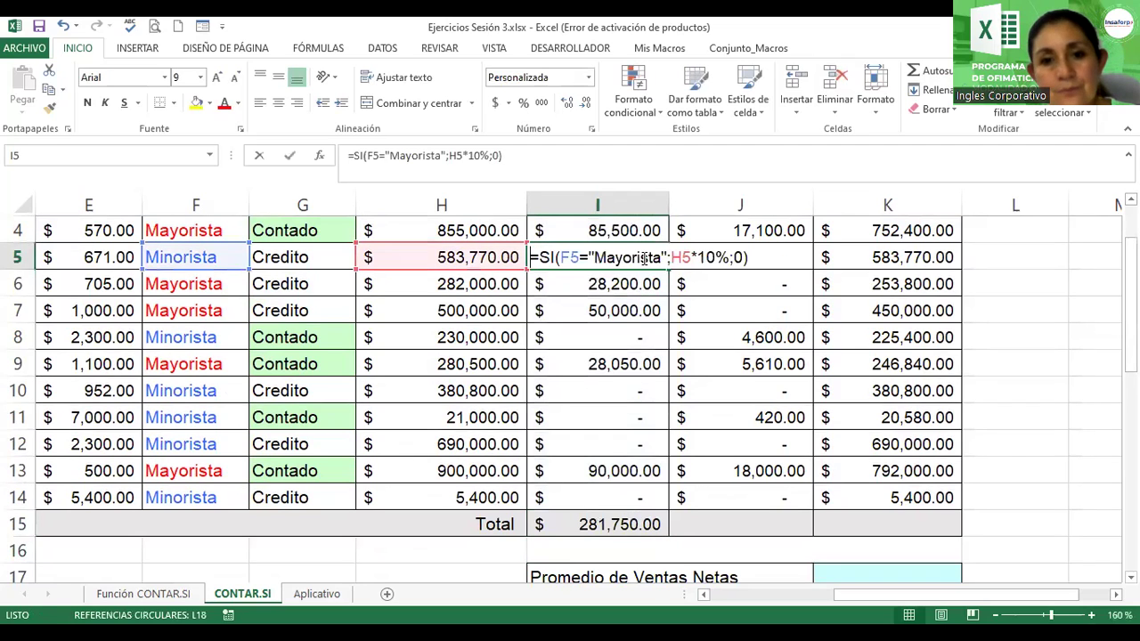
Insert an Autosuma SUMA in J15 and begin editing its range to =SUMA(J14:)
click(626, 518)
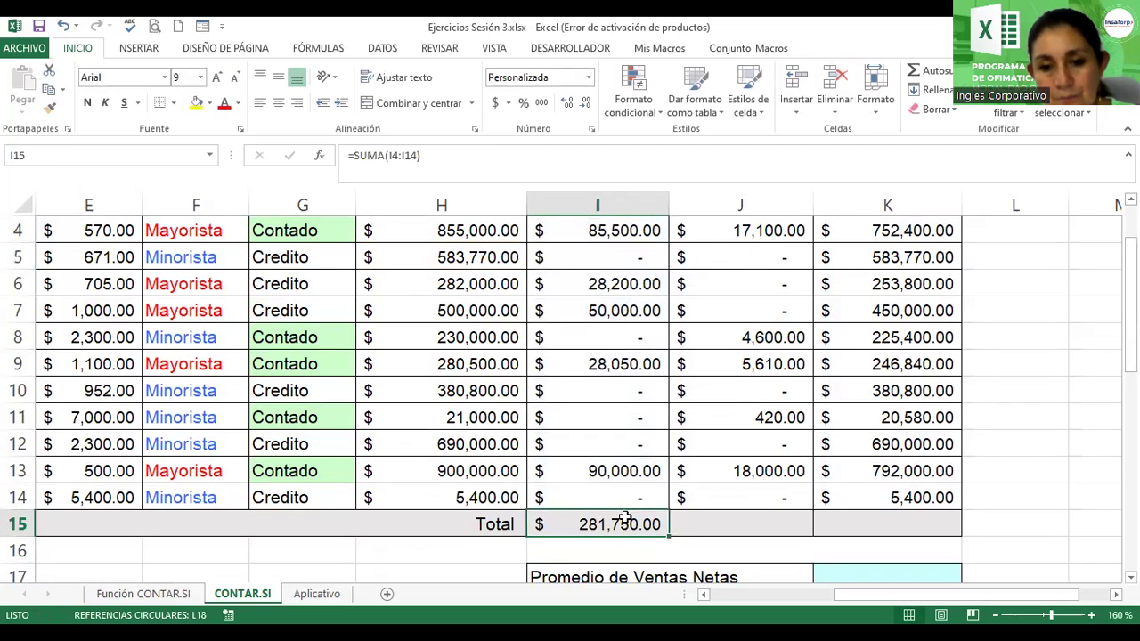
key(Right)
key(shift+Up)
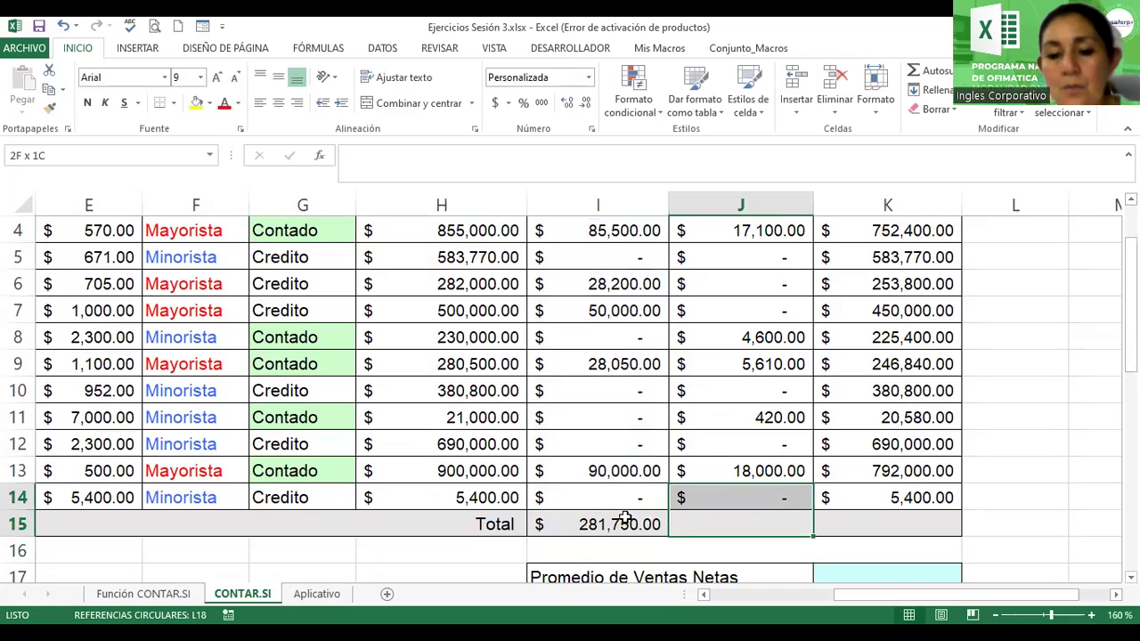
text(=)
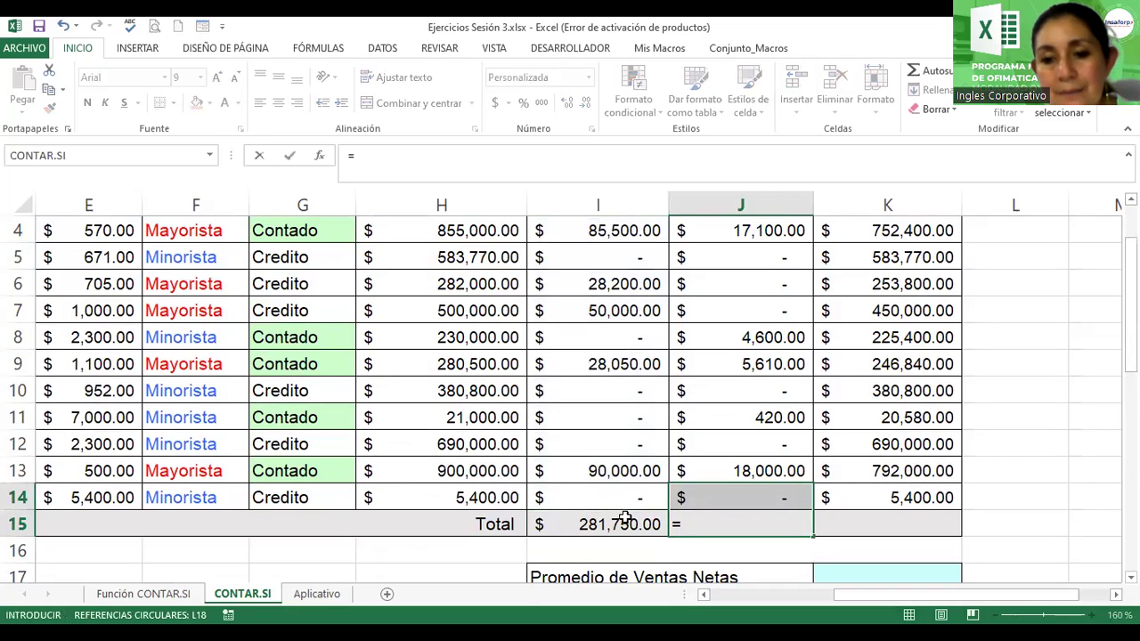
text(suma()
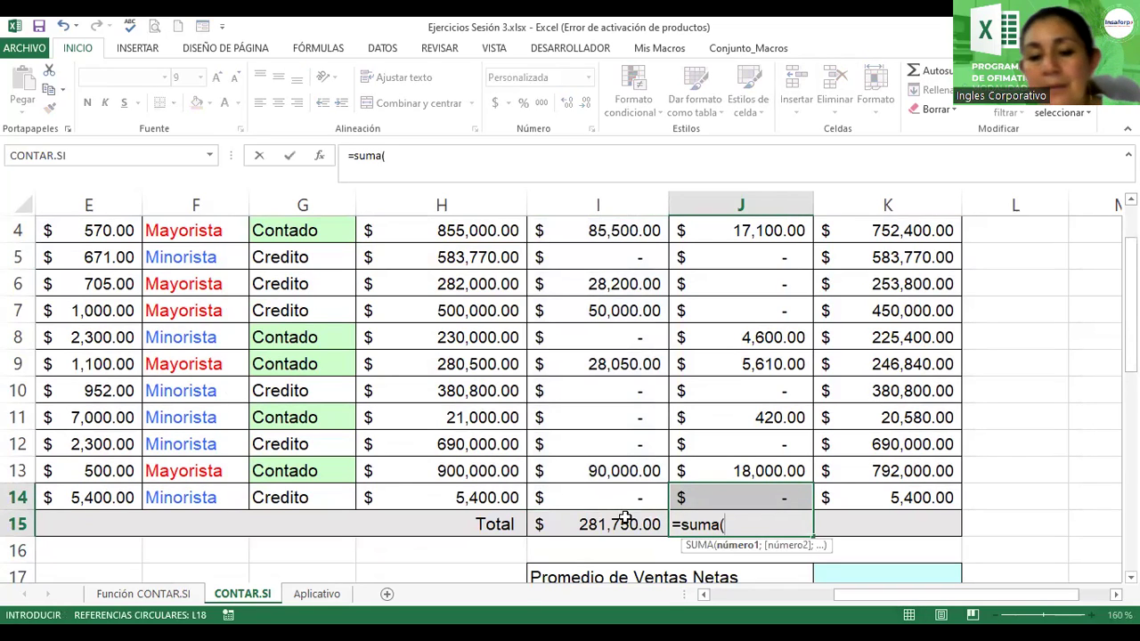
key(Escape)
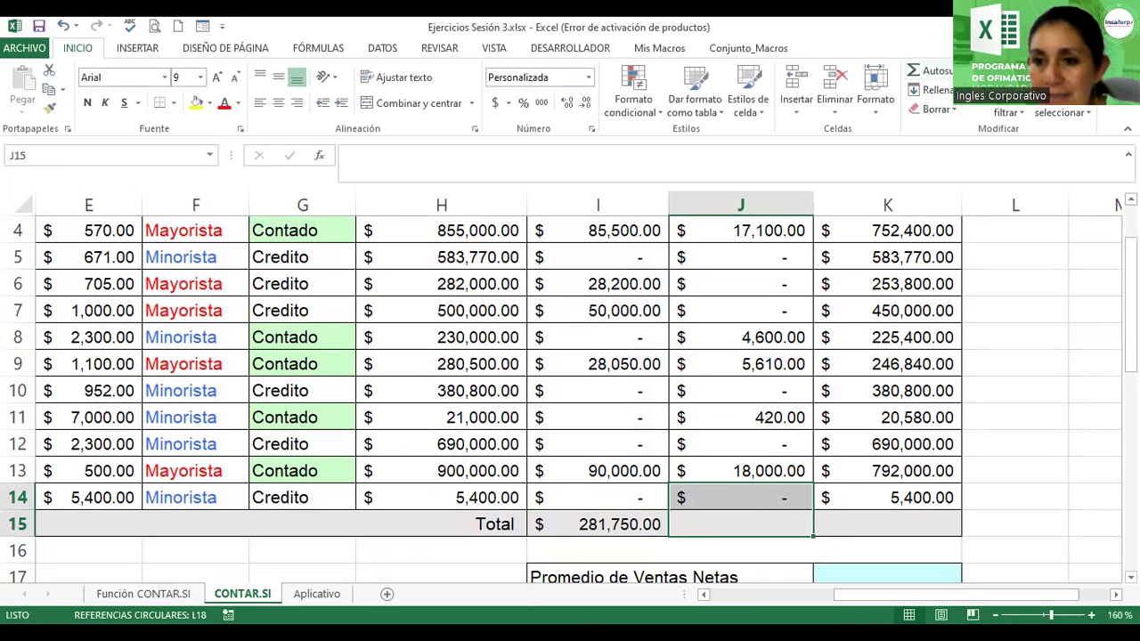
click(980, 71)
click(941, 90)
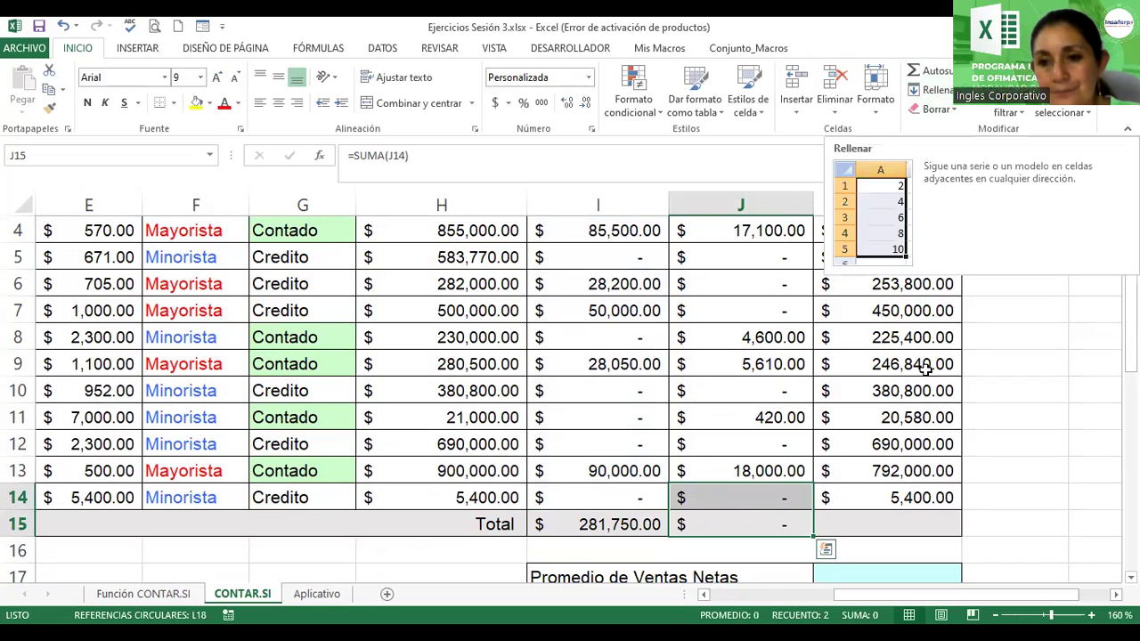
click(750, 517)
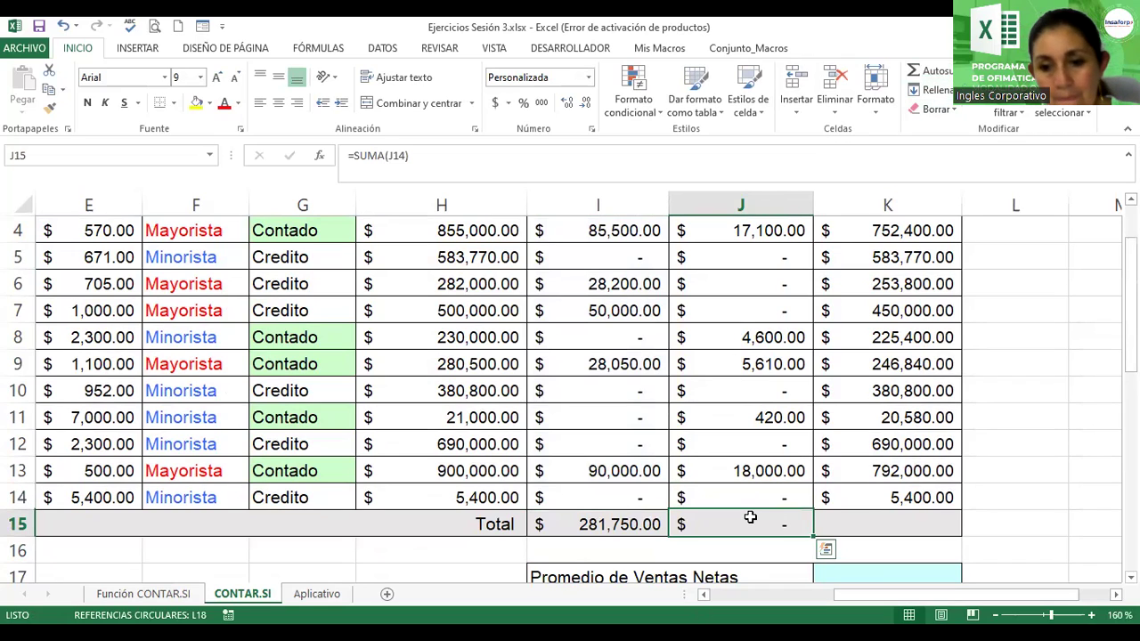
double_click(750, 517)
text(:)
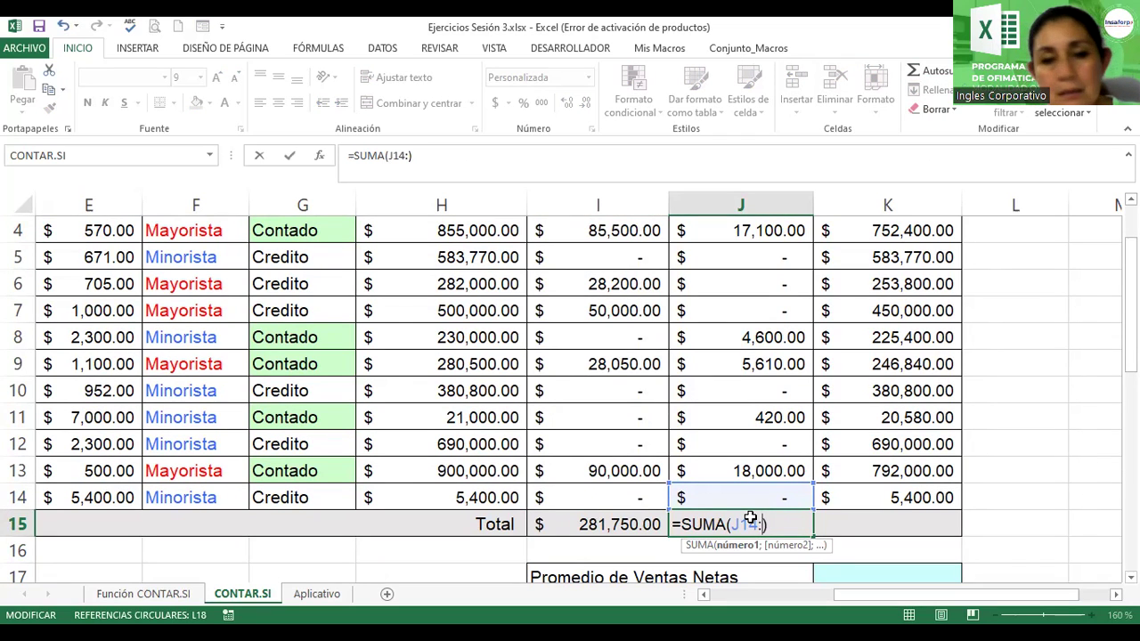
drag(1130, 287, 1129, 291)
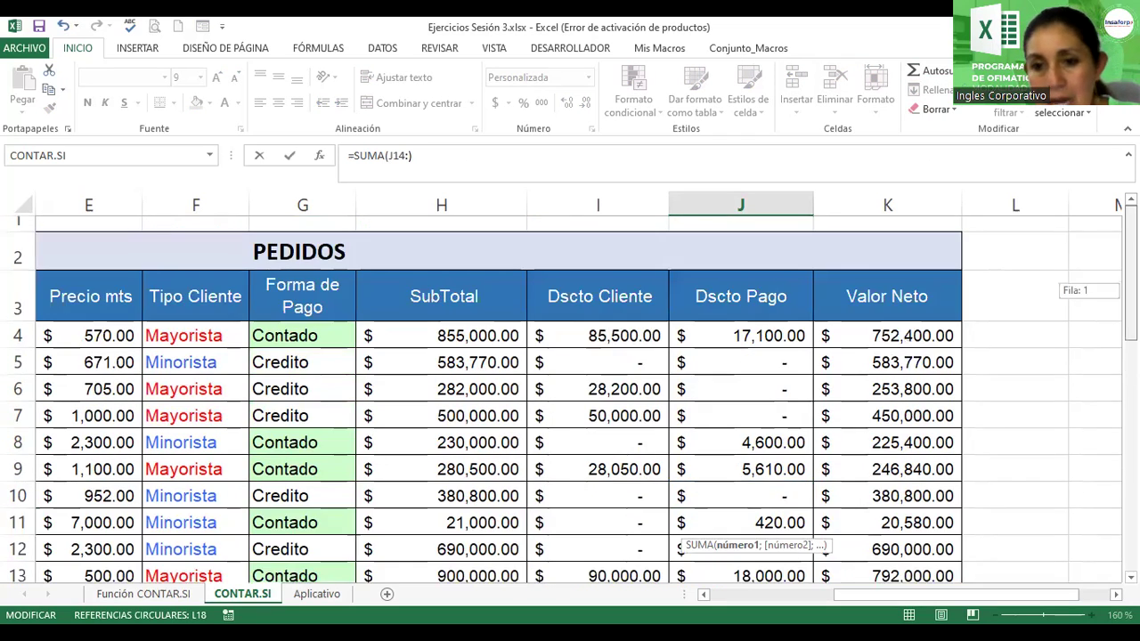